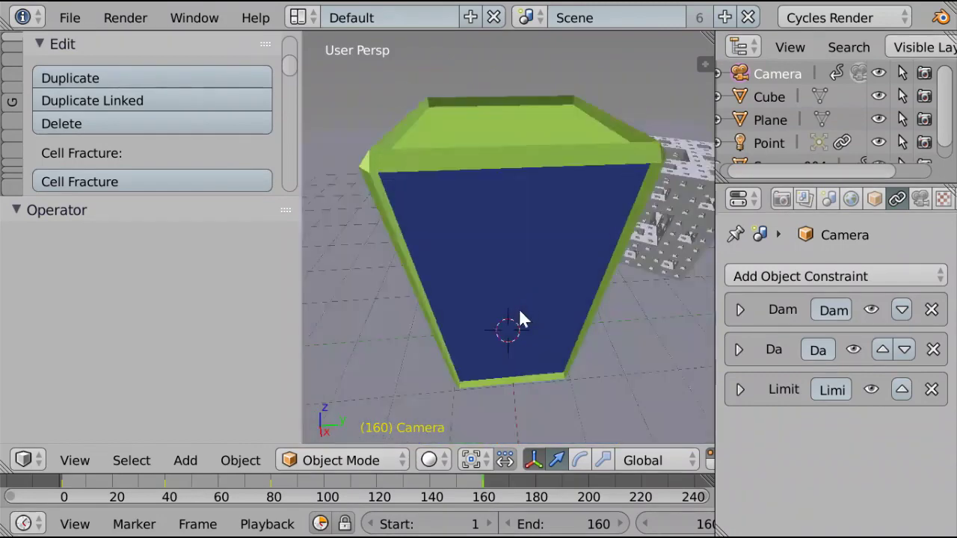
Examine the box exterior on the first layer and the interior room on the second, scrubbing the animation to frame 116.
middle_drag(460, 306, 563, 272)
scroll(568, 465, down, 5)
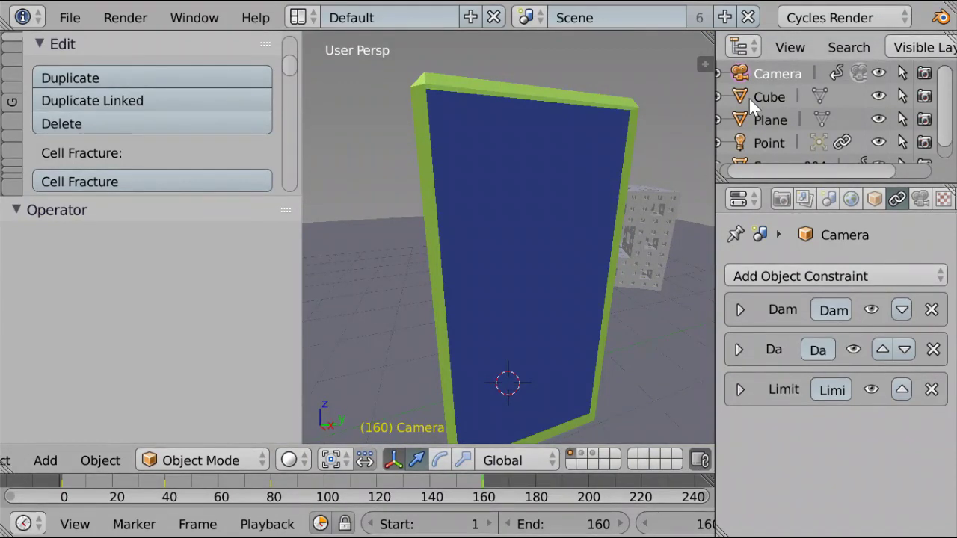
drag(788, 171, 719, 170)
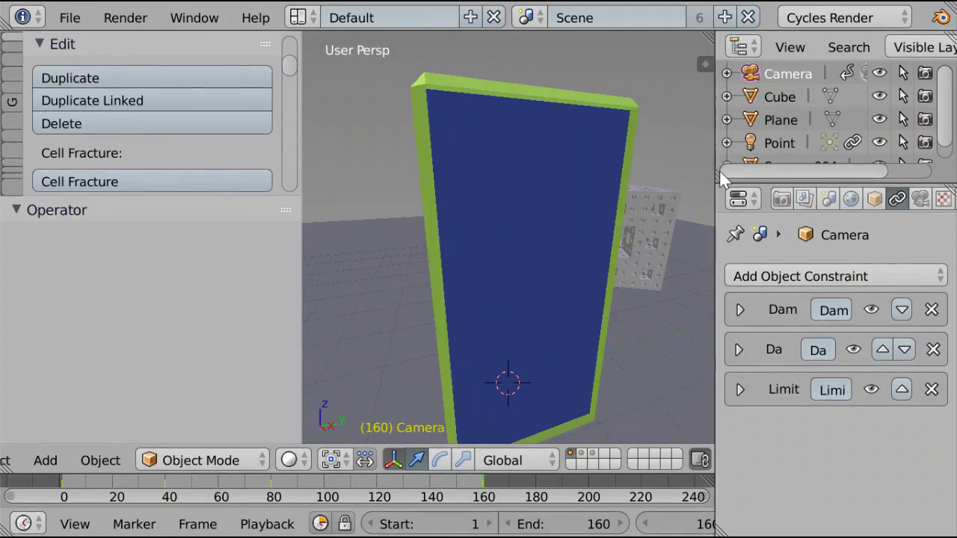
click(580, 453)
scroll(534, 263, down, 5)
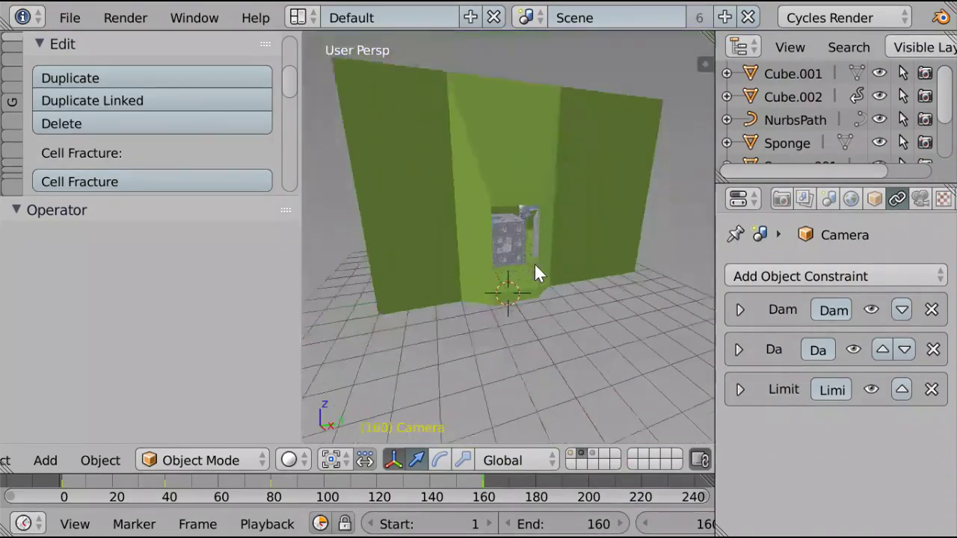
middle_drag(534, 262, 440, 92)
scroll(500, 277, up, 5)
scroll(500, 277, up, 1)
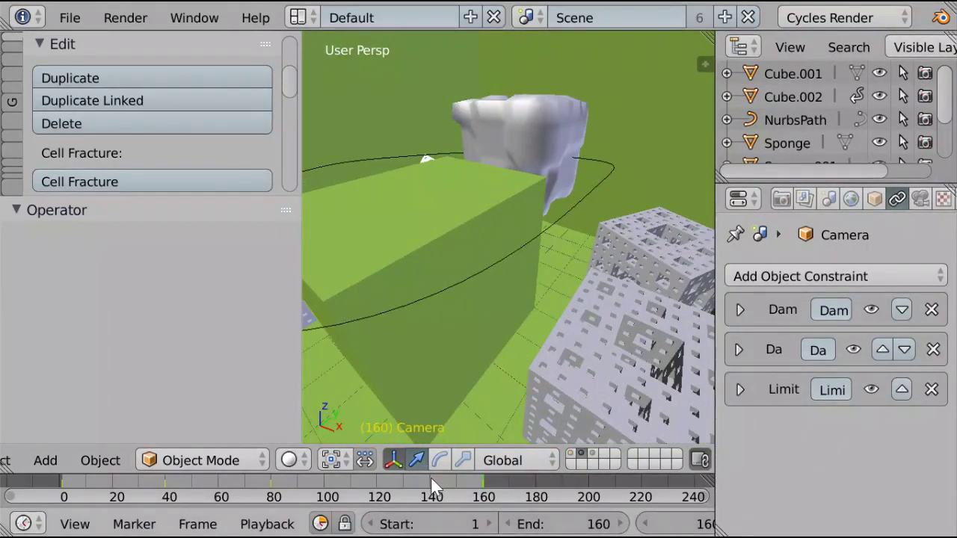
drag(431, 478, 367, 480)
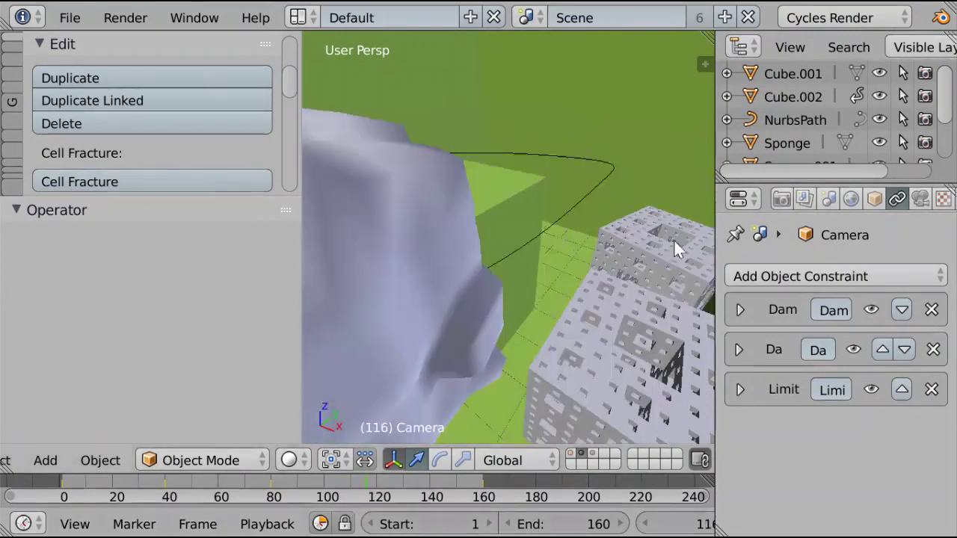
Inspect the first layer and the ground plane on the third layer with the animation at frame 107.
click(571, 455)
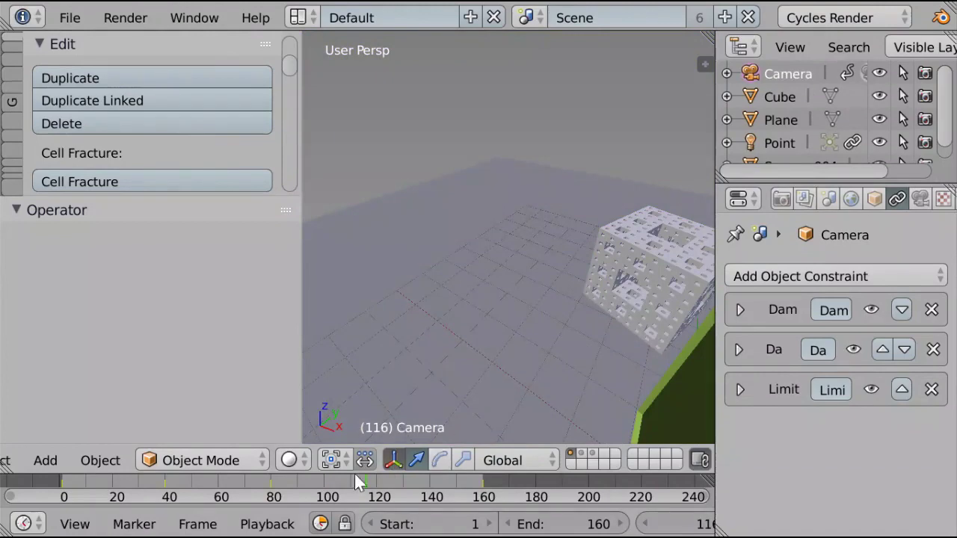
drag(354, 475, 345, 514)
click(592, 454)
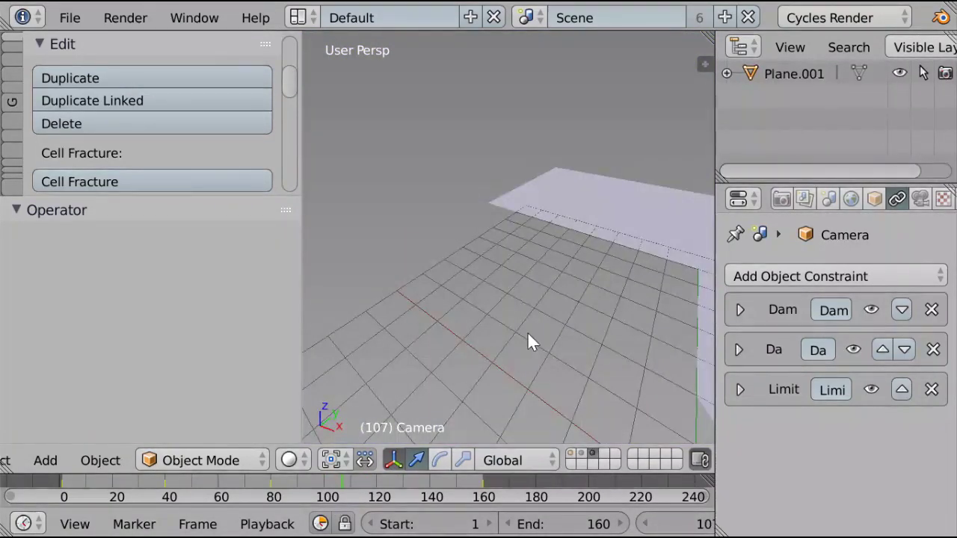
scroll(527, 331, down, 5)
middle_drag(527, 331, 316, 314)
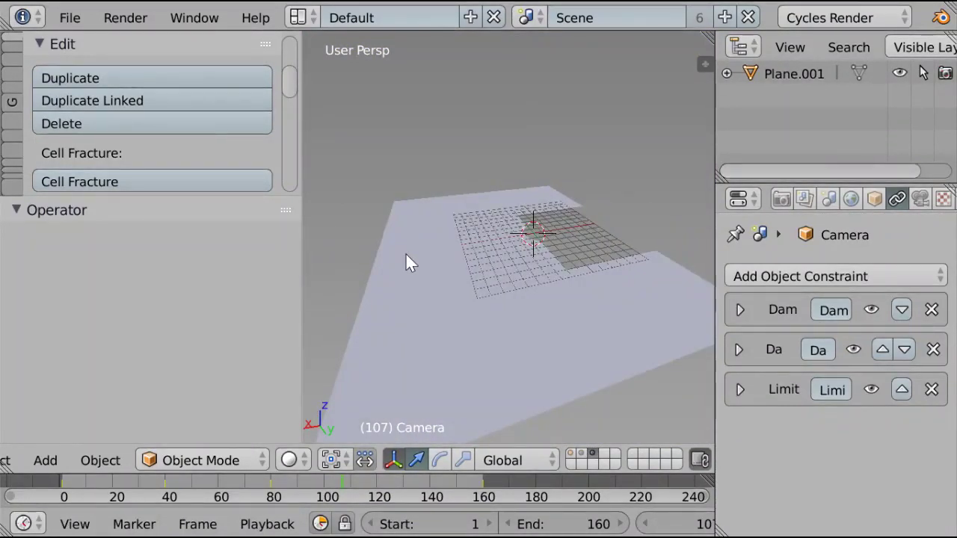
Inspect the first layer's sponge cube and blue box from several angles, selecting each object in turn.
click(571, 454)
middle_drag(549, 271, 473, 275)
scroll(499, 259, up, 7)
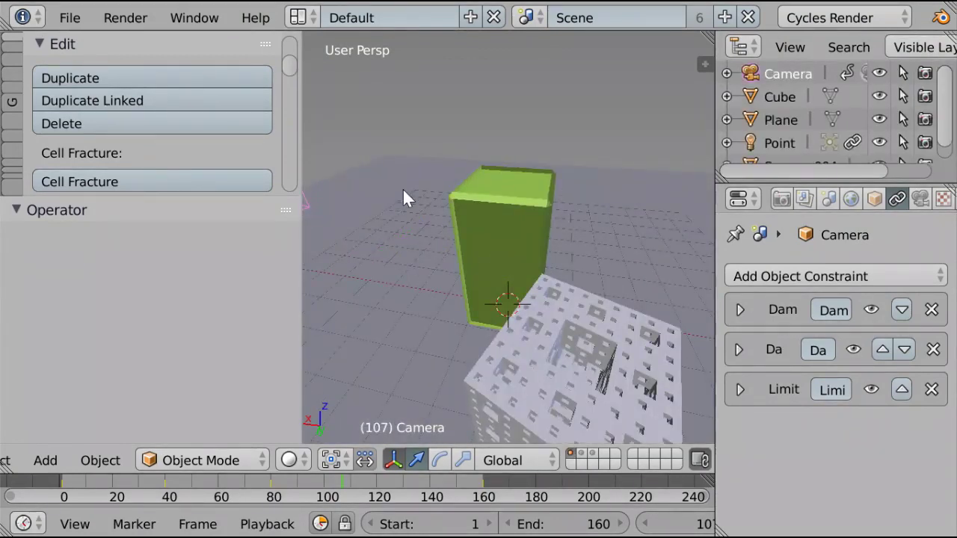
middle_drag(535, 148, 661, 191)
right_click(632, 198)
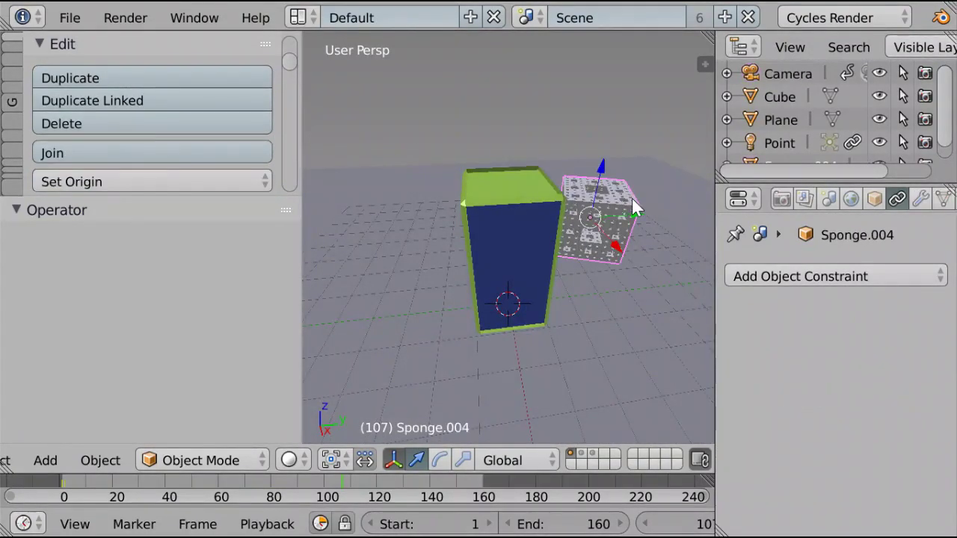
right_click(520, 221)
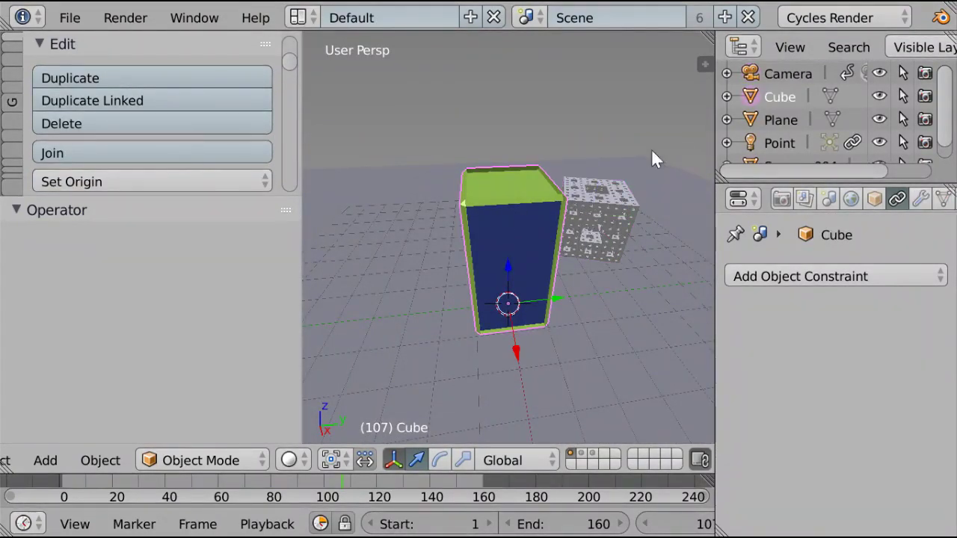
middle_drag(658, 142, 402, 185)
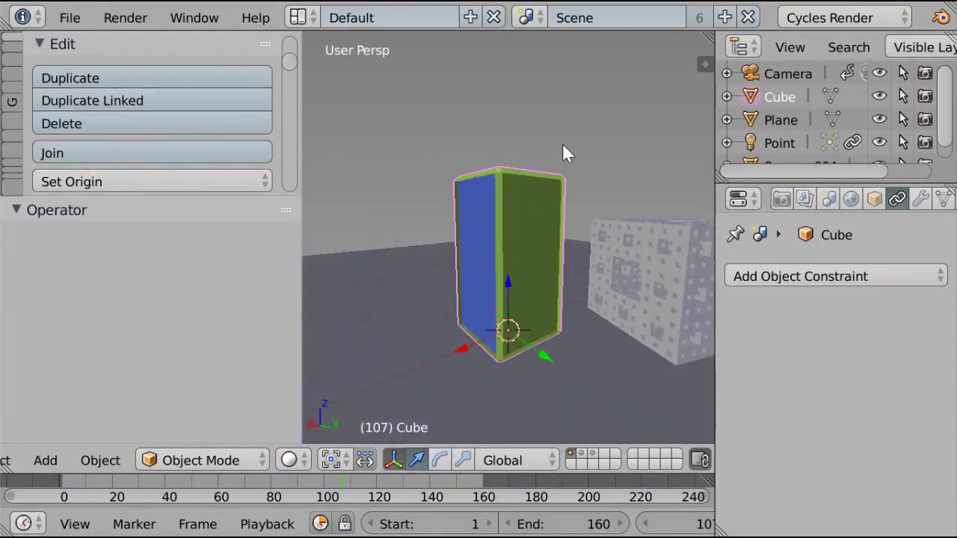
middle_drag(562, 146, 554, 194)
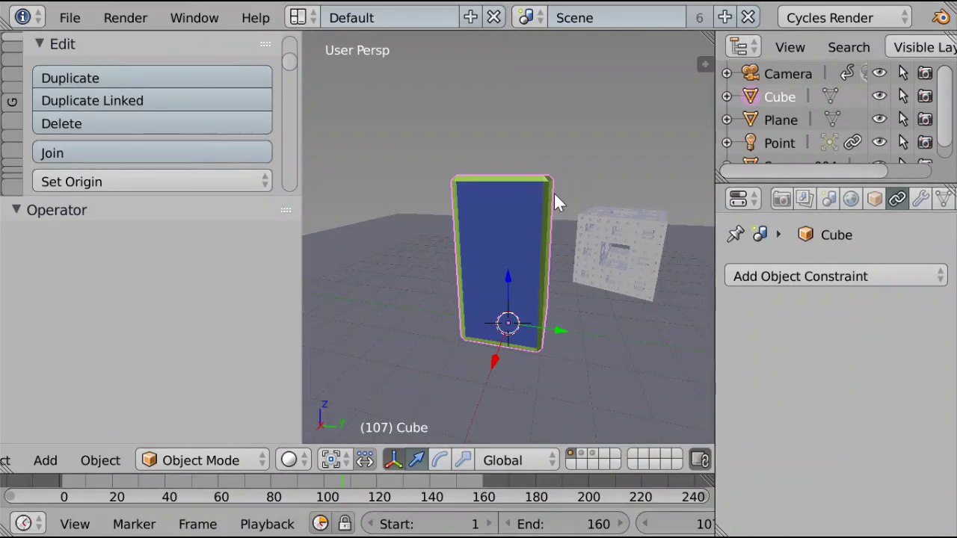
Set the render resolution percentage to 10% and run a brief test render of the first layer.
click(782, 200)
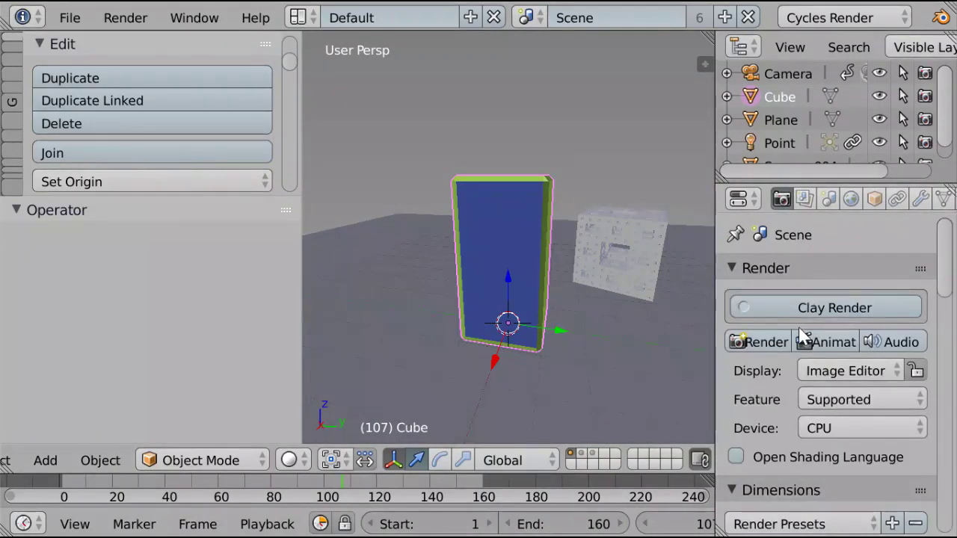
scroll(798, 329, down, 5)
click(775, 421)
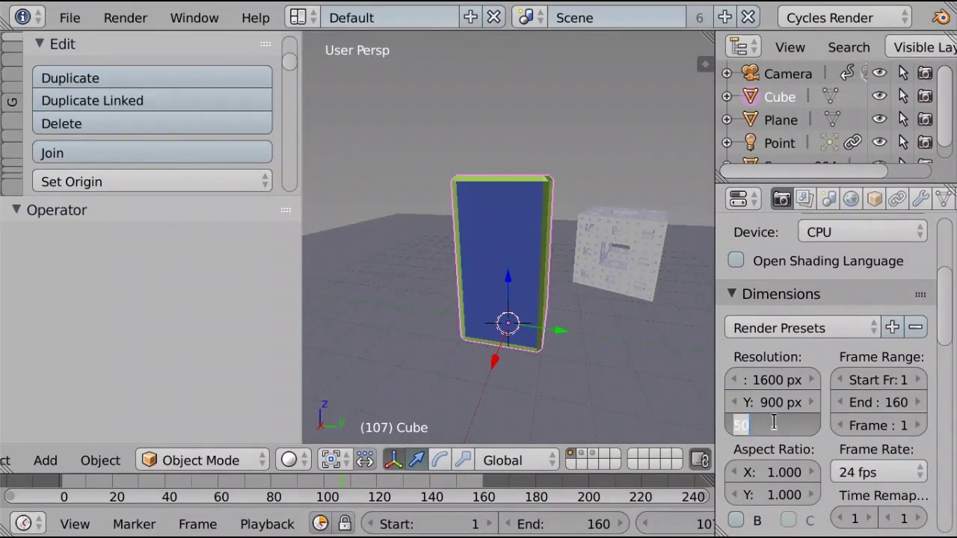
text(10)
key(Return)
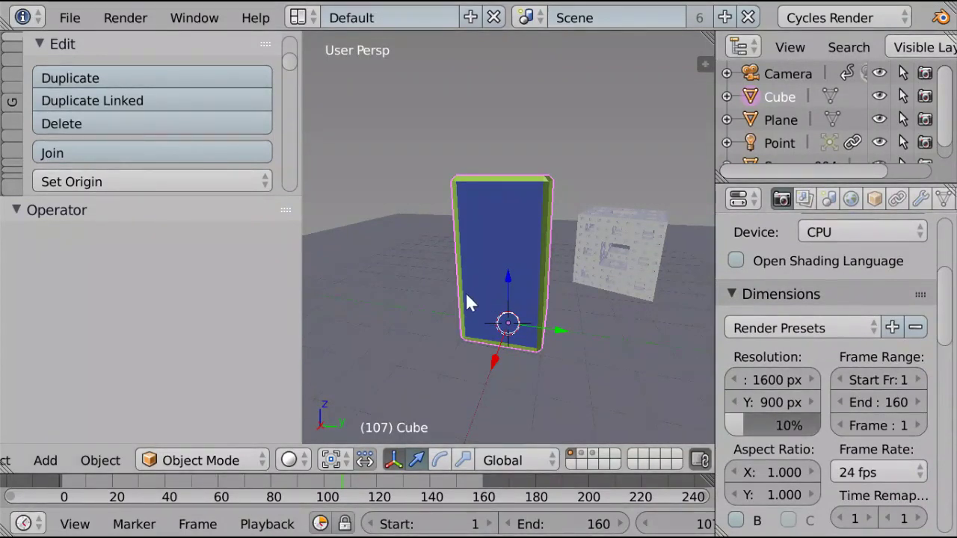
key(F12)
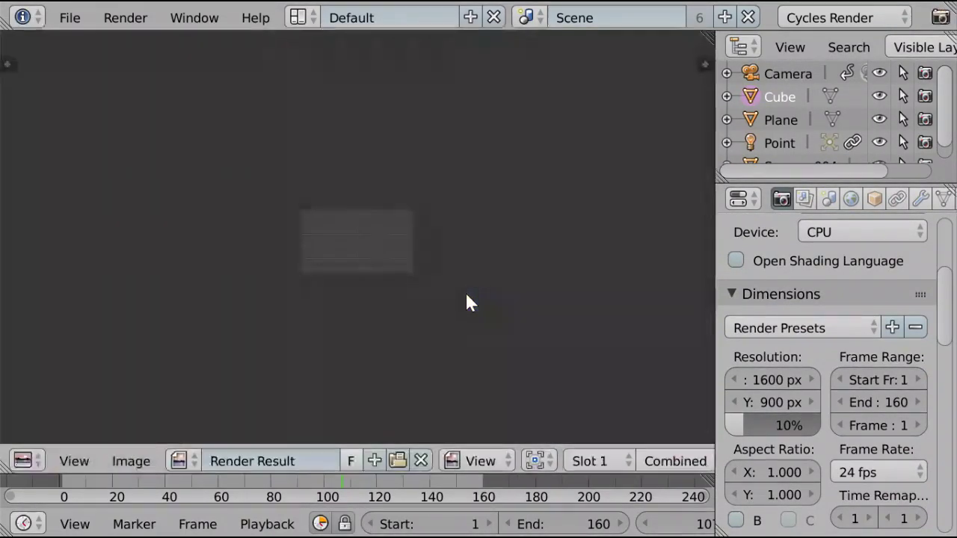
key(Escape)
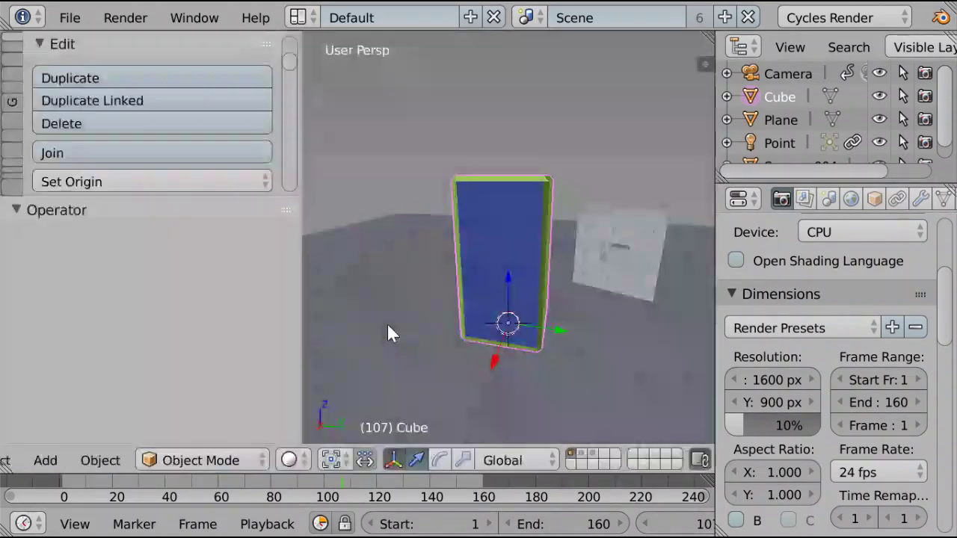
Show the first three layers together and render frame 107 to examine the composited result.
shift+click(583, 452)
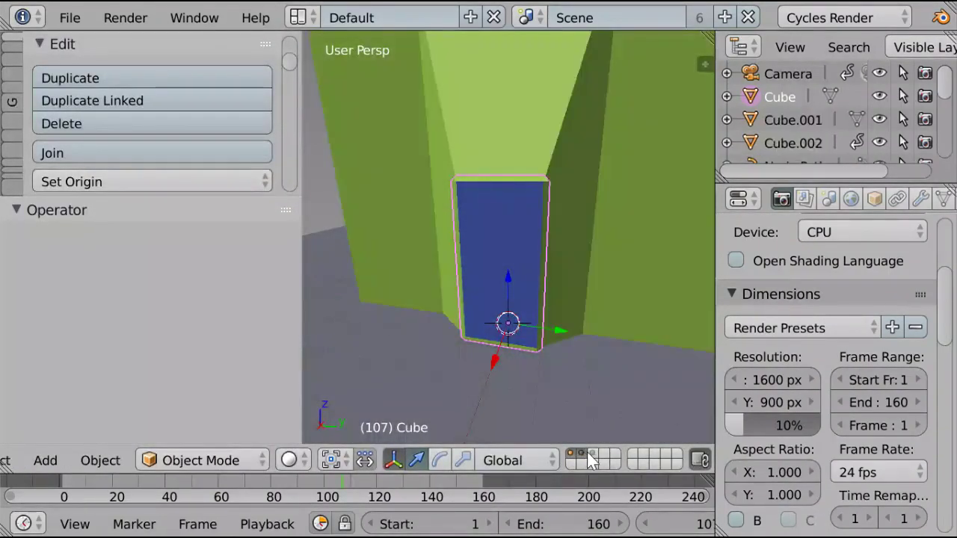
shift+click(586, 451)
shift+click(582, 451)
shift+click(592, 456)
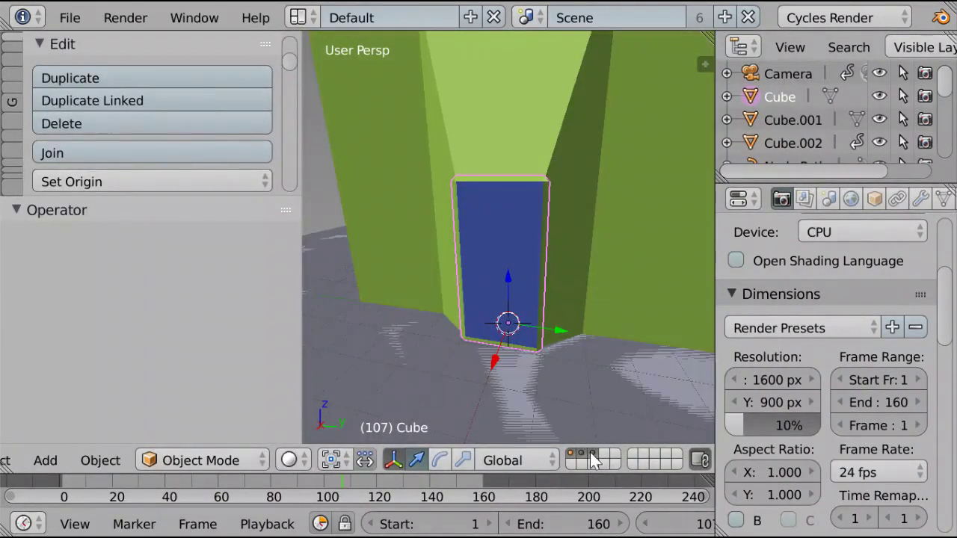
middle_drag(488, 347, 551, 342)
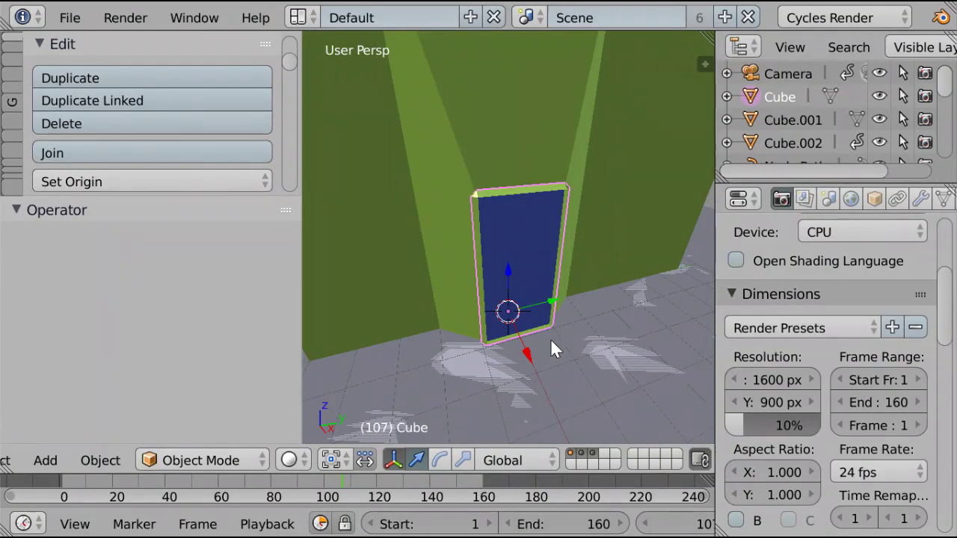
key(F12)
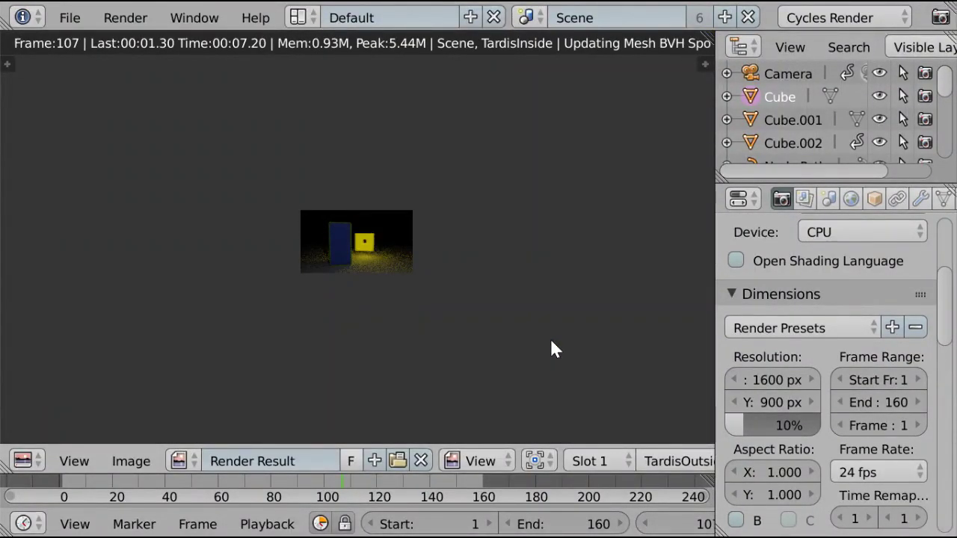
scroll(551, 340, up, 6)
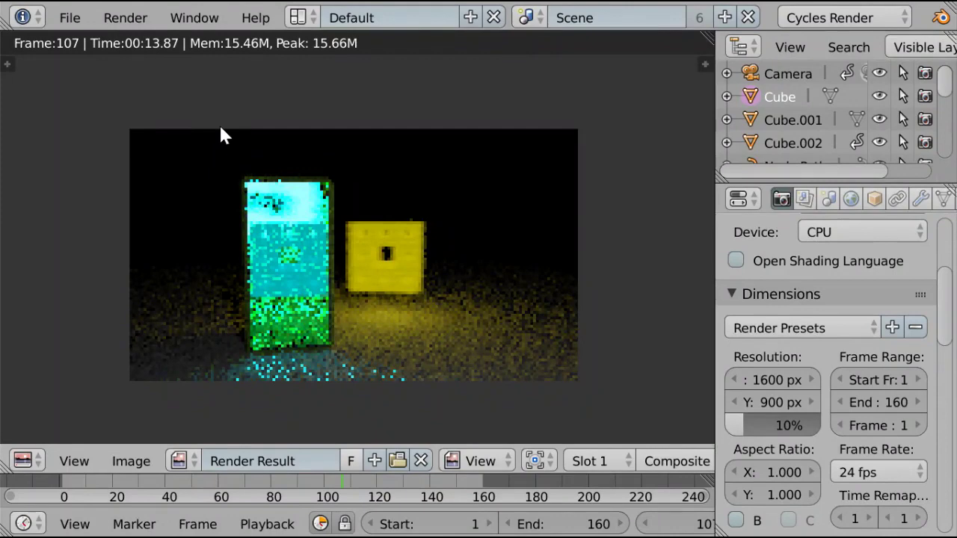
Start a new scene from the start-up file and hide the tool shelf.
click(69, 19)
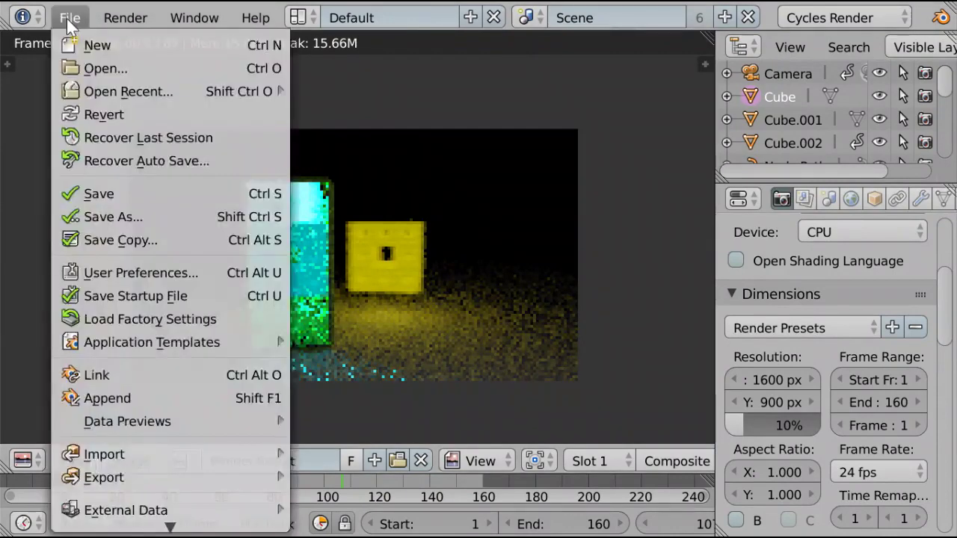
click(115, 50)
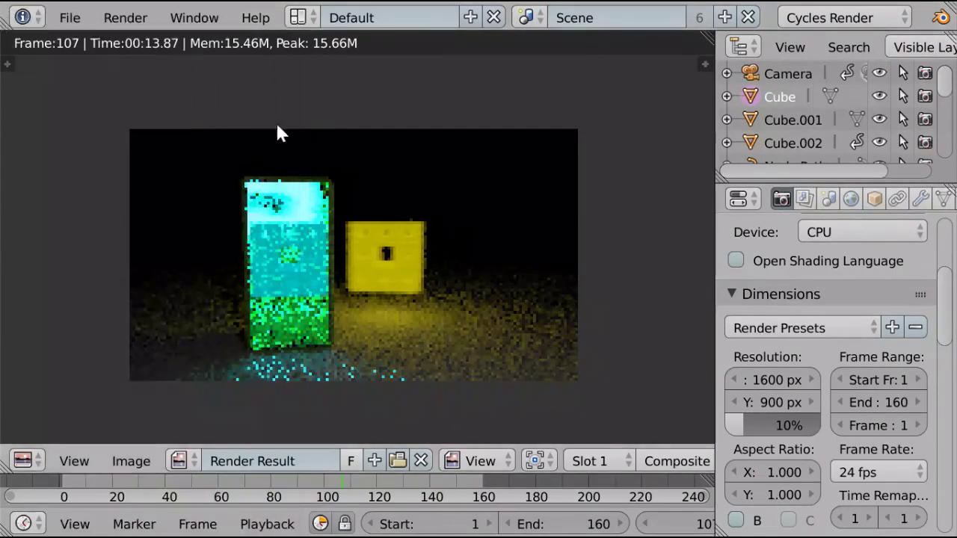
click(70, 18)
click(88, 45)
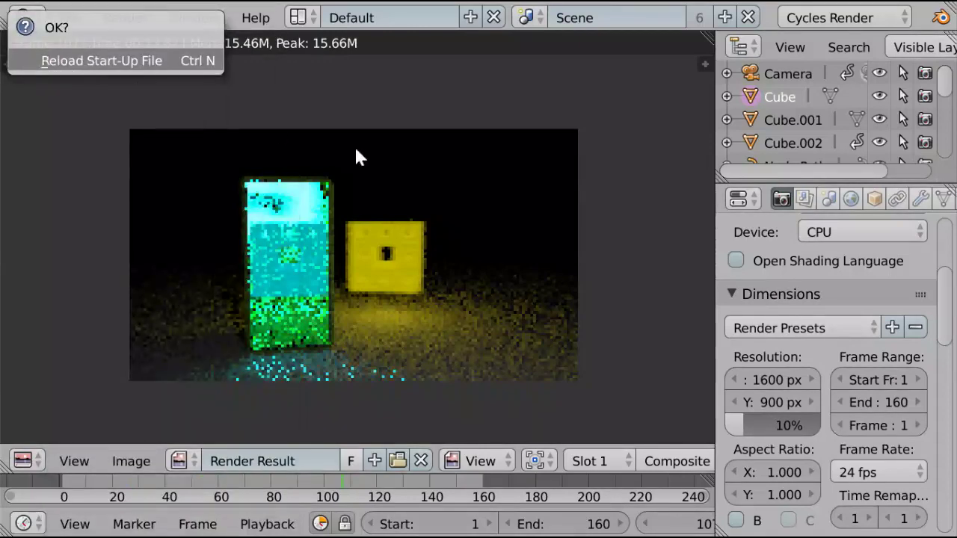
key(t)
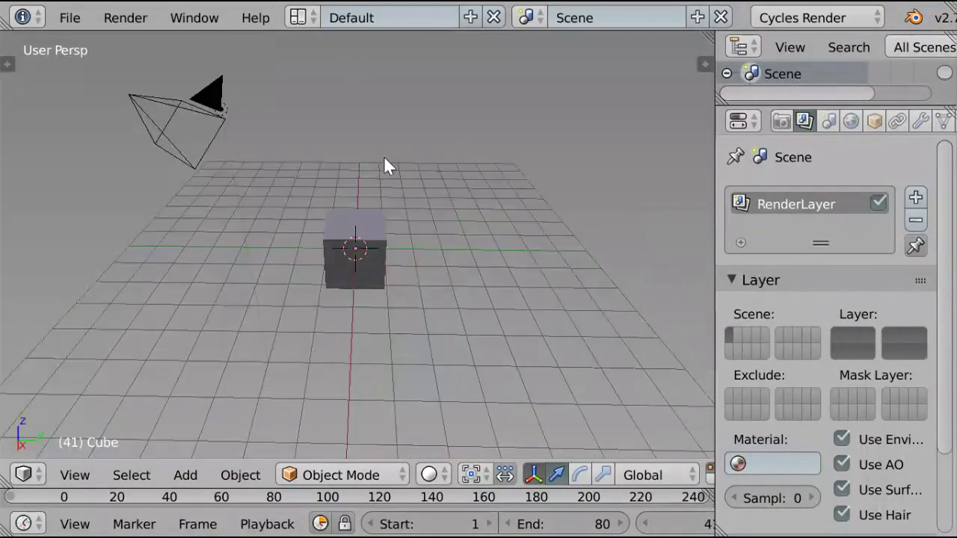
Select the default cube and scale its whole mesh by 2 in Edit Mode.
middle_drag(383, 156, 436, 184)
right_click(363, 236)
middle_drag(363, 235, 350, 233)
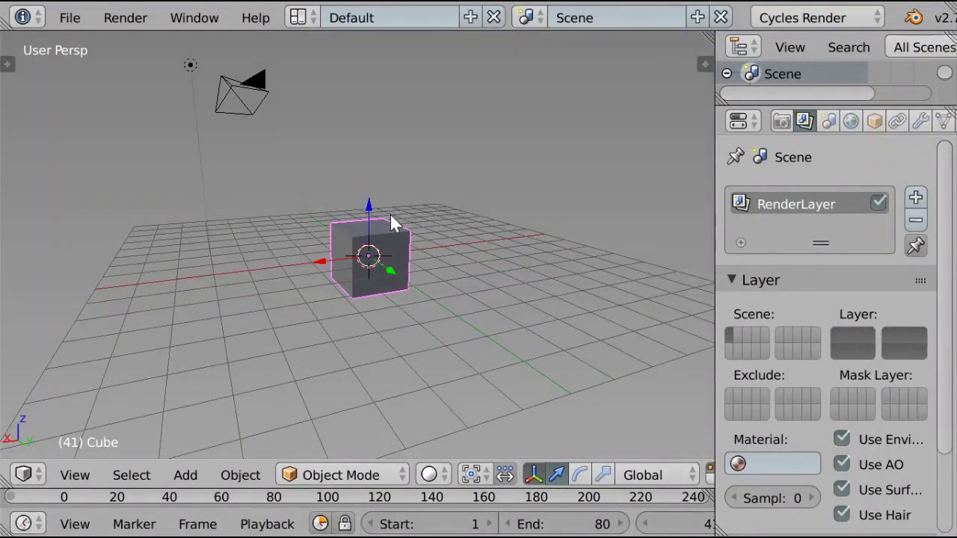
key(Tab)
middle_drag(412, 217, 500, 286)
text(s)
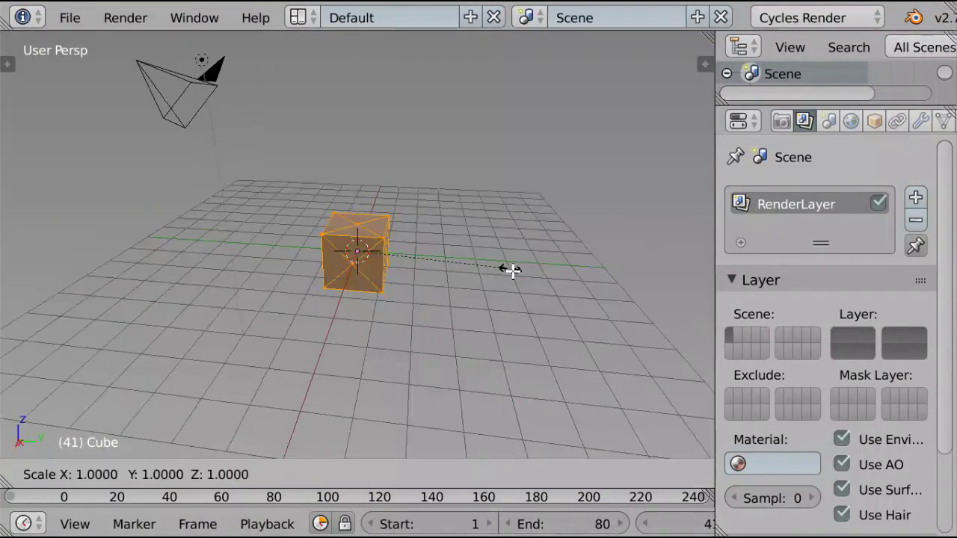
text(2)
key(Return)
Raise the cube's mesh 2 units along Z so that its base rests on the ground grid.
ctrl+drag(361, 200, 358, 151)
middle_drag(359, 154, 396, 302)
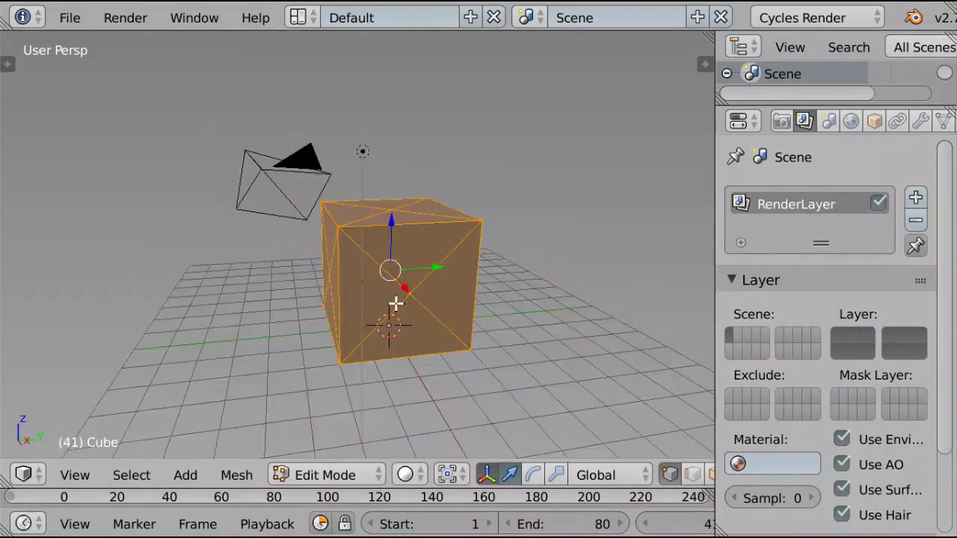
middle_drag(423, 224, 350, 226)
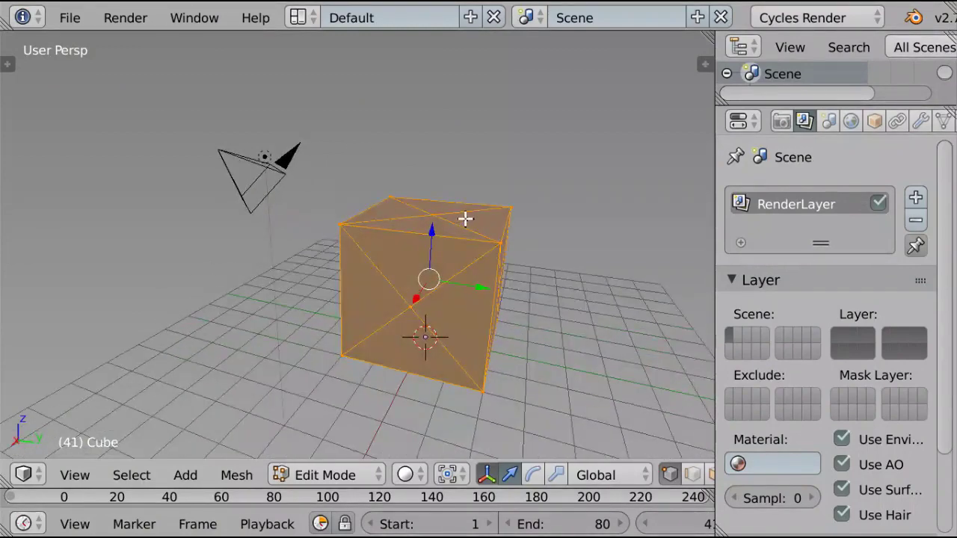
Select the cube's whole top face and raise it along Z to form a tall upright box.
right_click(433, 215)
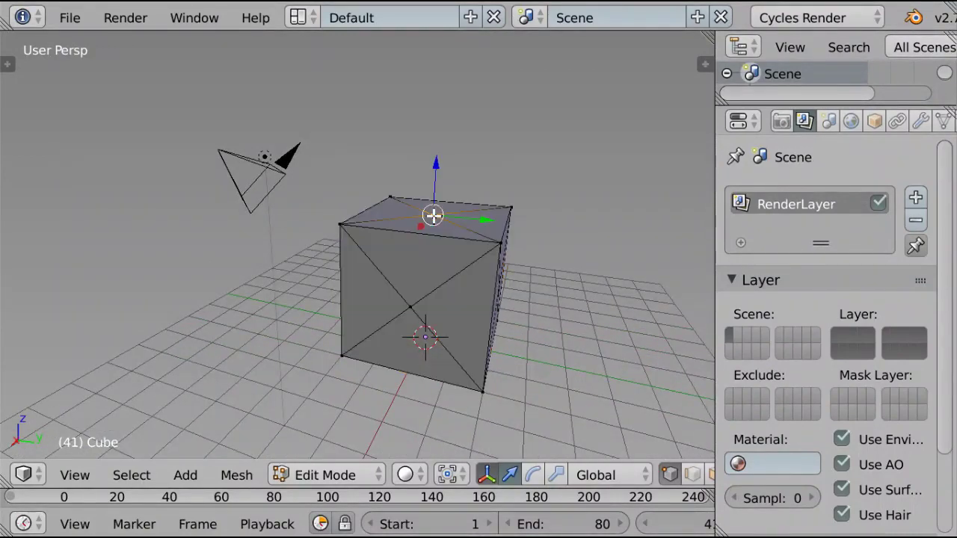
key(ctrl+KP_Add)
key(KP_1)
key(KP_5)
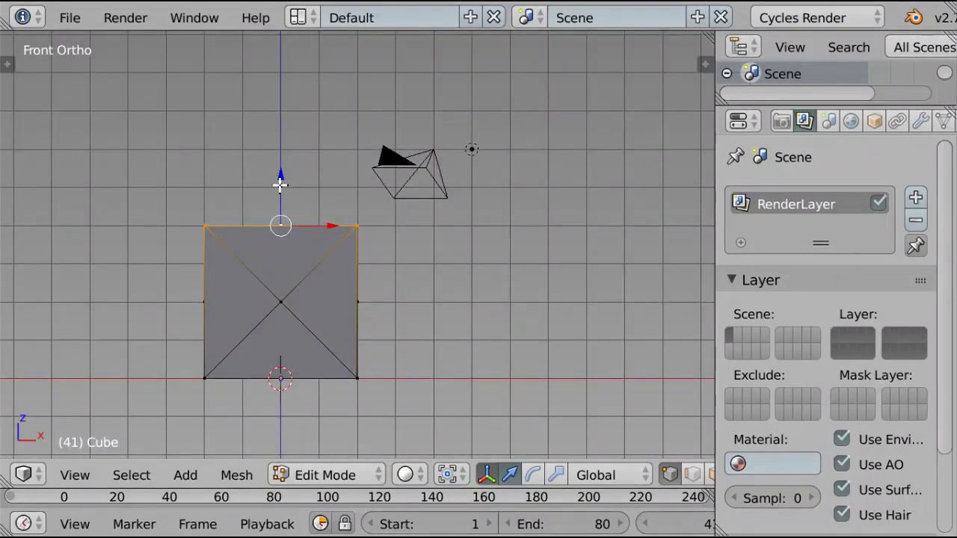
middle_drag(280, 187, 126, 190)
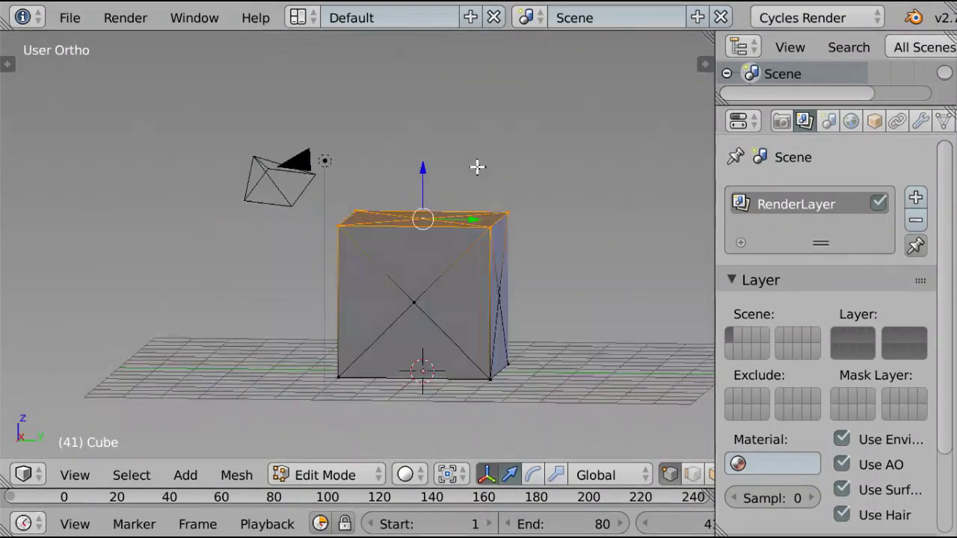
click(413, 167)
click(432, 172)
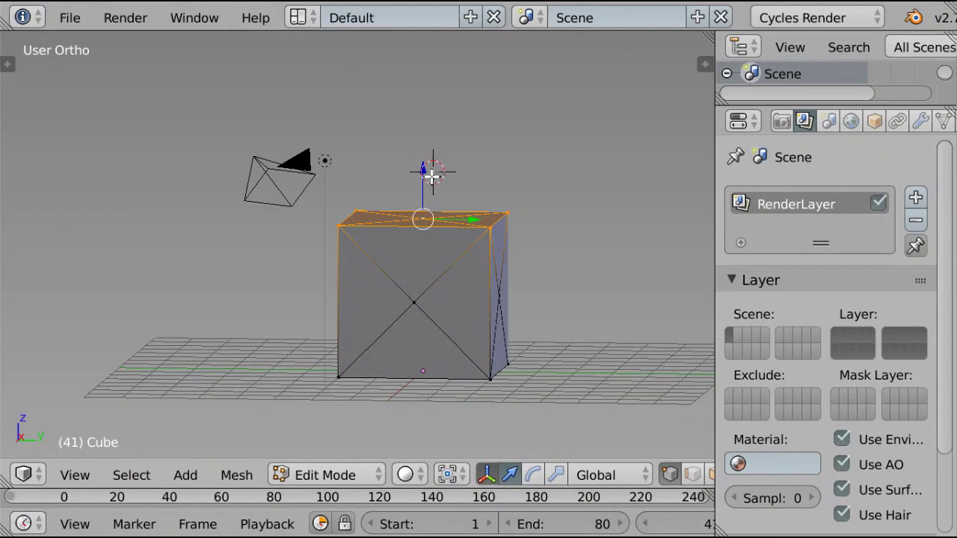
drag(424, 173, 430, 63)
middle_drag(461, 111, 474, 191)
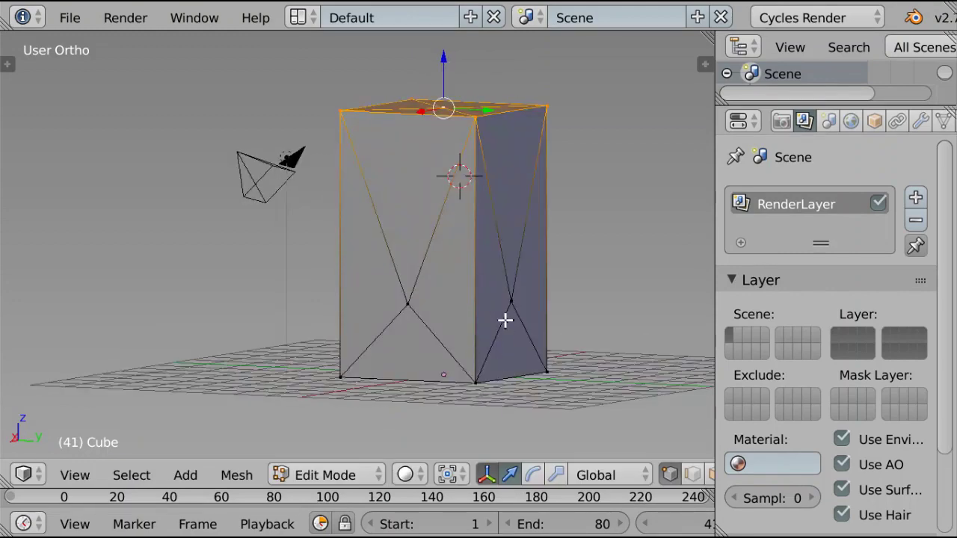
Select the four triangular faces of the box's front side and inset them together to outline a door panel with a border.
scroll(635, 475, down, 3)
click(655, 475)
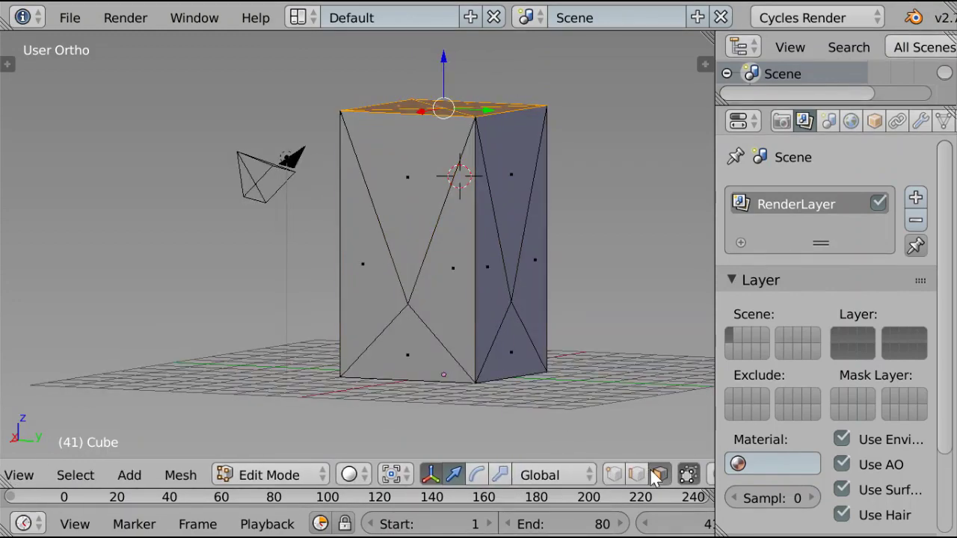
right_click(457, 258)
shift+right_click(421, 221)
shift+right_click(388, 263)
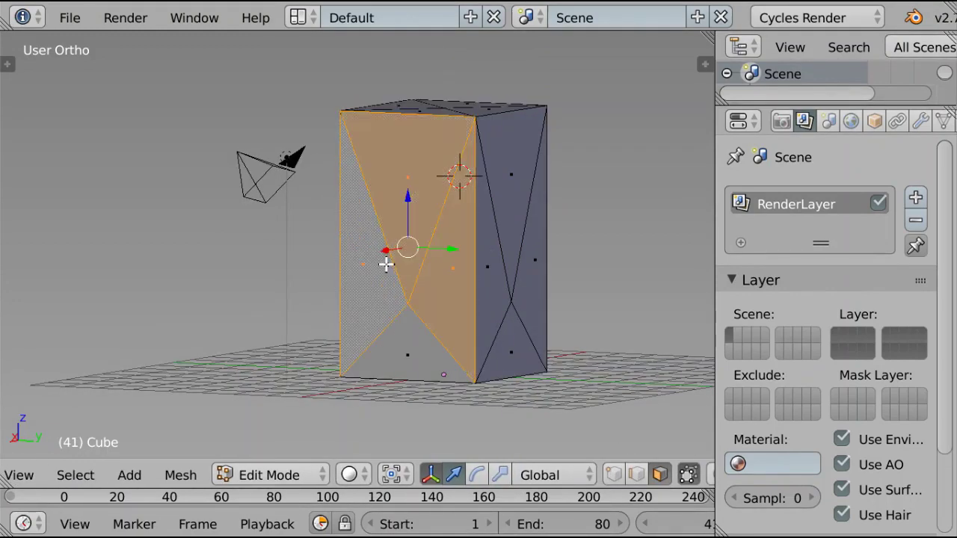
shift+right_click(409, 333)
key(i)
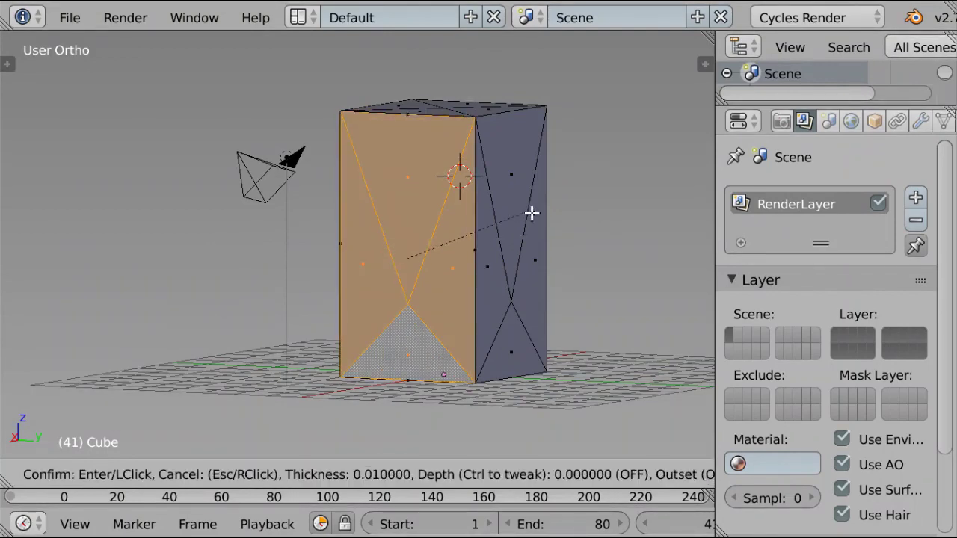
click(507, 224)
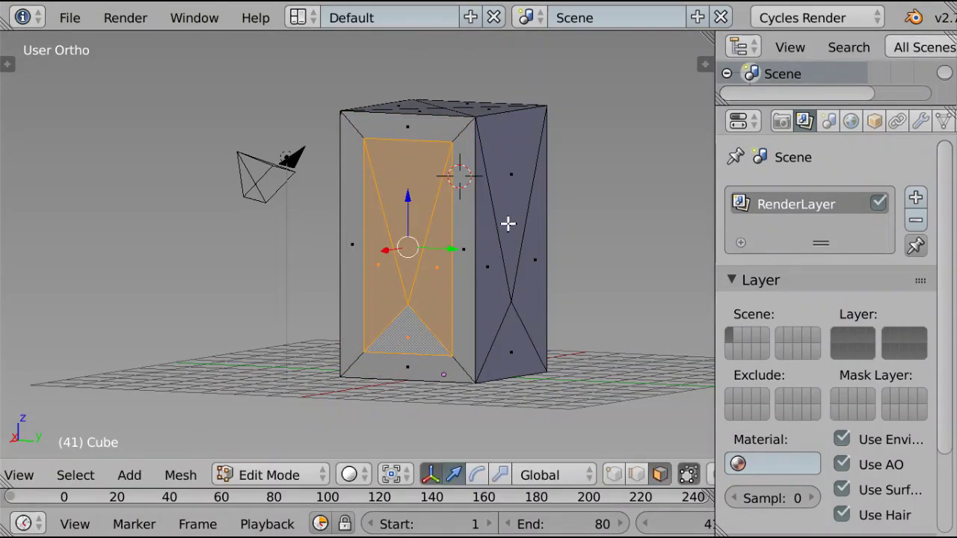
Extrude the inset door faces 1 unit inward along their normal.
key(KP_7)
key(KP_5)
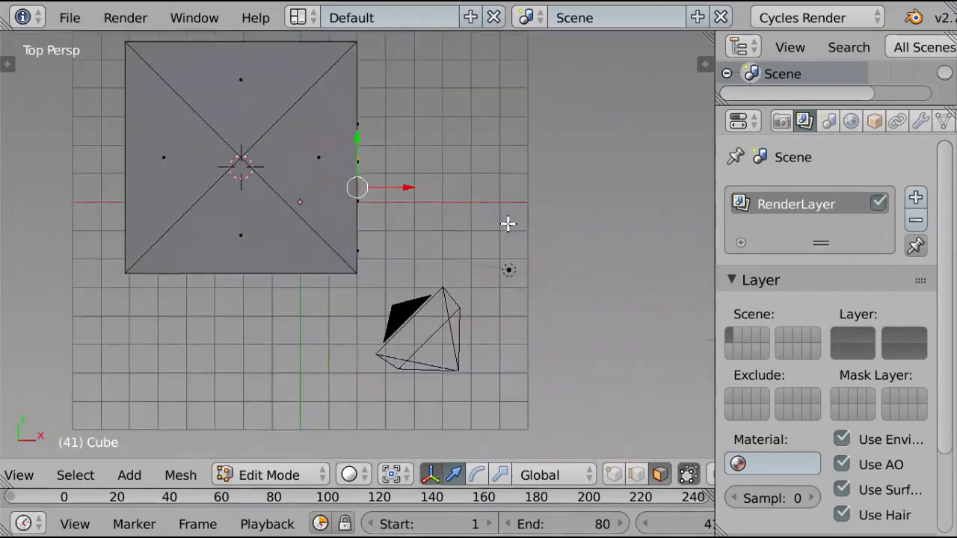
key(KP_5)
key(e)
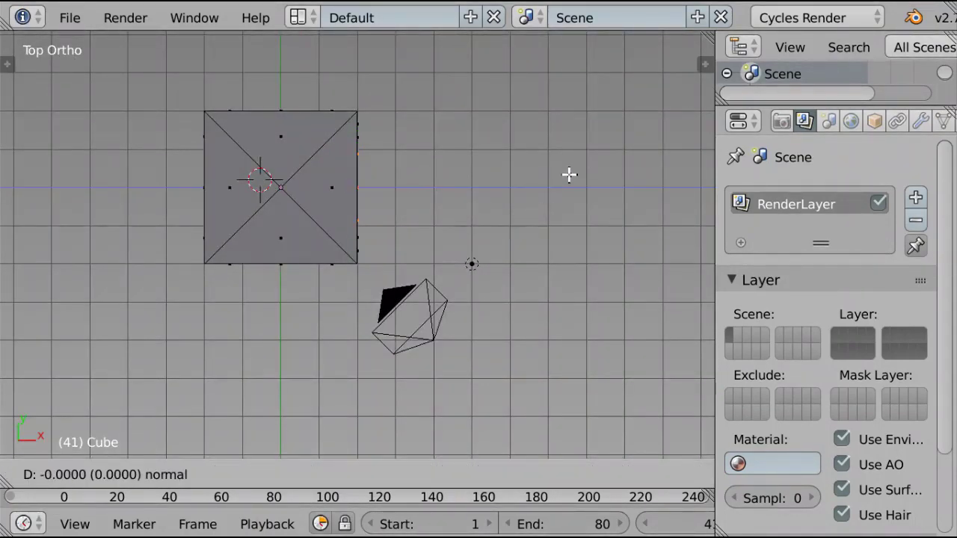
click(551, 174)
middle_drag(551, 173, 352, 119)
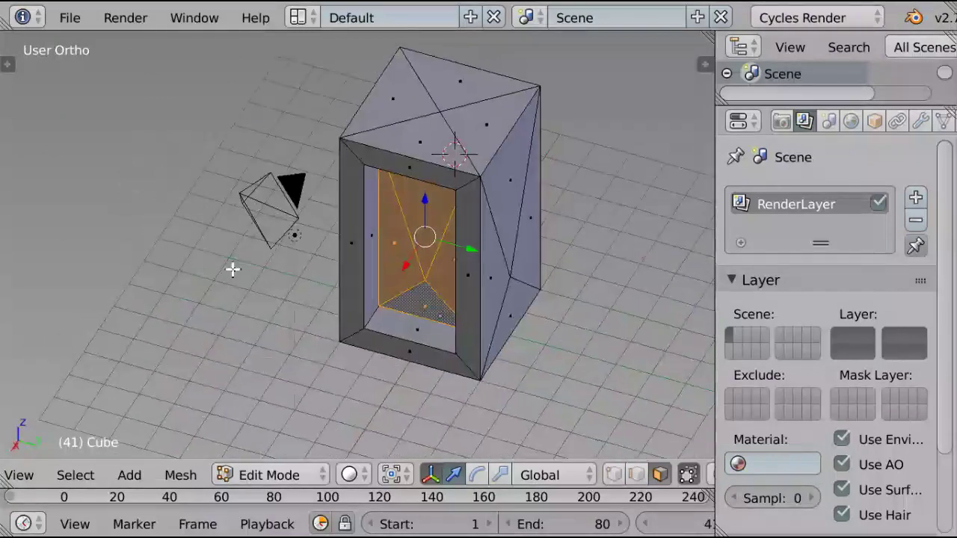
key(z)
key(z)
Reduce the door extrusion to a shallow recess by setting its Z vector to -0.1.
key(t)
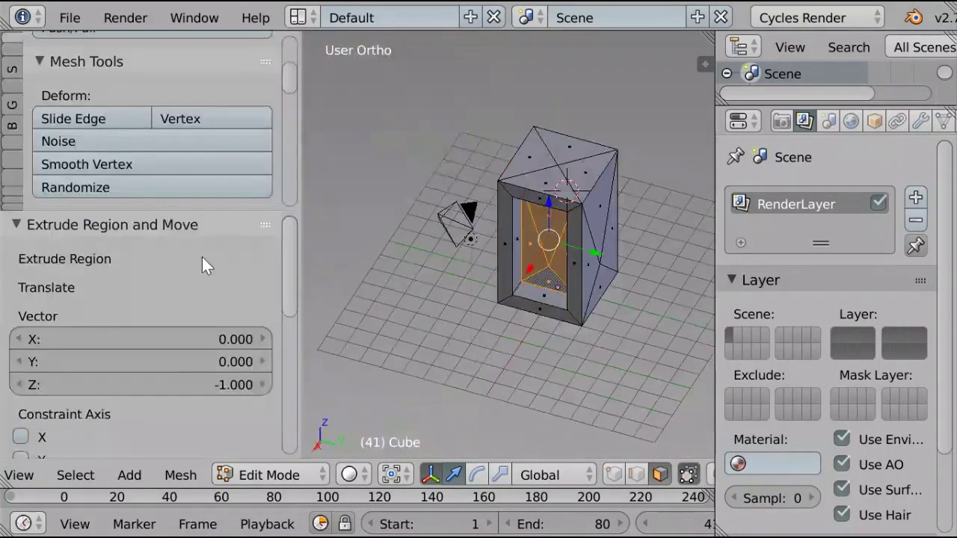
scroll(180, 336, down, 4)
scroll(181, 329, up, 1)
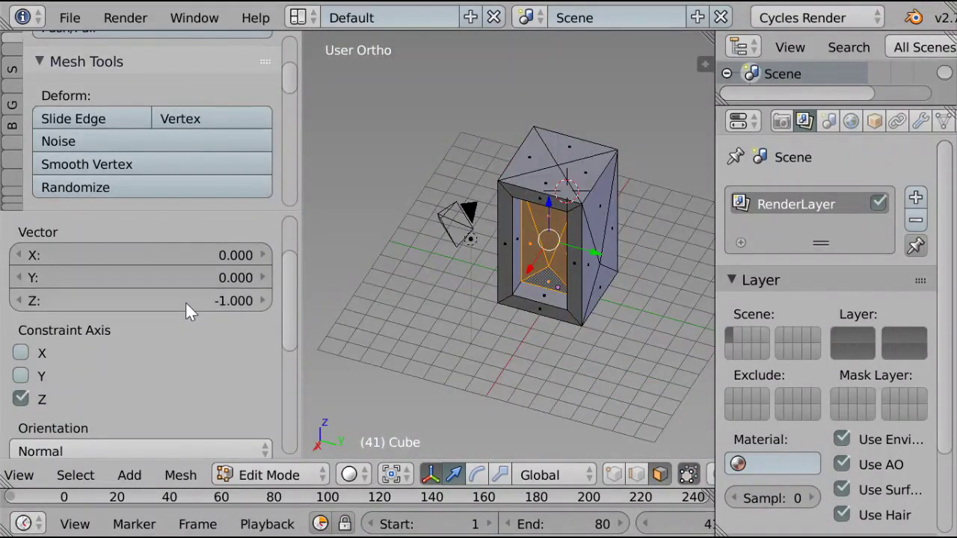
click(186, 301)
text(-0.1)
key(Return)
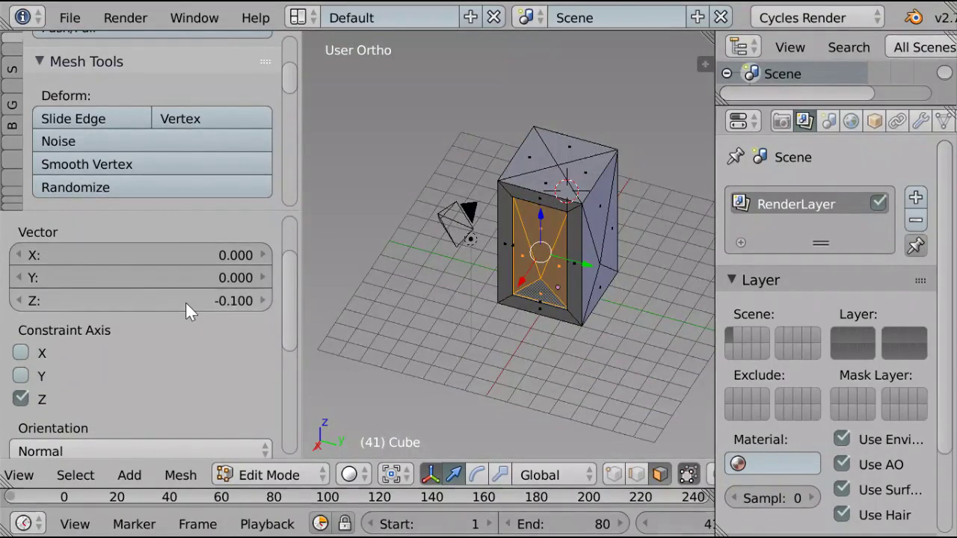
scroll(651, 313, up, 1)
scroll(650, 313, up, 5)
middle_drag(651, 311, 448, 254)
key(t)
scroll(405, 259, up, 2)
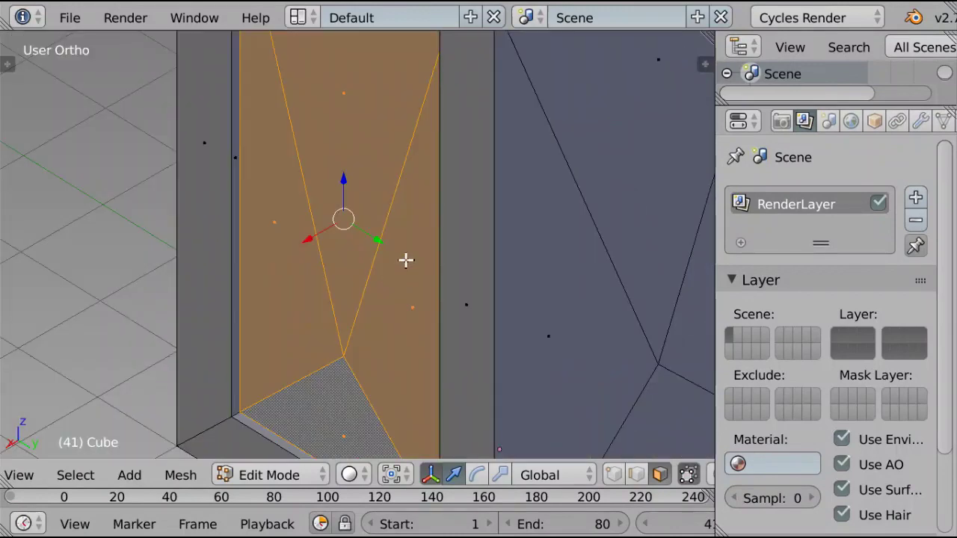
scroll(380, 185, down, 6)
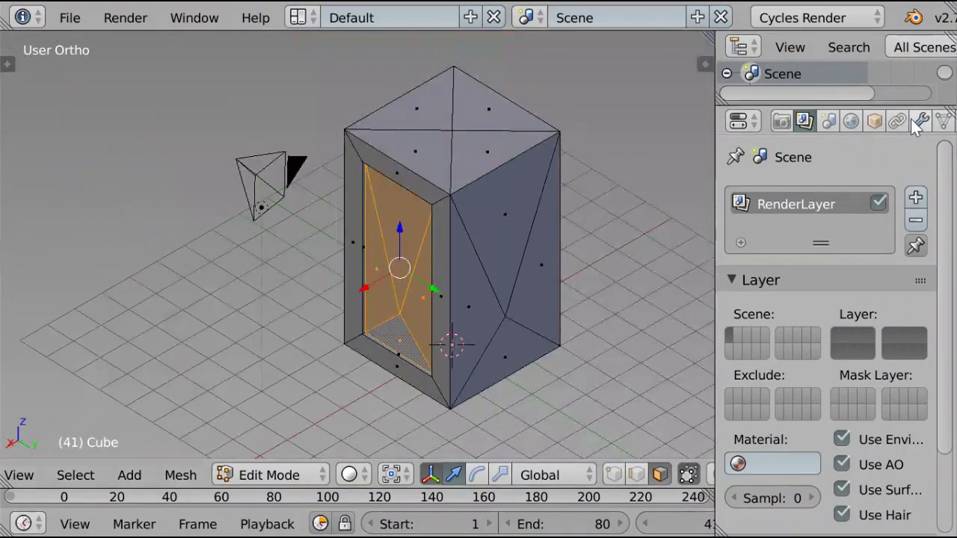
Add two empty material slots to the cube and make the first one active.
scroll(910, 118, down, 4)
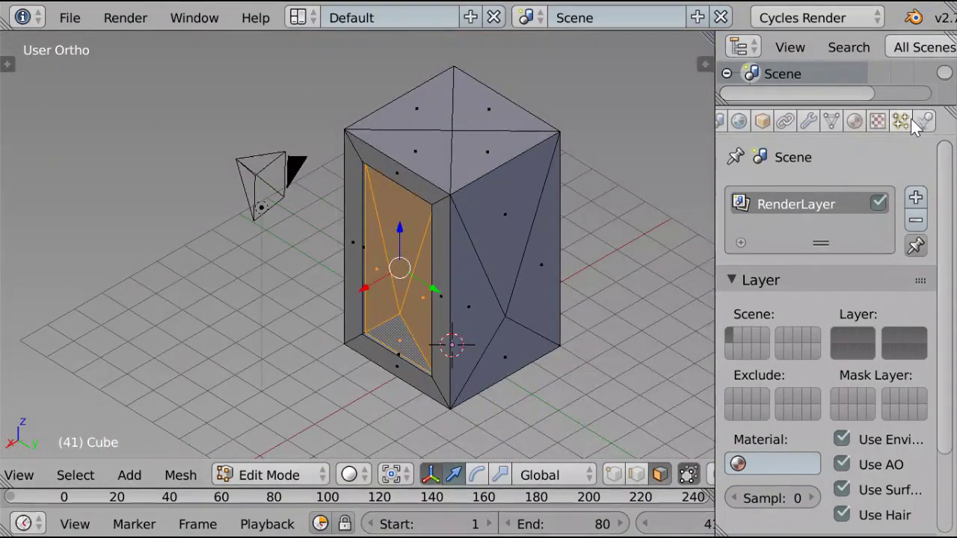
click(854, 121)
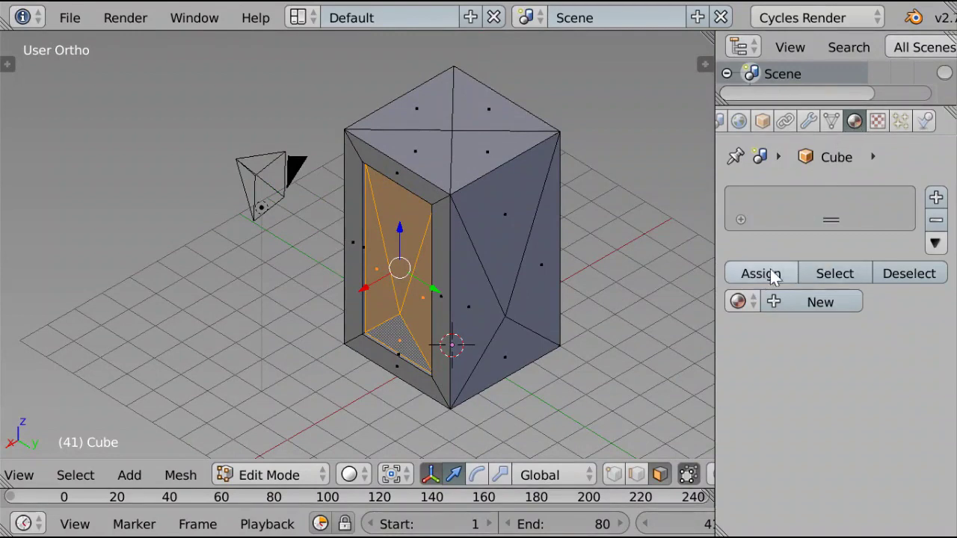
click(936, 198)
click(936, 198)
click(799, 201)
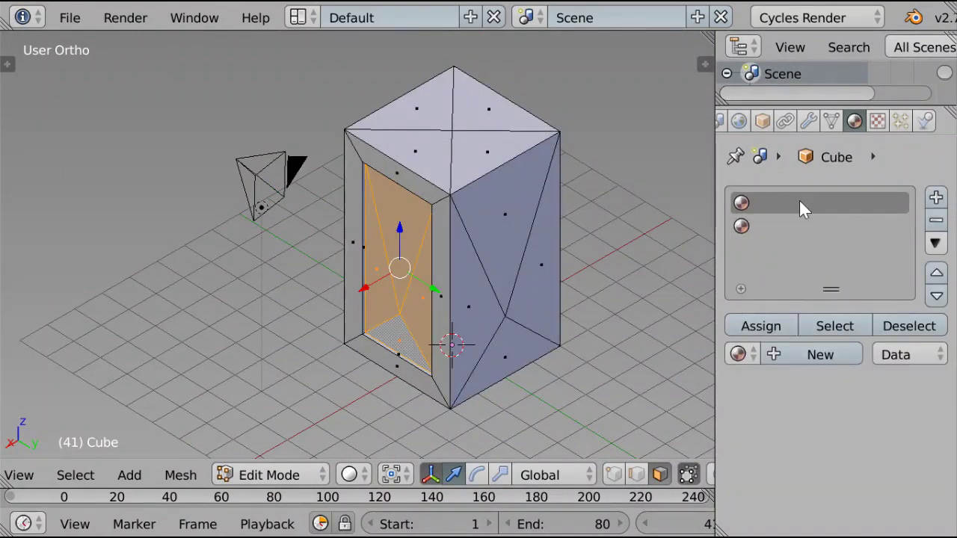
Create a new material in the first slot and name it Blue.
click(781, 349)
double_click(785, 354)
text(Blue)
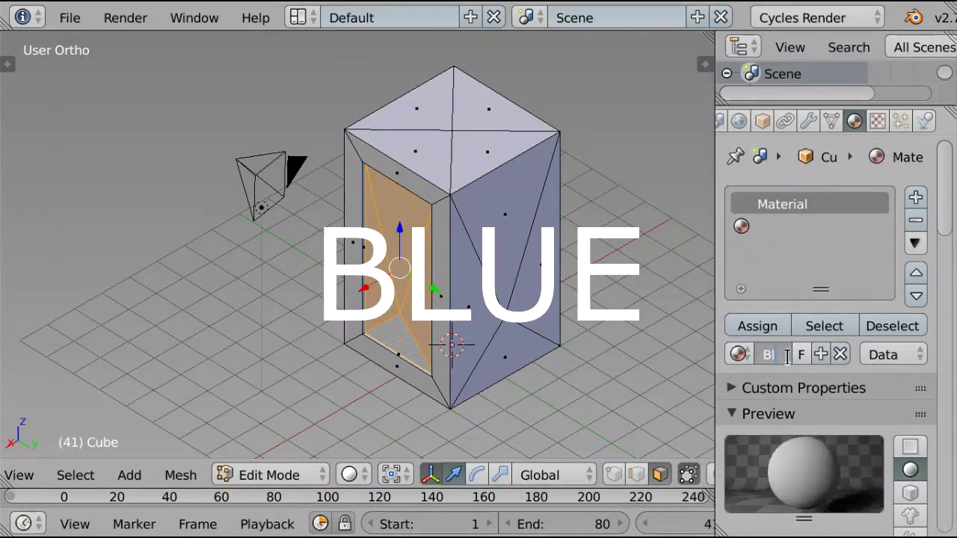
key(Return)
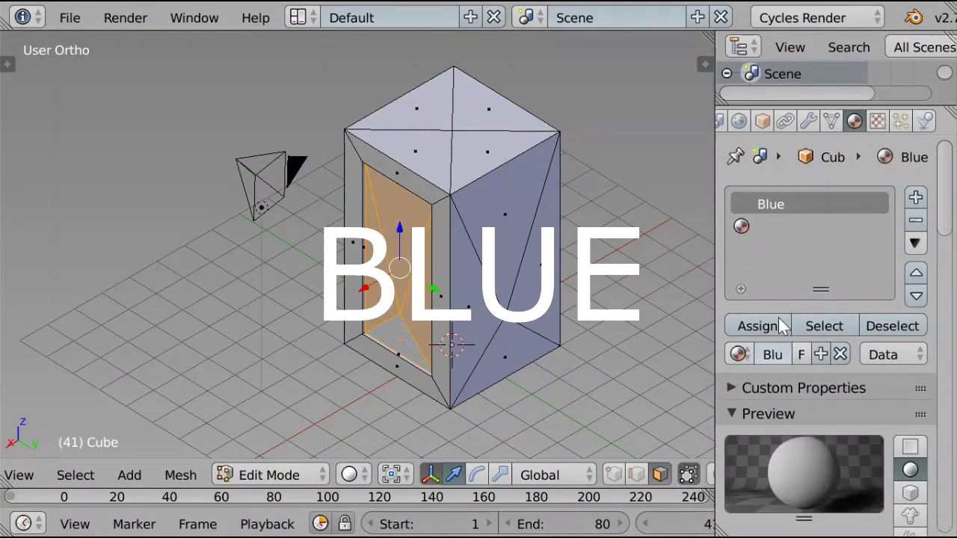
Create a new material in the second slot and name it Red.
click(793, 234)
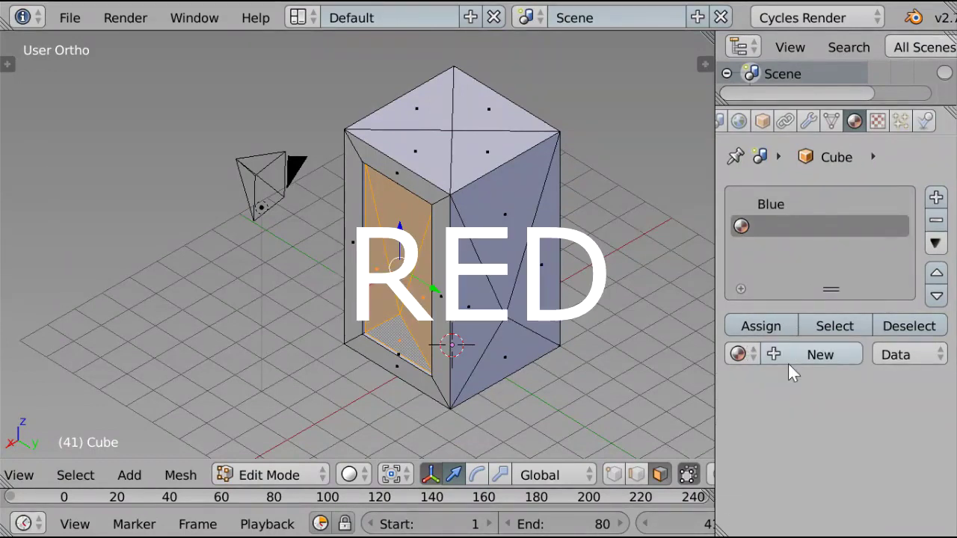
click(788, 362)
double_click(781, 352)
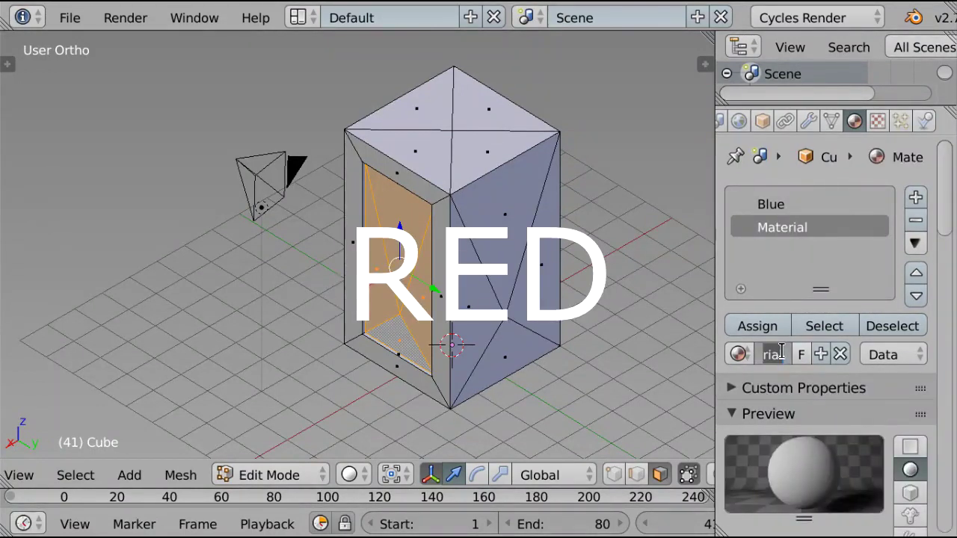
text(Red)
key(Return)
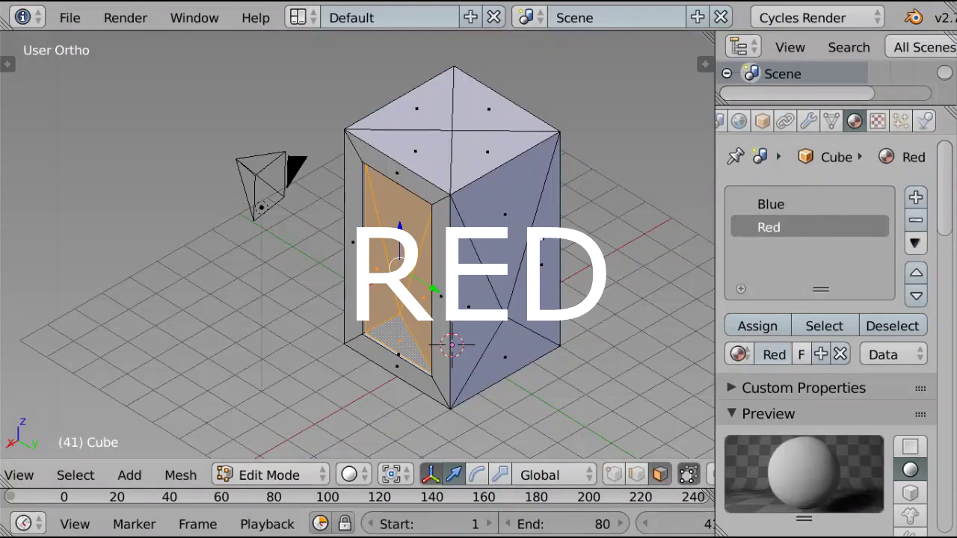
Set the Red material's viewport color to red and assign the material to the selected recessed door faces.
scroll(770, 340, down, 10)
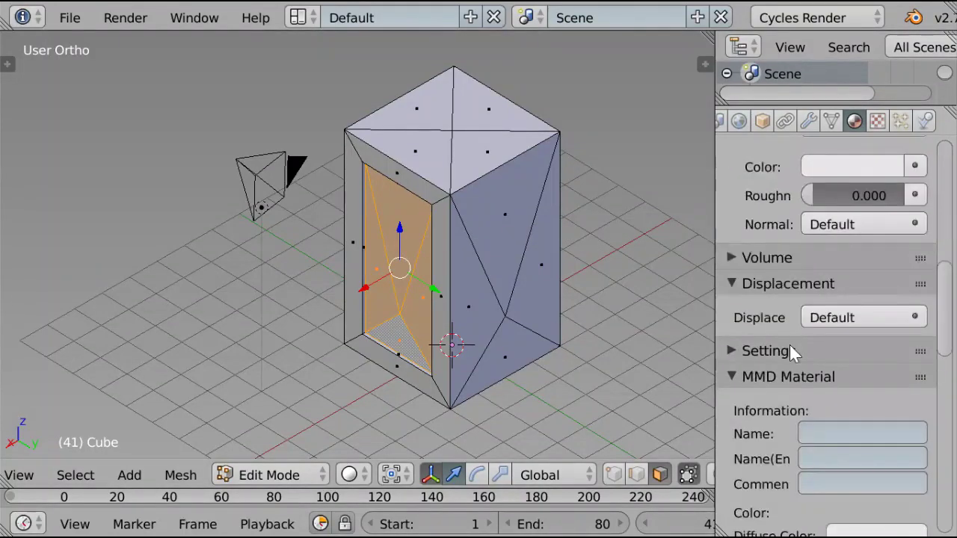
click(786, 348)
scroll(784, 374, down, 2)
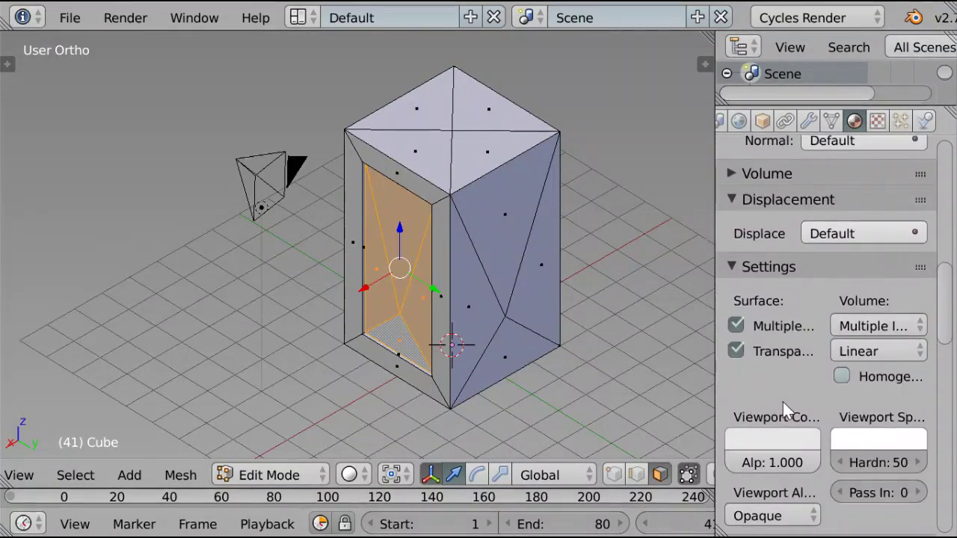
click(786, 437)
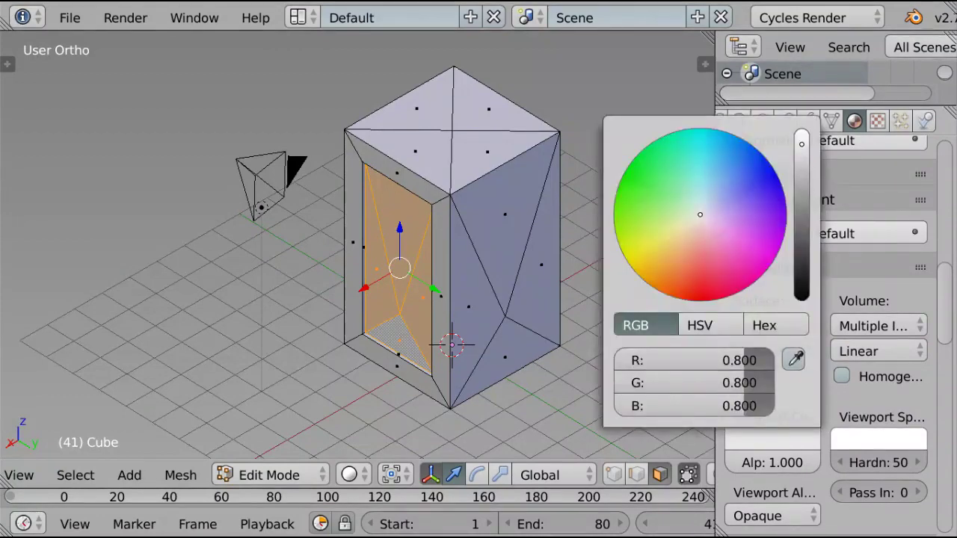
click(700, 298)
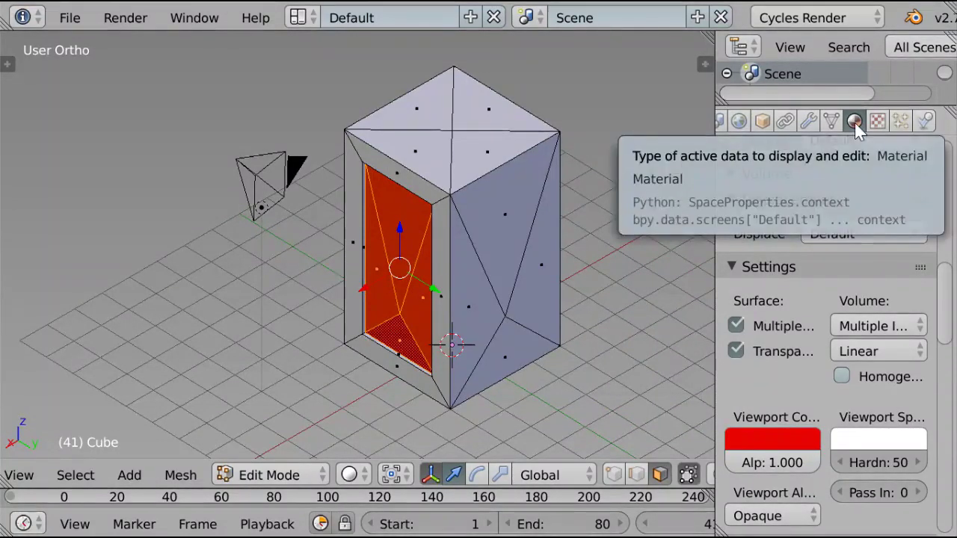
Widen the properties editor slightly so that its labels have more room.
scroll(854, 124, up, 4)
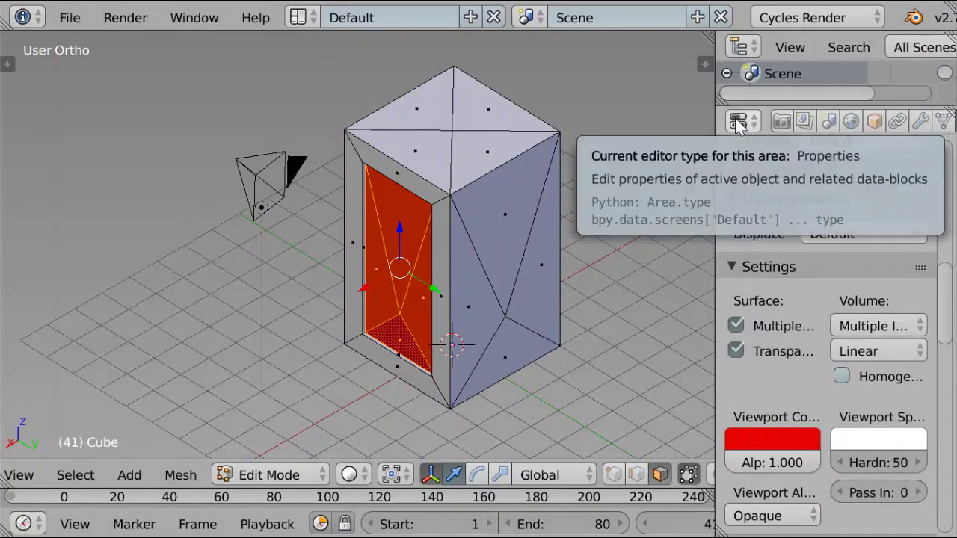
scroll(751, 124, down, 4)
scroll(751, 123, down, 2)
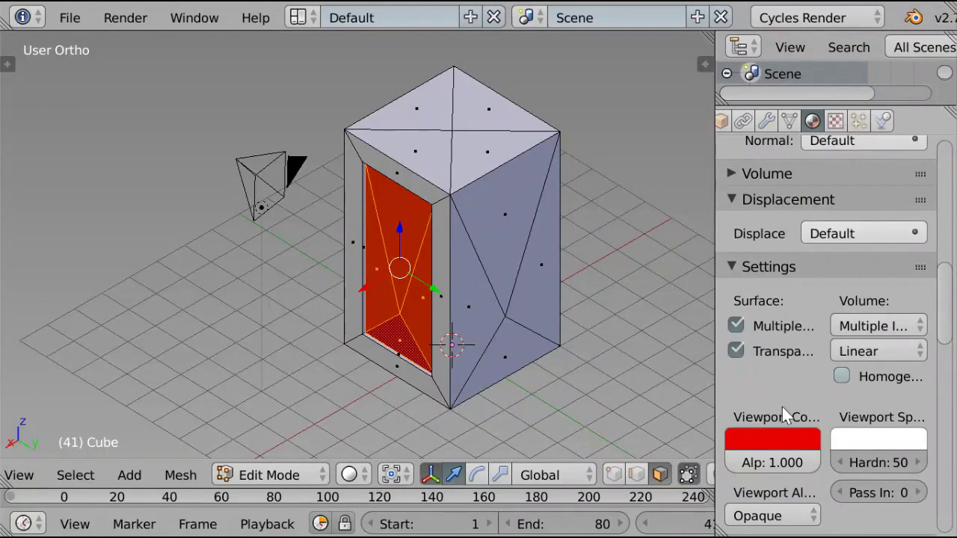
drag(715, 376, 685, 377)
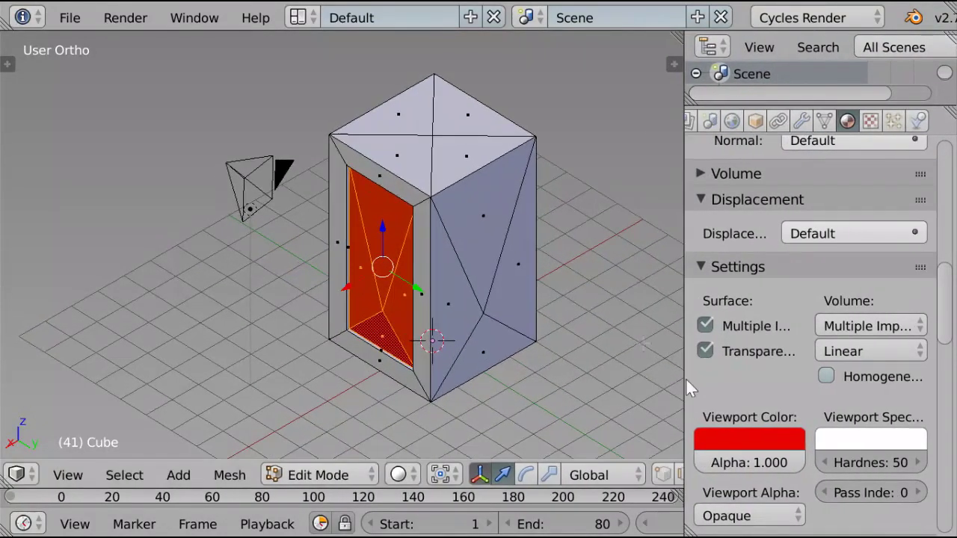
Assign the Blue material to all faces except the red door panel and set its viewport color to blue.
scroll(761, 218, up, 18)
key(a)
key(a)
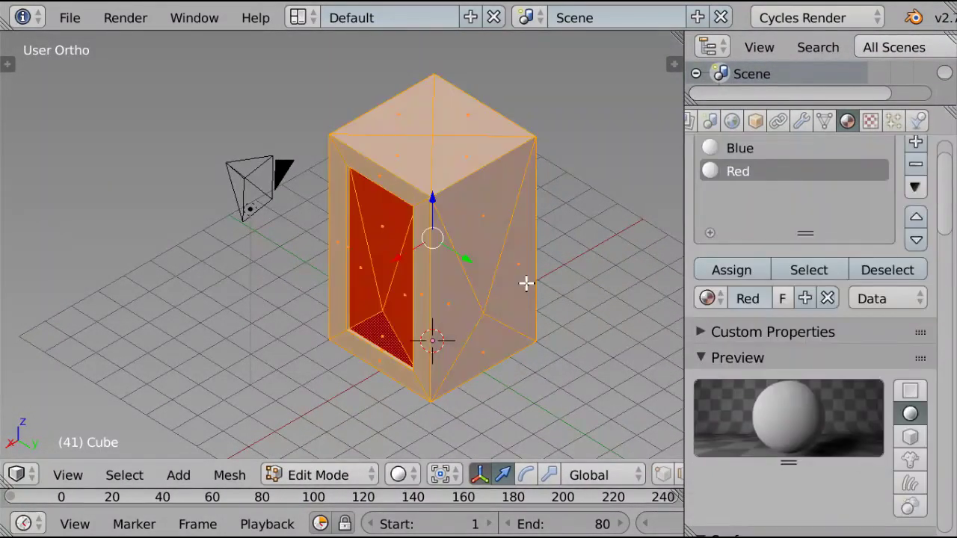
click(898, 277)
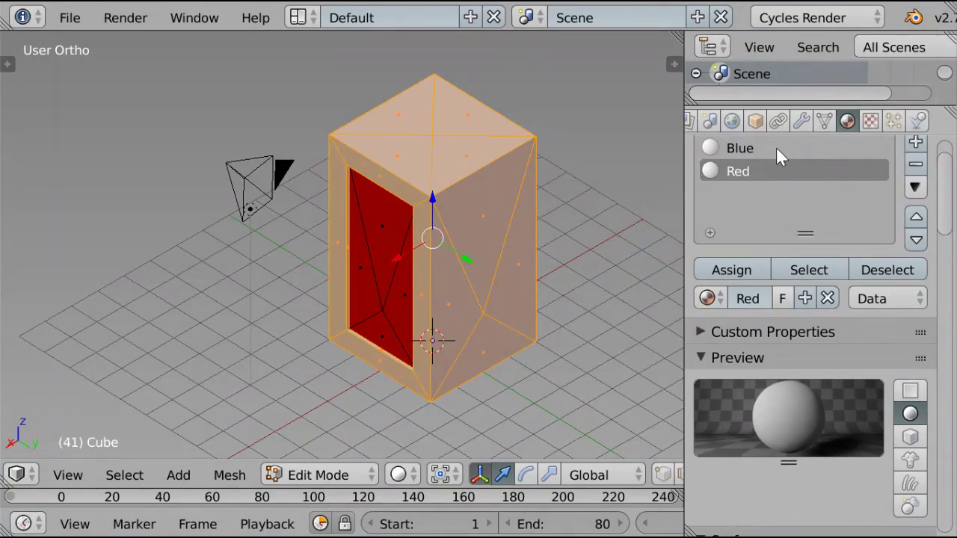
click(743, 408)
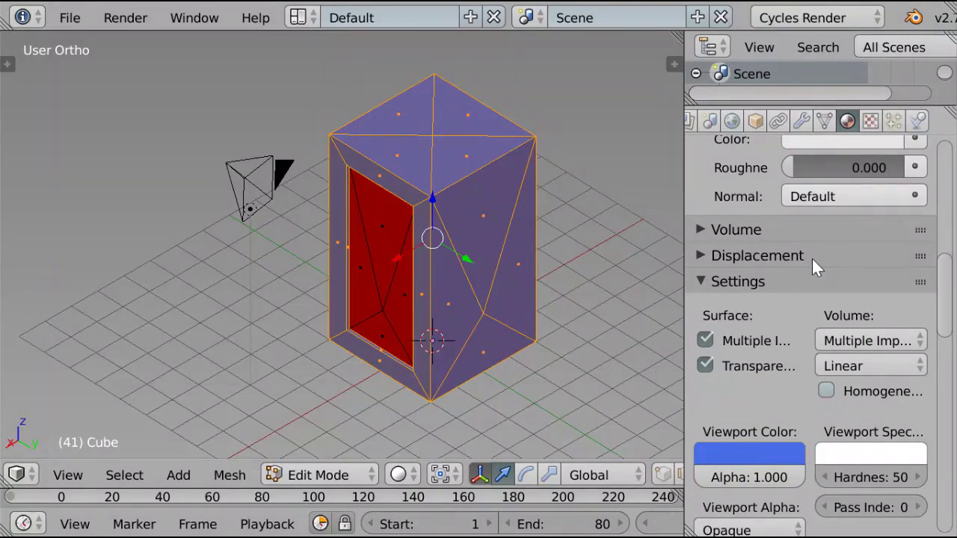
Set the Red material's pass index to 1 in its material settings.
scroll(812, 258, up, 10)
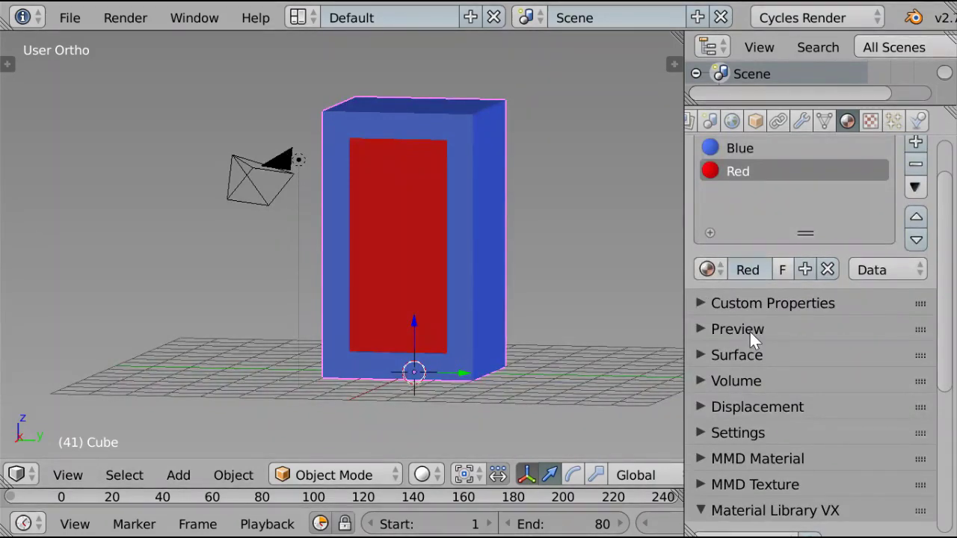
click(738, 153)
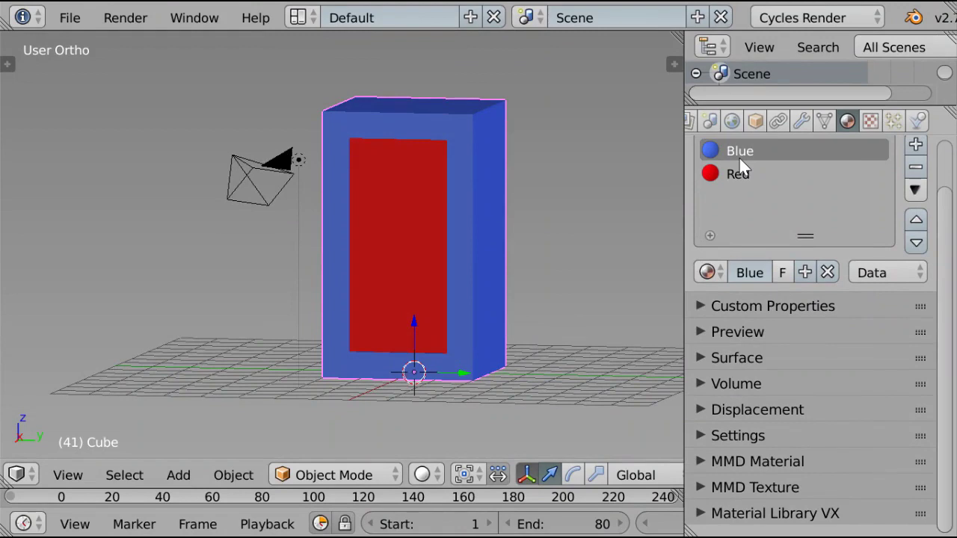
click(740, 173)
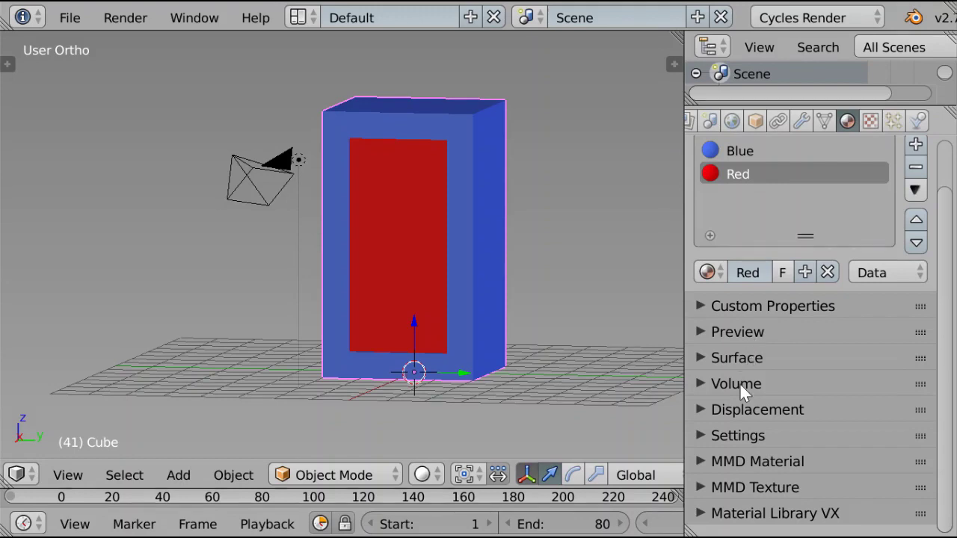
click(763, 431)
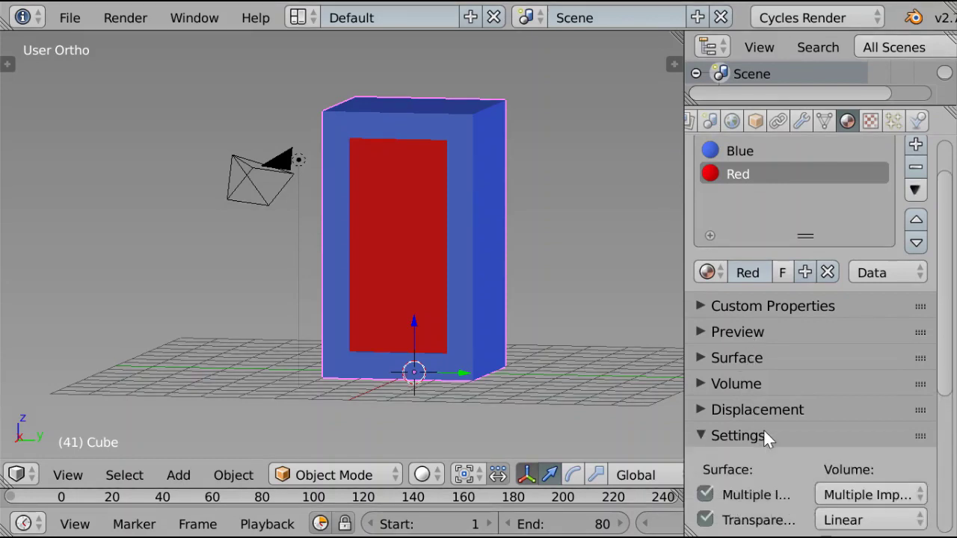
scroll(790, 409, down, 8)
scroll(769, 302, down, 1)
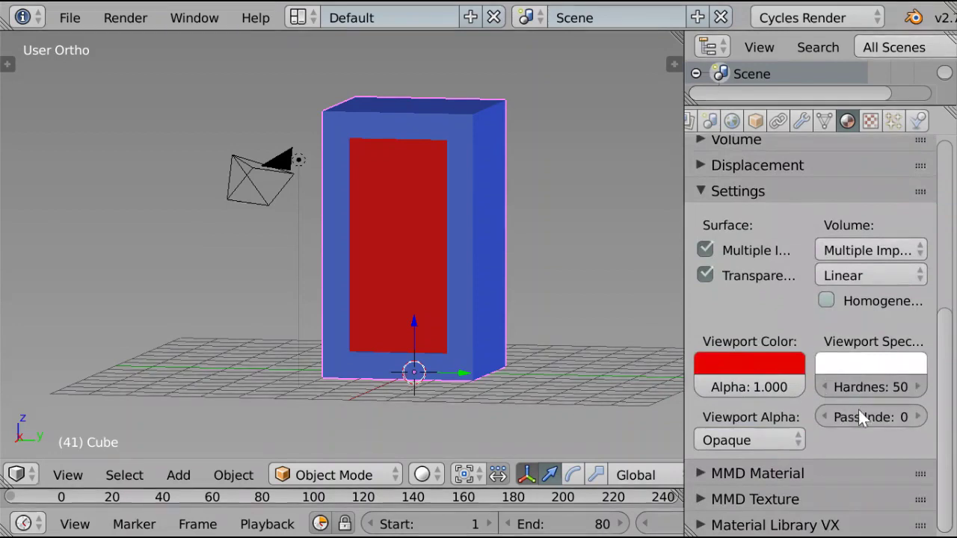
click(919, 416)
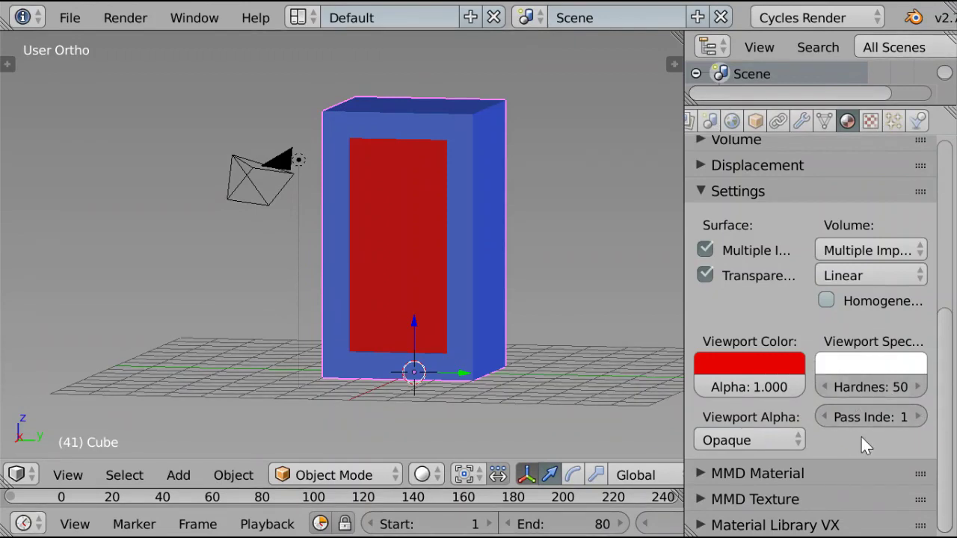
Try pass index values such as 64 and 128 on the Red material and return it to 1.
click(883, 419)
text(64)
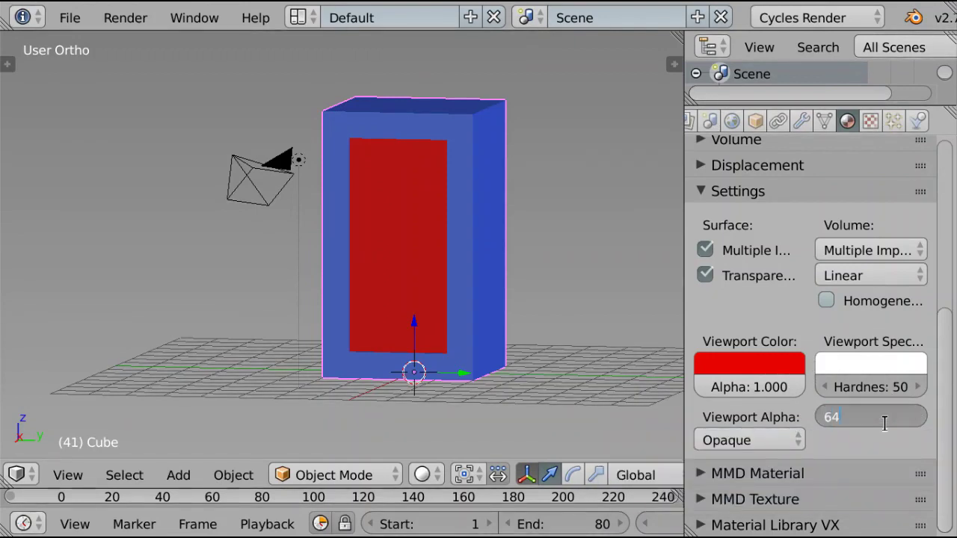
key(Return)
click(857, 417)
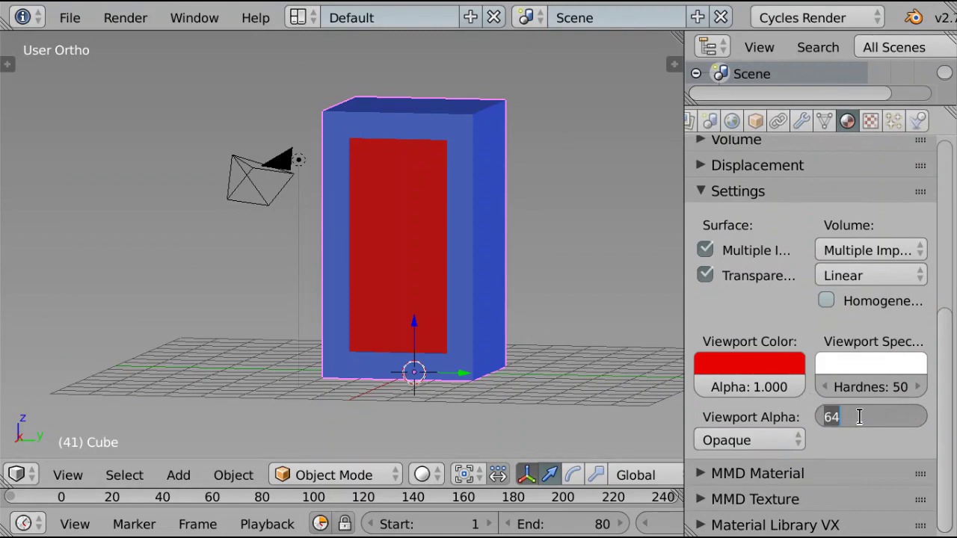
text(128)
key(Return)
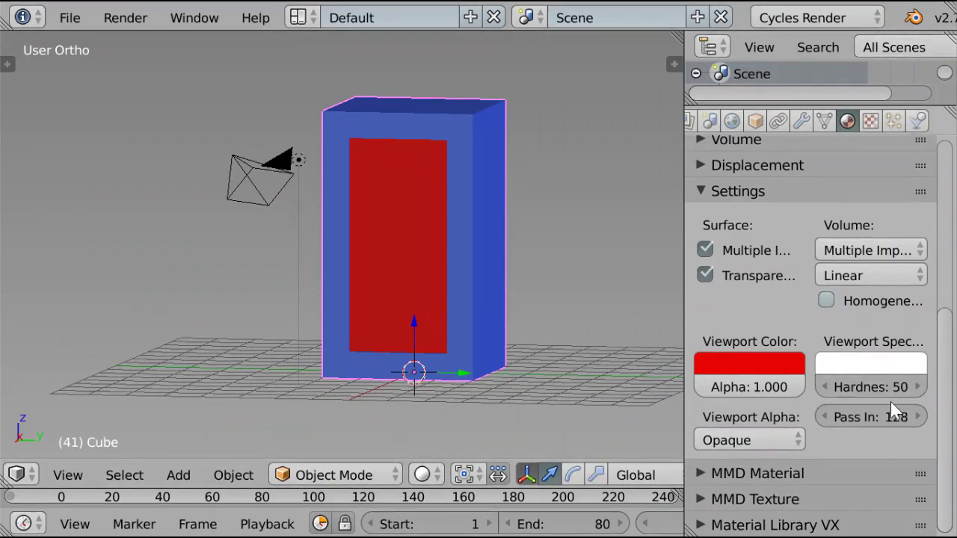
mouse_move(845, 417)
mouse_down()
mouse_move(878, 417)
mouse_move(835, 425)
mouse_up()
click(868, 408)
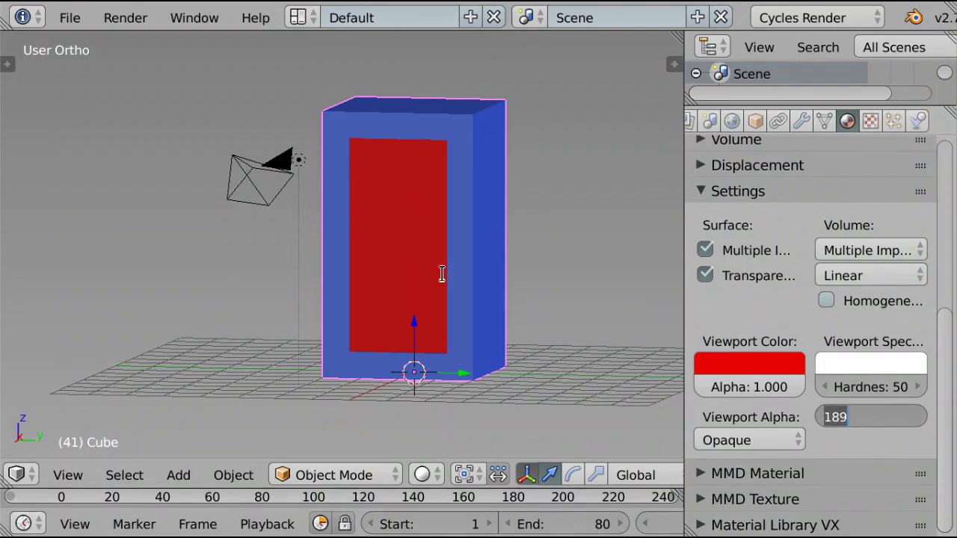
text(1)
key(Return)
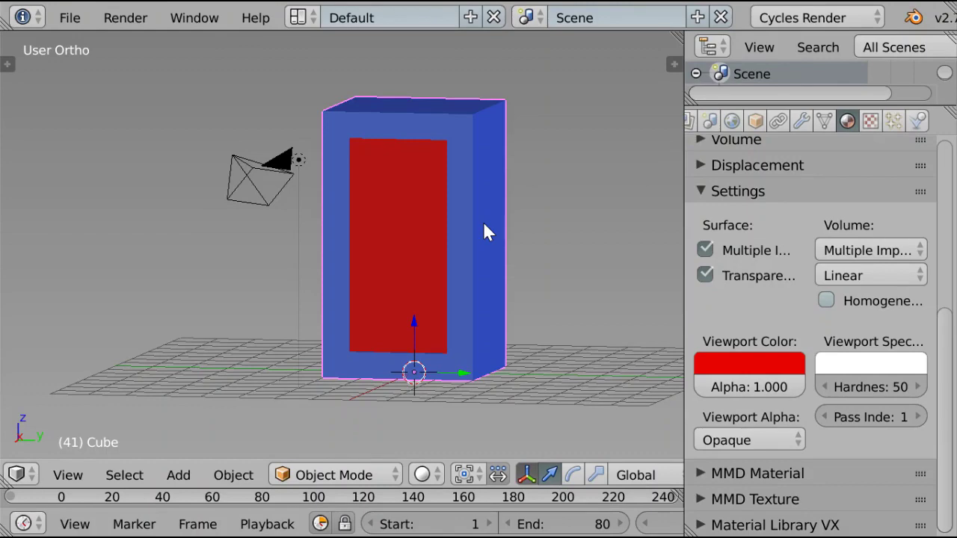
Duplicate the blue box in place, move the copy to the second layer and select it there.
middle_drag(438, 246, 488, 284)
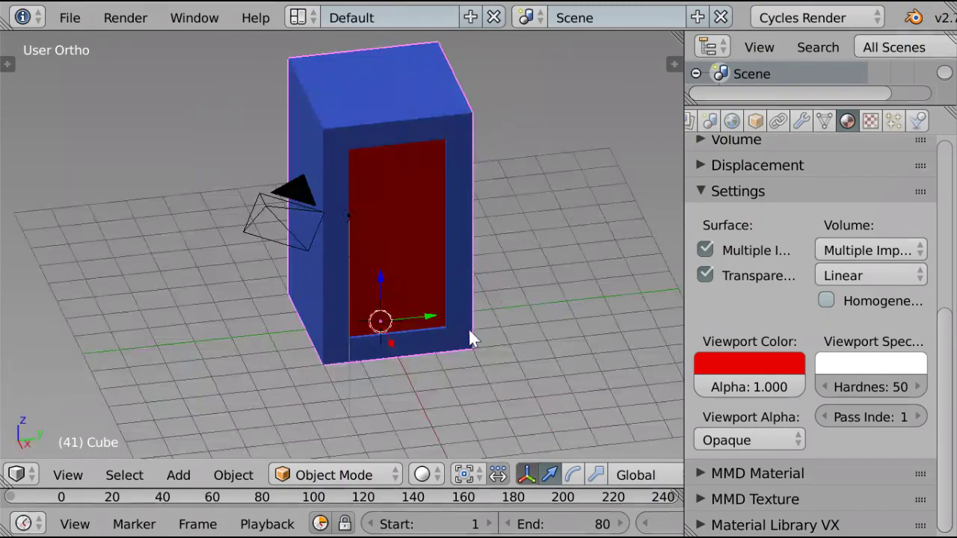
middle_drag(470, 338, 467, 306)
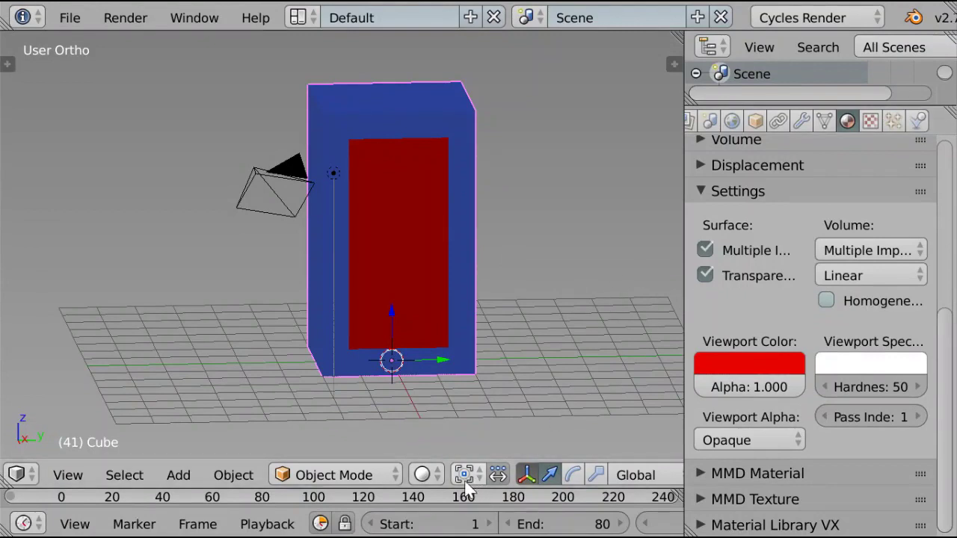
scroll(454, 472, down, 5)
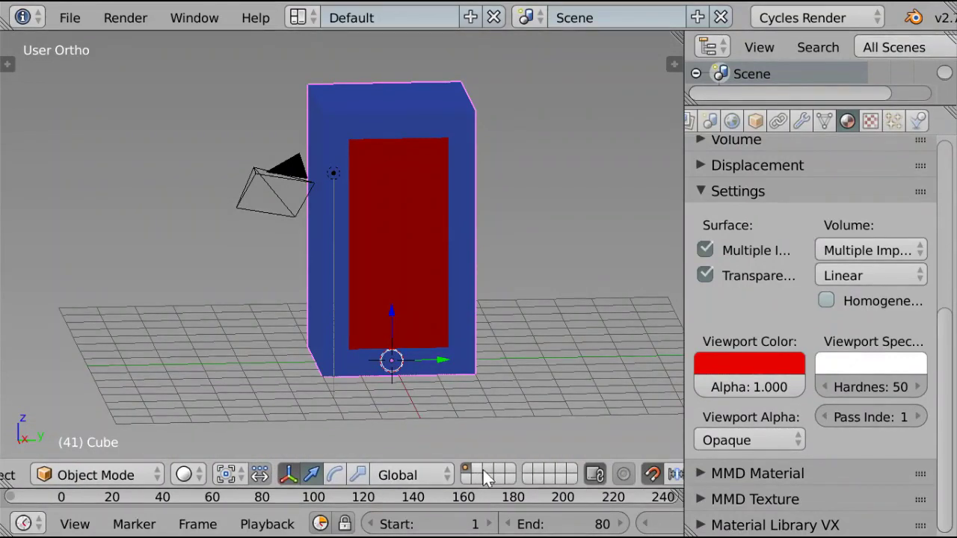
key(shift+d)
right_click(469, 282)
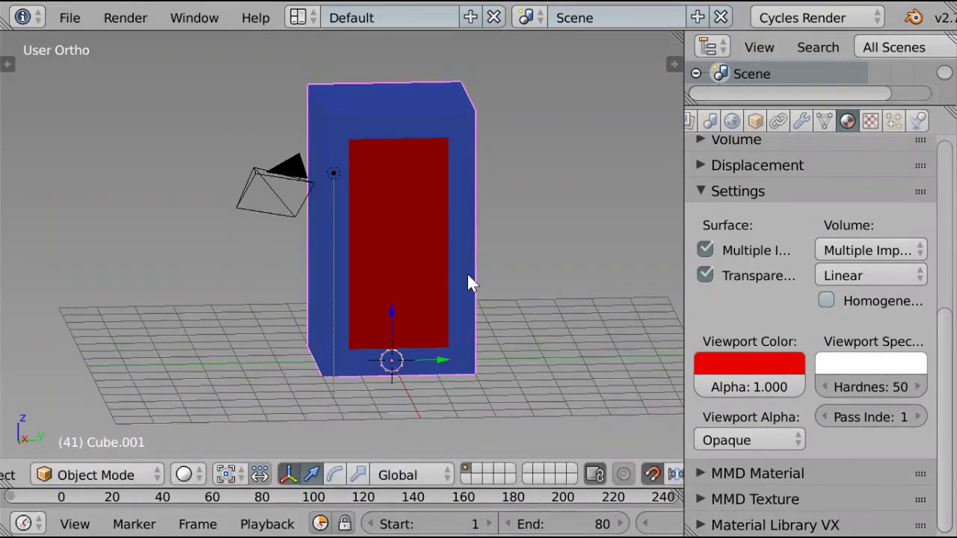
key(m)
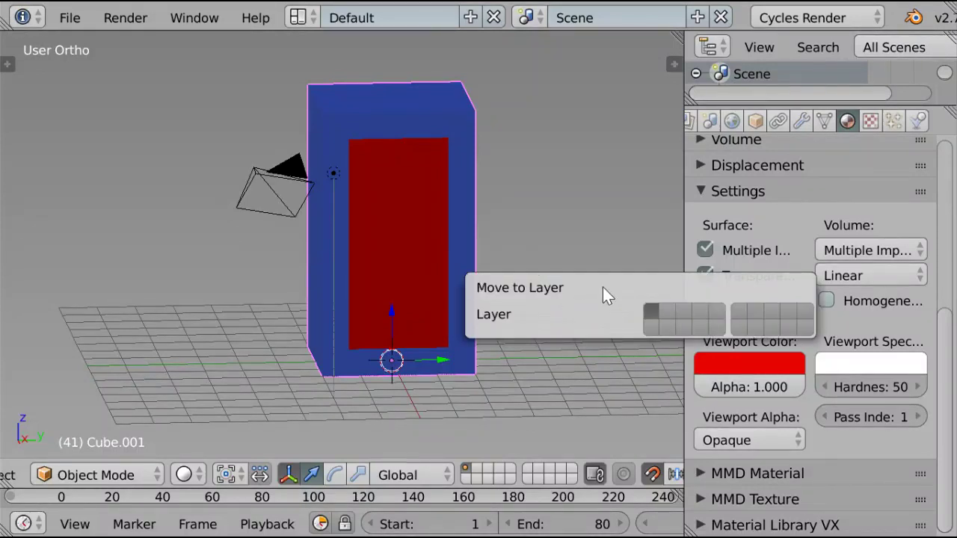
key(2)
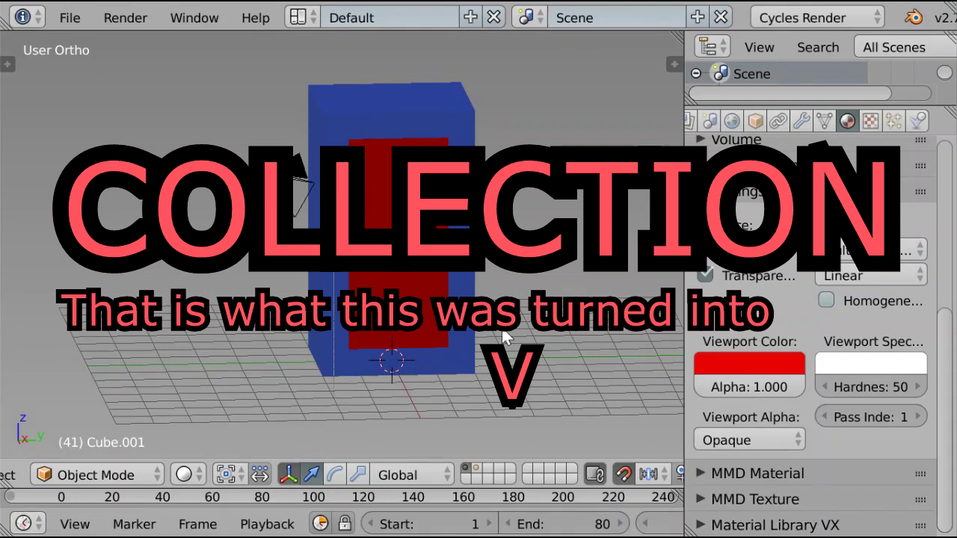
right_click(449, 373)
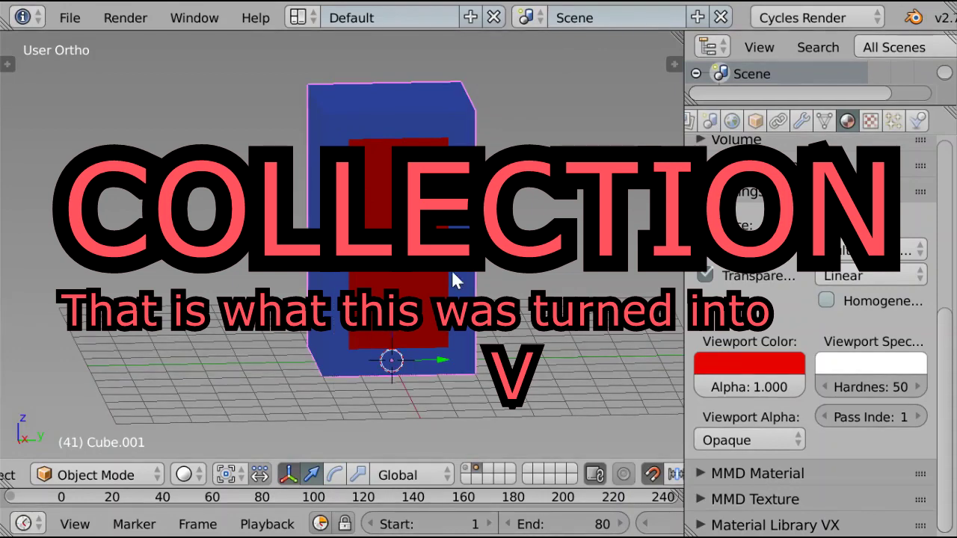
middle_drag(454, 278, 204, 209)
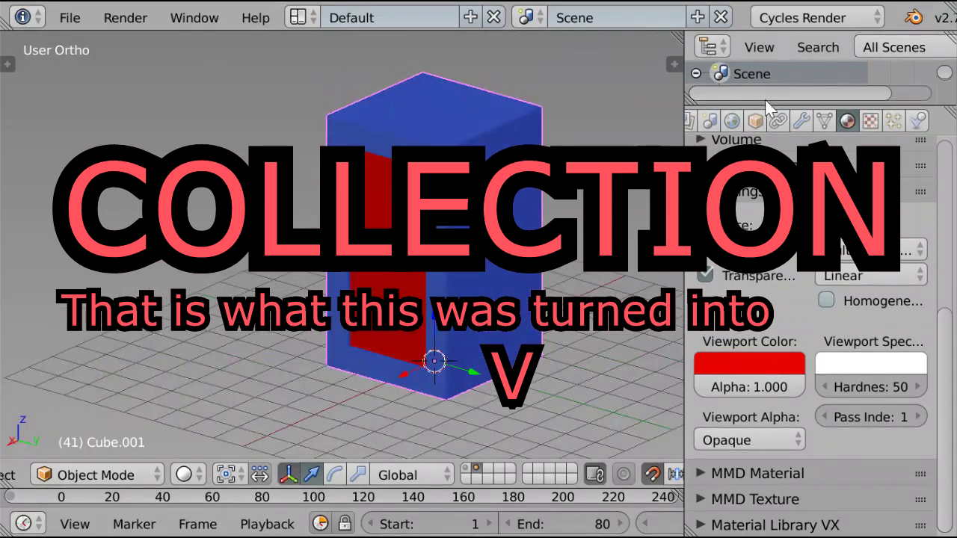
Limit the outliner to Visible Layers and enlarge it so that more objects fit in the list.
click(874, 50)
click(870, 125)
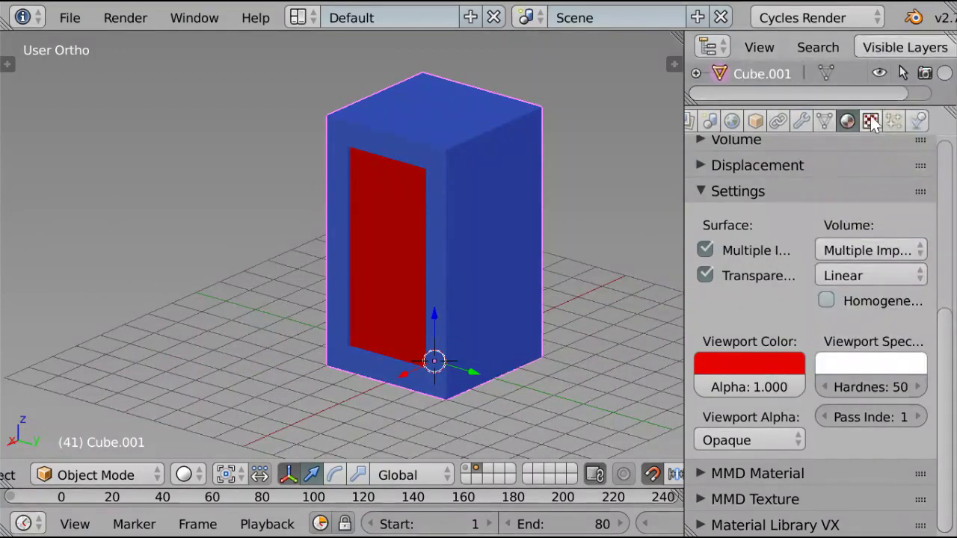
drag(855, 101, 855, 151)
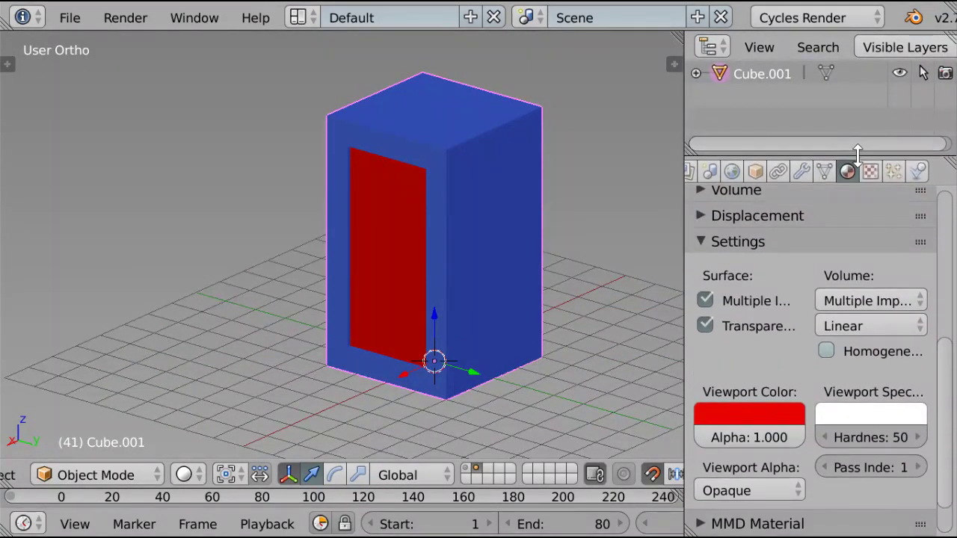
Show the first layer and rename the original Cube object as TardisOutside.
click(465, 467)
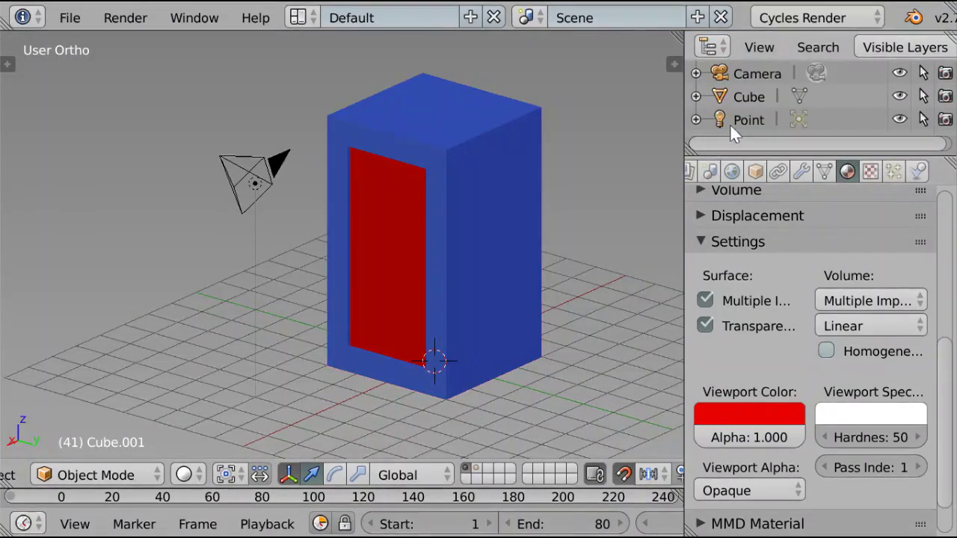
double_click(745, 97)
text(Tar)
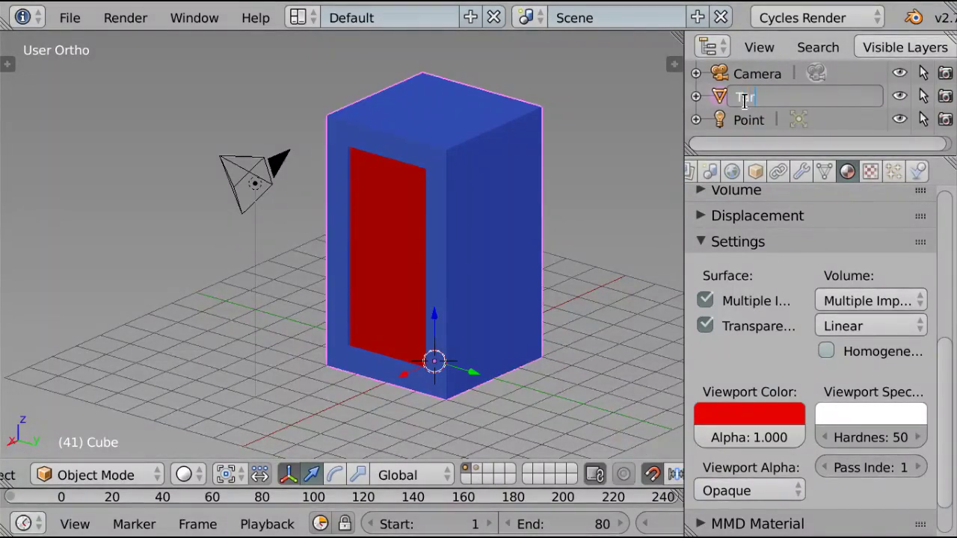
text(disO)
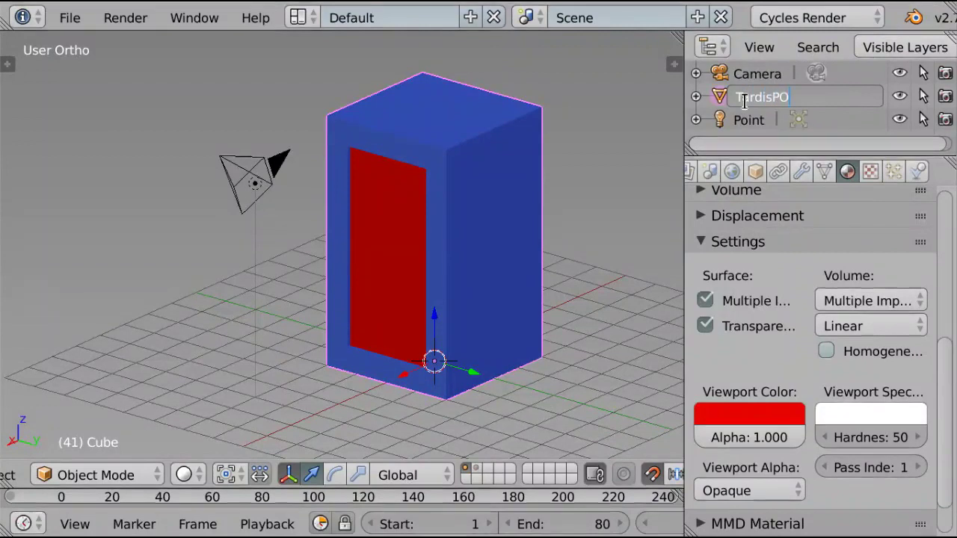
key(BackSpace)
text(Outside)
key(Return)
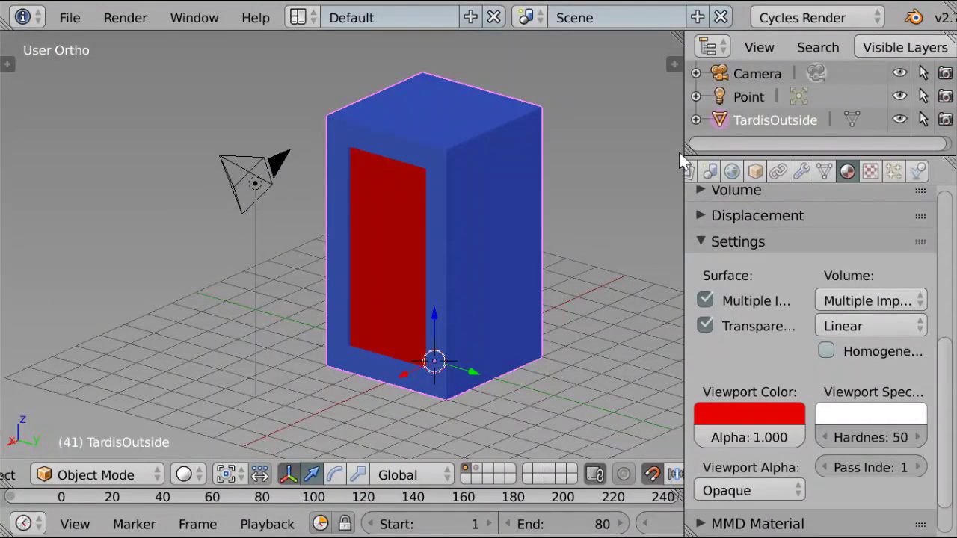
Show the second layer and rename the duplicated box as TardisInside.
click(481, 470)
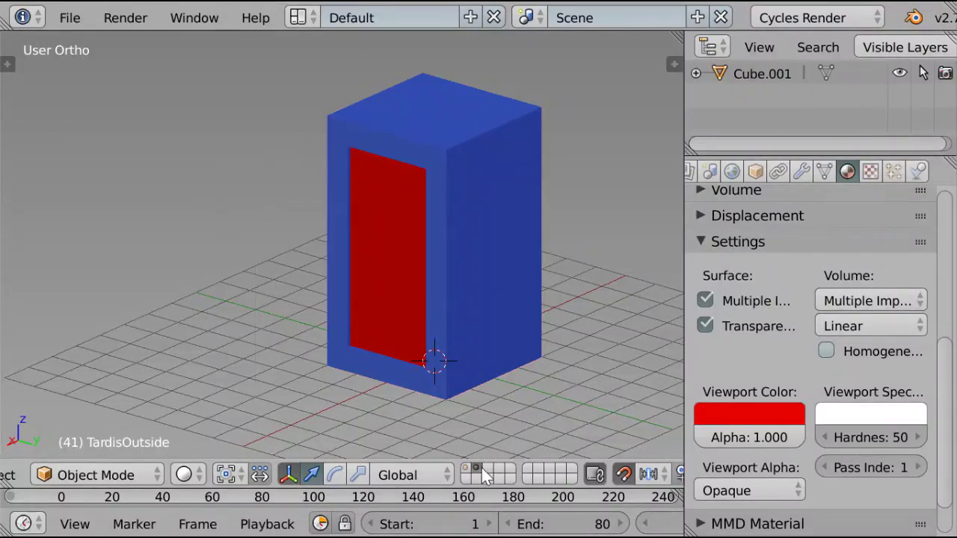
double_click(758, 72)
text(T)
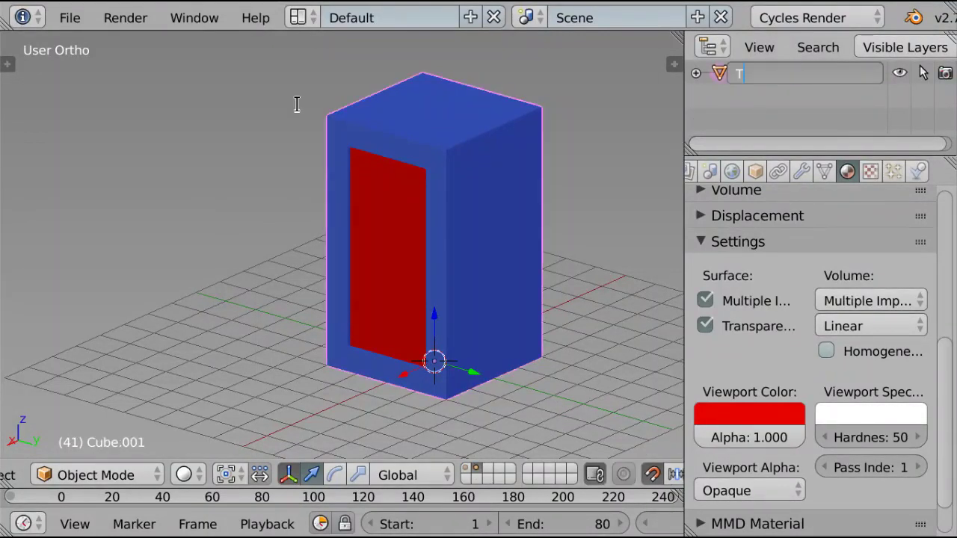
text(ardisInside)
key(Return)
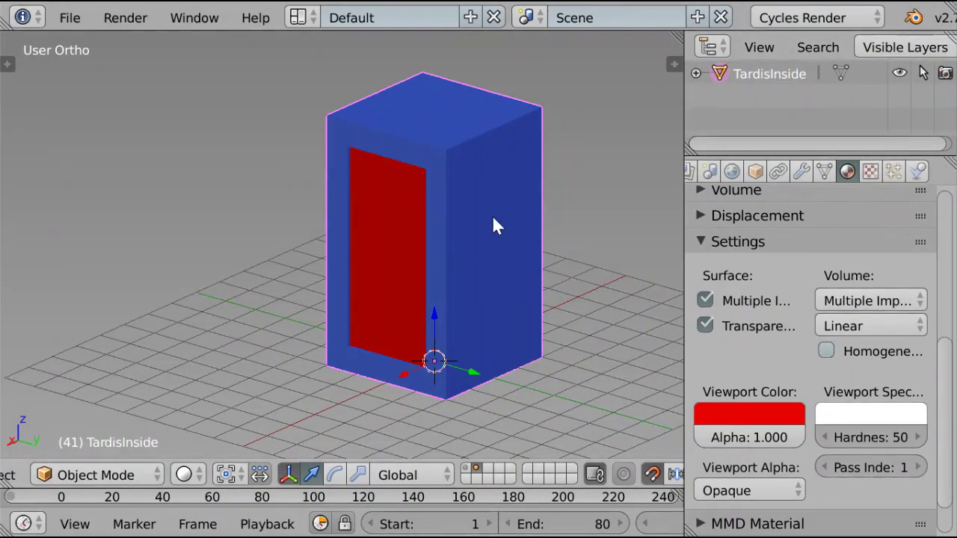
Delete all the blue faces of TardisInside, keeping only the red door panel.
key(Tab)
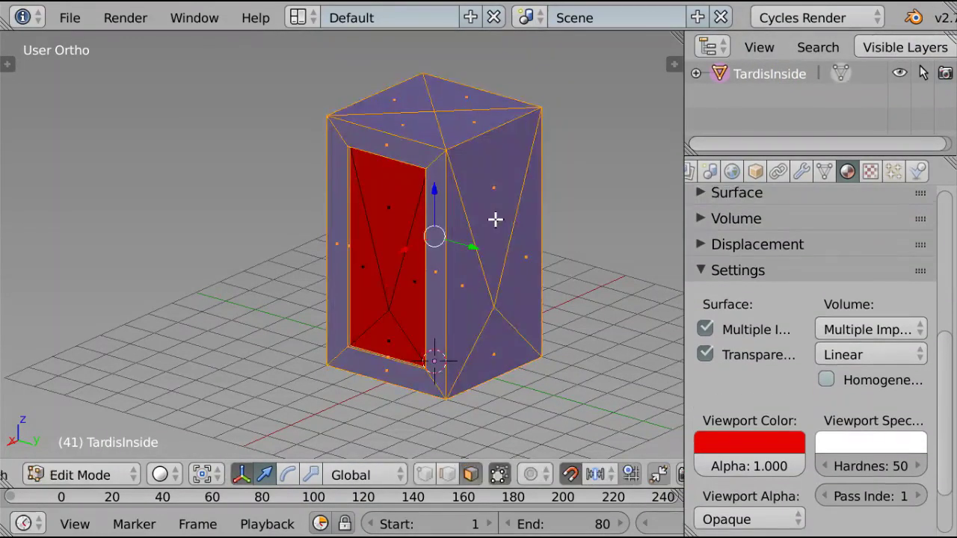
key(x)
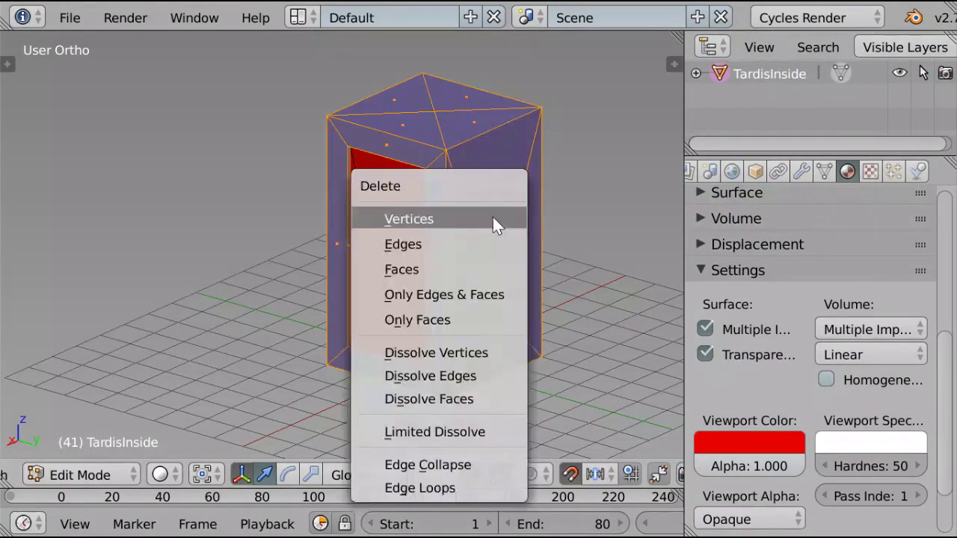
click(449, 263)
mouse_move(387, 243)
middle_down()
mouse_move(461, 259)
mouse_move(389, 248)
middle_up()
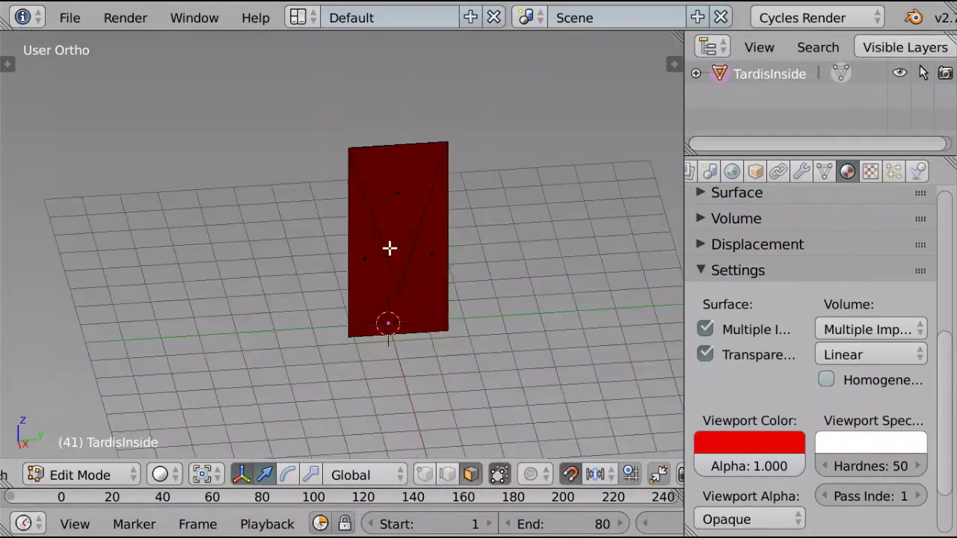
Select all remaining door faces and, in top view, extrude them inward from the doorway toward the box's centre.
key(a)
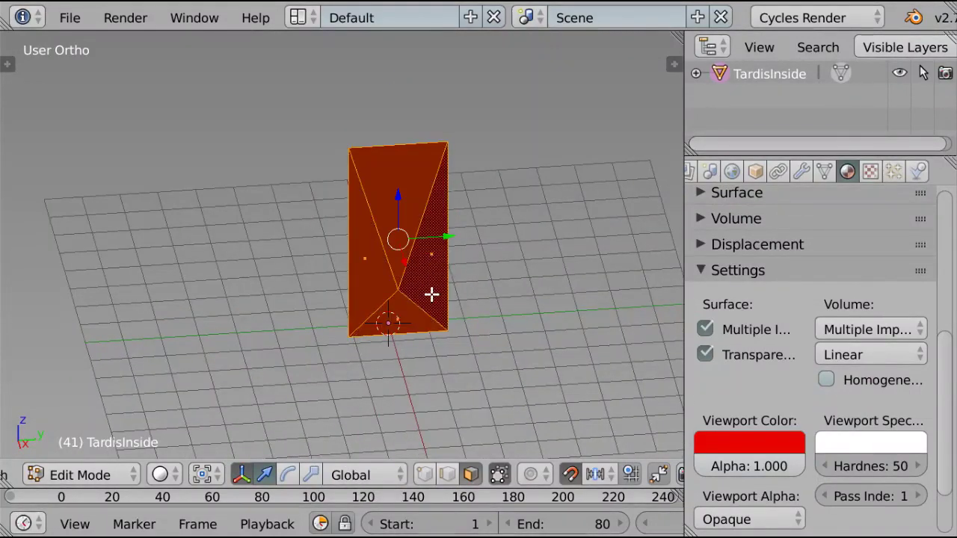
key(KP_7)
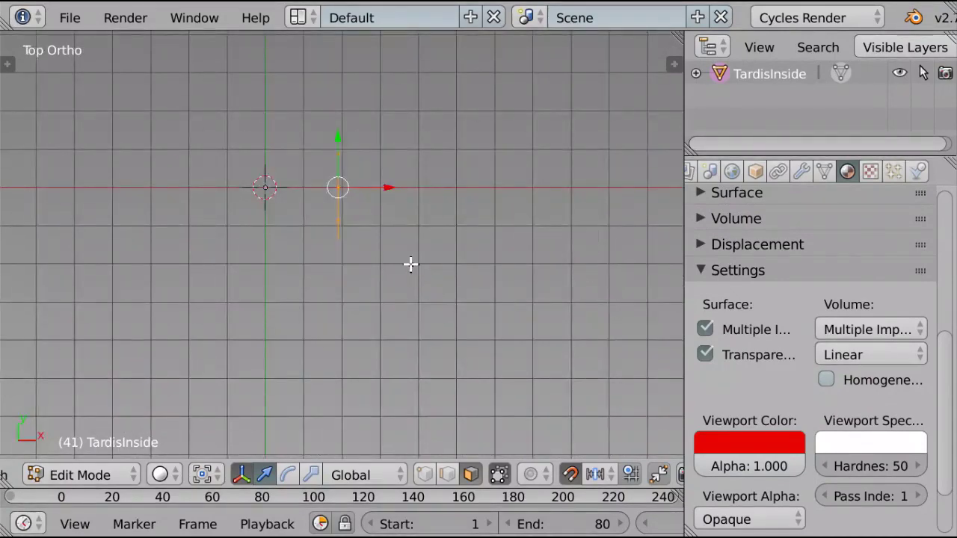
shift+middle_drag(396, 233, 460, 309)
scroll(461, 309, up, 3)
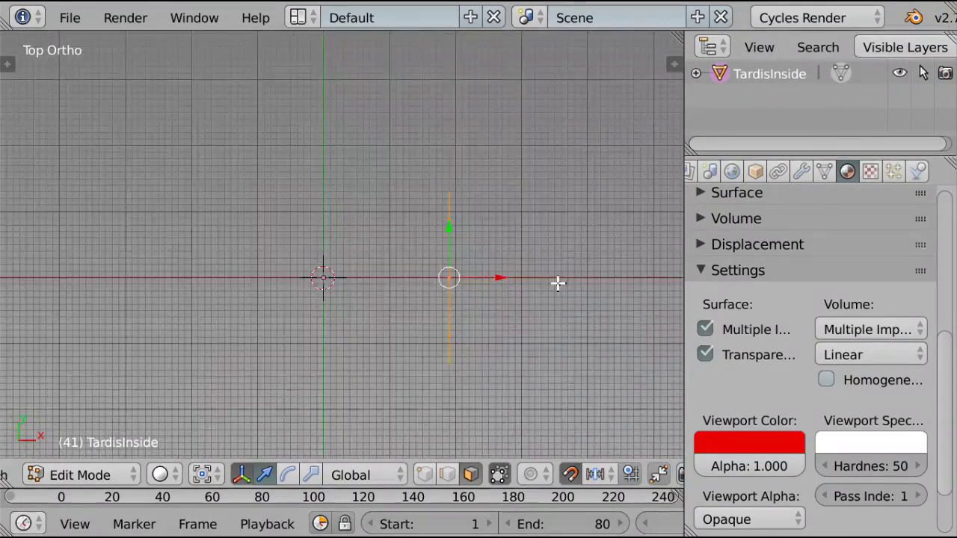
key(e)
click(461, 281)
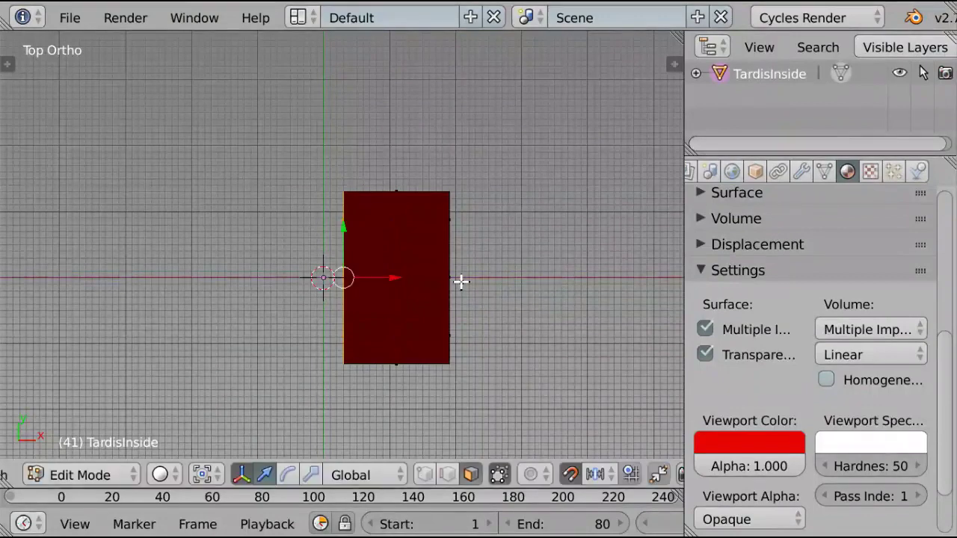
Scale up the extruded end face slightly and extrude it further inward past the origin.
scroll(478, 281, down, 3)
key(s)
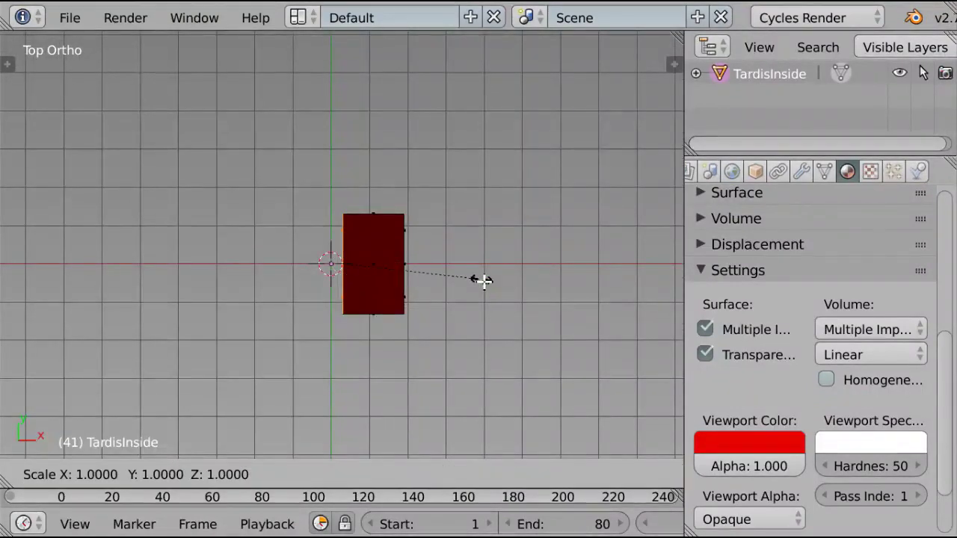
click(497, 279)
key(e)
click(464, 279)
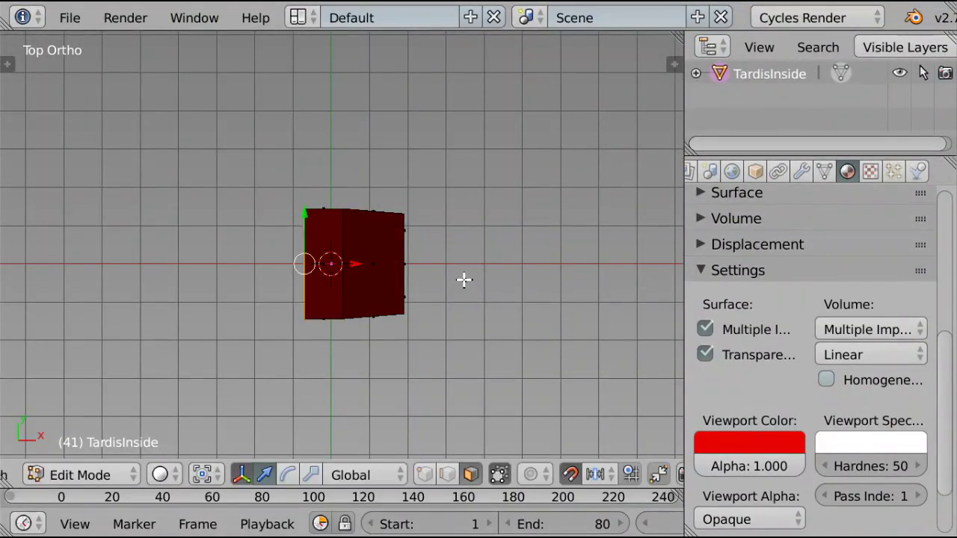
Scale the new end face up to a much wider room size, then reduce its height along Z to about 0.4.
key(s)
click(274, 261)
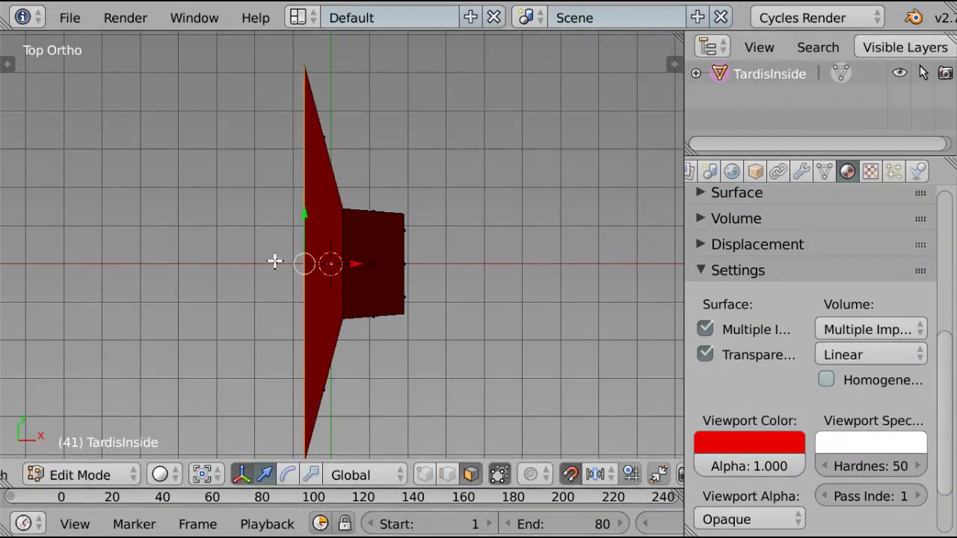
key(KP_1)
key(KP_3)
scroll(373, 266, down, 4)
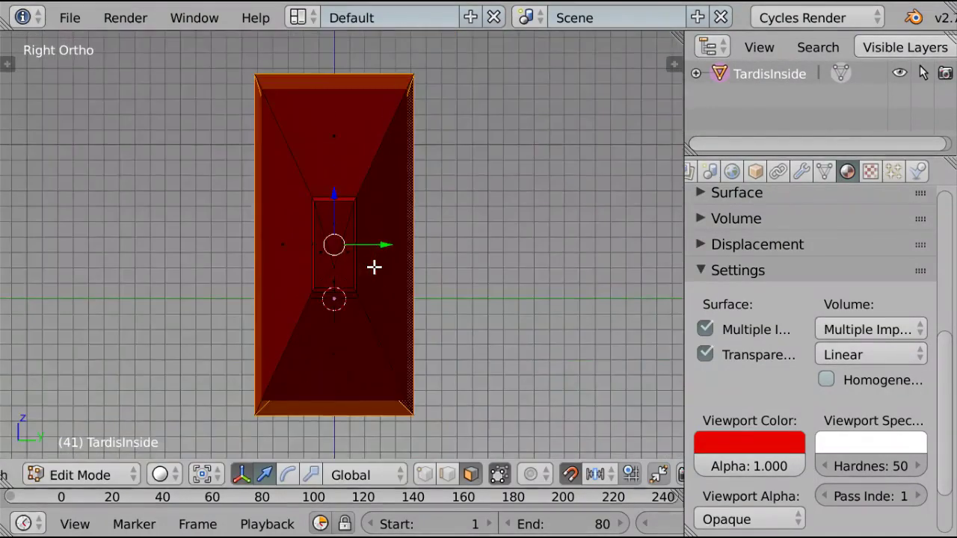
key(s)
key(z)
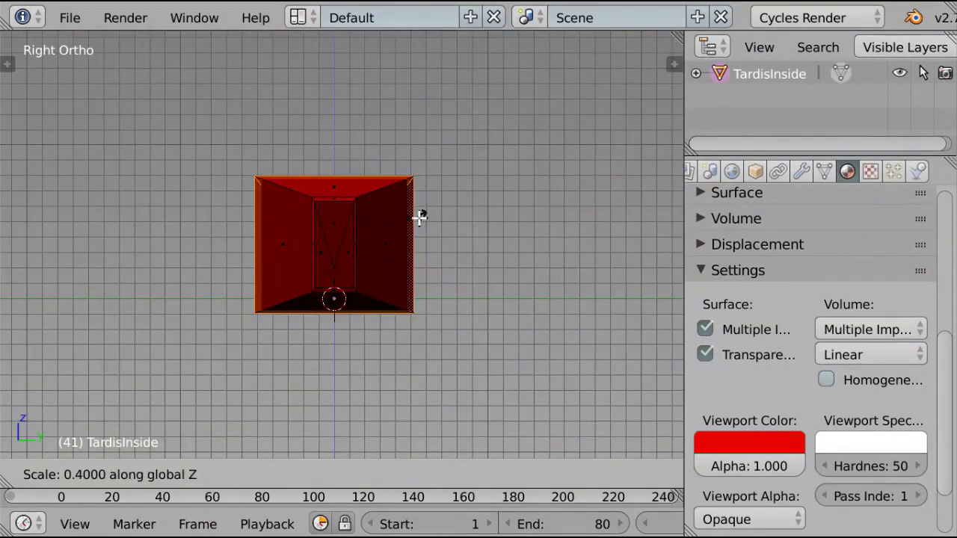
click(406, 217)
In top view, extrude the widened end face far back along negative X to form a long interior room.
middle_drag(406, 217, 516, 316)
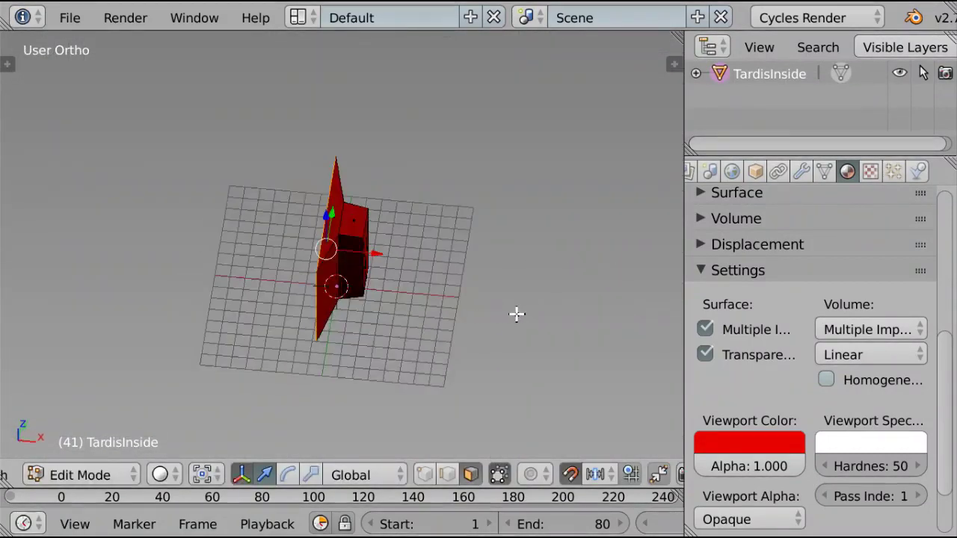
key(KP_7)
key(e)
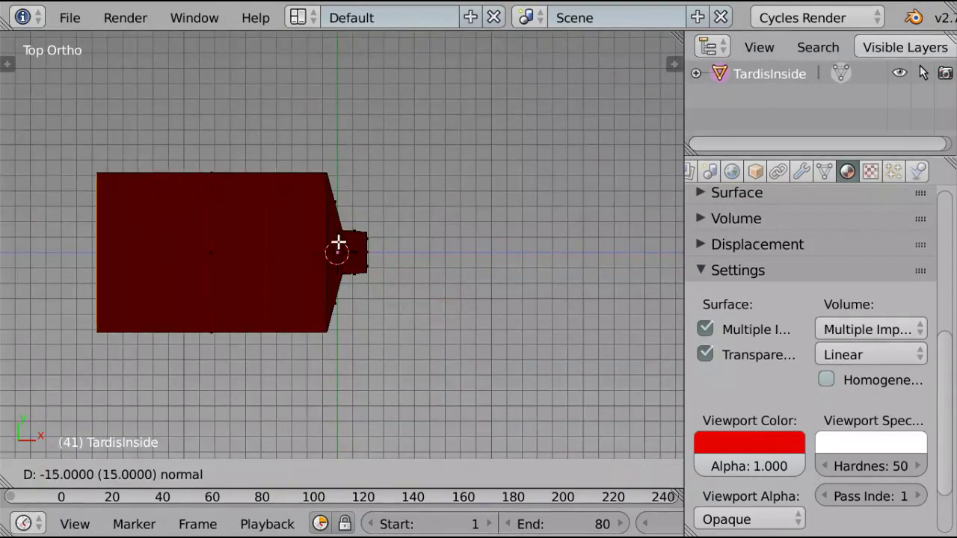
click(26, 220)
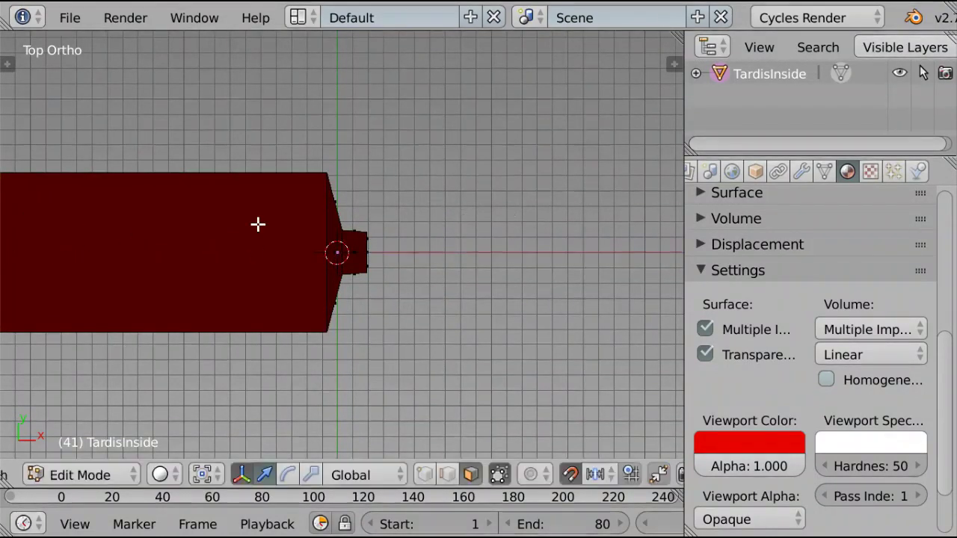
middle_drag(274, 302, 92, 174)
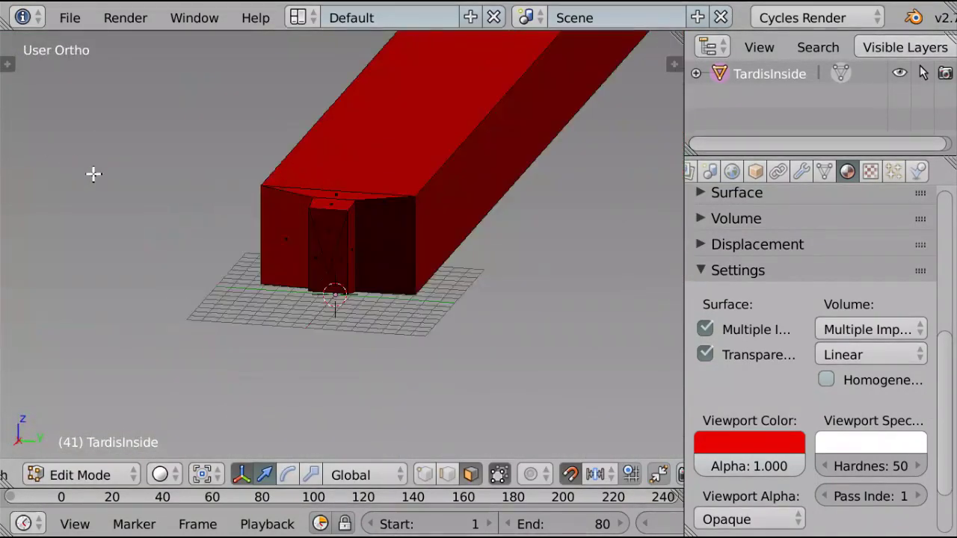
scroll(263, 196, down, 10)
scroll(354, 226, up, 4)
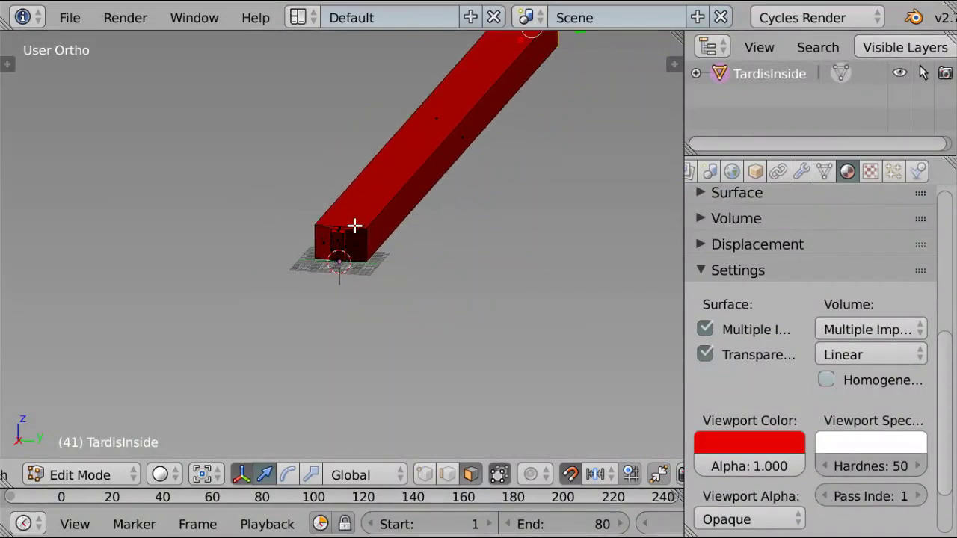
Select the four front faces of TardisInside's doorway and delete them to open the entrance.
mouse_move(493, 235)
middle_down()
mouse_move(485, 211)
mouse_move(496, 246)
middle_up()
scroll(495, 246, up, 8)
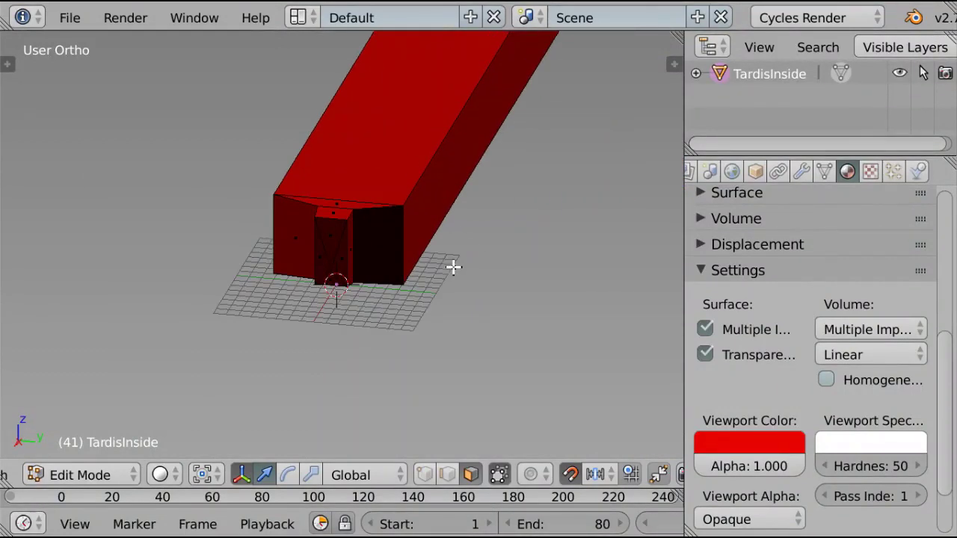
right_click(318, 271)
shift+right_click(299, 304)
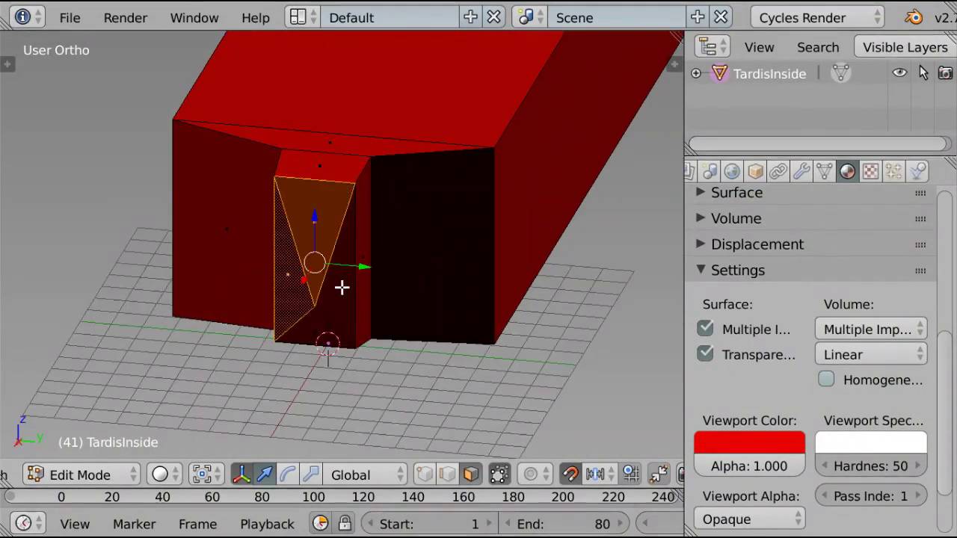
shift+right_click(341, 287)
shift+right_click(322, 313)
key(x)
click(423, 261)
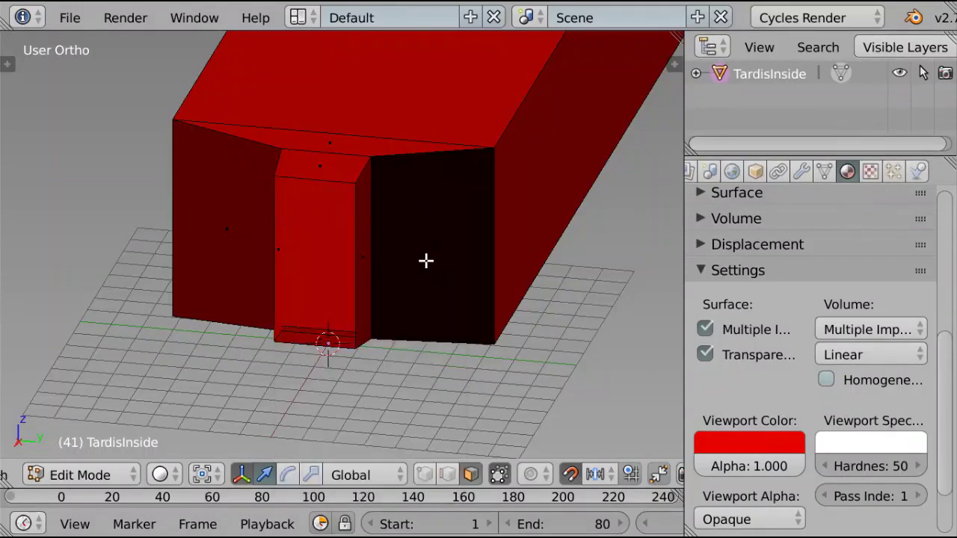
Inspect the opened doorway in perspective, leave Edit Mode, and compare the interior with the outer box on the first layer.
middle_drag(425, 261, 454, 215)
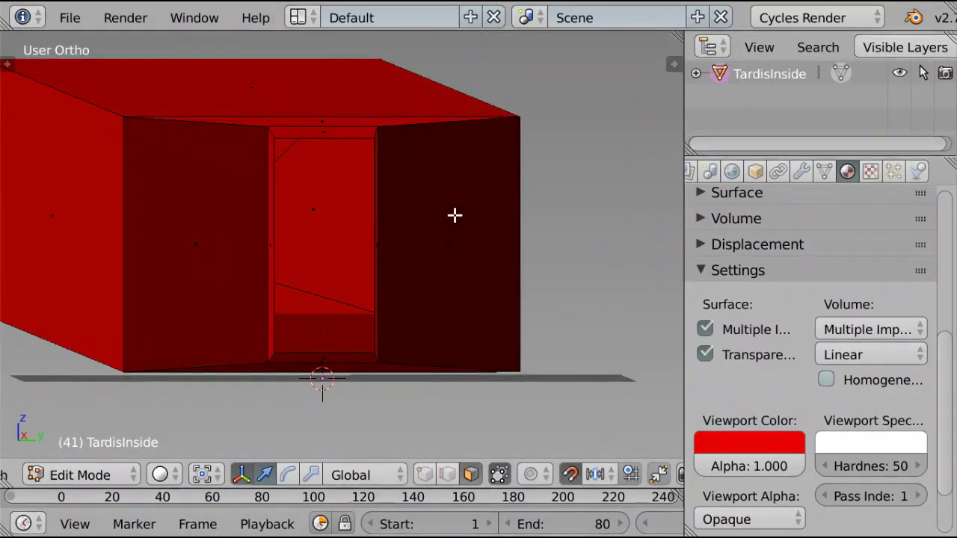
key(KP_5)
scroll(454, 215, up, 3)
scroll(455, 216, down, 6)
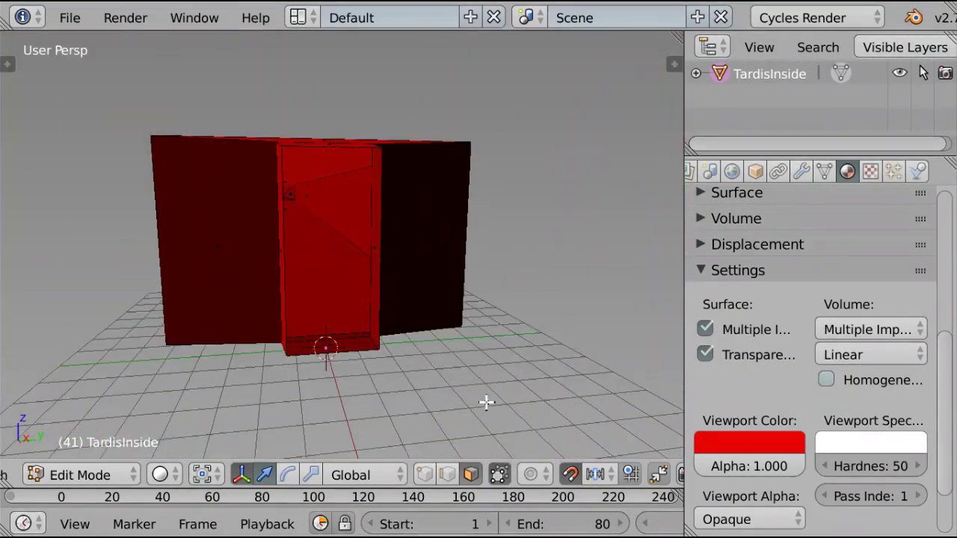
key(Tab)
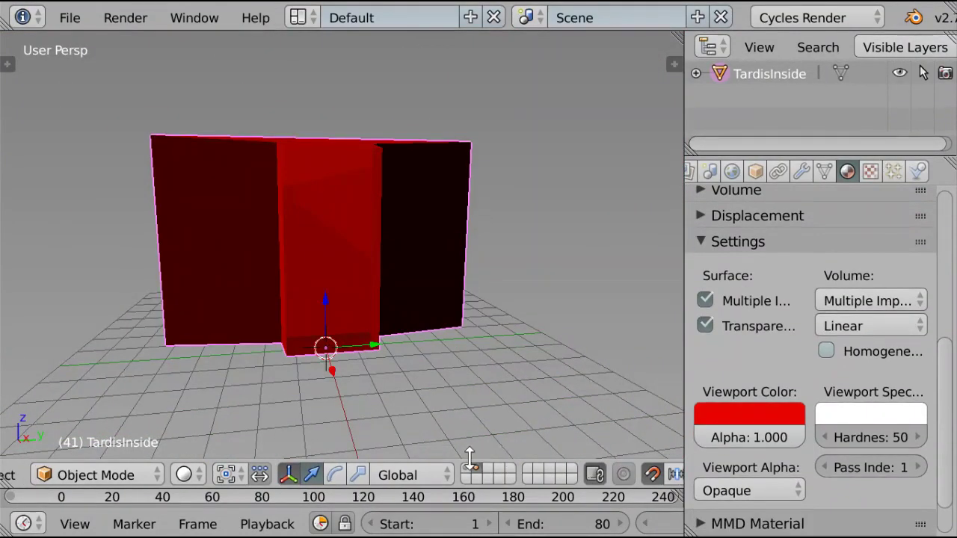
click(467, 469)
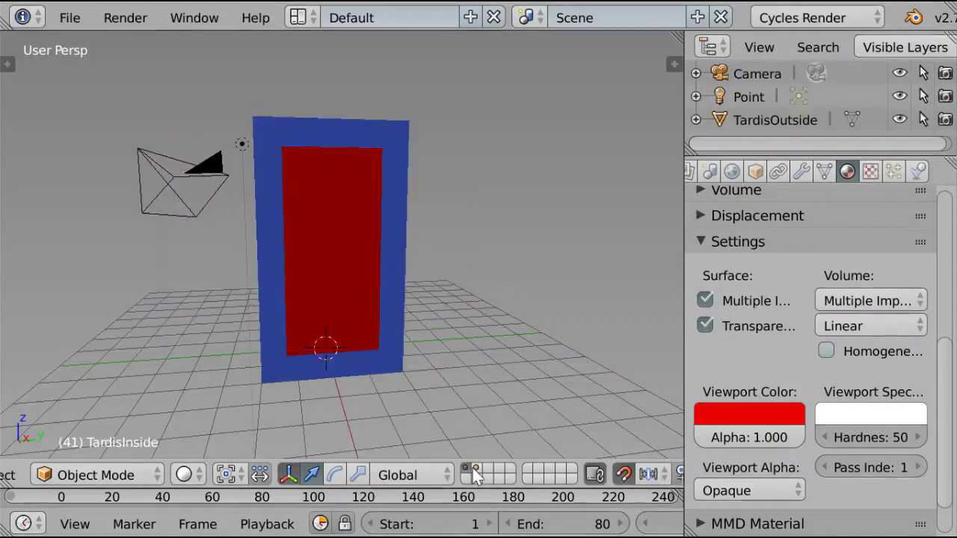
click(476, 469)
Remove the Red material slot from TardisInside so that only Blue remains.
middle_drag(475, 270, 421, 275)
scroll(786, 225, up, 10)
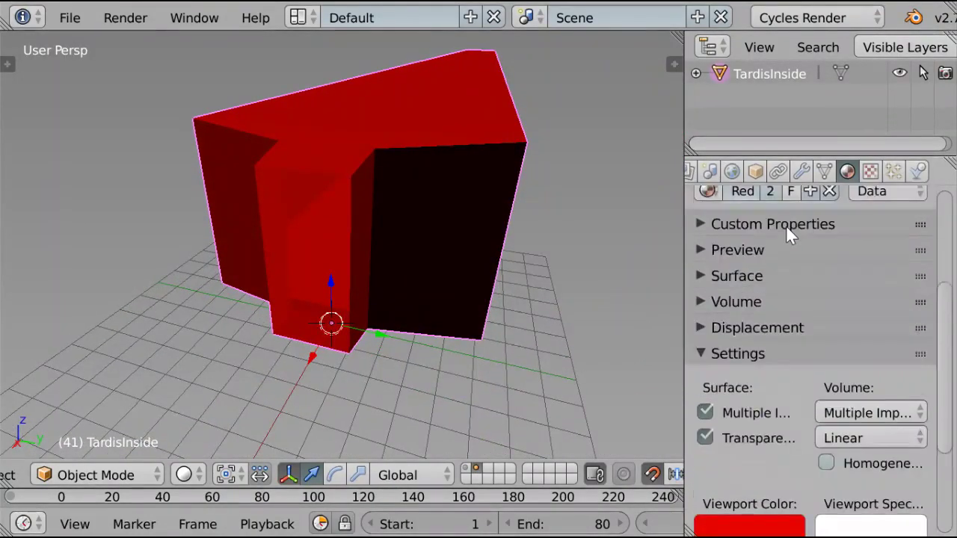
click(794, 253)
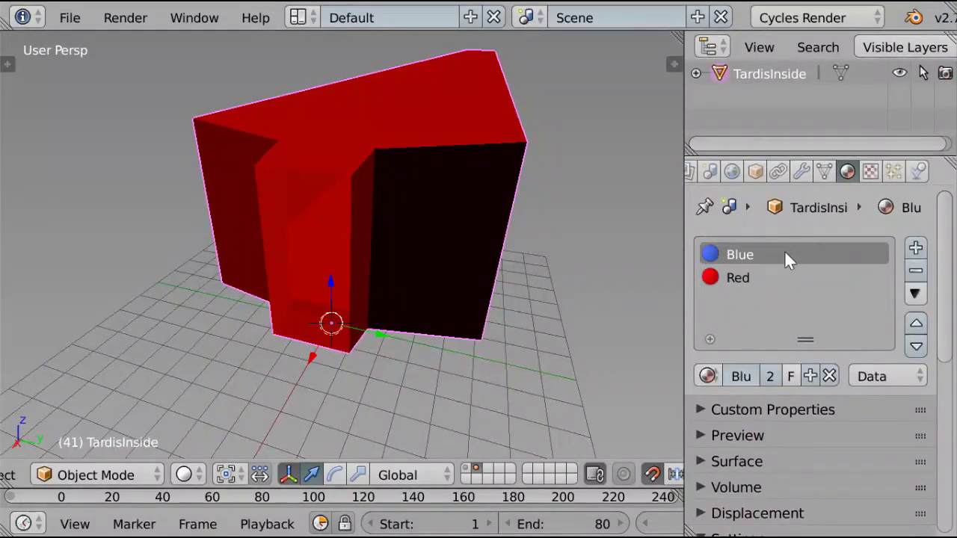
click(812, 278)
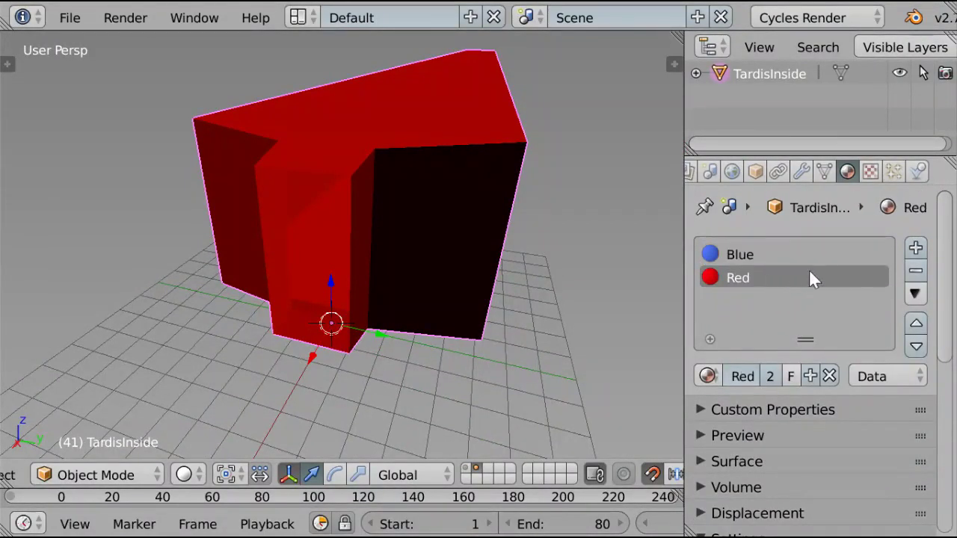
click(915, 272)
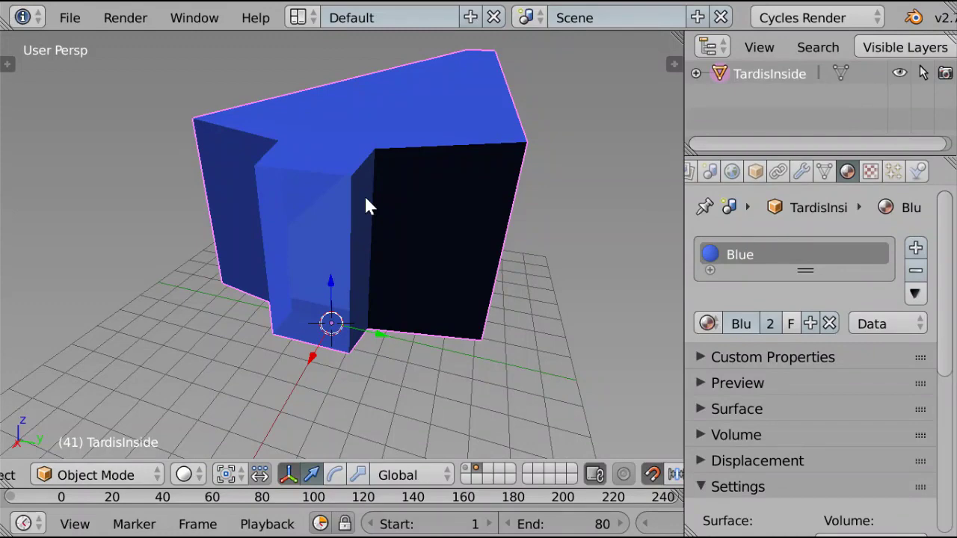
Add a cube mesh, raise it above the floor, and move it back into the interior room.
middle_drag(386, 207, 379, 164)
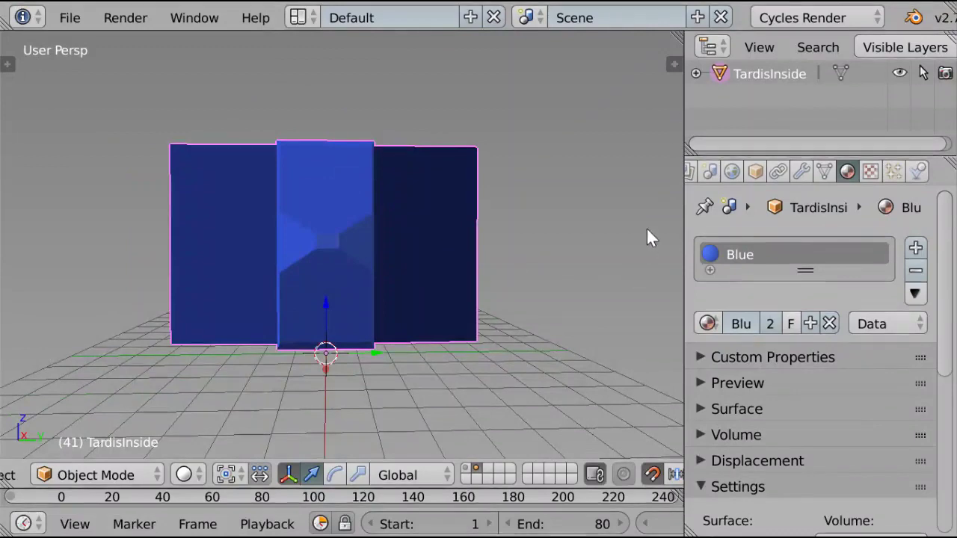
middle_drag(503, 214, 546, 273)
key(shift+a)
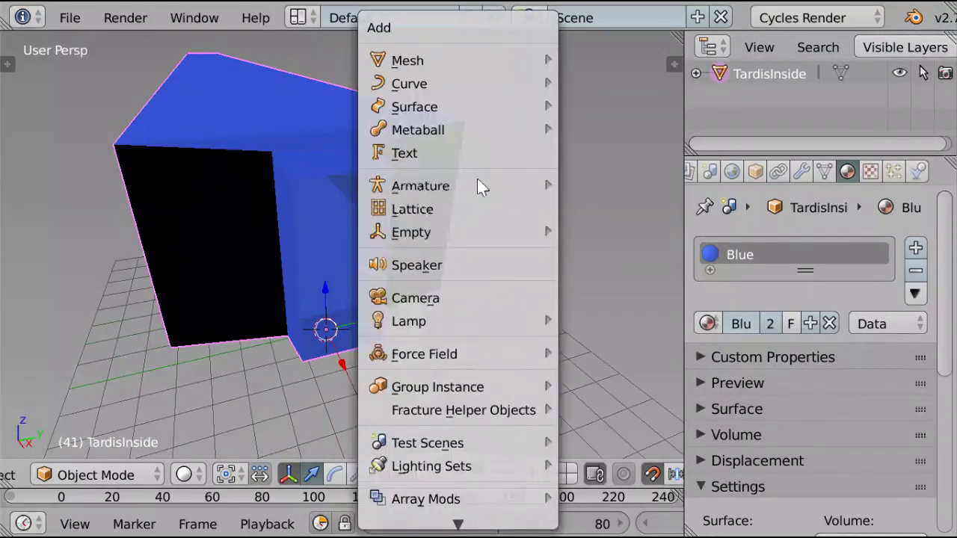
mouse_move(457, 59)
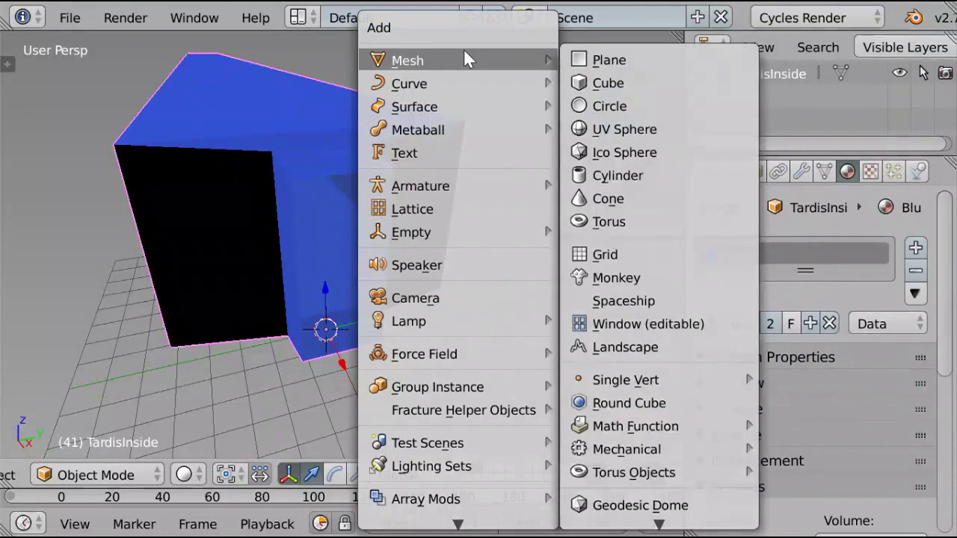
click(609, 80)
drag(325, 289, 324, 216)
drag(340, 288, 259, 190)
Duplicate the cube inside the room and give the copy a new material named Emit.
key(shift+d)
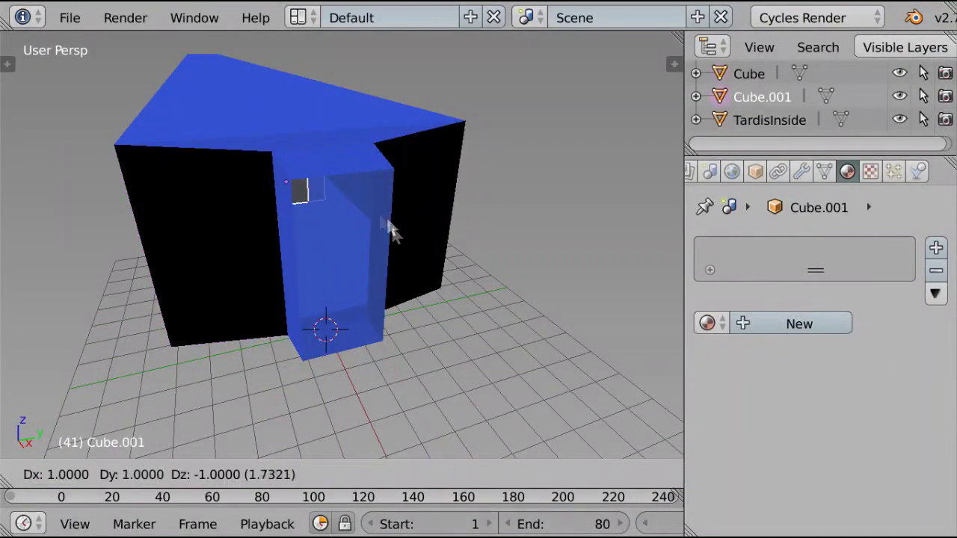
click(392, 230)
click(774, 322)
double_click(772, 321)
text(Emit)
key(Return)
Make the Emit material's surface a Mix Shader combining an Emission shader and a Diffuse BSDF.
click(781, 382)
scroll(777, 374, down, 5)
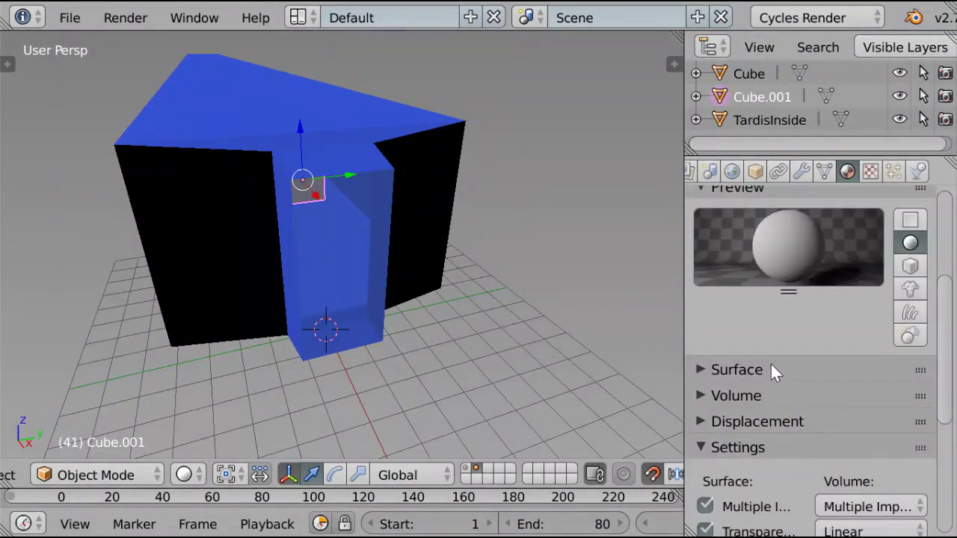
click(770, 369)
click(852, 404)
click(781, 151)
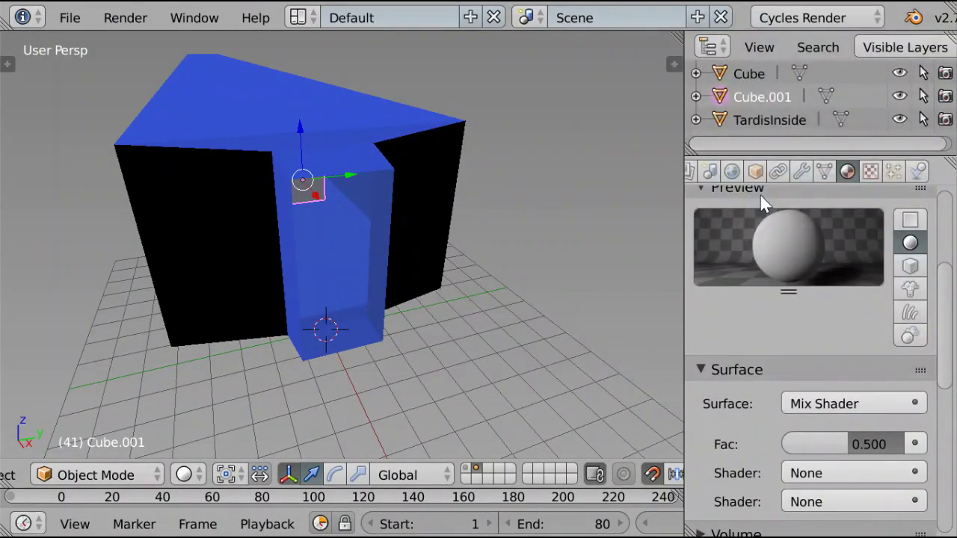
click(760, 193)
click(852, 315)
click(837, 61)
click(845, 401)
click(835, 149)
Set the Emit material's emission strength to 64 and its emission colour to magenta.
drag(835, 373, 896, 373)
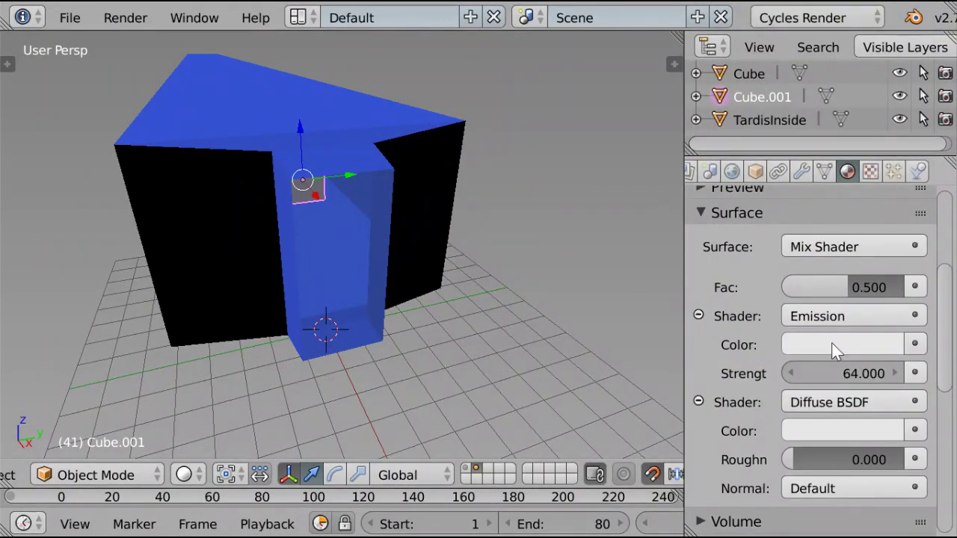
click(832, 344)
drag(792, 265, 643, 266)
middle_drag(554, 198, 533, 168)
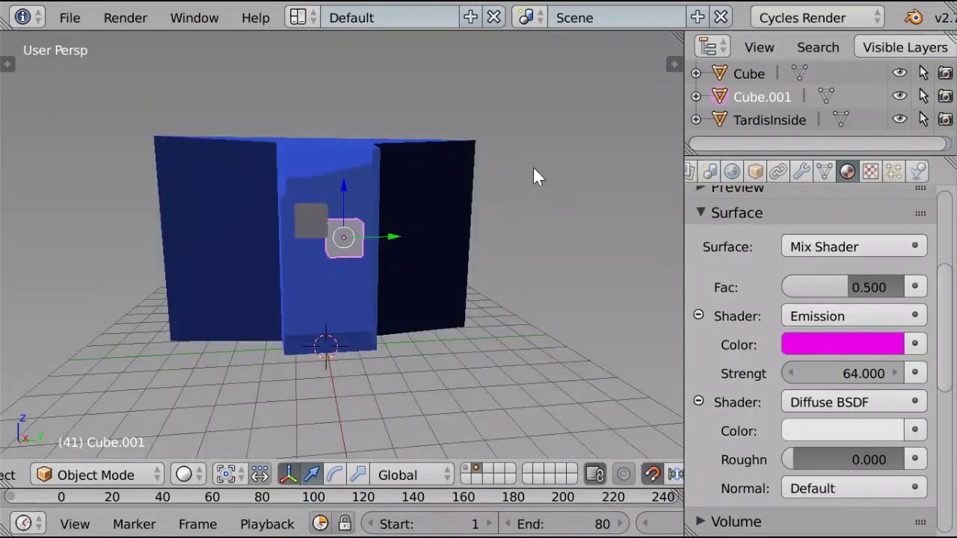
click(783, 209)
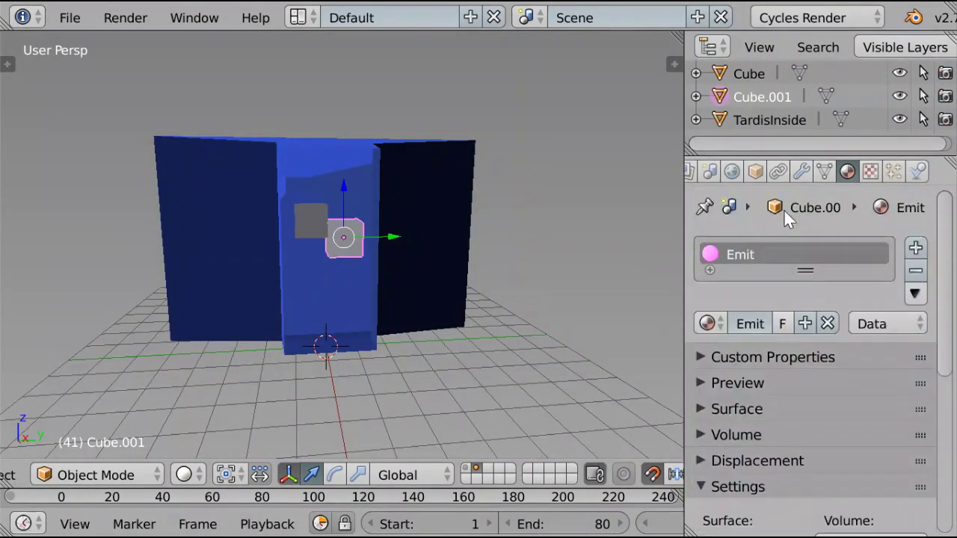
click(743, 382)
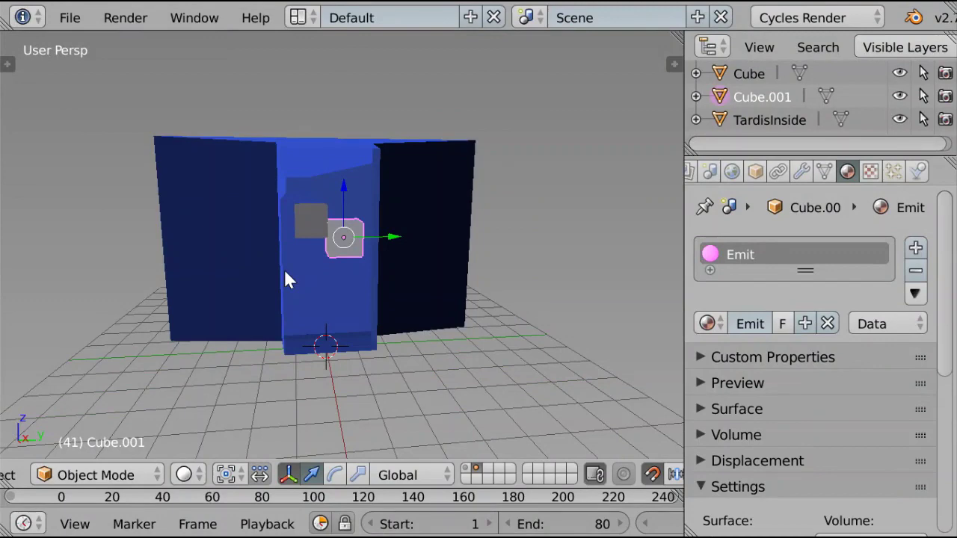
Show both layers through the camera view and set the Camera's focal length to 16.
middle_drag(285, 279, 431, 380)
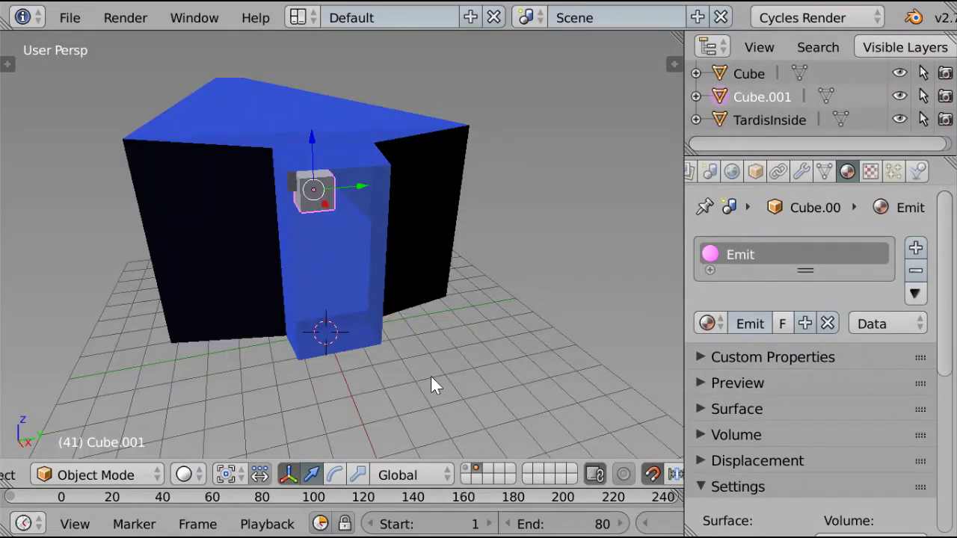
scroll(717, 170, up, 3)
key(KP_0)
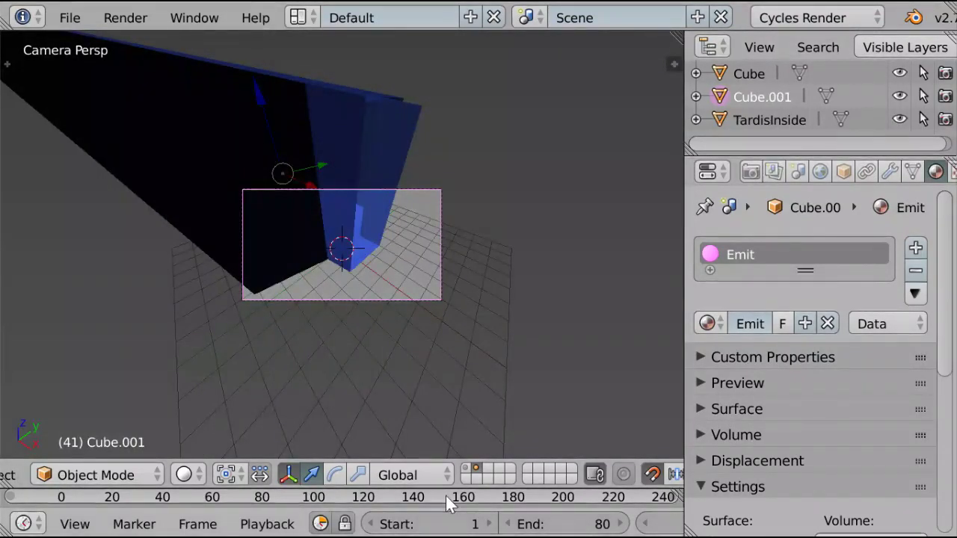
shift+click(464, 469)
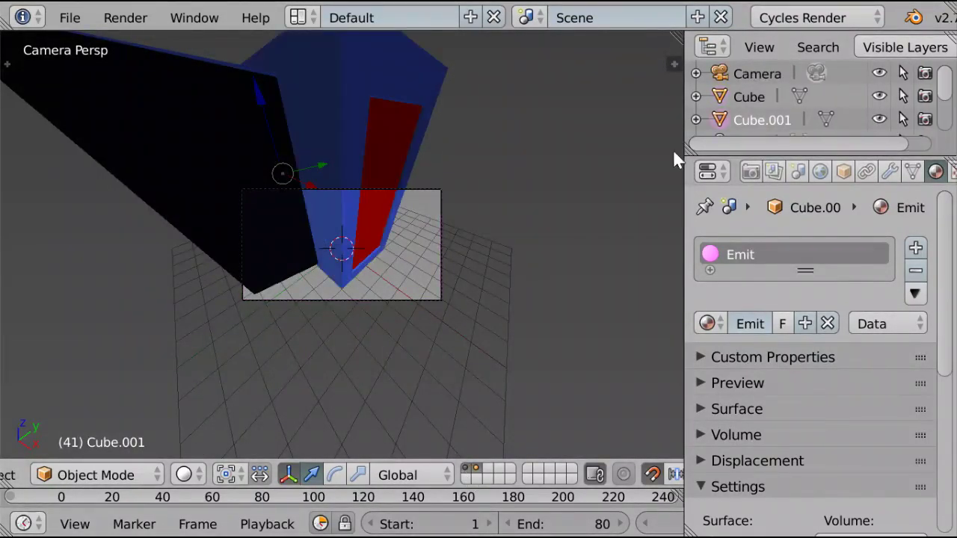
click(755, 70)
double_click(736, 358)
text(16)
key(Return)
Set the Camera's X location to 16 and its Z location to 2.
click(844, 171)
drag(727, 340, 636, 362)
text(16)
key(Return)
drag(735, 384, 800, 384)
double_click(729, 385)
text(2)
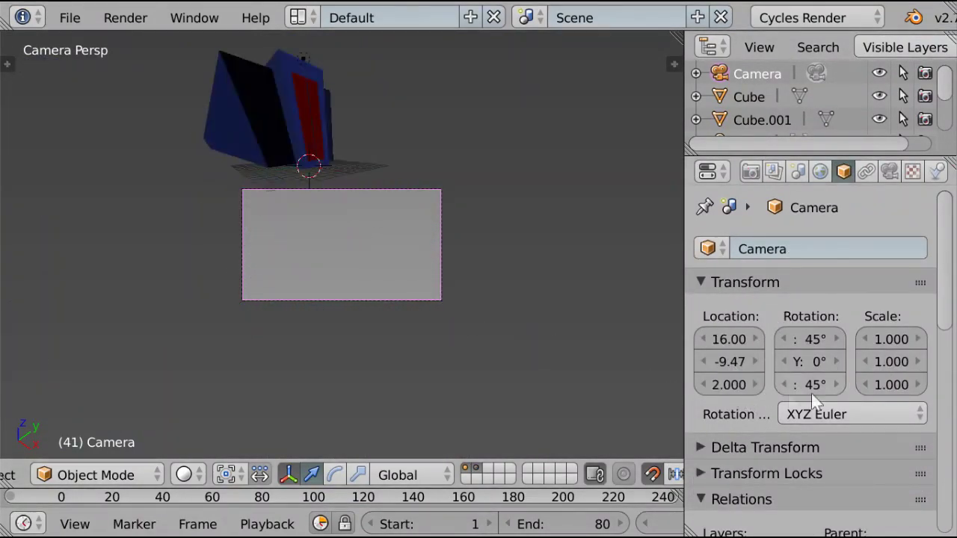
Set the Camera's Z location to 6 and its X rotation to 90°.
double_click(728, 385)
text(6)
double_click(811, 340)
text(90)
key(Return)
Save the Blender file under the name "Tardis video tut".
key(ctrl+s)
click(421, 104)
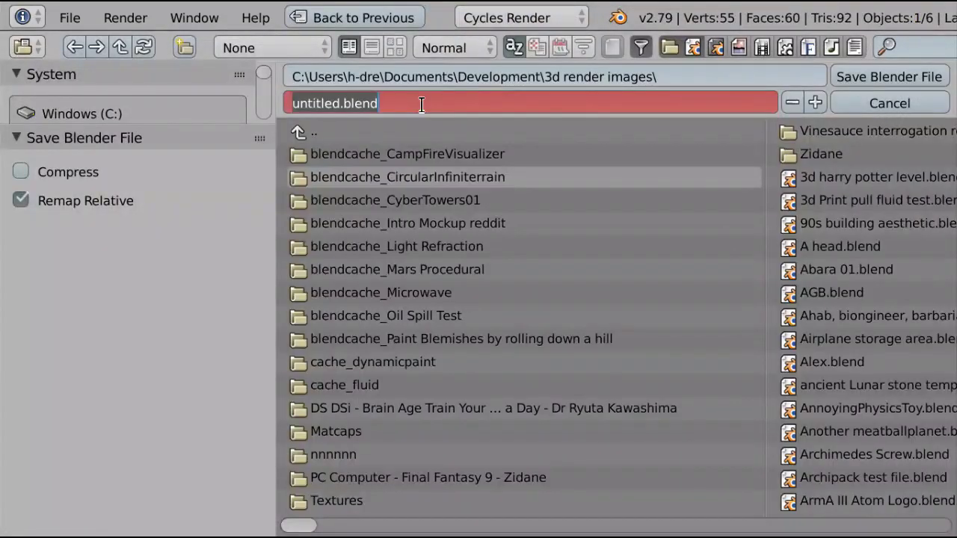
text(Tardis video tut)
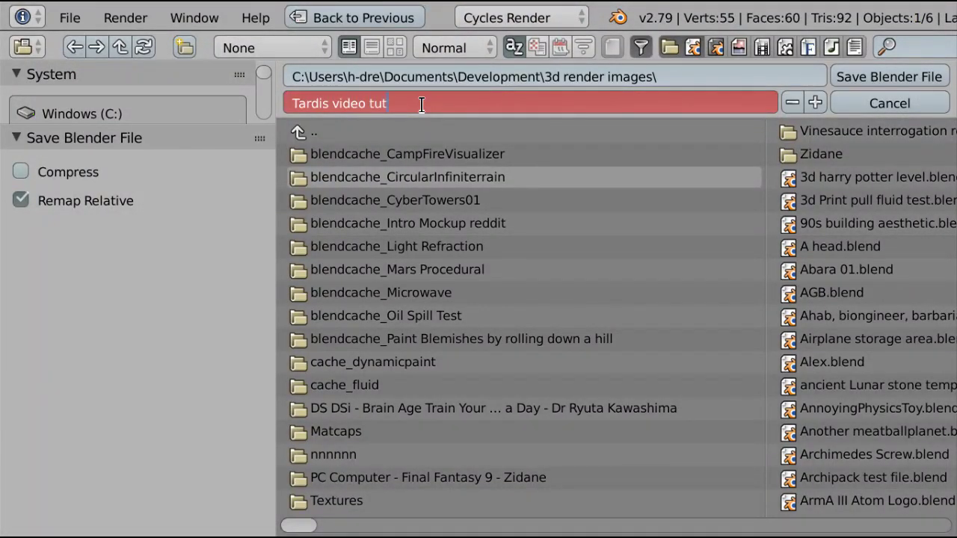
key(Return)
Set the render resolution scale to 10%.
scroll(441, 213, up, 3)
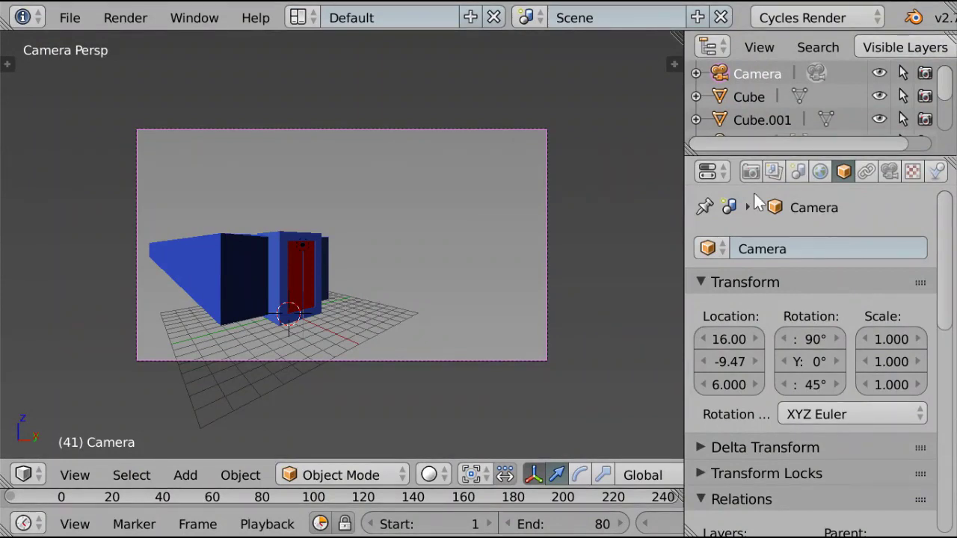
click(750, 172)
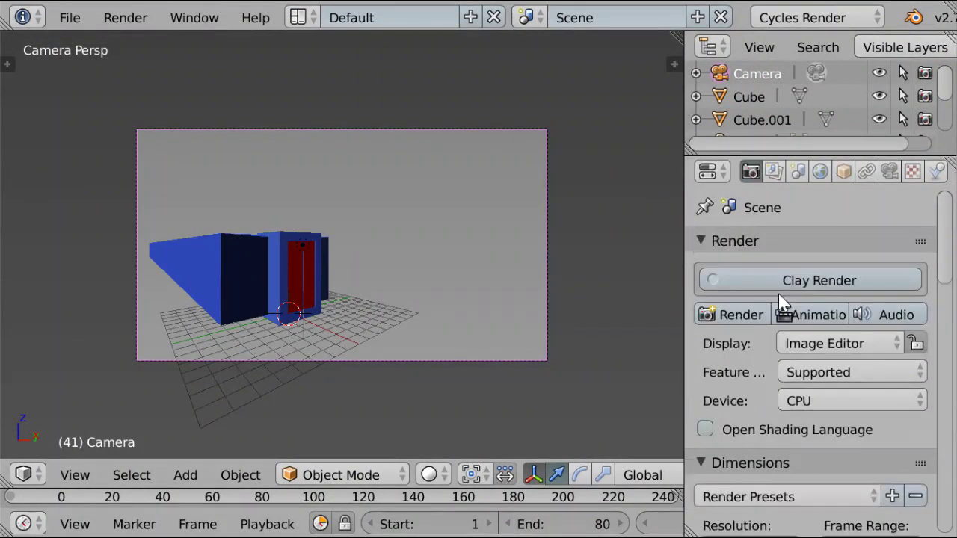
scroll(763, 437, down, 5)
click(753, 426)
text(10)
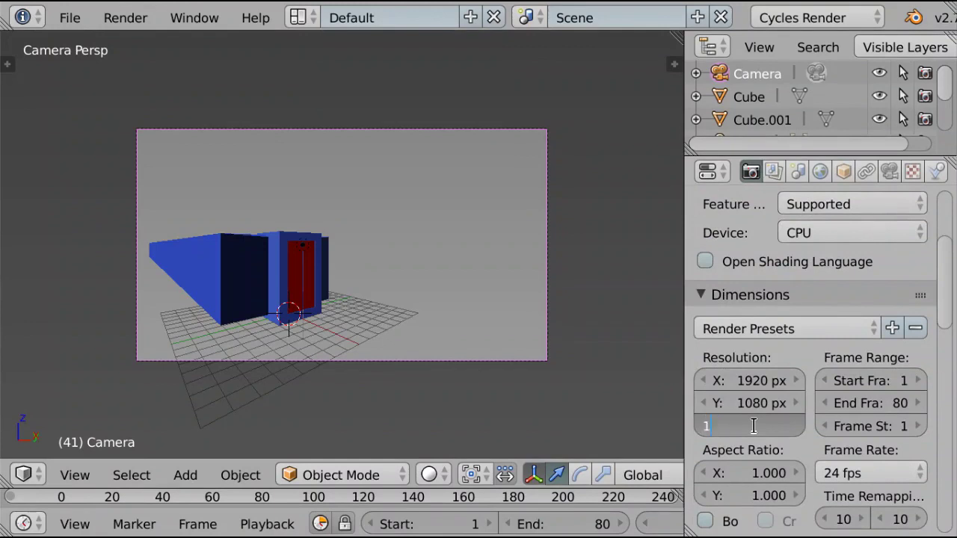
key(Return)
Save the file again and render the current frame through the camera.
key(ctrl+s)
click(751, 422)
key(F12)
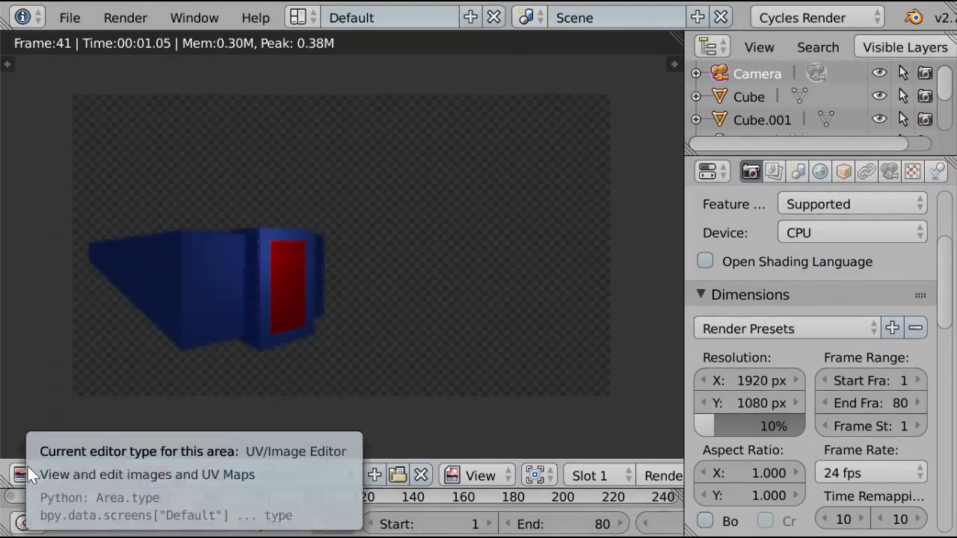
Make the timeline area slightly taller and switch the area showing the render back to the 3D View.
drag(295, 486, 295, 472)
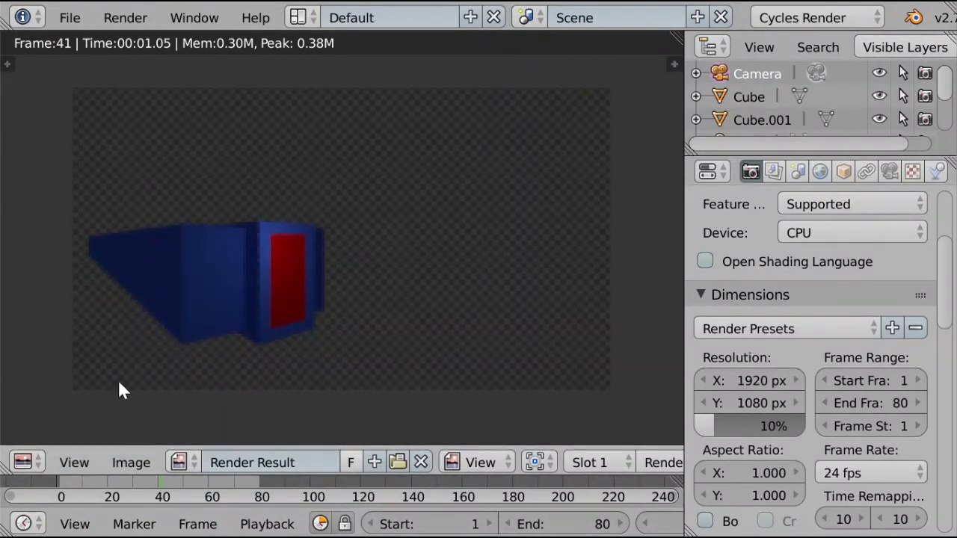
click(30, 468)
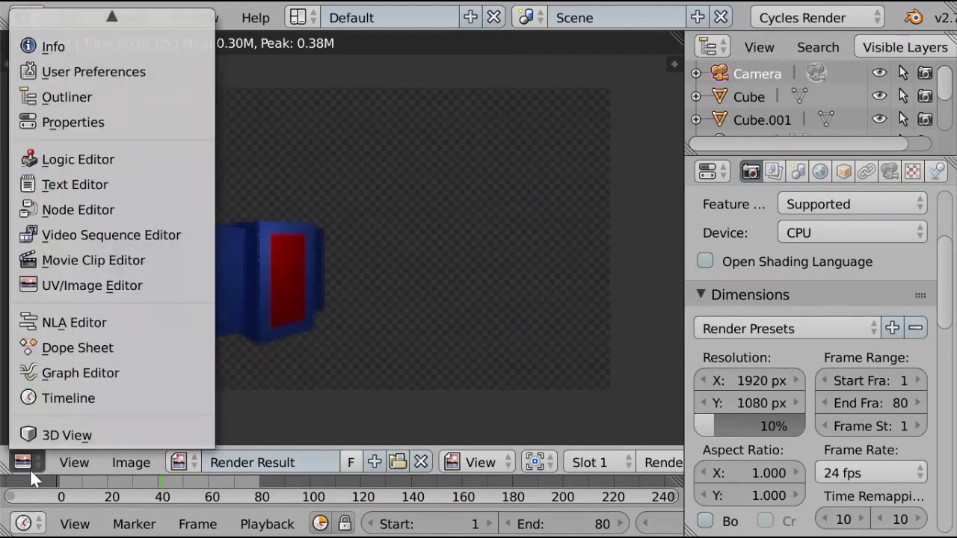
click(30, 461)
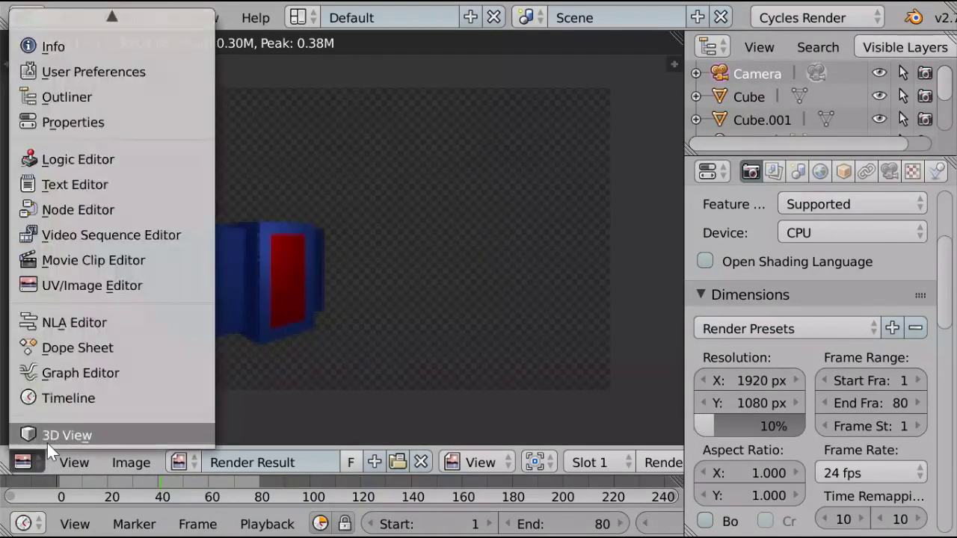
click(46, 436)
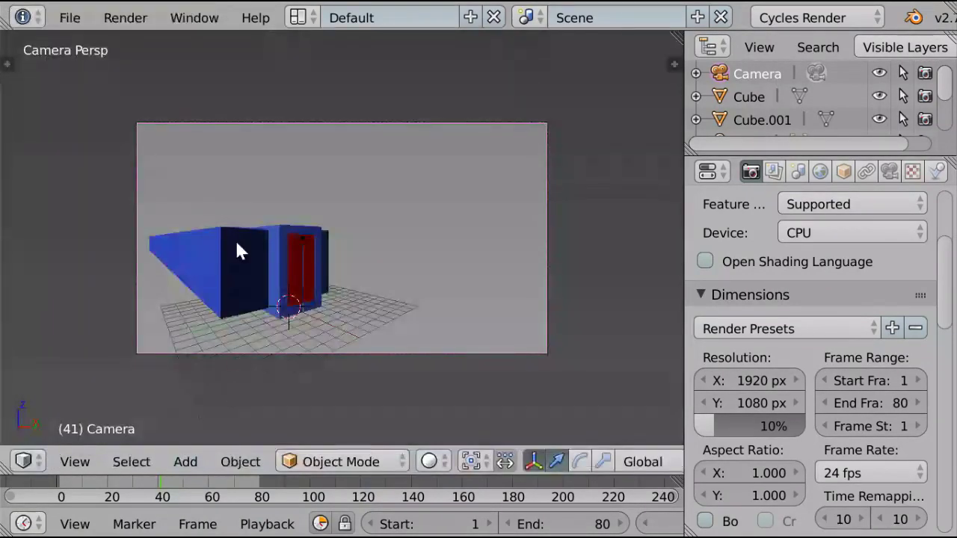
Rename the scene's existing render layer as Inside.
click(773, 171)
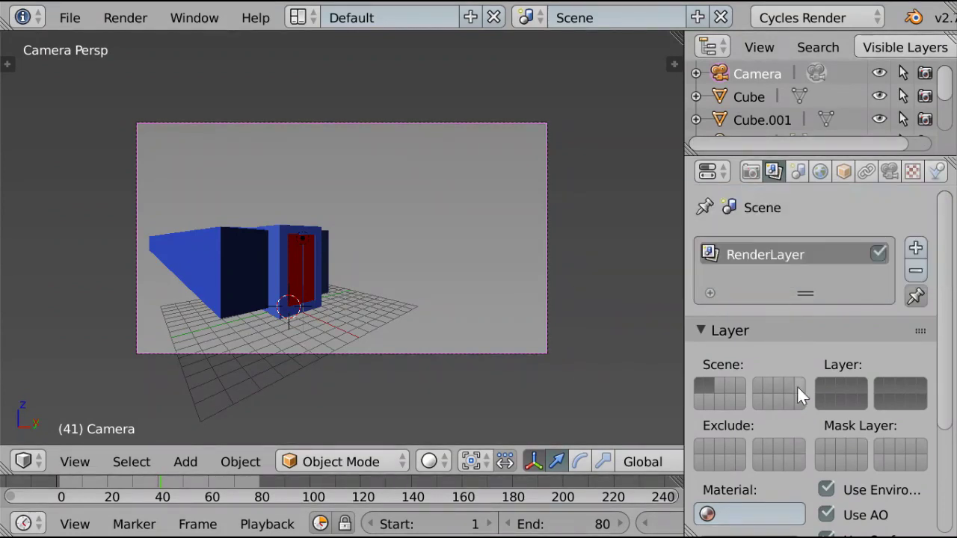
scroll(820, 383, down, 1)
scroll(820, 383, down, 4)
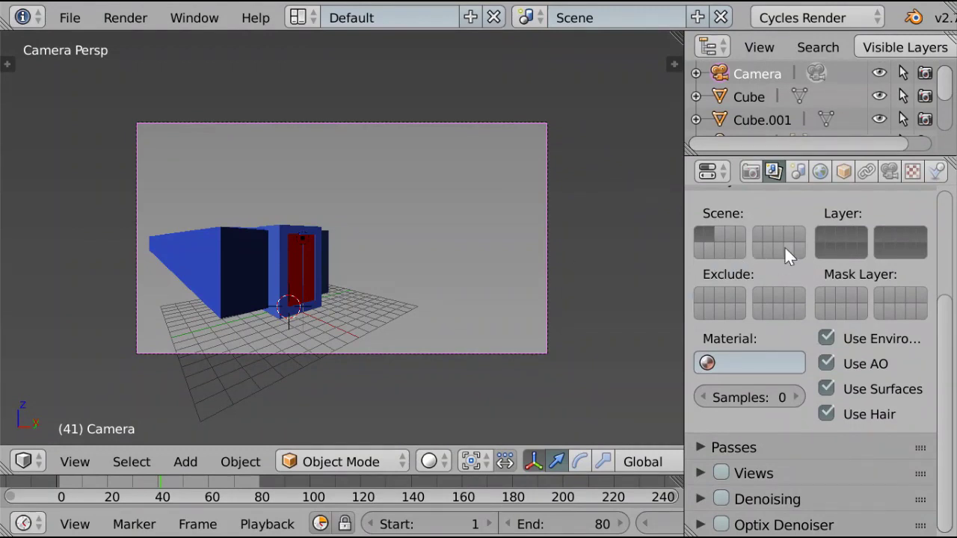
scroll(785, 252, up, 3)
scroll(784, 246, up, 2)
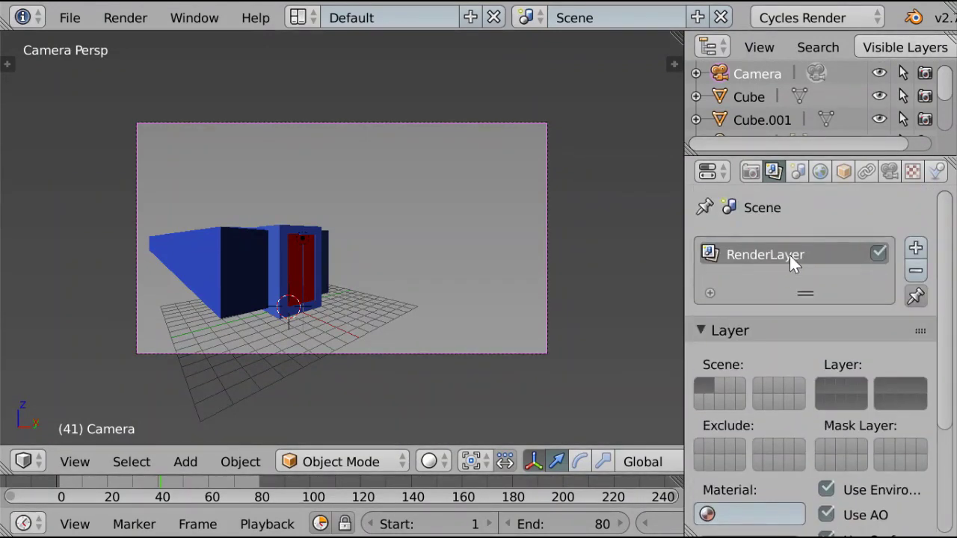
double_click(790, 256)
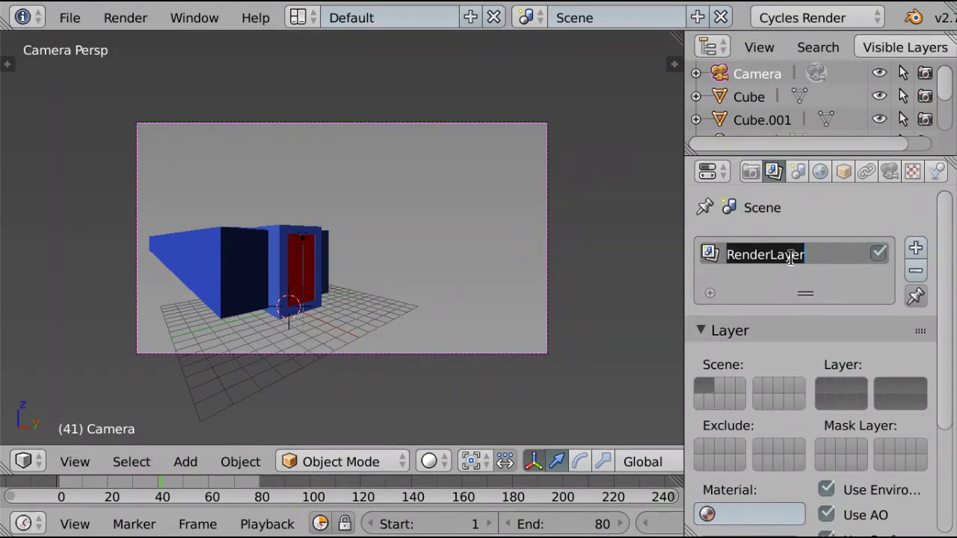
text(Inside)
key(Return)
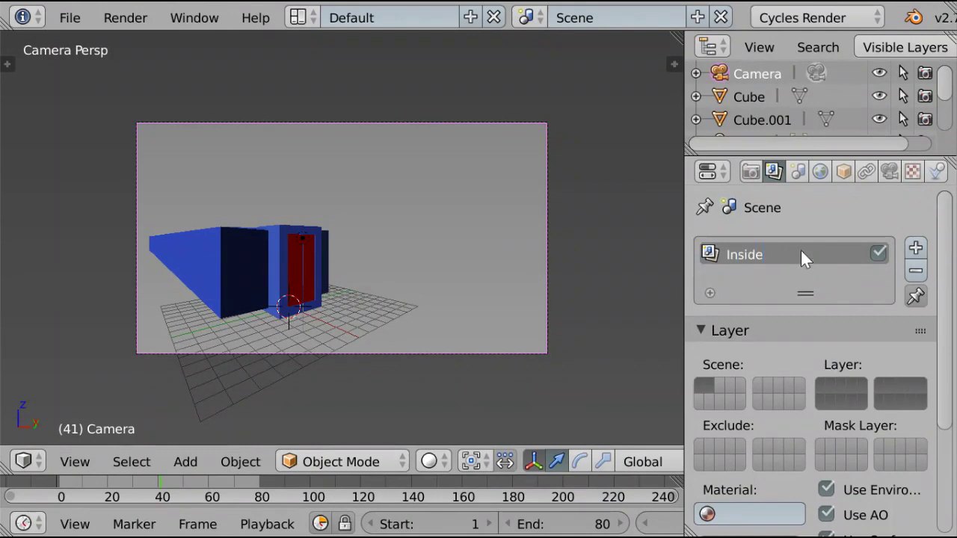
Add a second render layer and name it Outside.
click(915, 248)
double_click(786, 279)
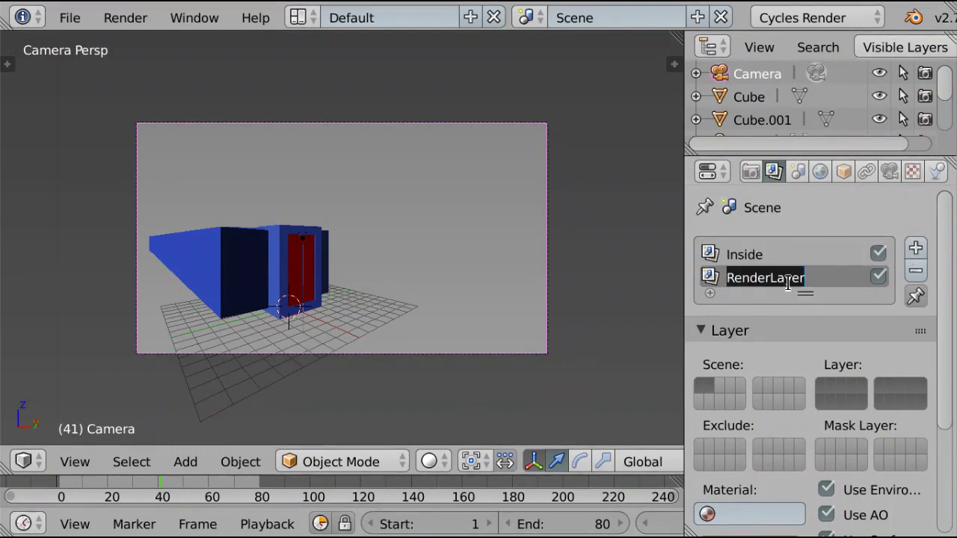
text(Outside)
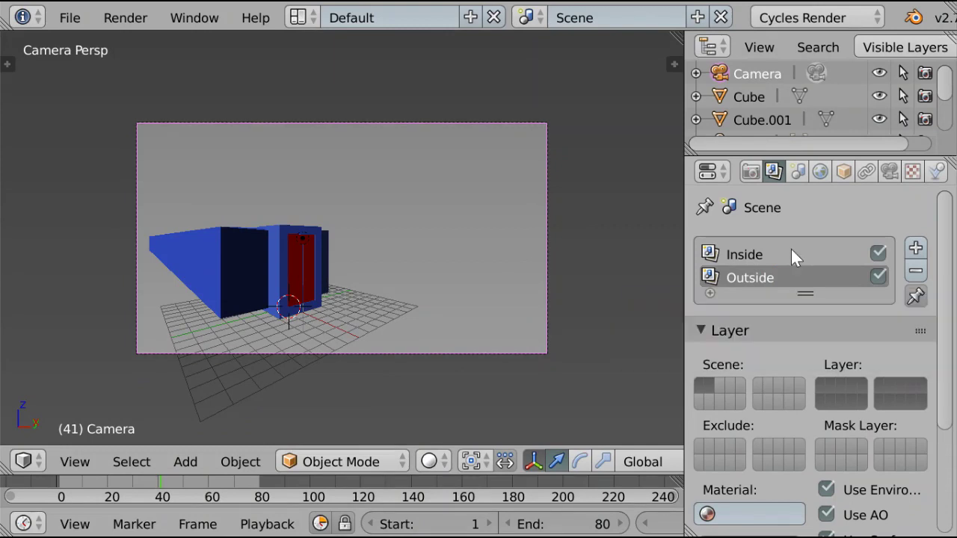
Limit the Inside render layer to layer 1 and show only scene layer 1 in the 3D view.
click(780, 256)
scroll(788, 373, down, 4)
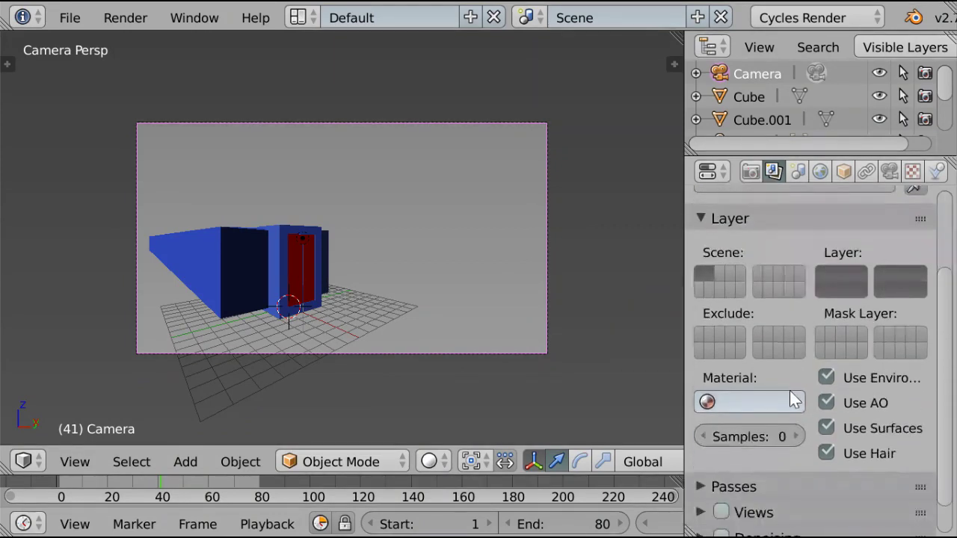
scroll(792, 366, up, 1)
scroll(792, 366, up, 3)
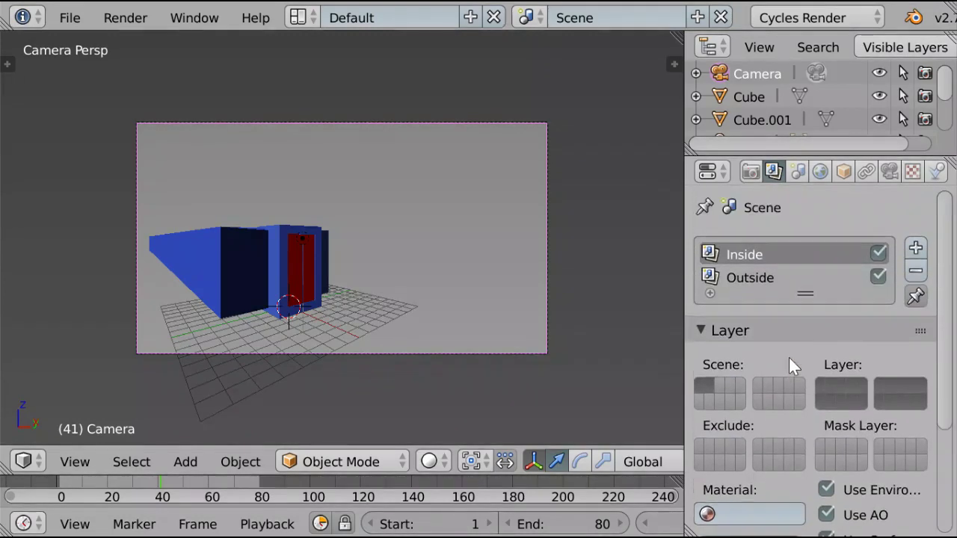
click(818, 386)
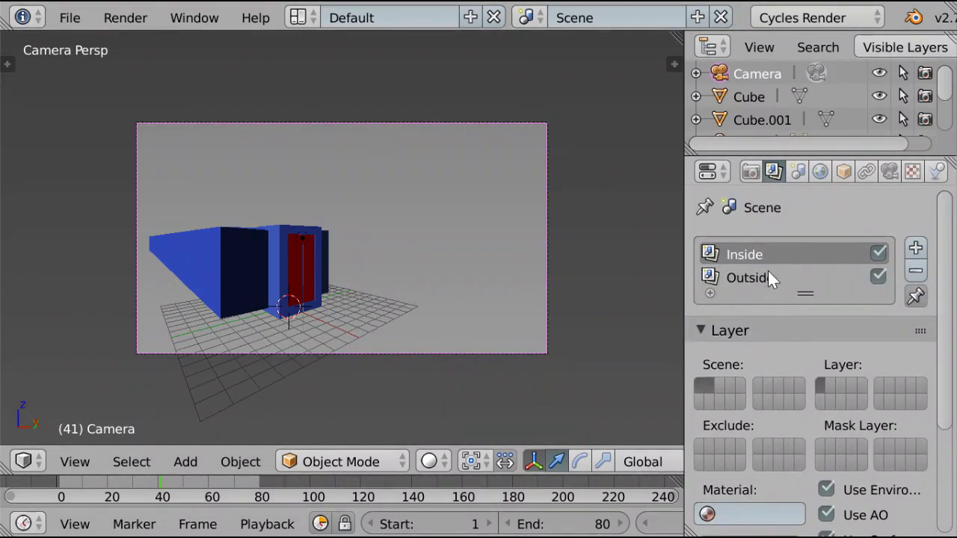
scroll(609, 456, down, 3)
click(597, 453)
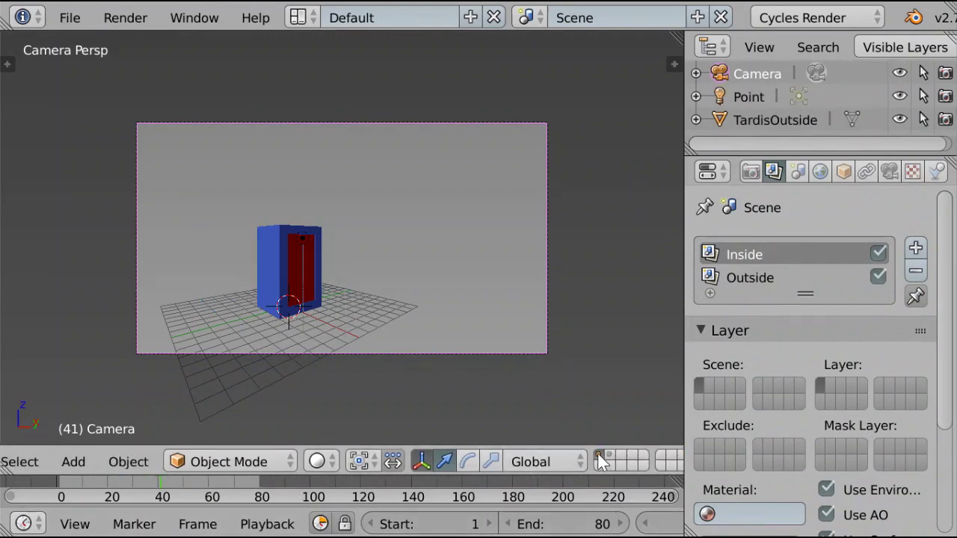
Limit the Outside render layer to layer 2 and make both scene layers visible after viewing layer 2 alone.
click(769, 275)
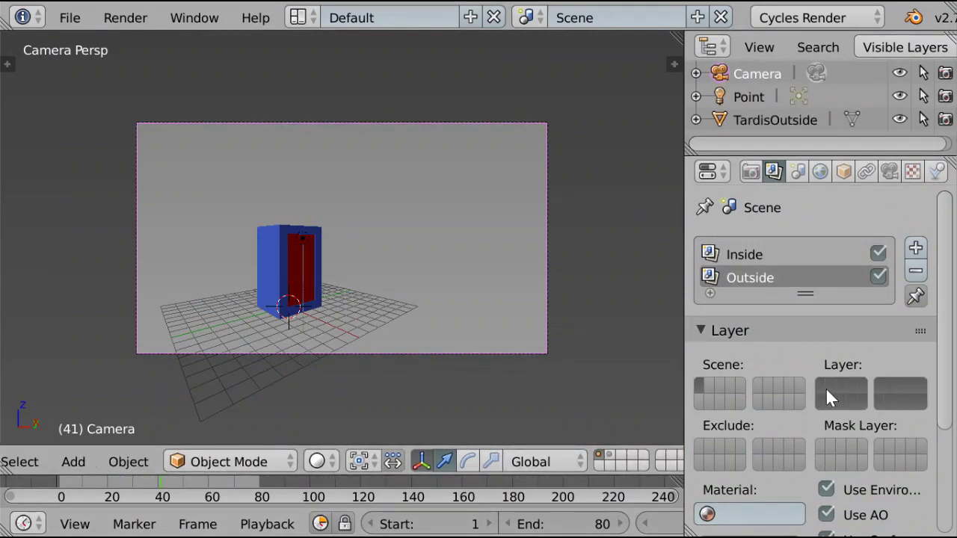
click(827, 386)
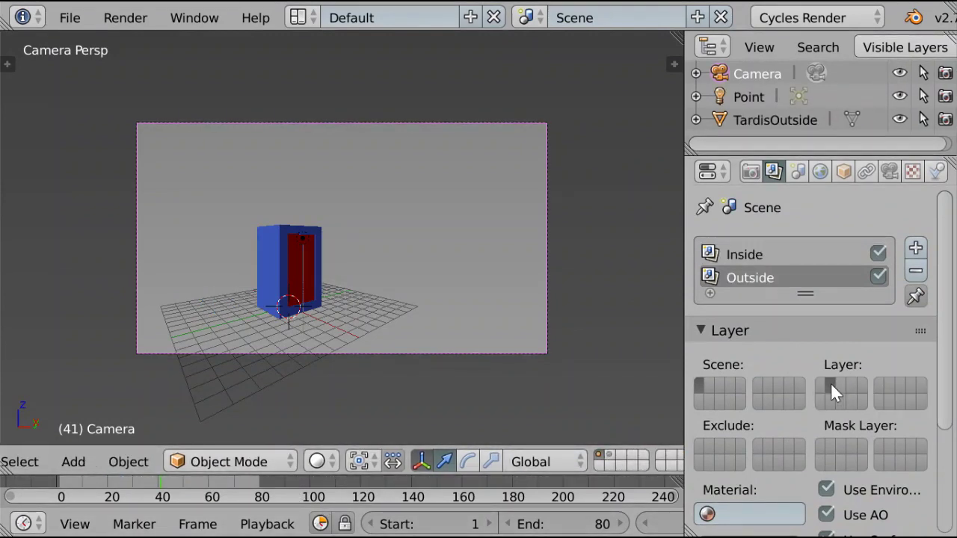
click(607, 455)
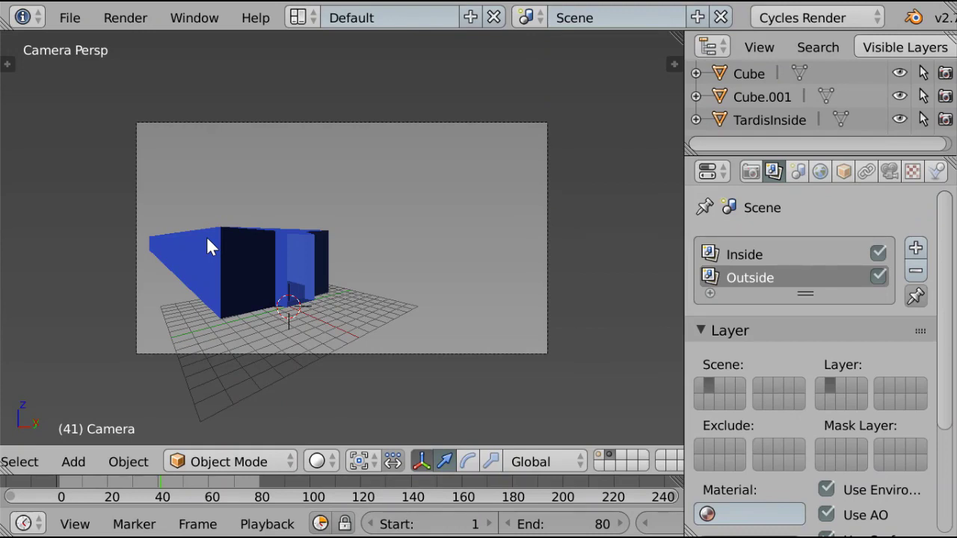
click(698, 448)
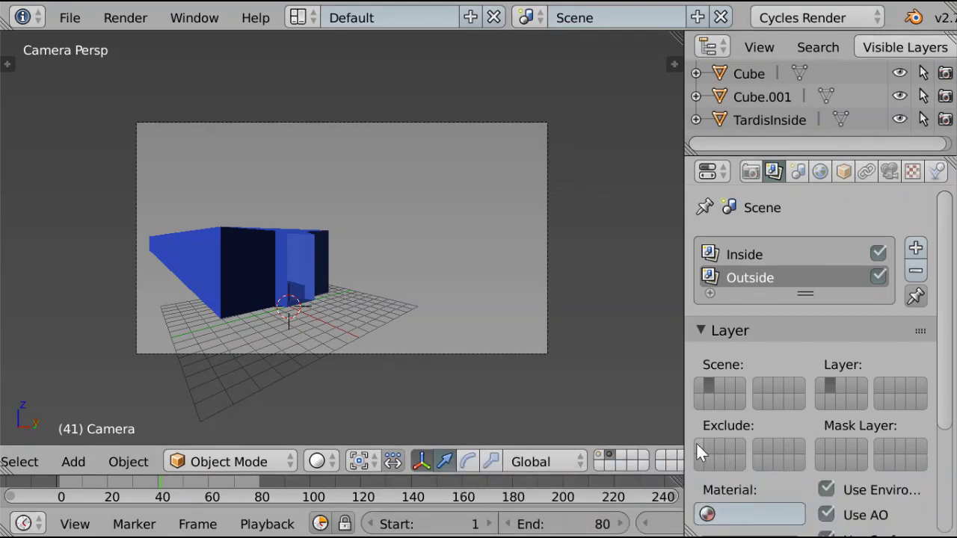
shift+click(603, 457)
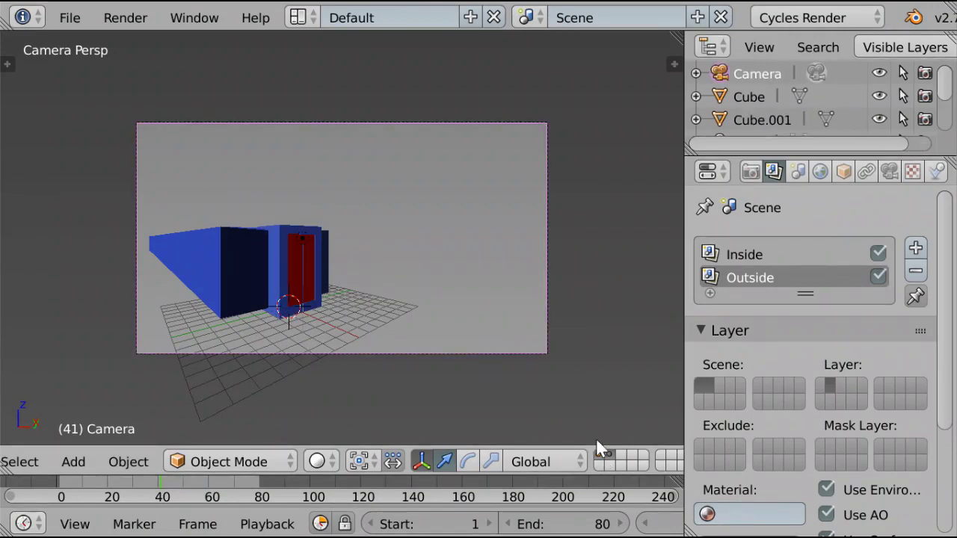
Save the file, then render the current frame with the two render layers and inspect the Inside result.
key(ctrl+s)
click(467, 202)
key(F12)
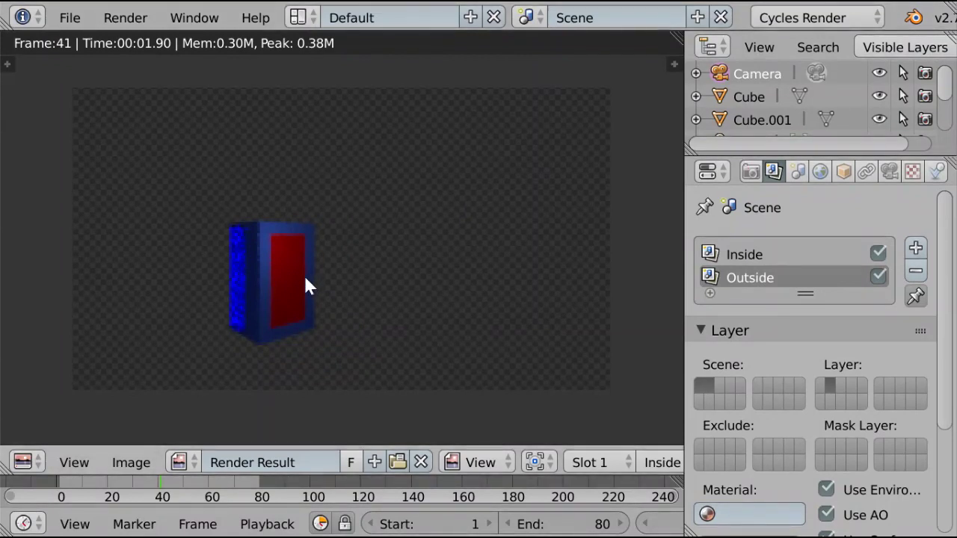
middle_drag(237, 251, 361, 284)
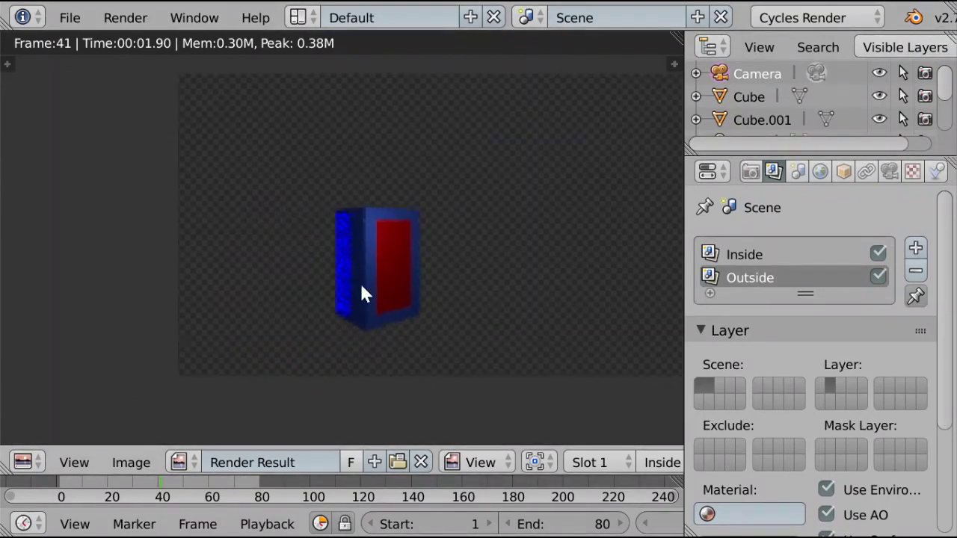
scroll(472, 267, up, 5)
scroll(503, 230, down, 5)
middle_drag(504, 232, 410, 243)
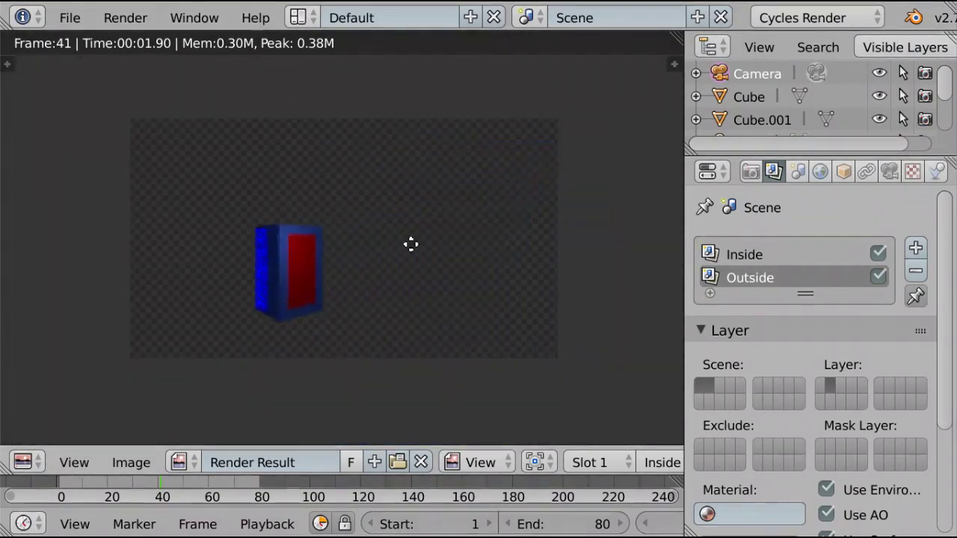
Switch to the Compositing screen layout and enable Use Nodes for the scene's compositor.
click(297, 18)
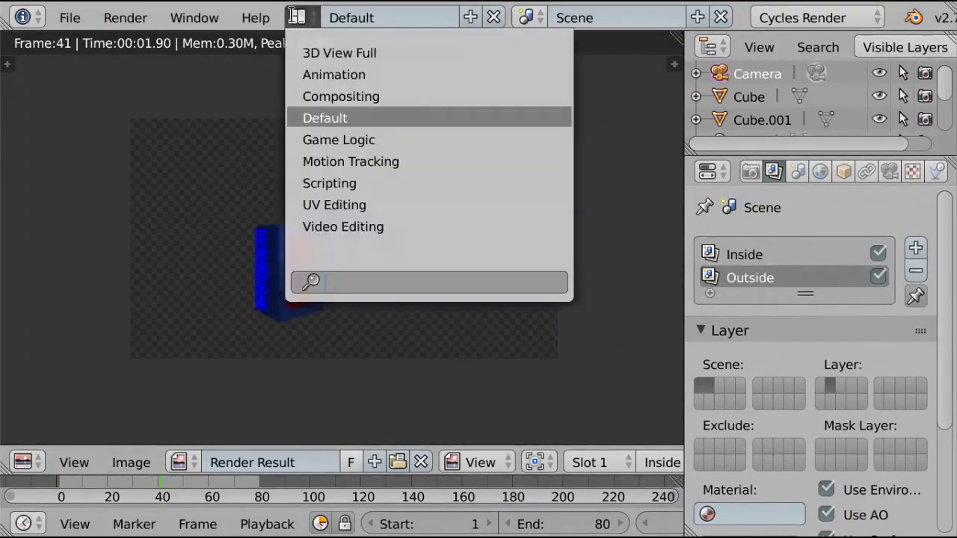
click(341, 94)
click(464, 306)
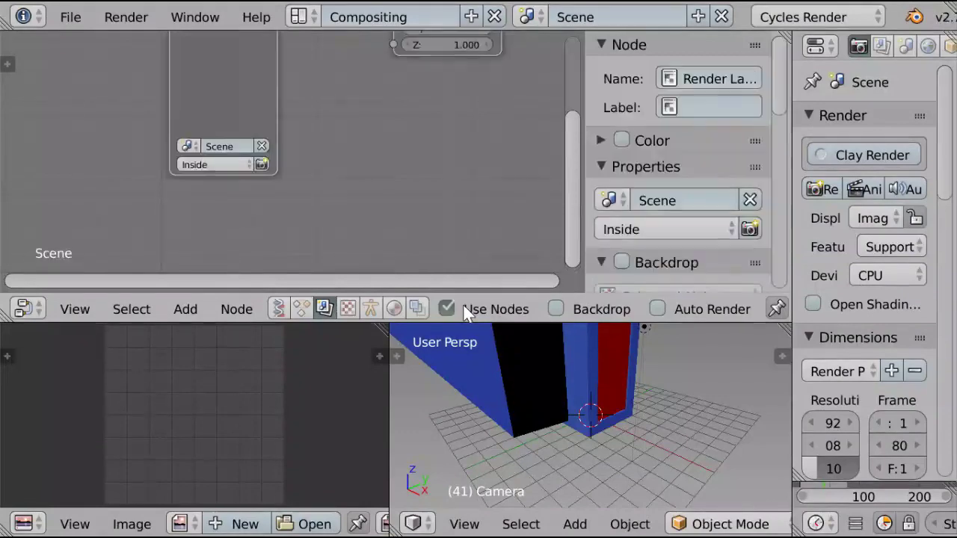
middle_drag(354, 132, 295, 235)
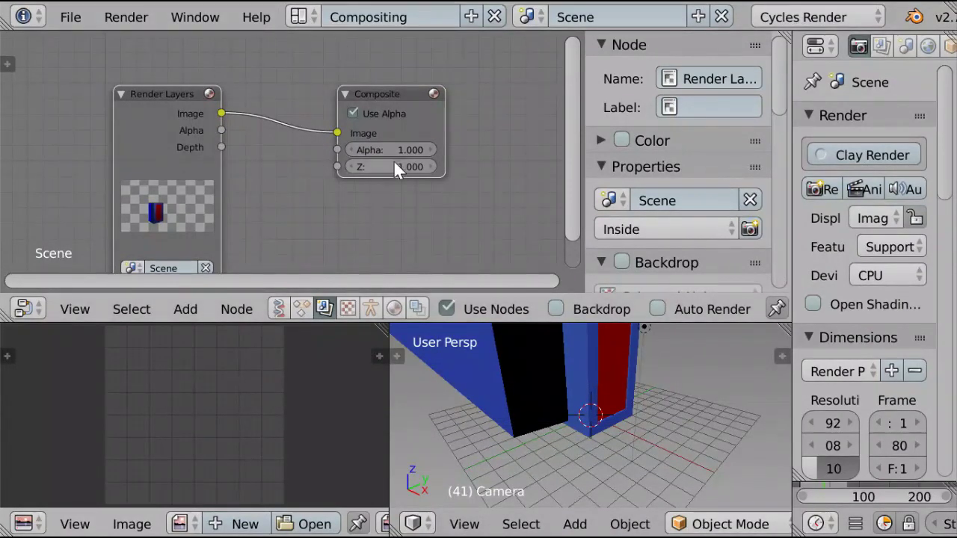
middle_drag(354, 154, 429, 101)
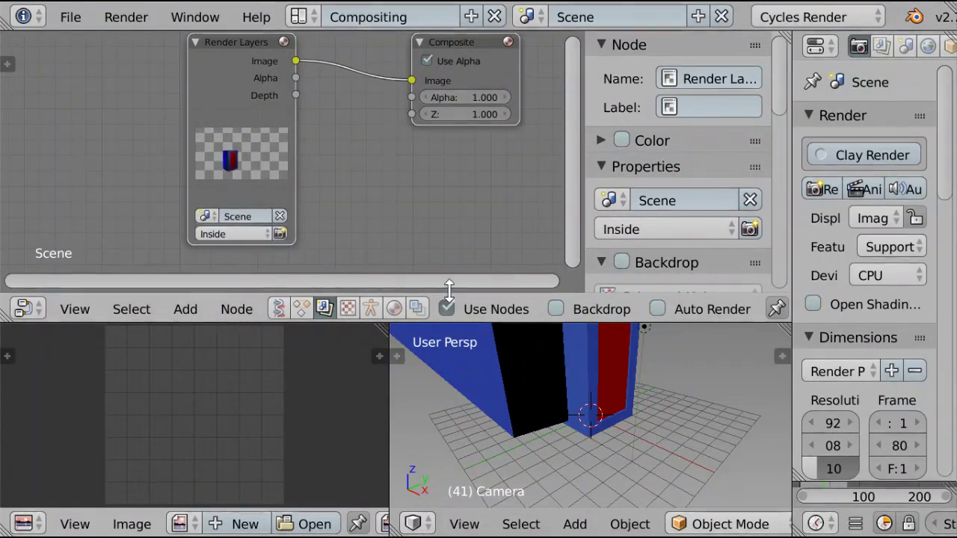
click(458, 312)
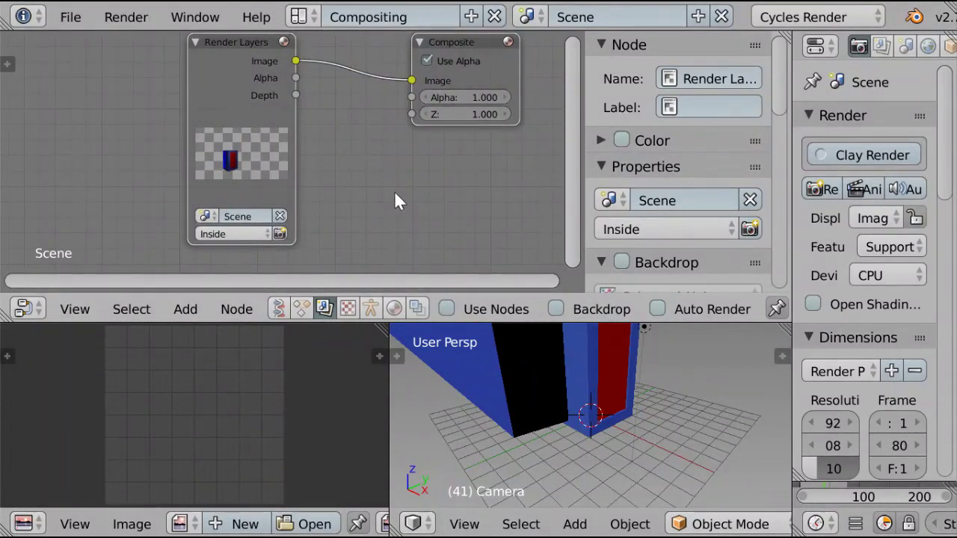
click(455, 303)
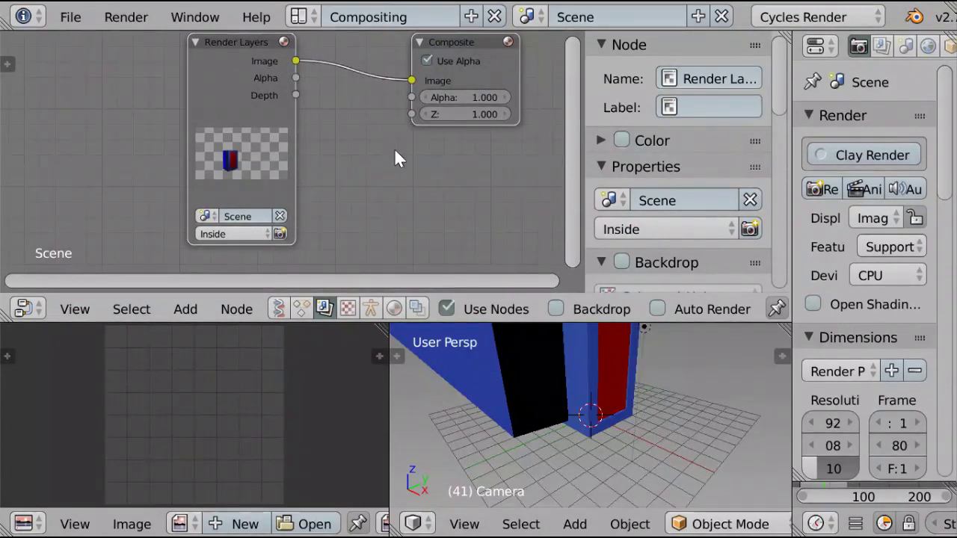
Link the Render Layers node's Alpha output and after it the Depth output to the Composite node's Image input.
middle_drag(369, 153, 321, 130)
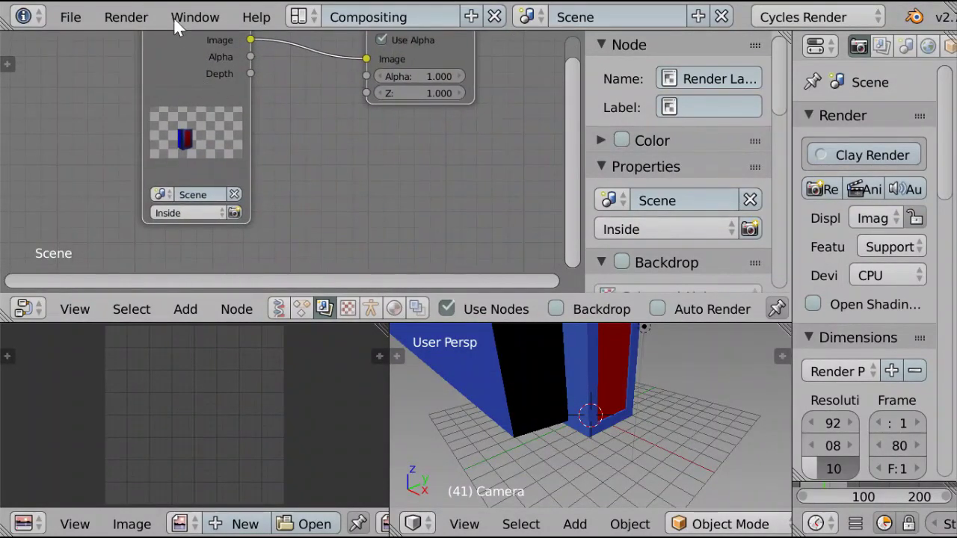
drag(186, 79, 149, 240)
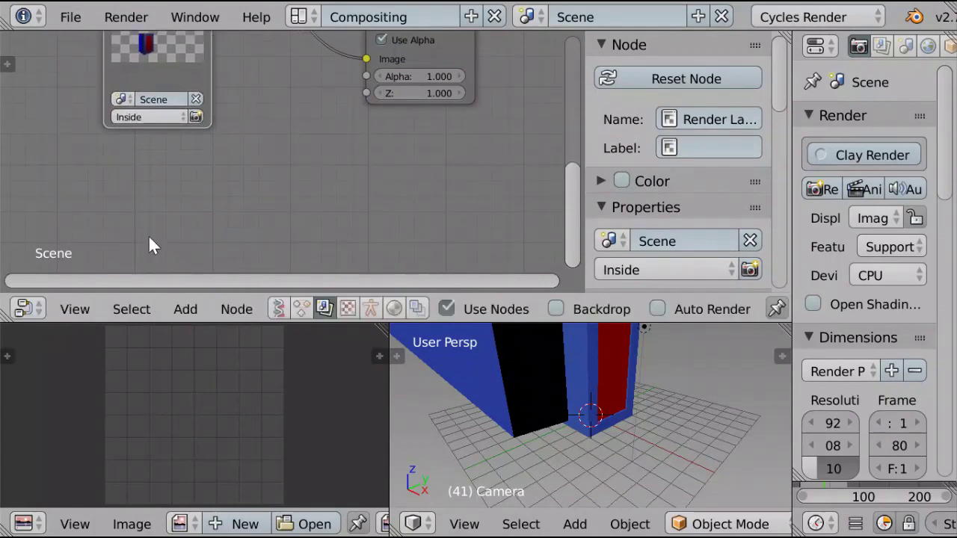
middle_drag(236, 83, 334, 220)
scroll(289, 150, up, 7)
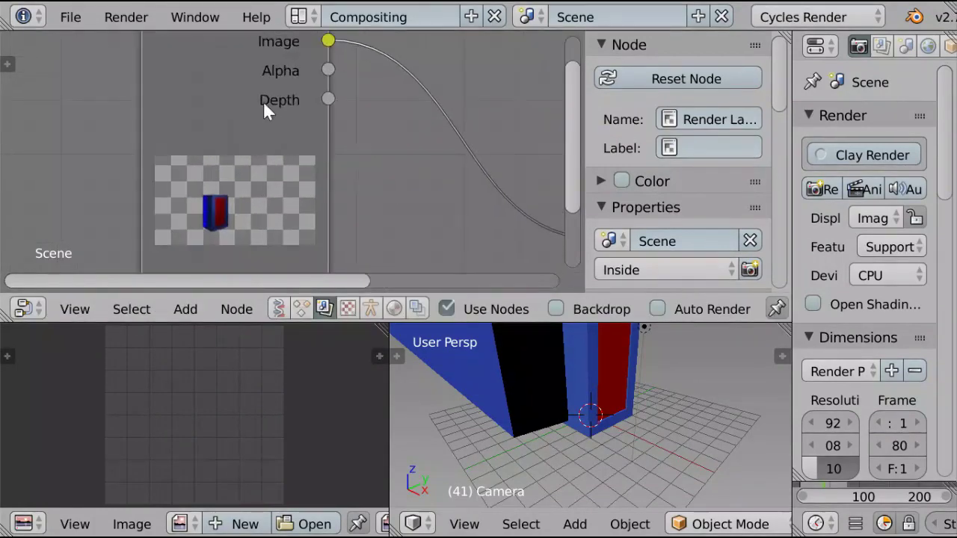
middle_drag(267, 111, 208, 112)
scroll(337, 188, down, 2)
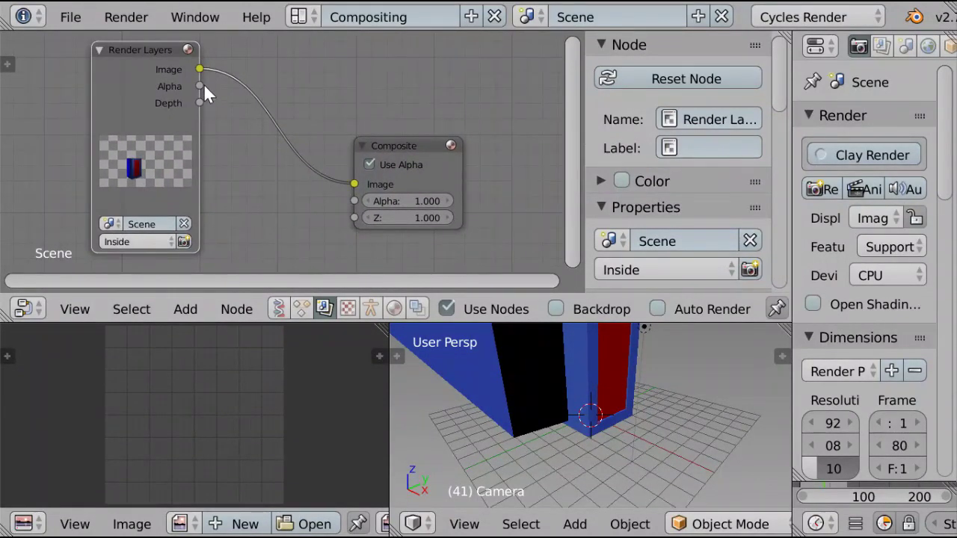
drag(201, 85, 354, 184)
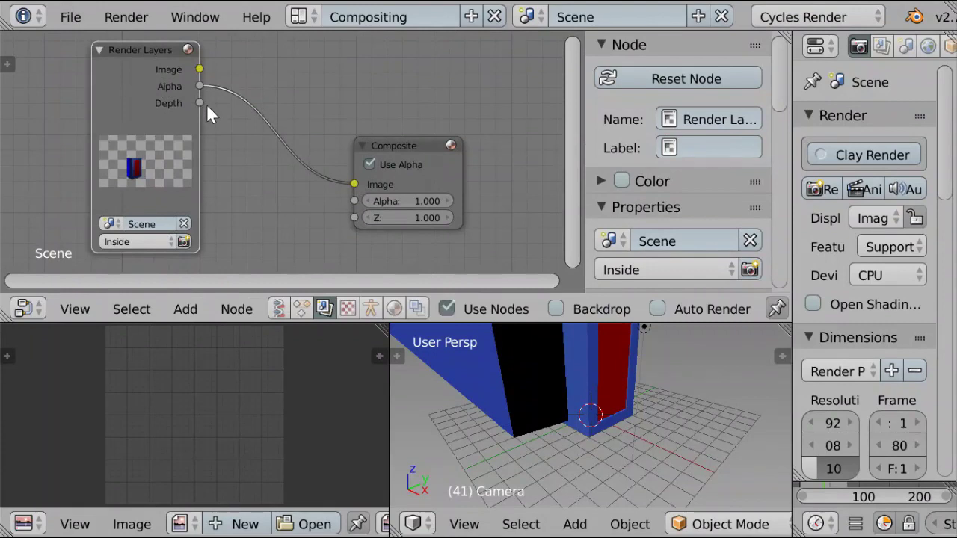
drag(206, 104, 367, 185)
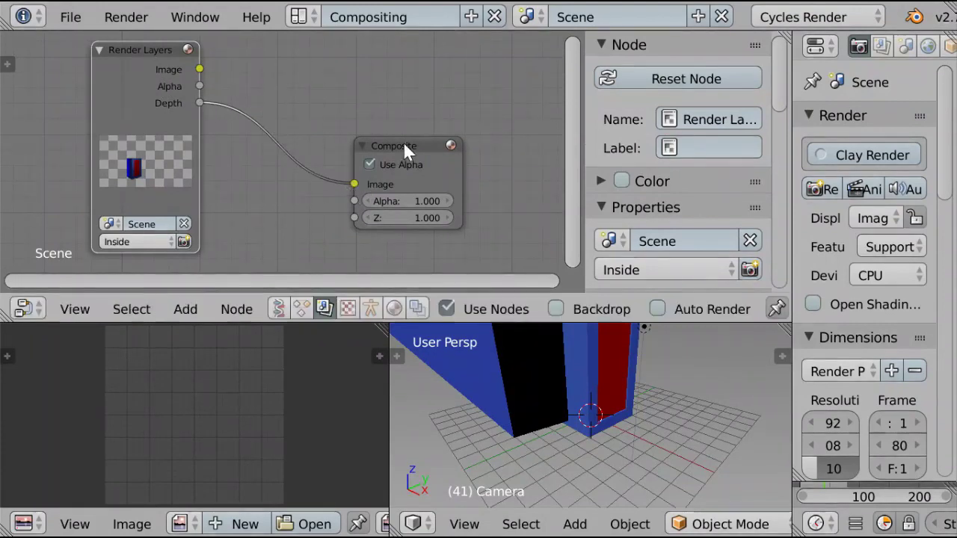
Move the Composite node up level with the Render Layers node and add a Viewer output node directly beneath it.
drag(403, 141, 404, 39)
middle_drag(352, 154, 310, 123)
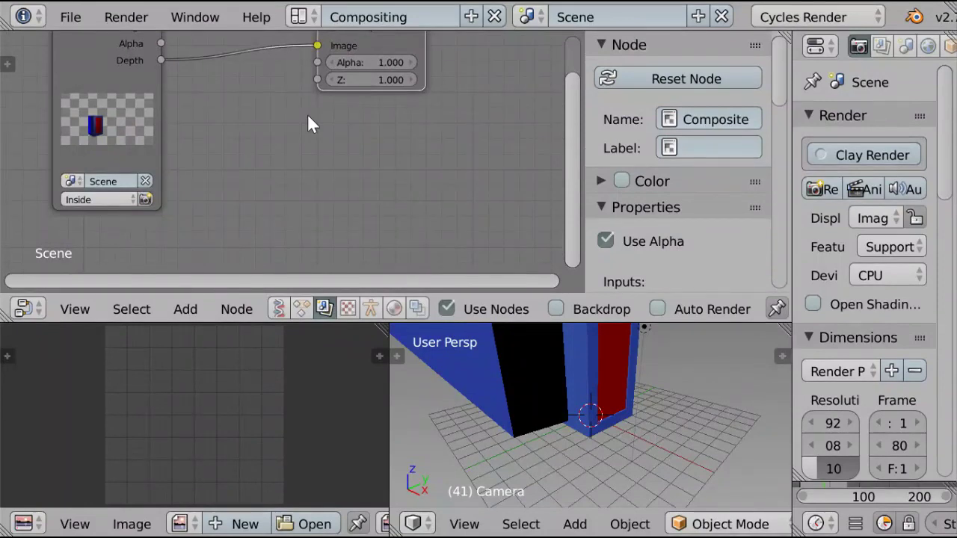
key(shift+a)
mouse_move(289, 141)
mouse_move(286, 161)
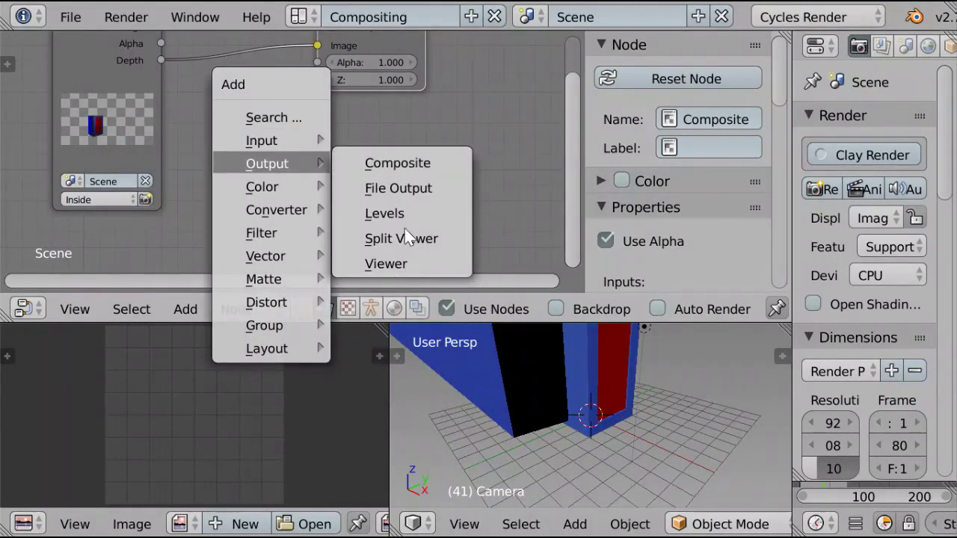
click(401, 266)
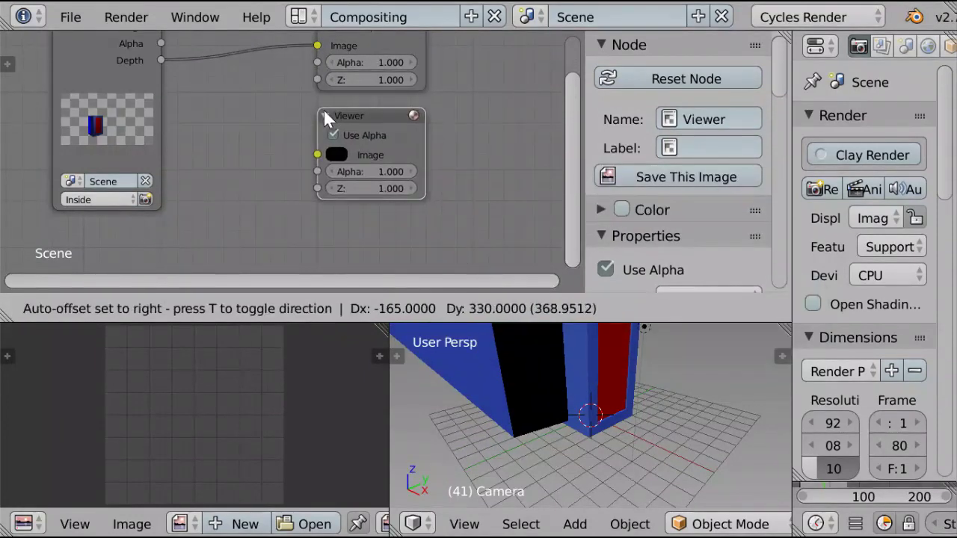
click(321, 105)
key(shift+a)
mouse_move(213, 111)
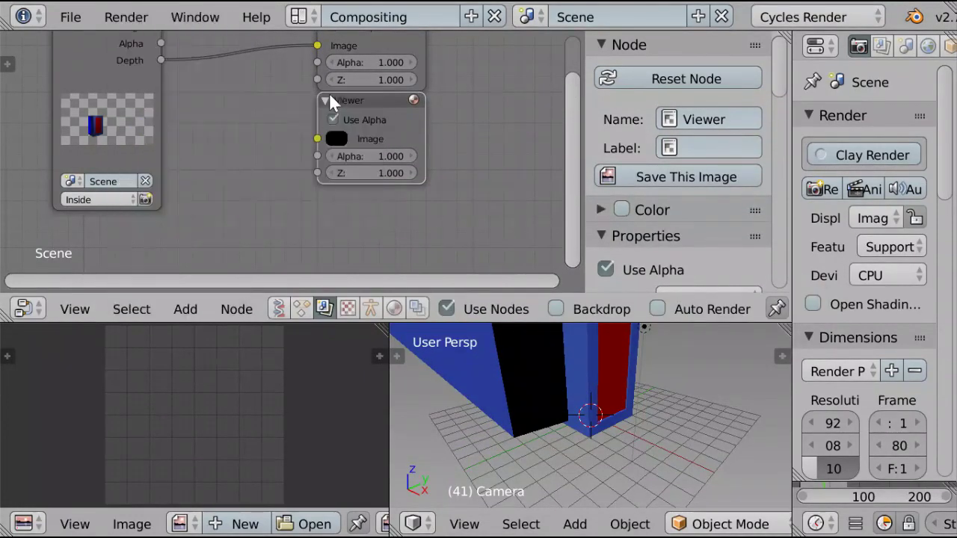
Link the Render Layers node's Image output to the Image inputs of both the Viewer and Composite nodes.
middle_drag(268, 117, 299, 187)
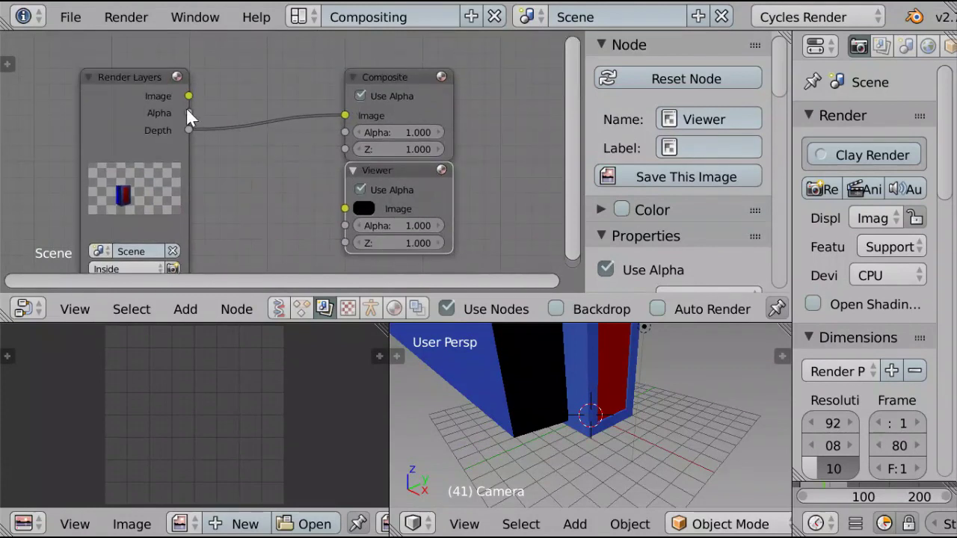
drag(190, 96, 344, 209)
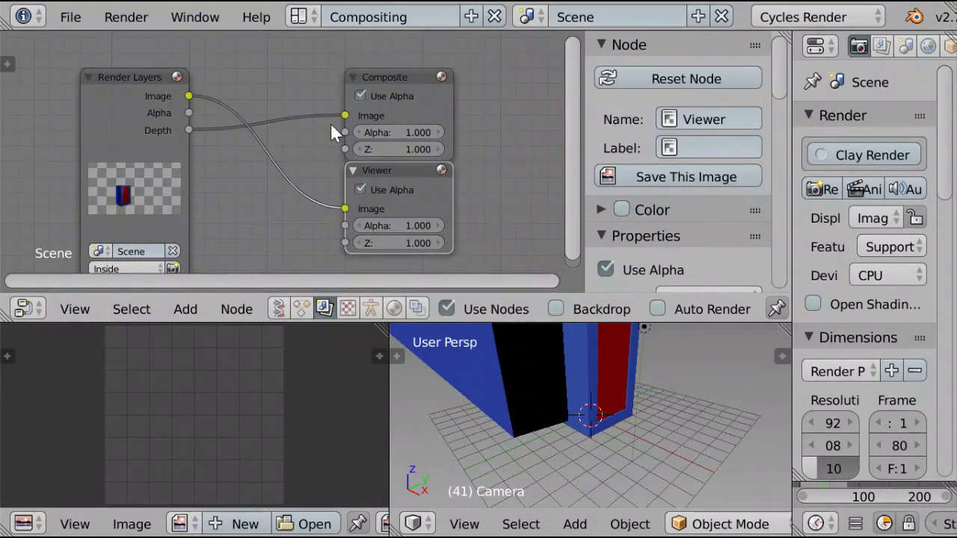
drag(190, 95, 361, 113)
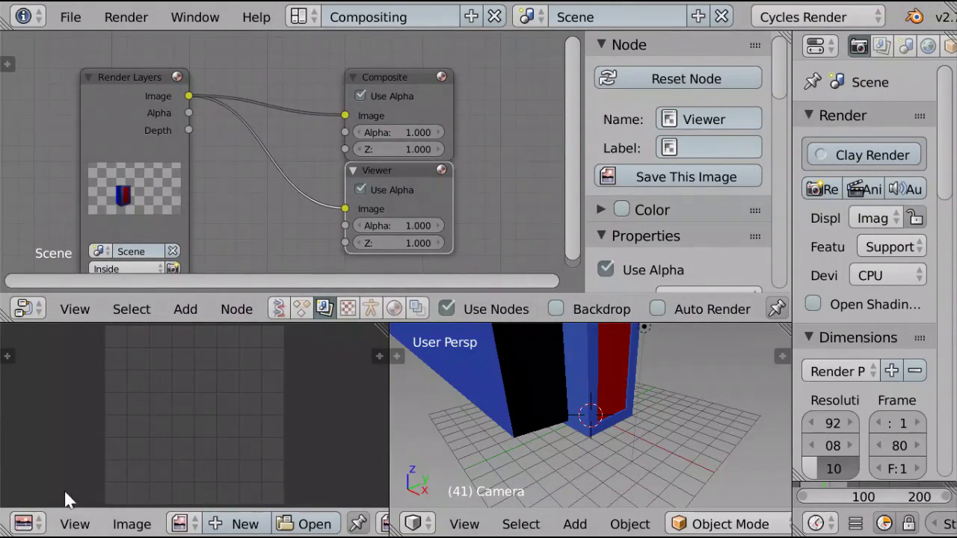
Display the Viewer Node image in the image editor and merge the two Image links through one shared reroute point.
click(182, 523)
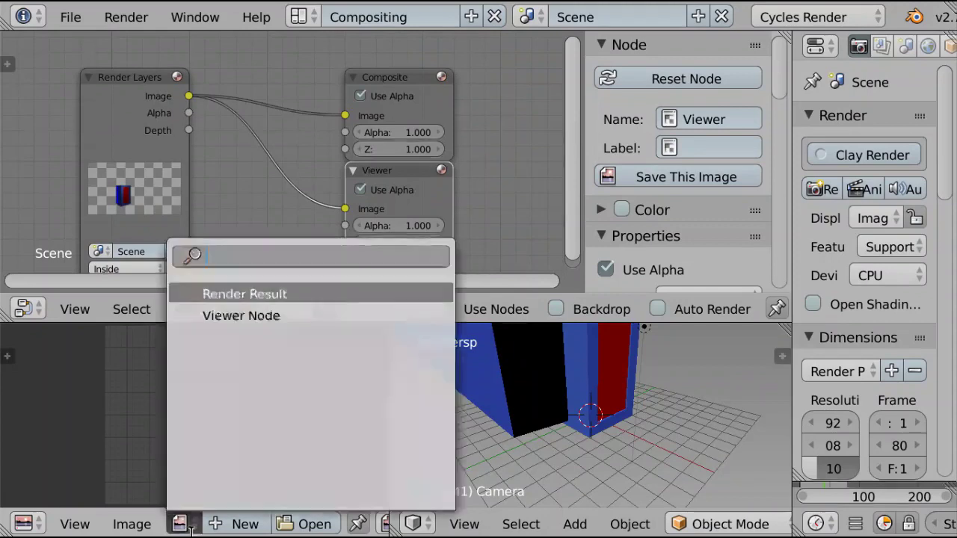
click(241, 317)
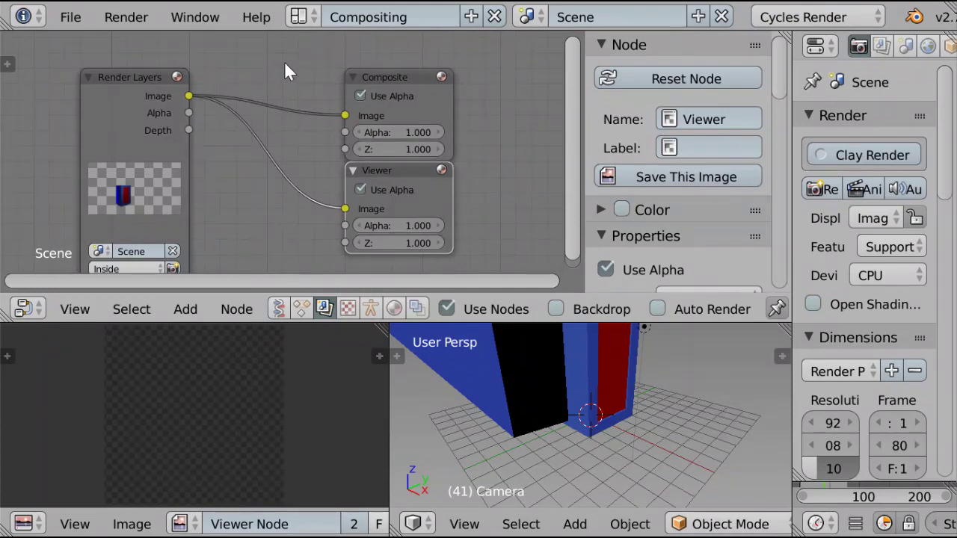
ctrl+right_drag(285, 64, 289, 247)
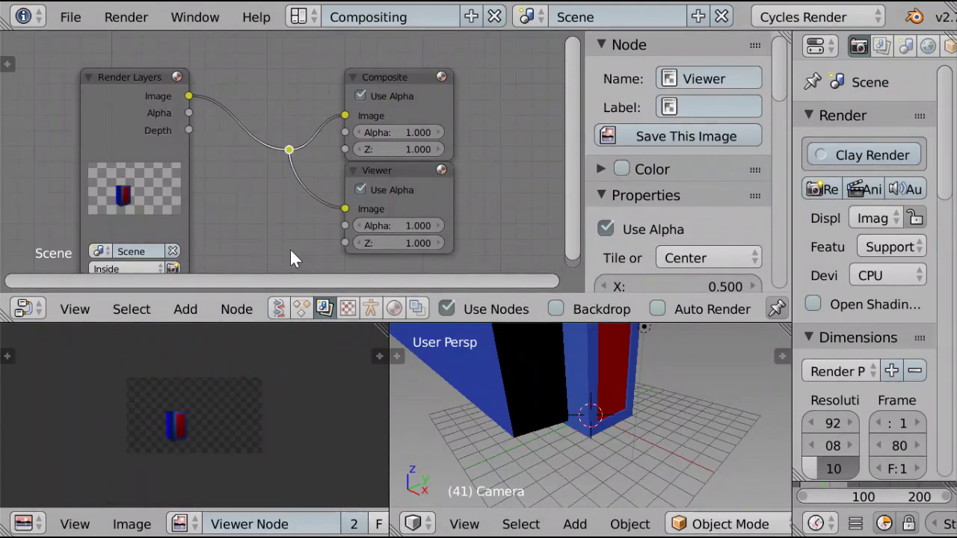
scroll(203, 462, up, 4)
scroll(193, 462, up, 2)
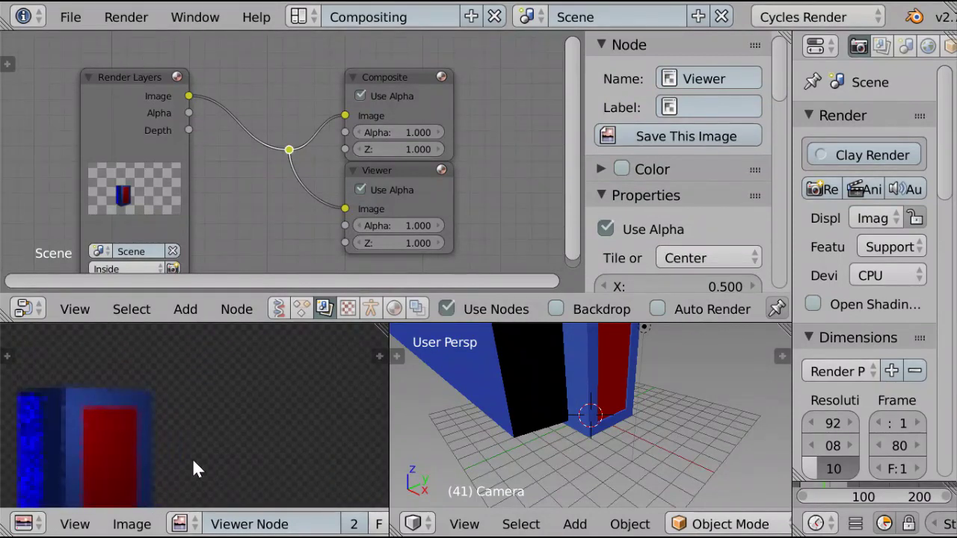
middle_drag(267, 149, 293, 141)
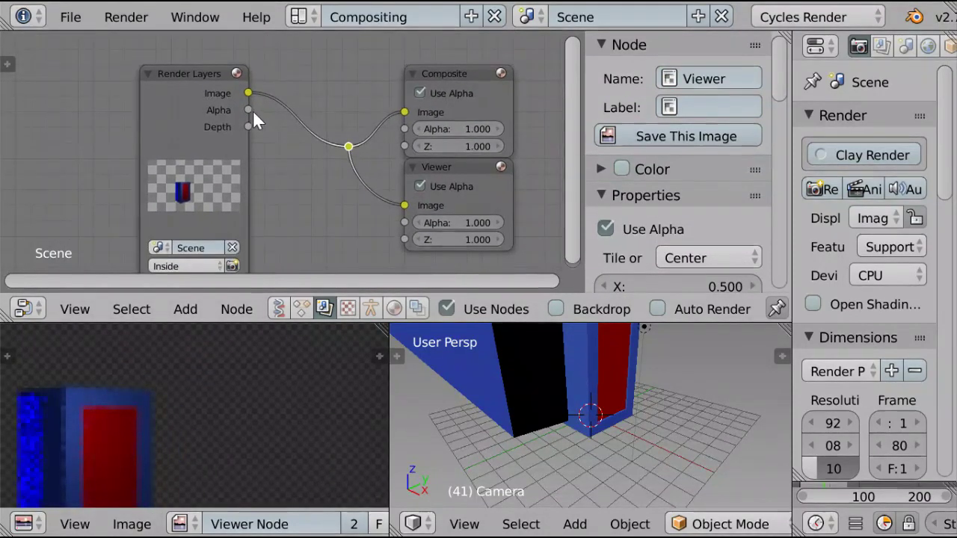
scroll(209, 434, down, 3)
middle_drag(210, 425, 262, 380)
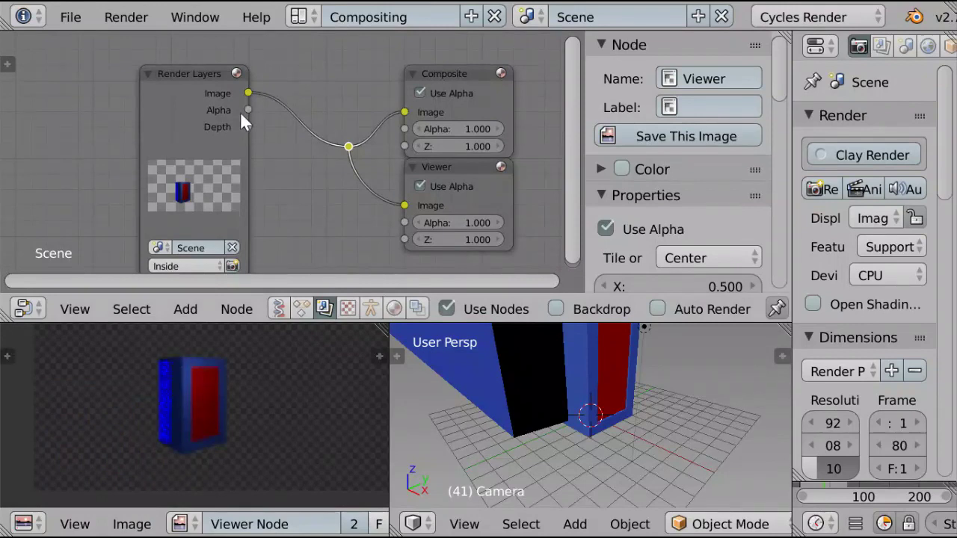
Preview the Inside layer's Alpha and Depth outputs through the reroute point, and reconnect its Image output.
drag(249, 110, 349, 147)
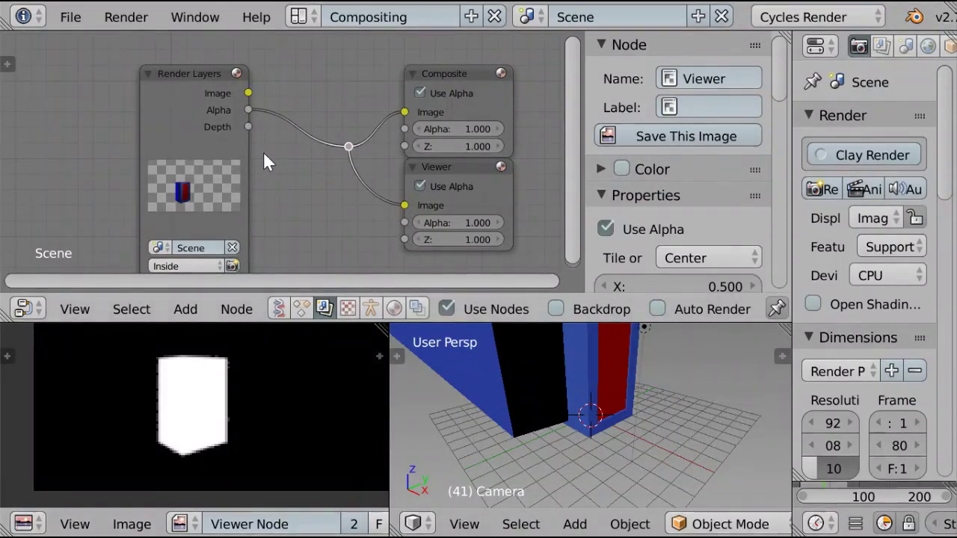
middle_drag(286, 399, 264, 391)
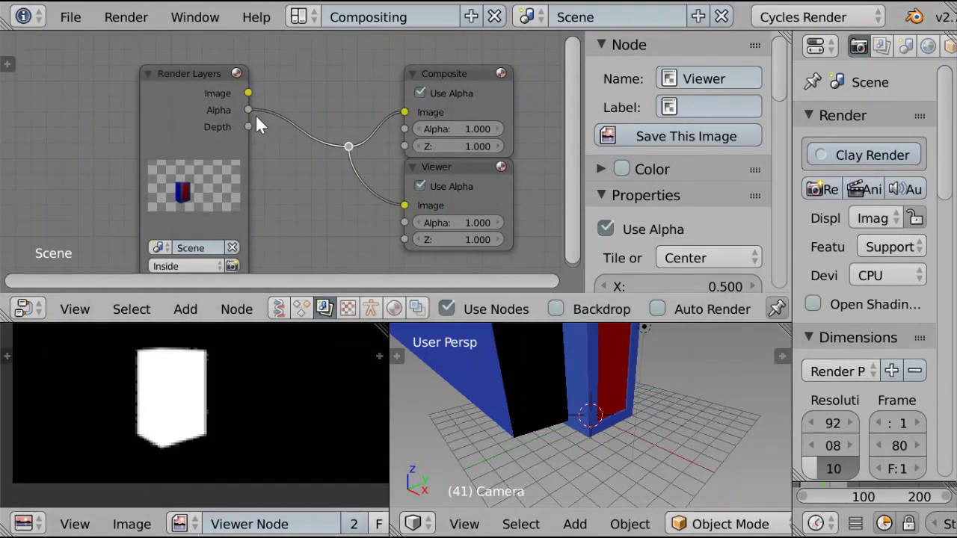
drag(248, 126, 342, 148)
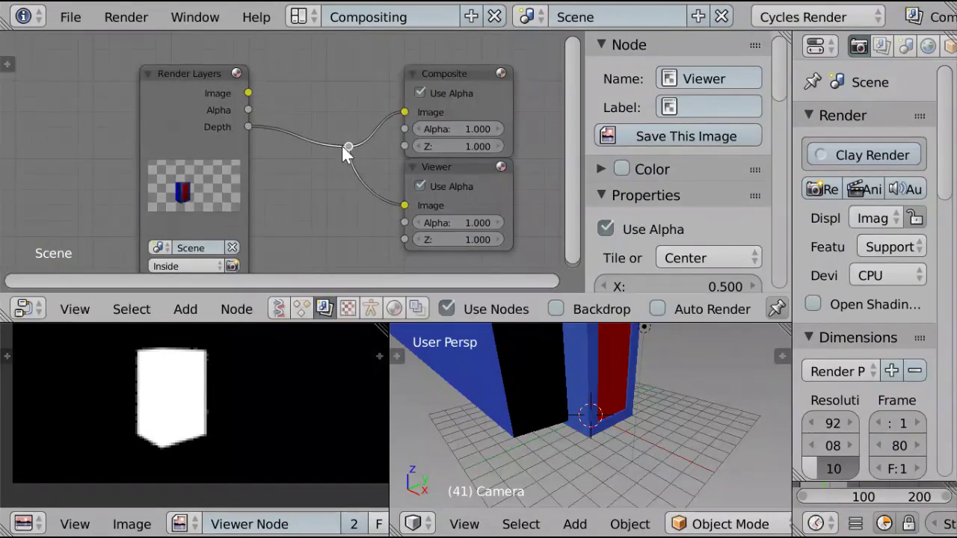
middle_drag(197, 380, 238, 417)
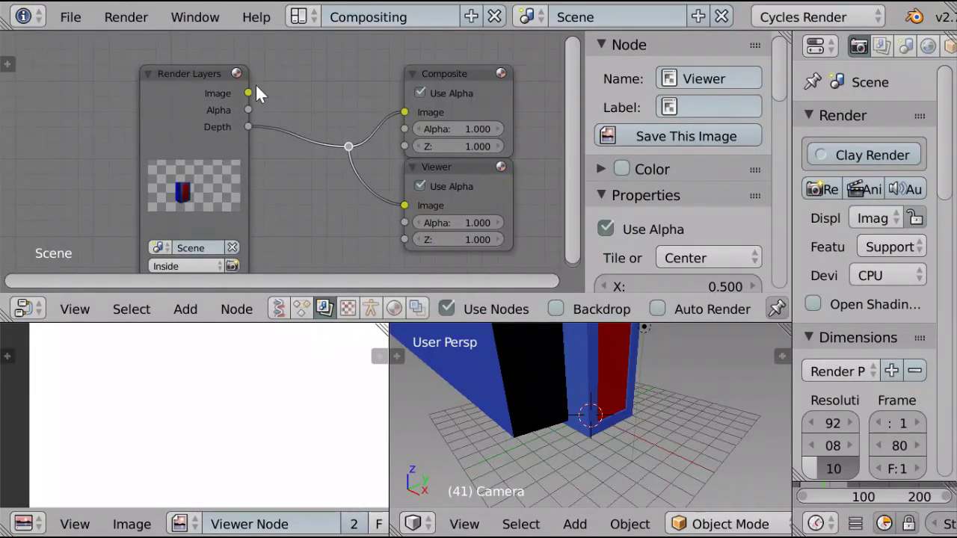
drag(248, 92, 348, 142)
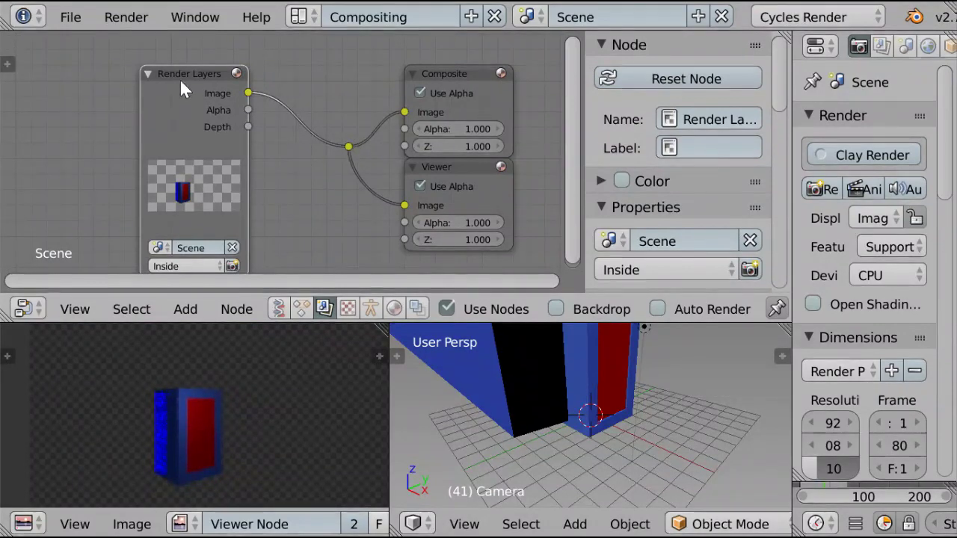
Connect the Inside layer's Alpha output to the reroute point to view its mask again.
scroll(244, 102, up, 2)
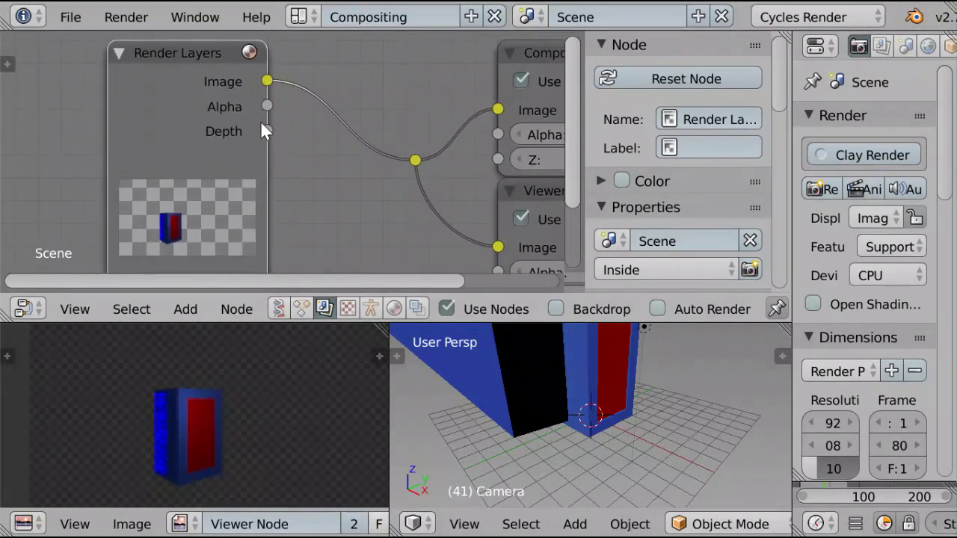
middle_drag(267, 128, 261, 79)
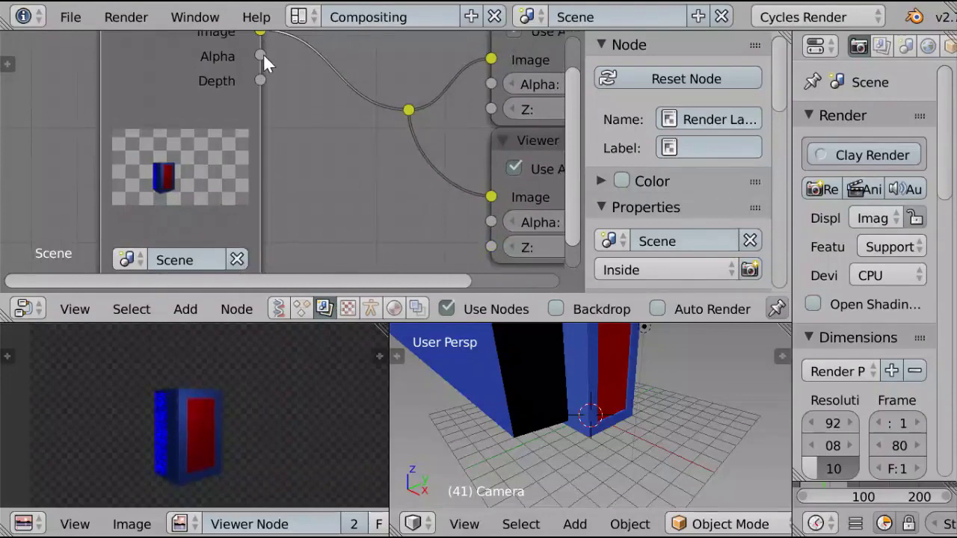
drag(260, 56, 410, 111)
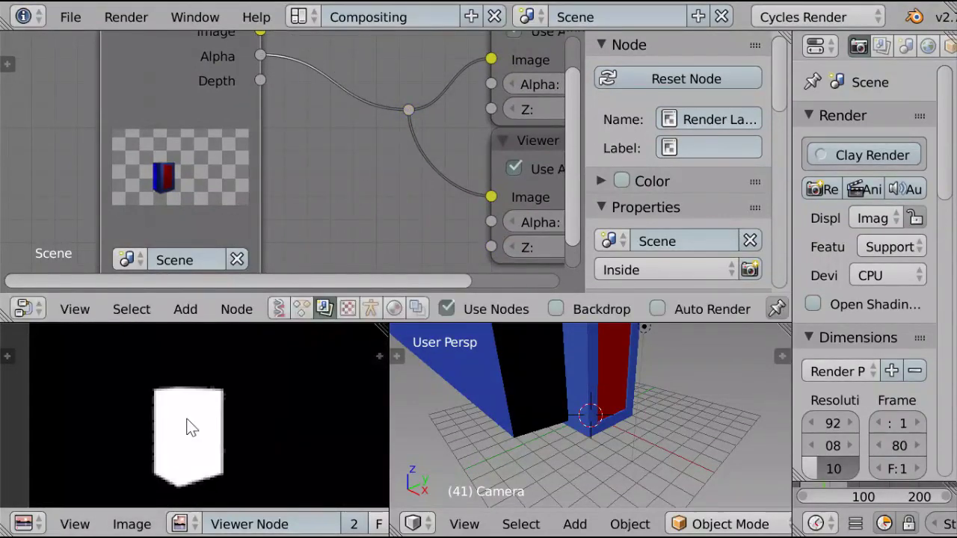
Move the Inside Render Layers node up to make room and place a duplicate of it directly below.
scroll(396, 216, down, 3)
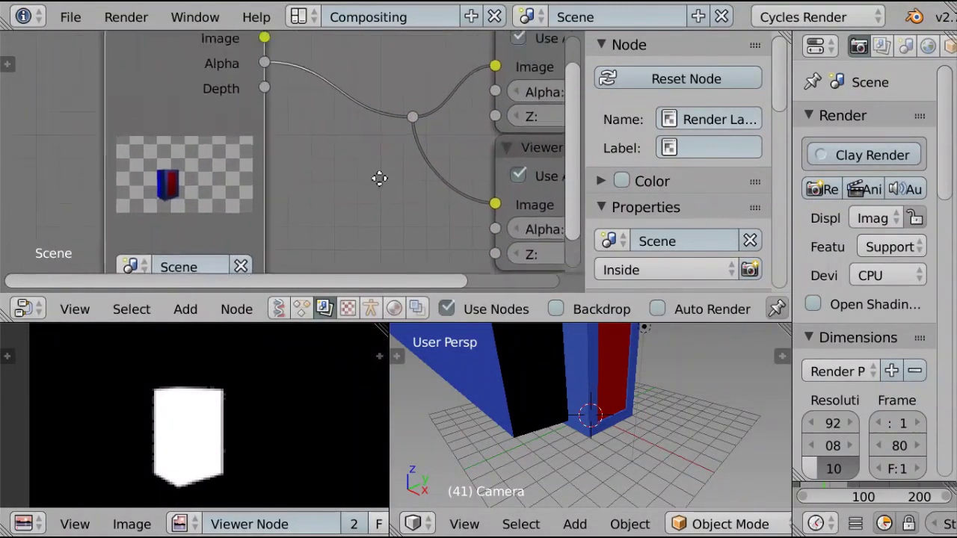
drag(262, 151, 212, 64)
middle_drag(309, 70, 300, 257)
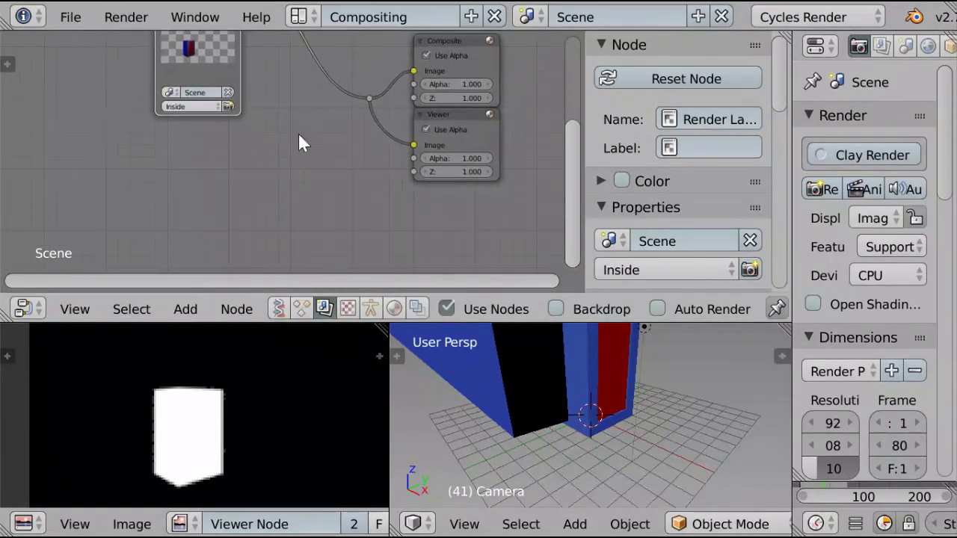
key(shift+d)
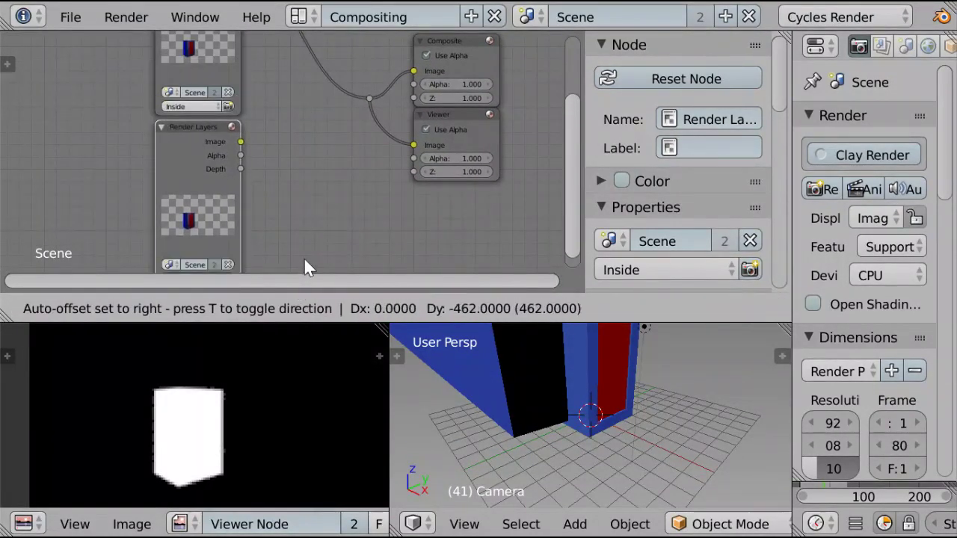
click(303, 262)
Set the duplicated Render Layers node to the Outside layer and link its Image output to the reroute point.
scroll(331, 85, up, 3)
scroll(261, 172, up, 2)
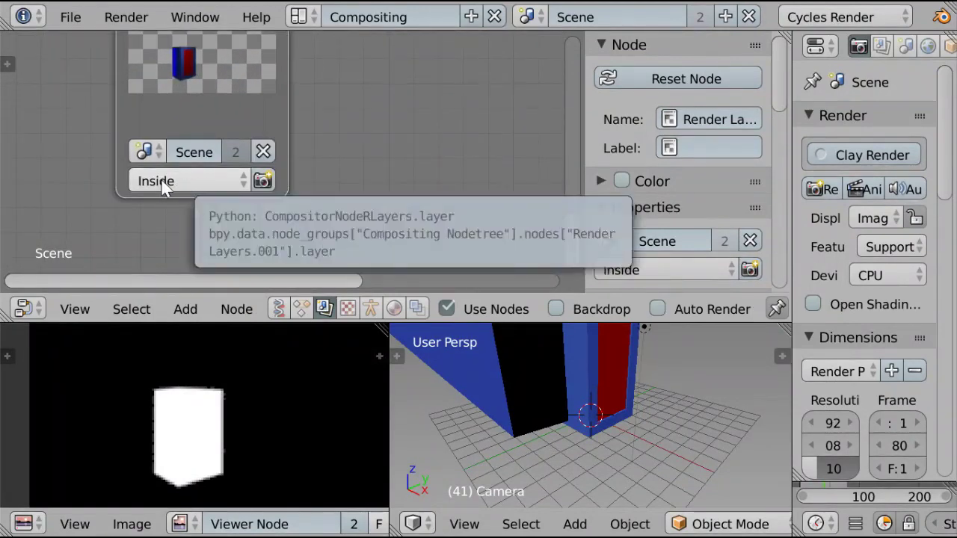
click(207, 183)
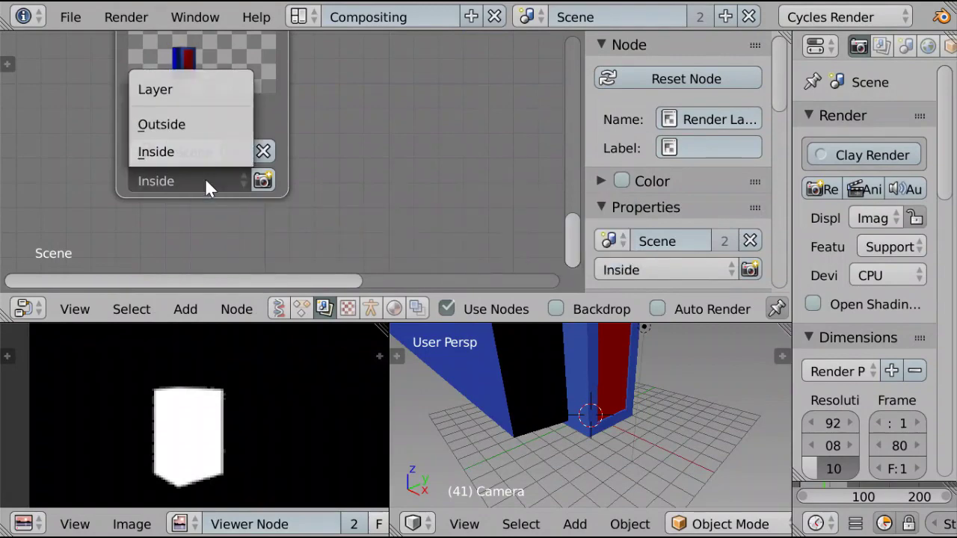
click(215, 133)
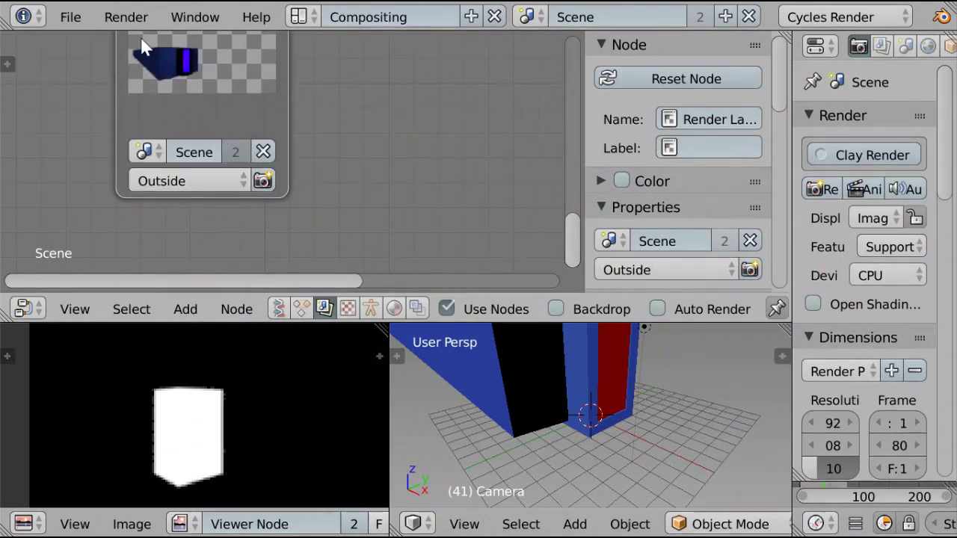
middle_drag(391, 81, 243, 166)
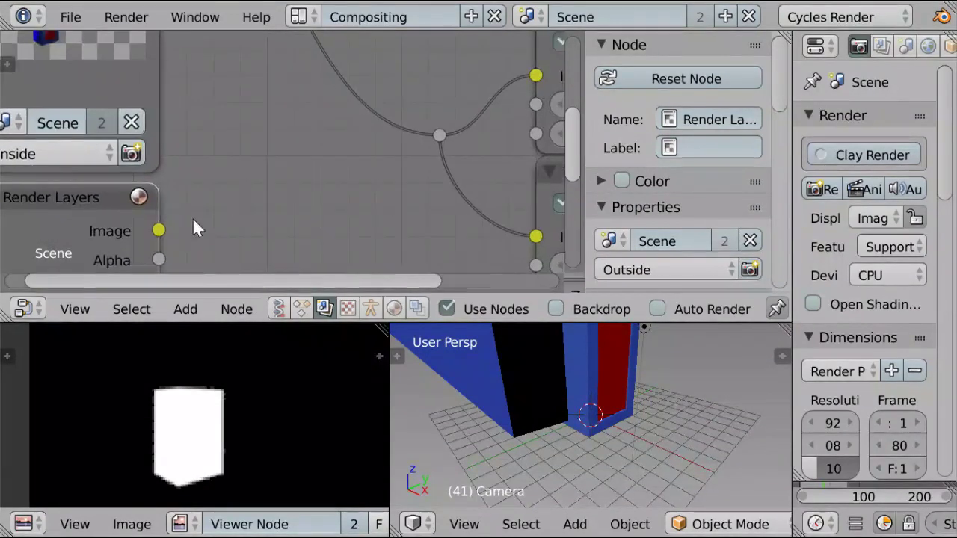
drag(162, 226, 428, 132)
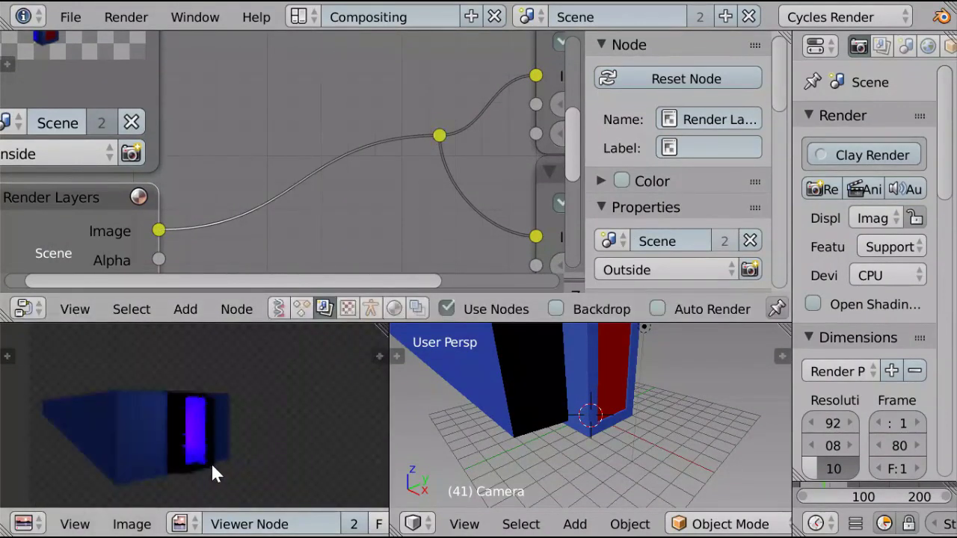
scroll(211, 461, up, 6)
scroll(192, 433, down, 5)
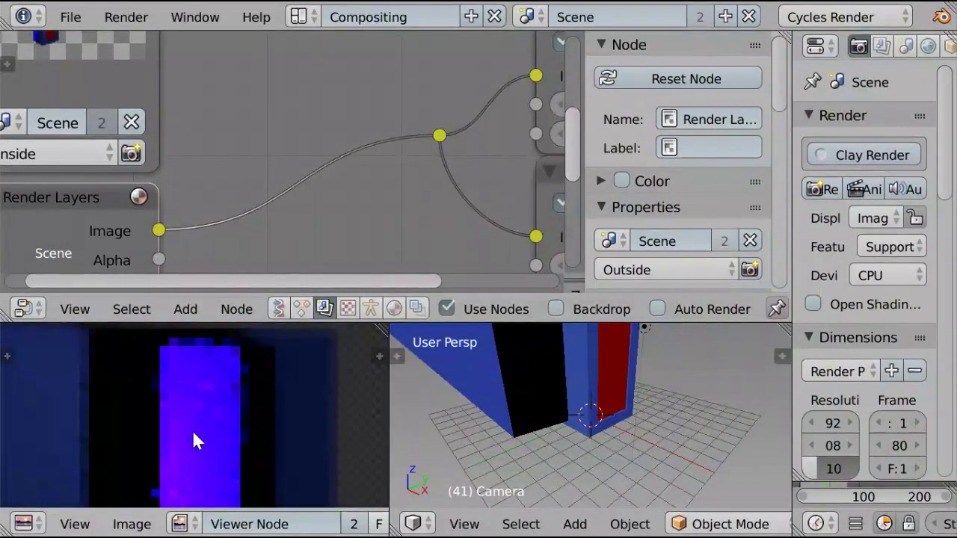
scroll(213, 464, down, 4)
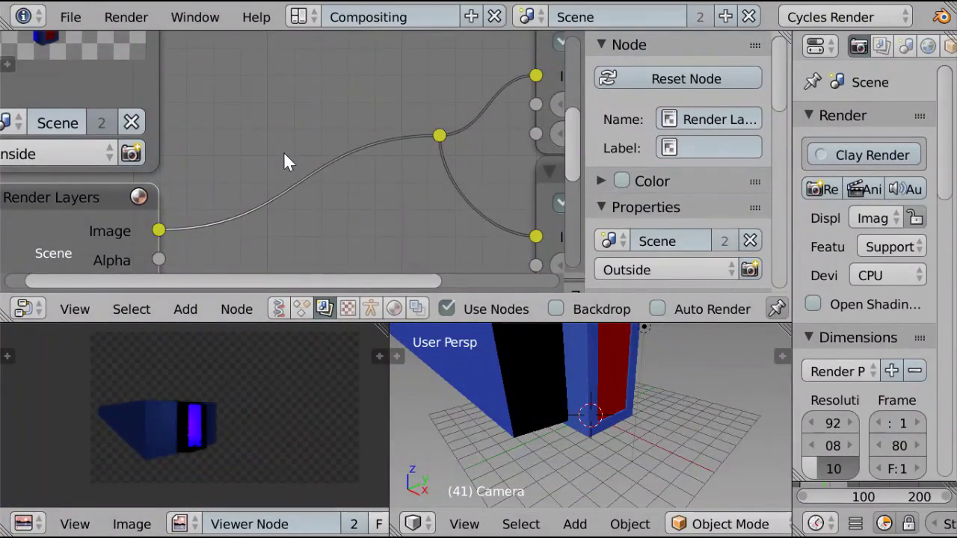
Add a Mix node and insert it into the link between the Outside Render Layers node's Image output and the reroute point.
scroll(284, 153, down, 5)
middle_drag(301, 146, 296, 215)
mouse_move(303, 85)
middle_down()
mouse_move(299, 108)
mouse_move(291, 91)
middle_up()
key(shift+a)
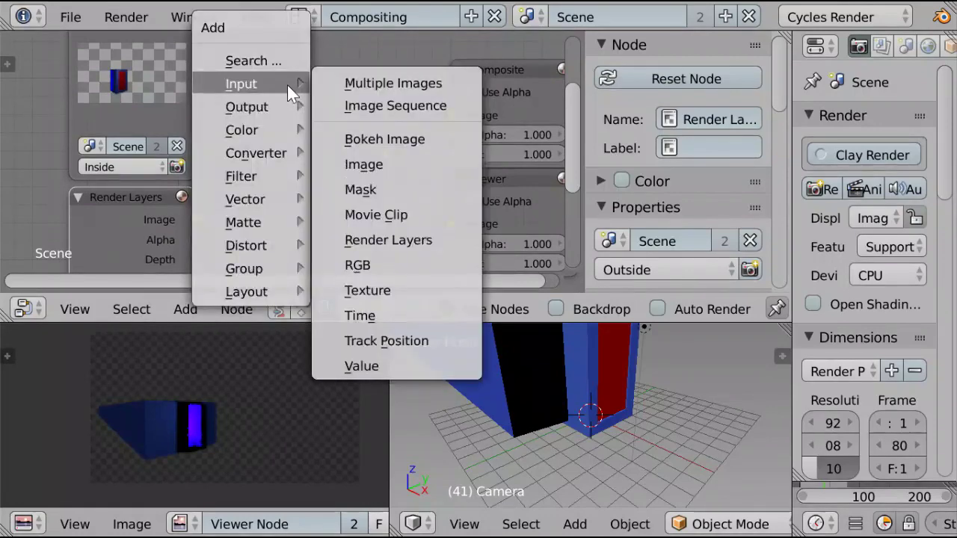
mouse_move(267, 132)
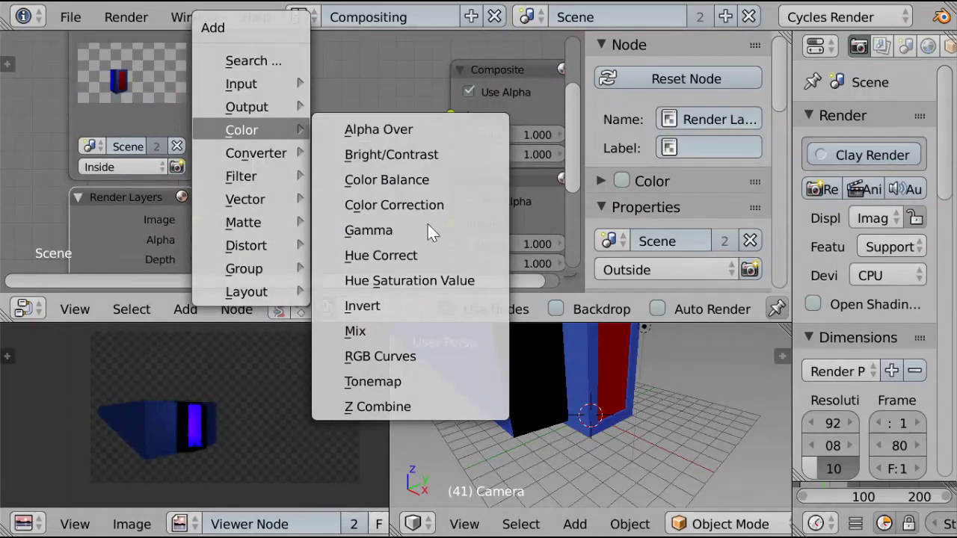
click(372, 329)
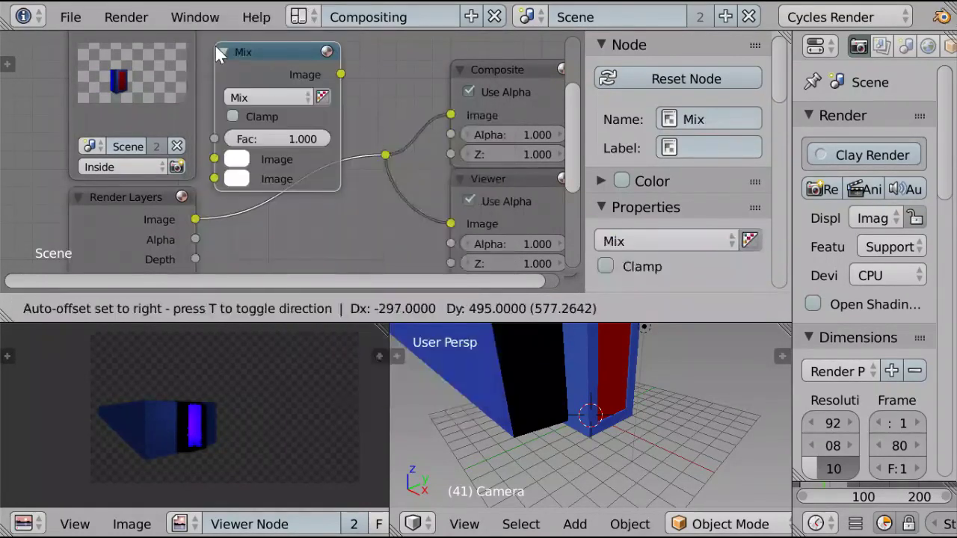
click(228, 54)
middle_drag(230, 82, 274, 145)
middle_drag(236, 43, 247, 67)
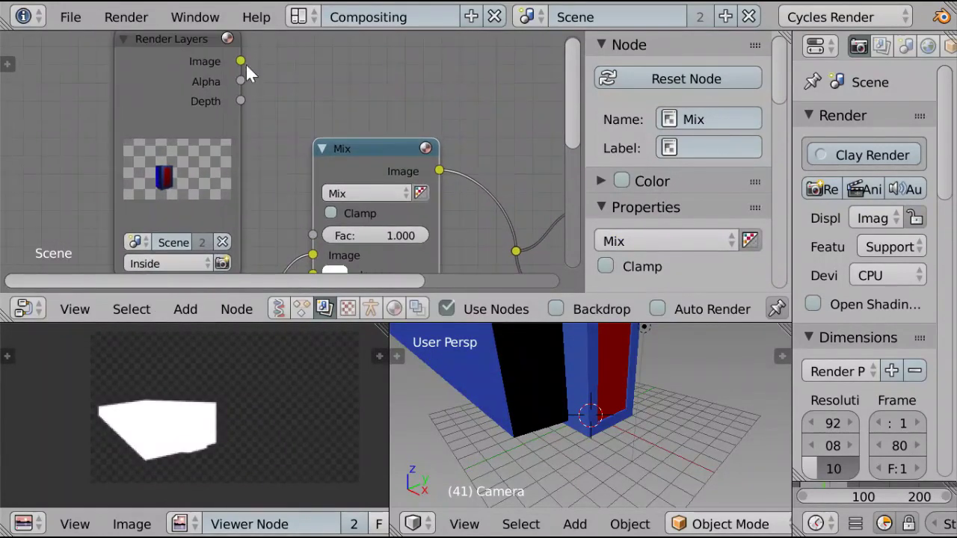
Link the Image output of the Inside render layer to the Mix node's first Image input and inspect the viewer result.
drag(245, 58, 312, 256)
middle_drag(286, 225, 258, 165)
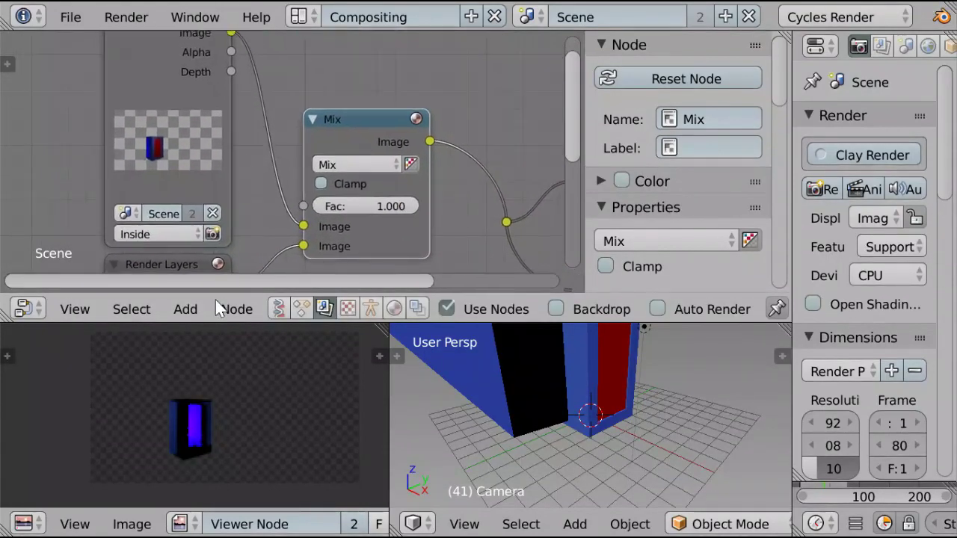
scroll(192, 447, up, 4)
scroll(198, 438, up, 3)
scroll(199, 436, down, 4)
mouse_move(200, 435)
middle_down()
mouse_move(183, 369)
mouse_move(196, 429)
middle_up()
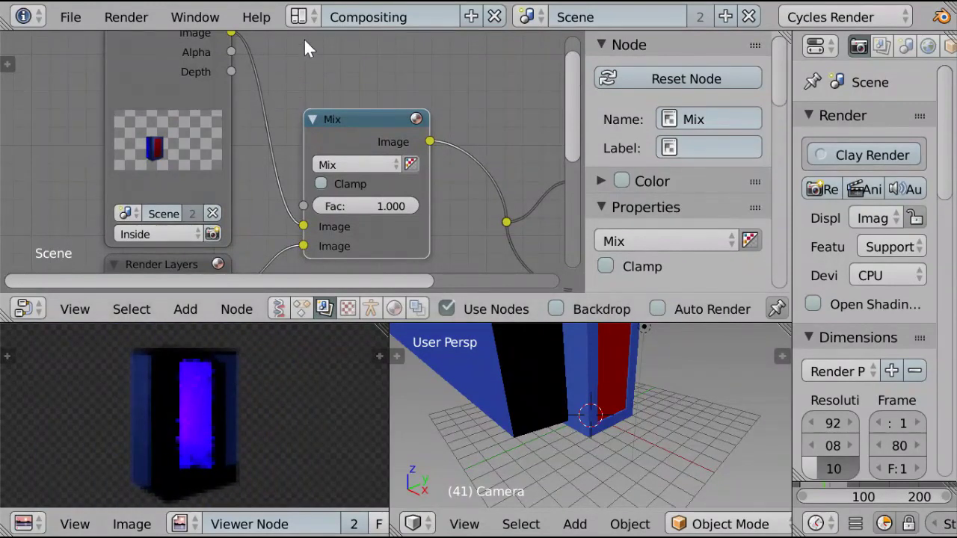
Switch to the Default screen layout and enable the Material Index pass for the Inside render layer.
click(301, 16)
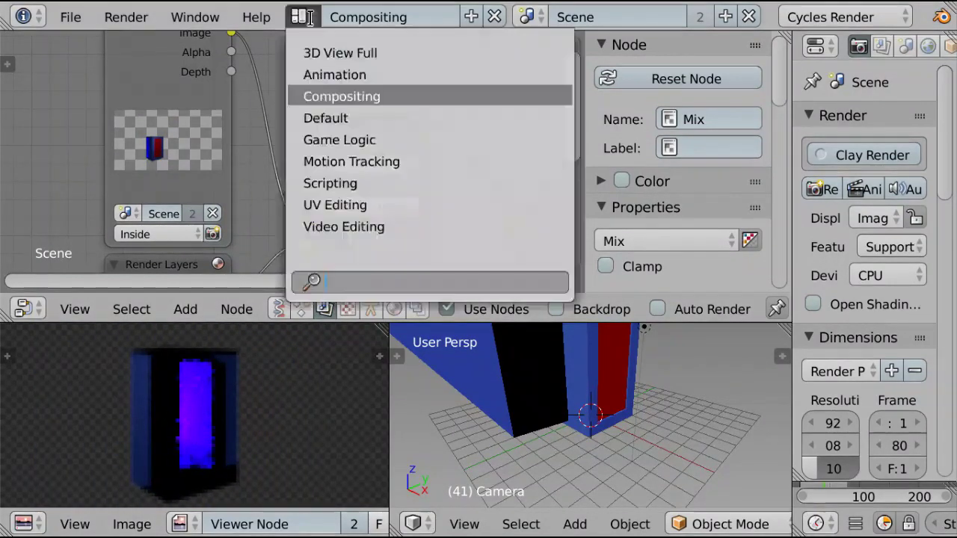
click(310, 118)
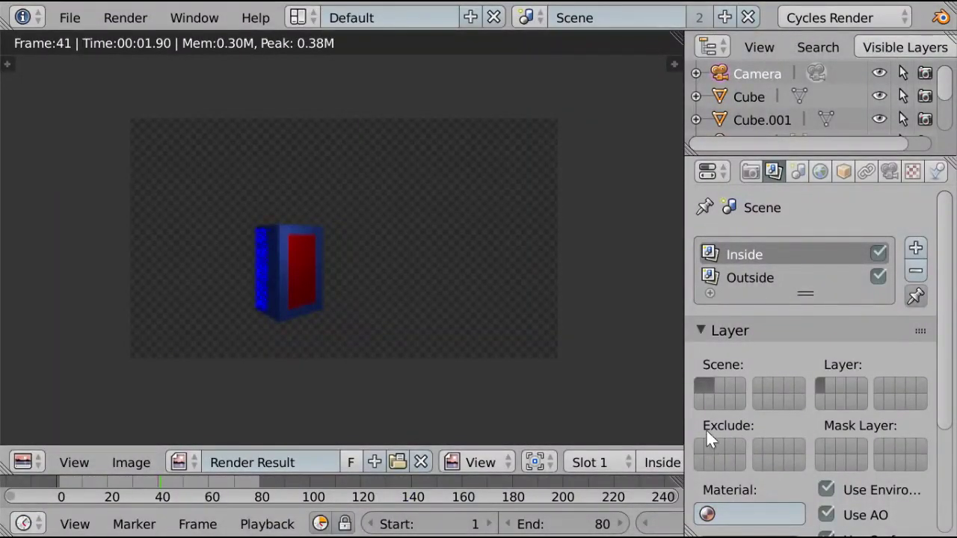
scroll(708, 433, down, 5)
click(745, 447)
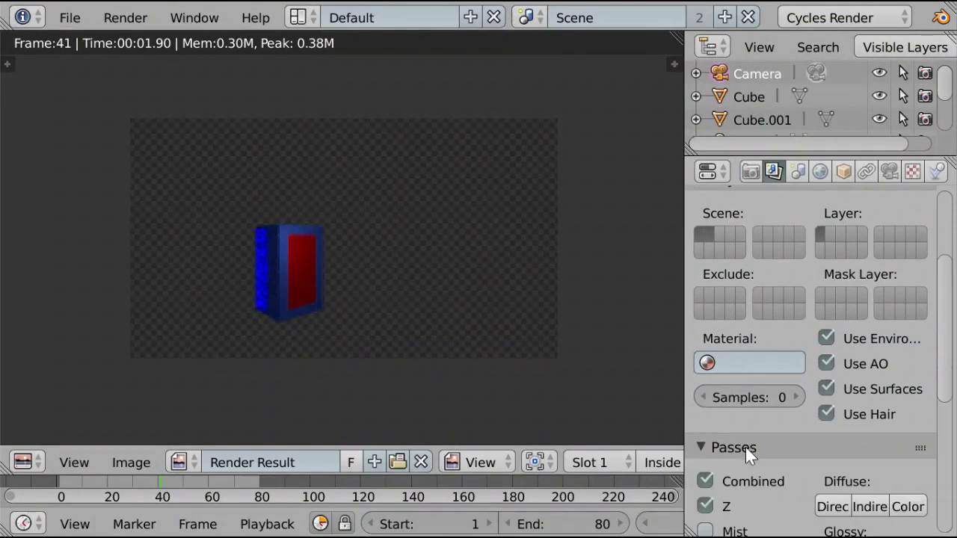
scroll(745, 447, down, 7)
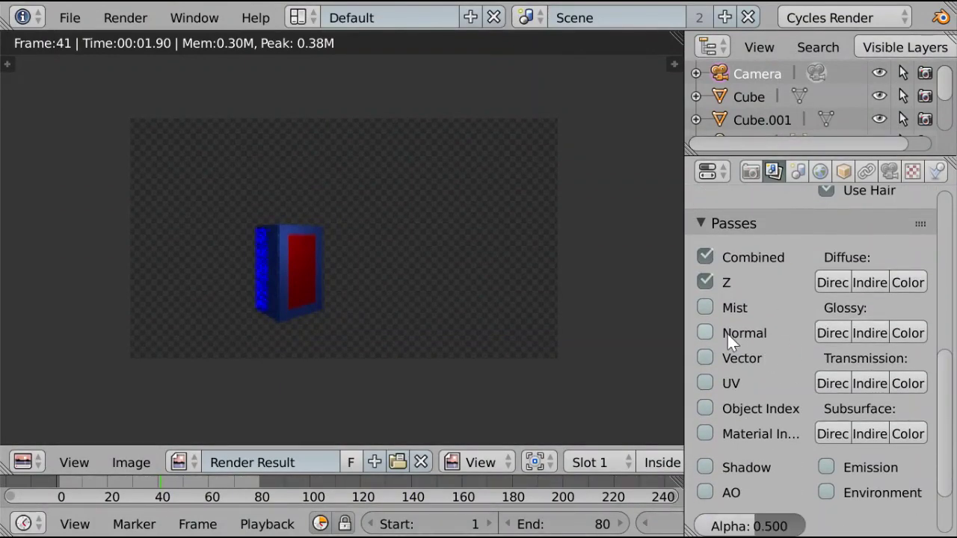
scroll(738, 334, down, 2)
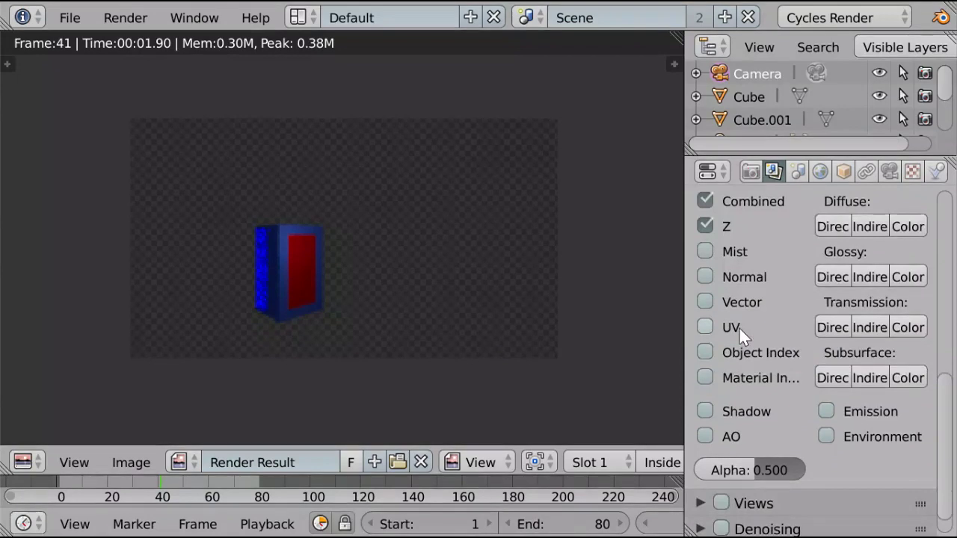
click(746, 378)
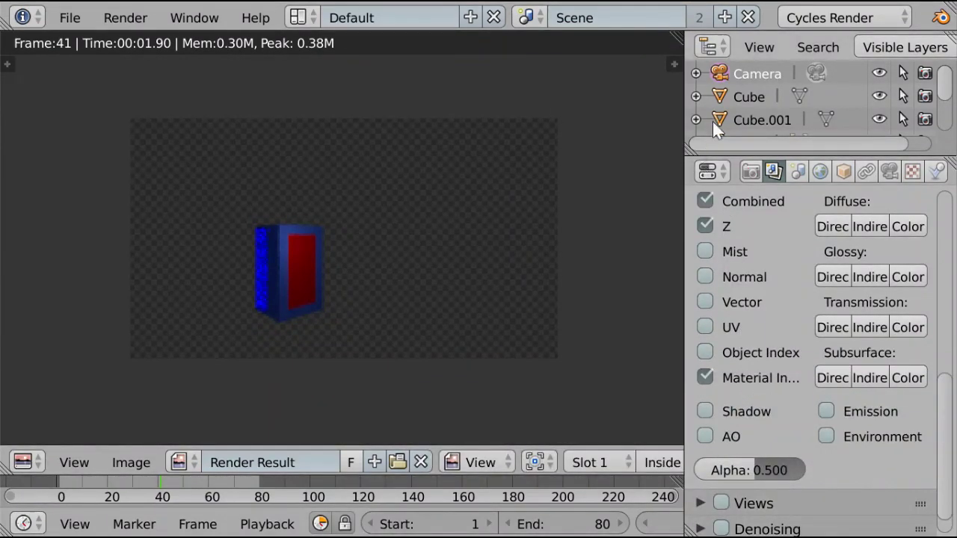
Select the TardisOutside object and check the pass index in its Red material's settings.
scroll(745, 97, down, 3)
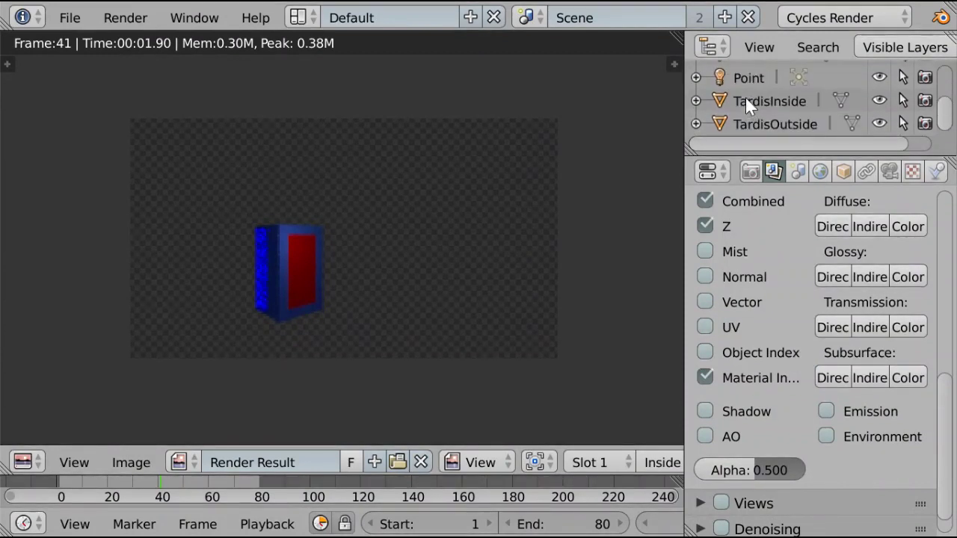
click(744, 98)
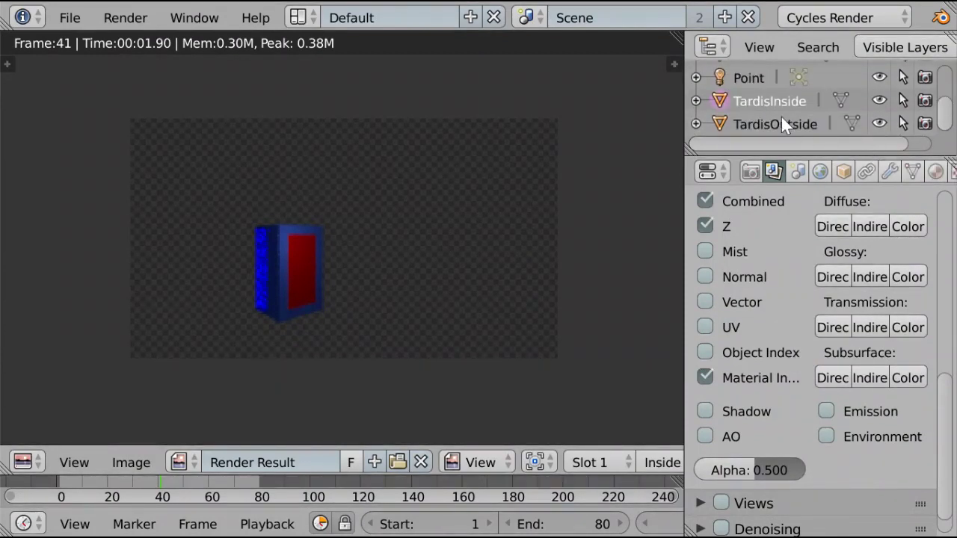
click(781, 122)
click(935, 172)
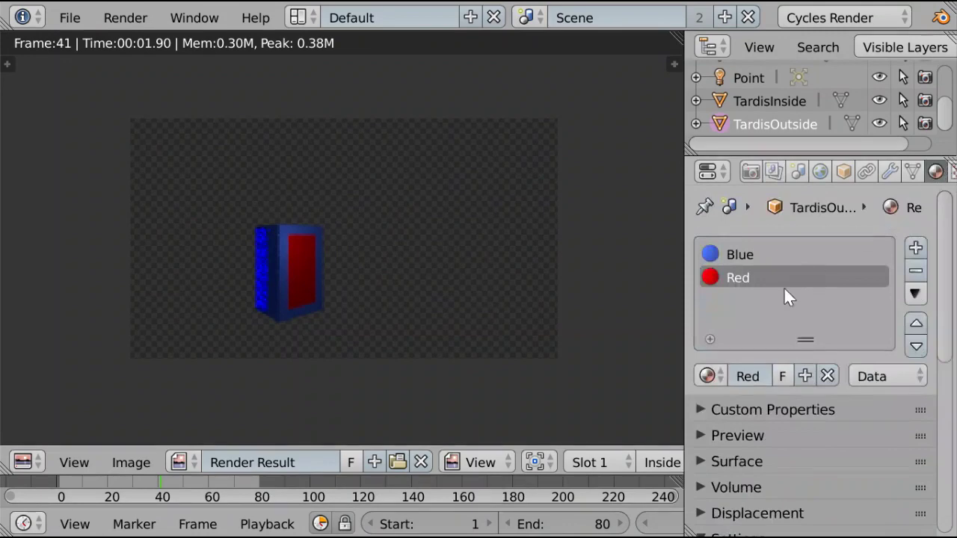
scroll(783, 287, down, 5)
scroll(742, 368, down, 5)
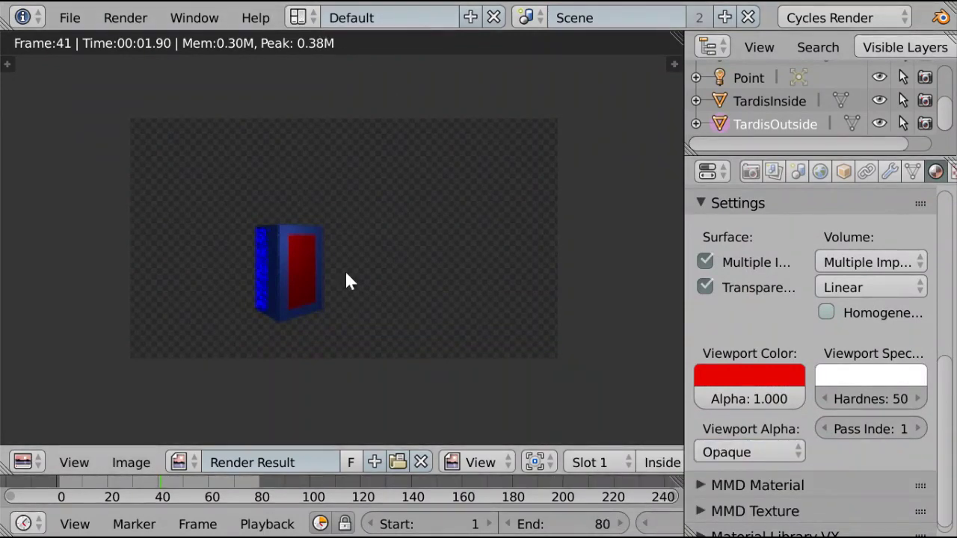
Render the current frame and, in the Compositing layout, link the Inside layer's IndexMA output to the Mix node's Fac input.
key(F12)
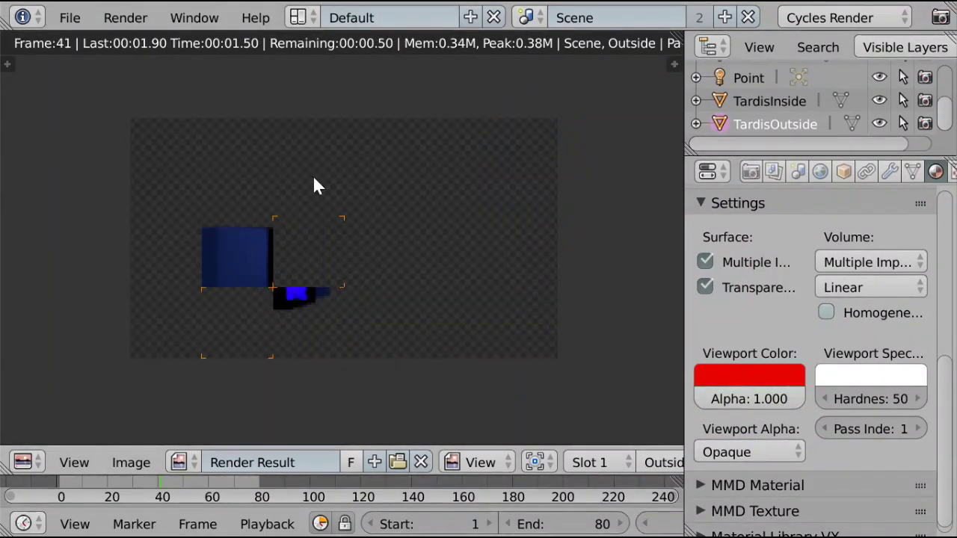
click(305, 18)
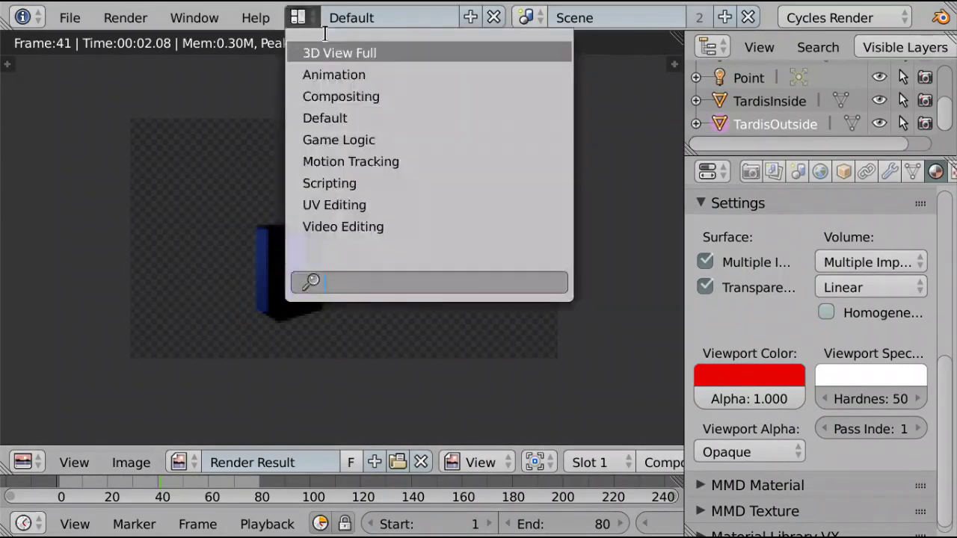
click(371, 97)
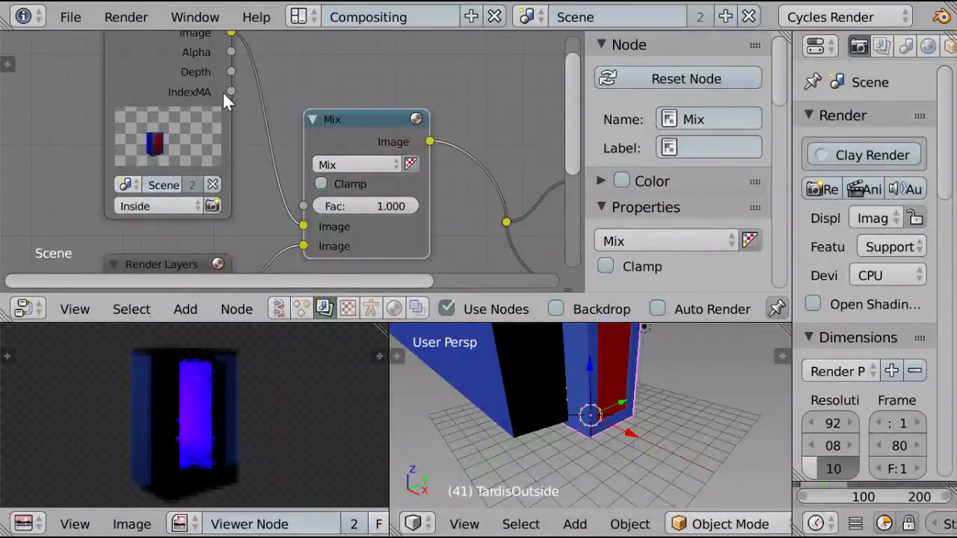
drag(233, 91, 299, 210)
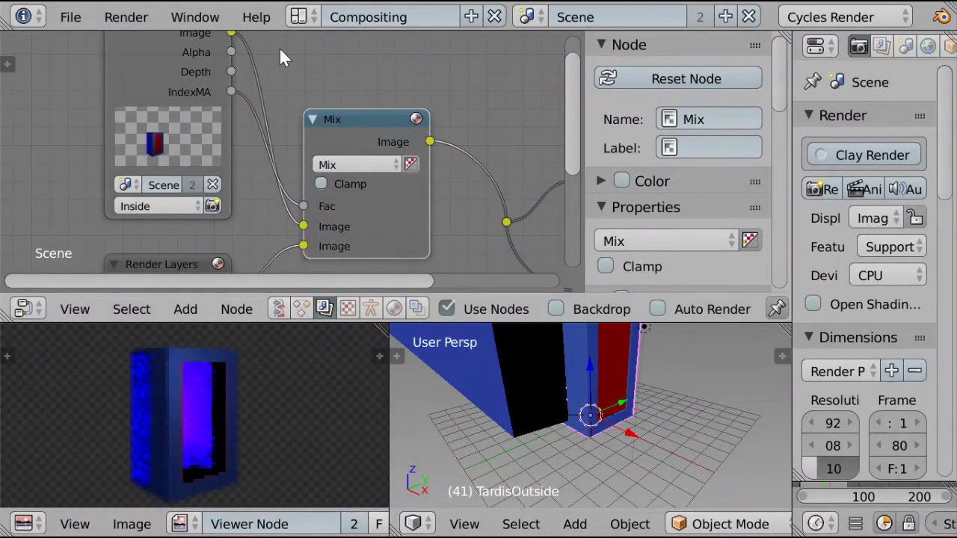
scroll(226, 393, up, 6)
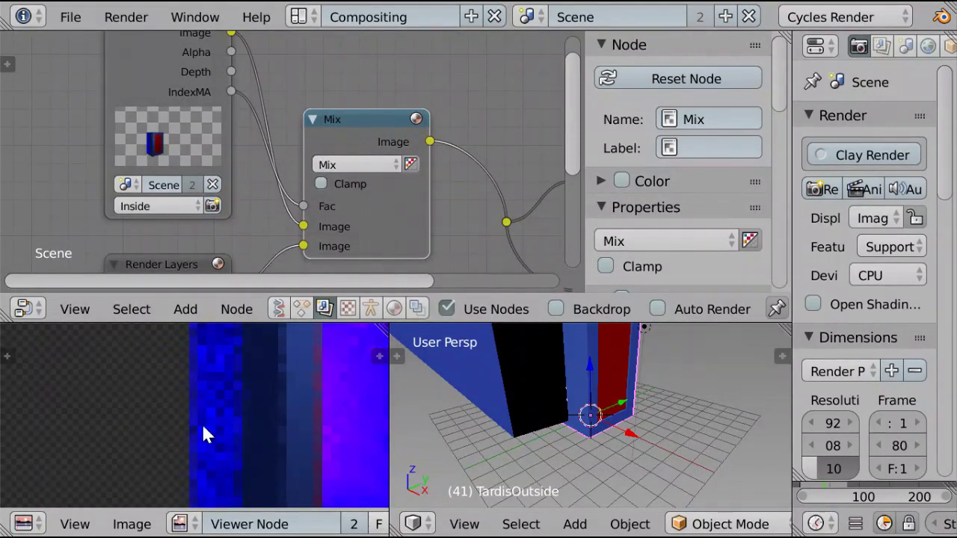
Back in the Default layout, exclude scene layer 2 from the Inside render layer and scene layer 1 from the Outside render layer.
click(317, 16)
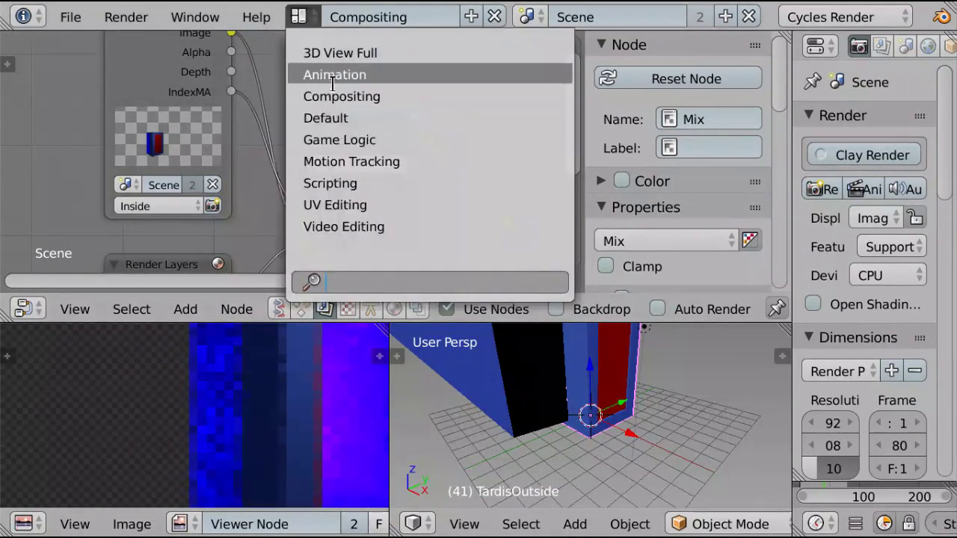
click(328, 117)
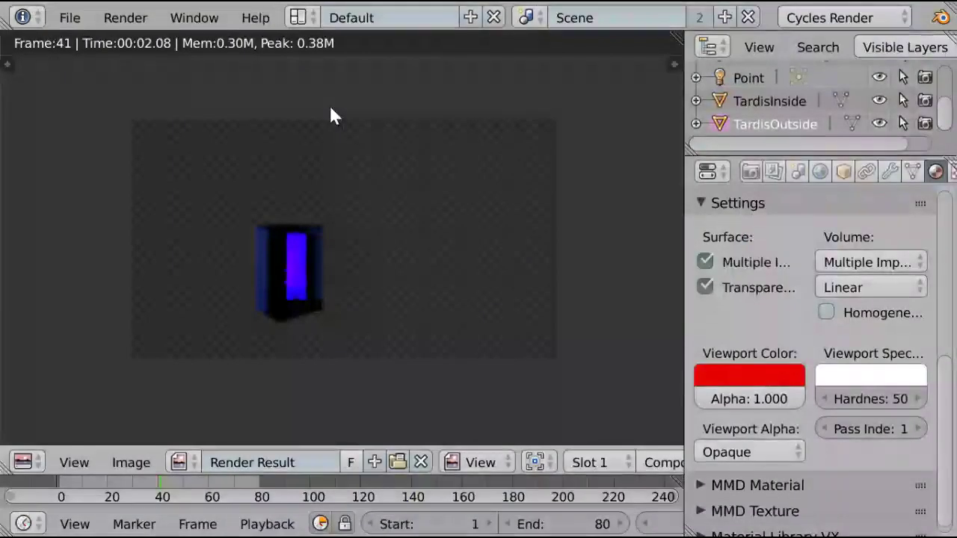
click(772, 171)
scroll(770, 278, up, 5)
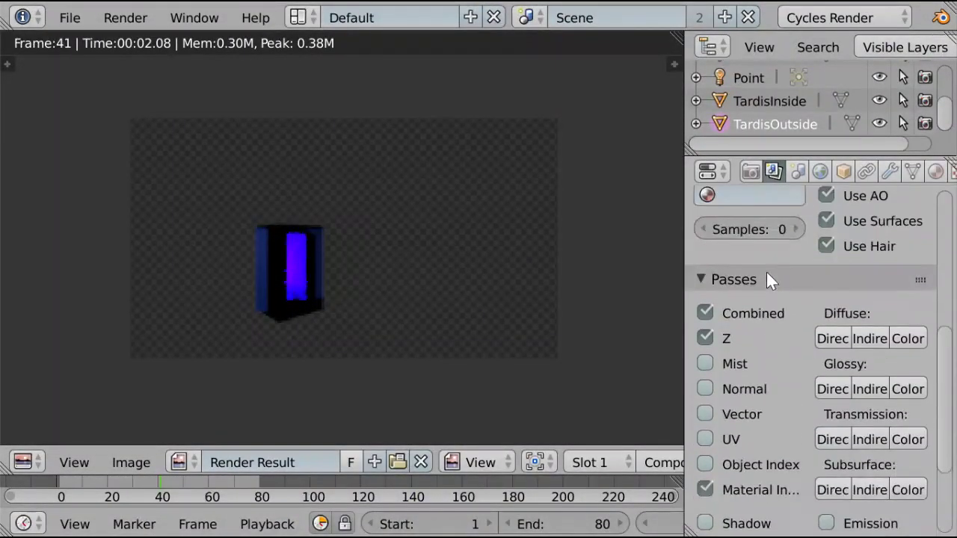
scroll(794, 240, up, 8)
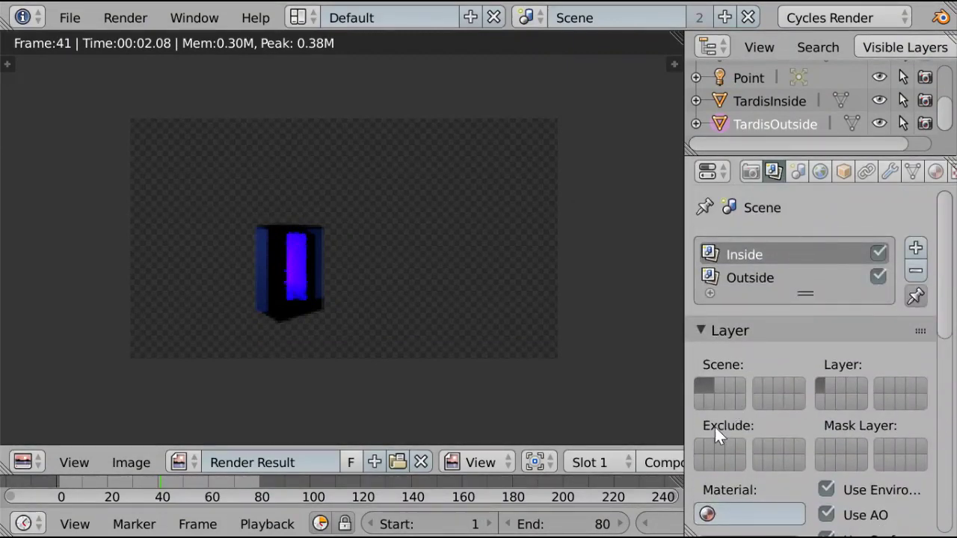
click(710, 441)
click(769, 278)
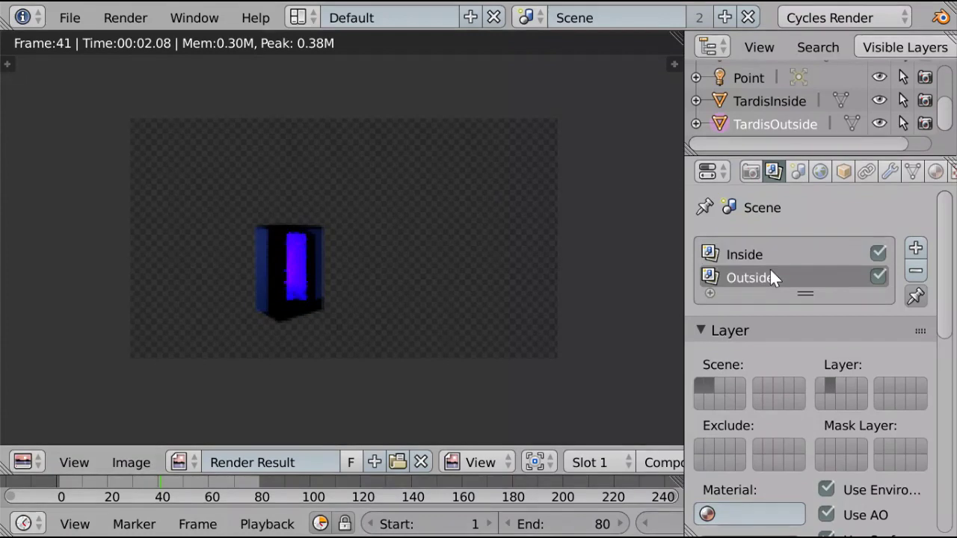
click(701, 447)
Change the render view to the 3D View, view scene layers 2 and 1 separately, and show both layers together.
scroll(515, 460, right, 6)
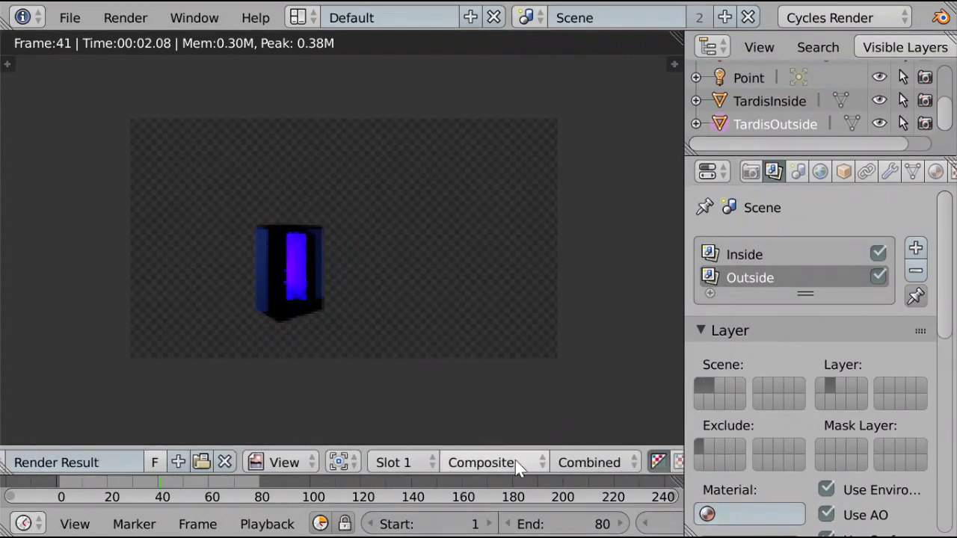
scroll(57, 463, left, 6)
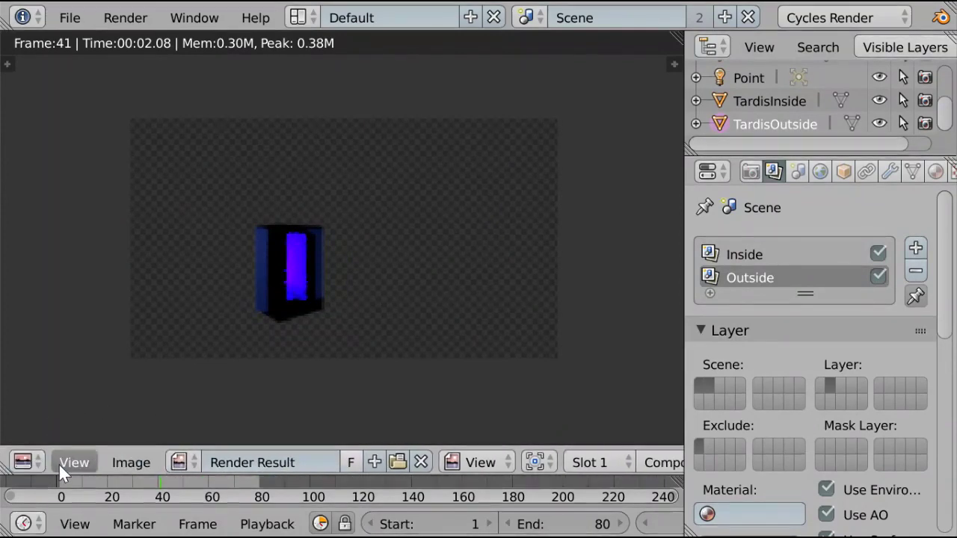
click(33, 464)
click(67, 428)
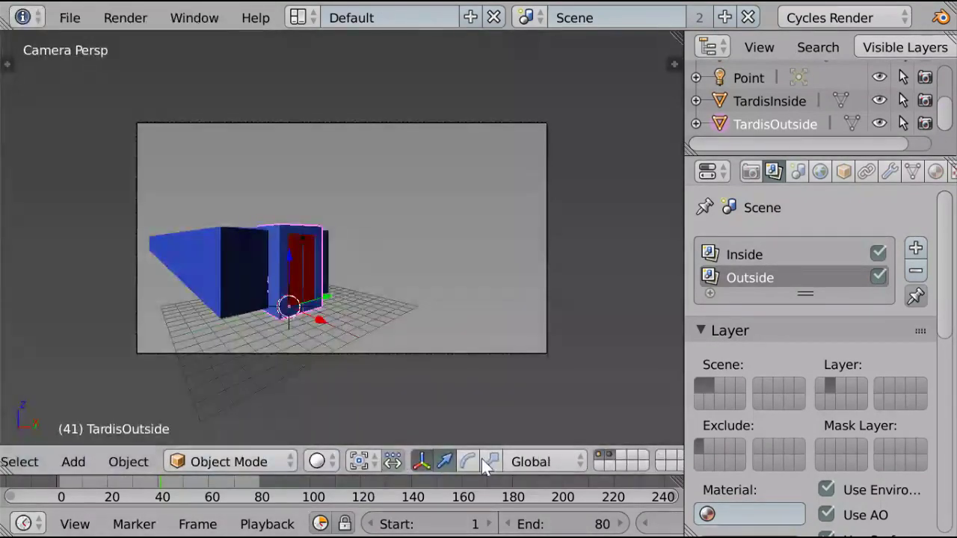
scroll(609, 464, right, 1)
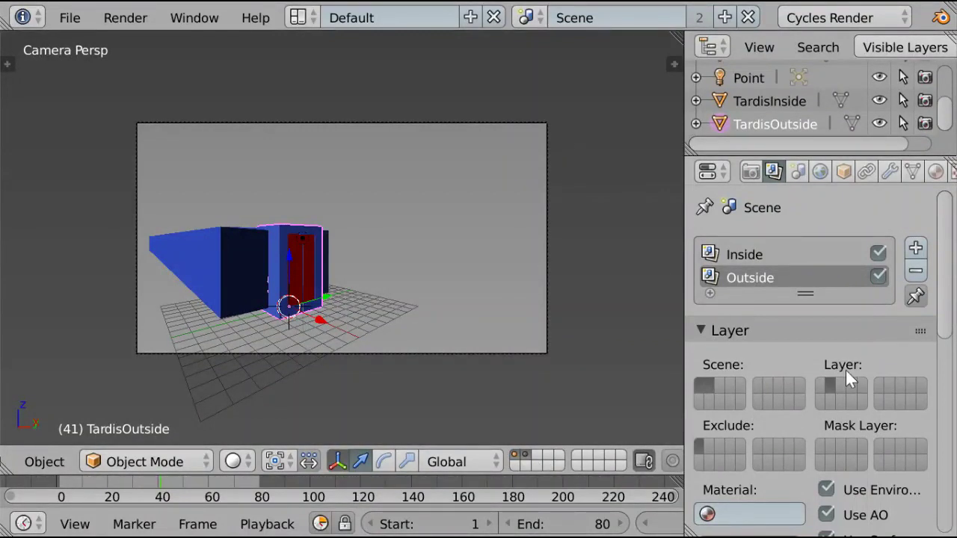
click(526, 454)
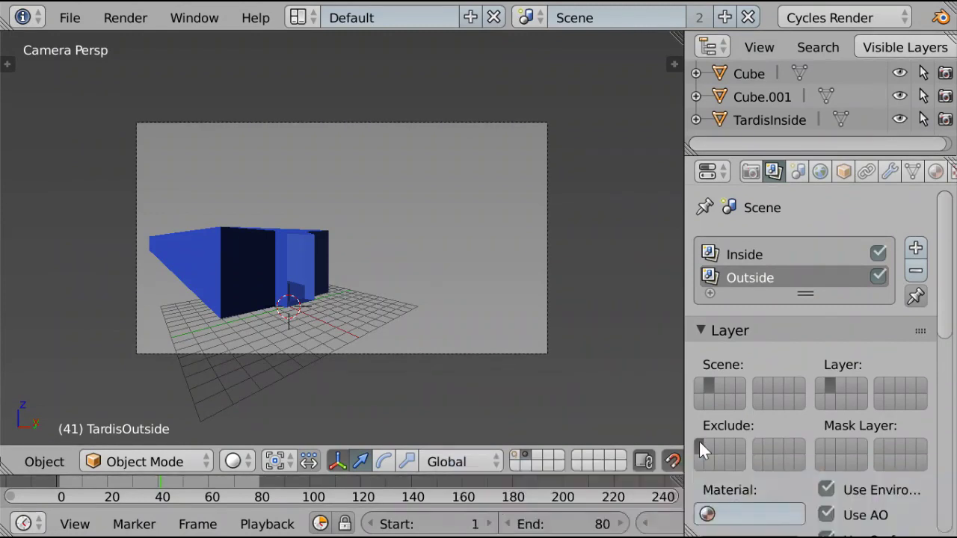
click(512, 456)
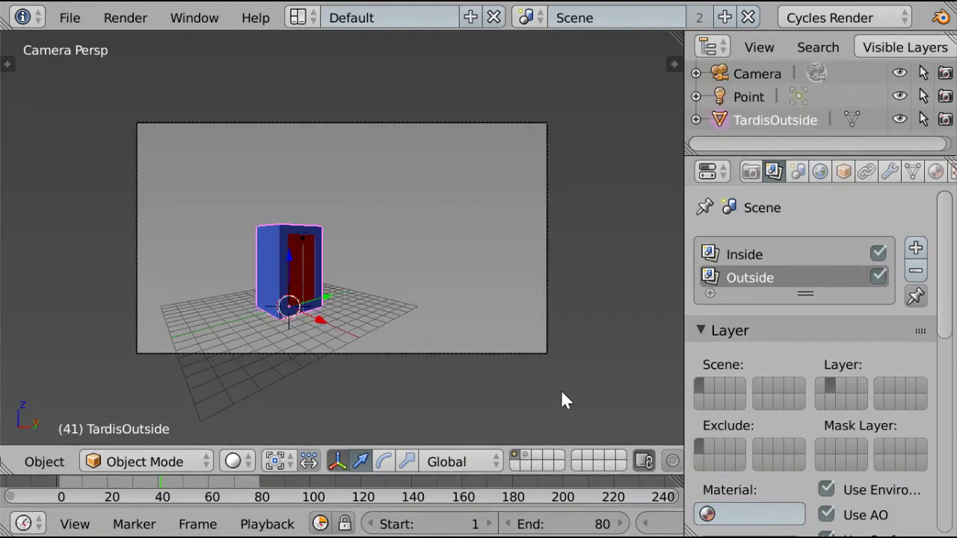
shift+click(525, 455)
Render the current frame and examine the composited box and its doorway up close.
key(F12)
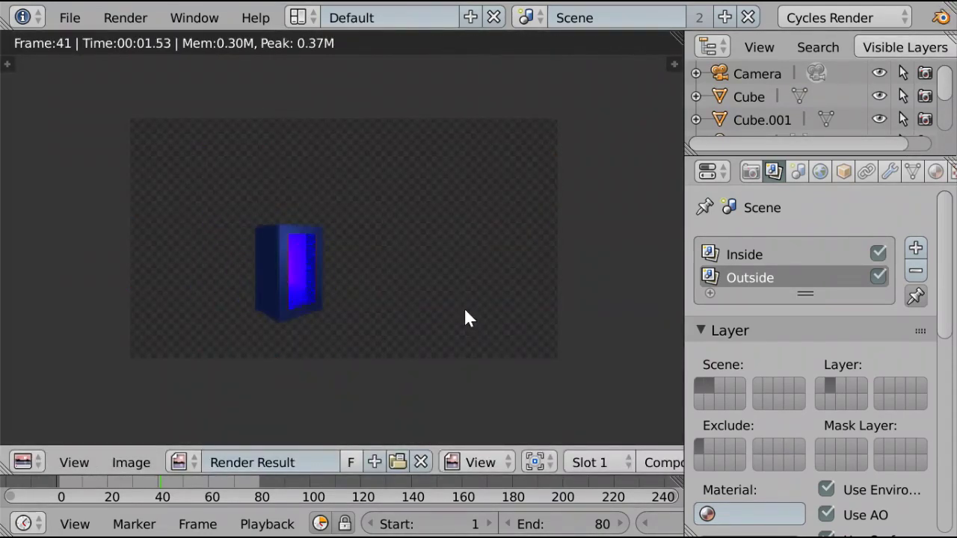
scroll(463, 306, up, 5)
middle_drag(419, 298, 610, 251)
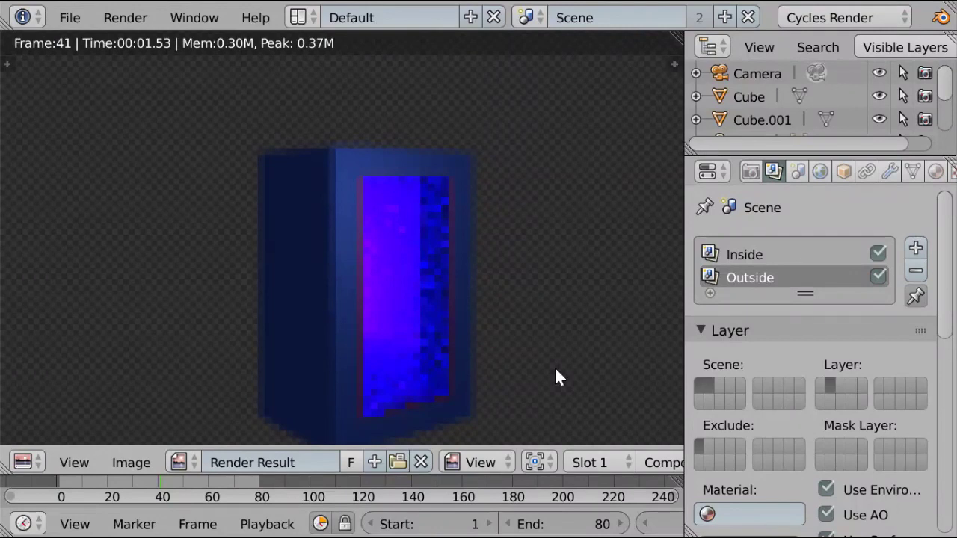
scroll(555, 369, down, 4)
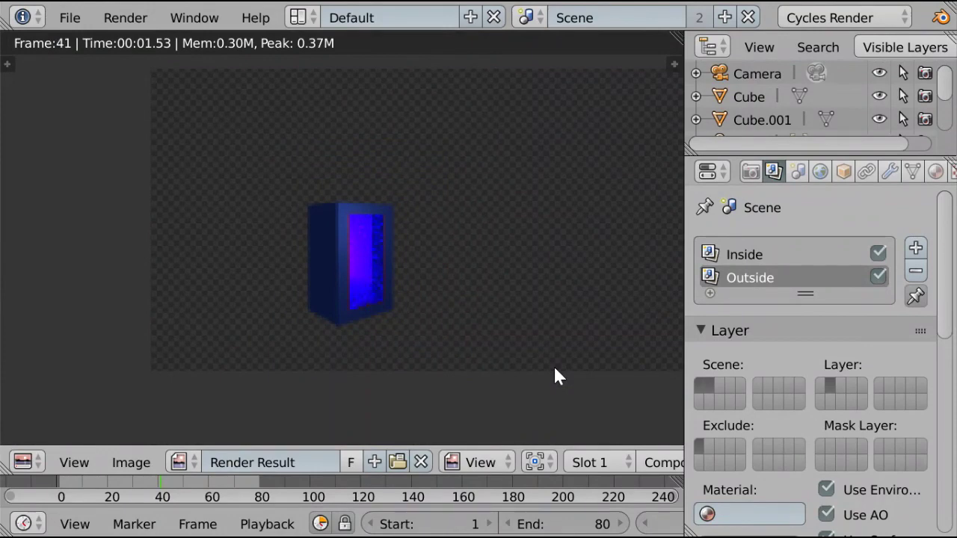
Return to the 3D View, select the TardisInside object and enter Edit Mode on it.
click(21, 464)
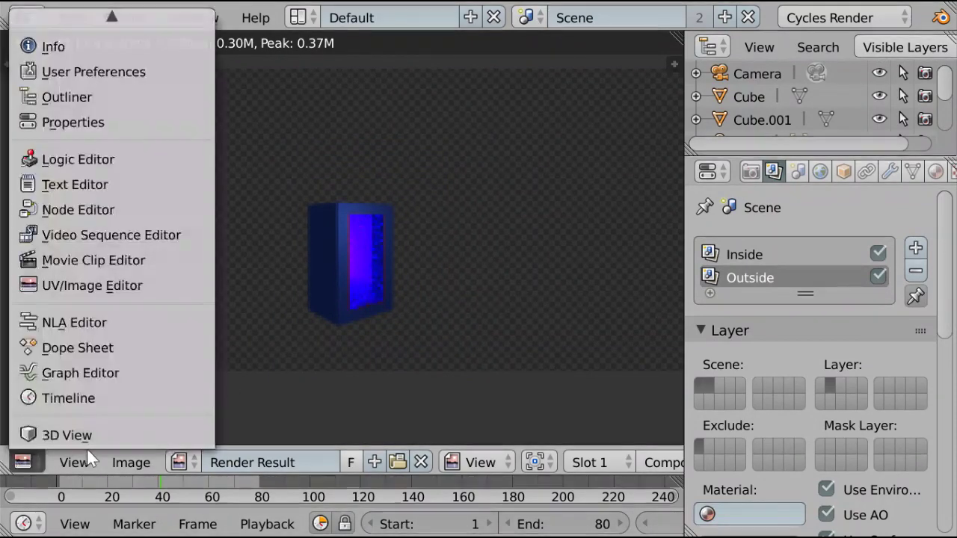
click(98, 438)
middle_drag(299, 299, 259, 332)
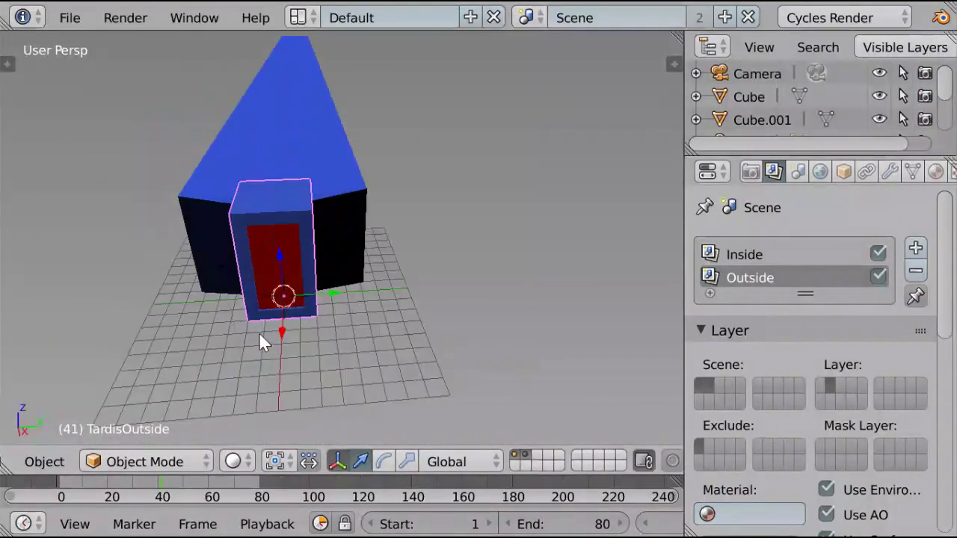
scroll(290, 313, down, 10)
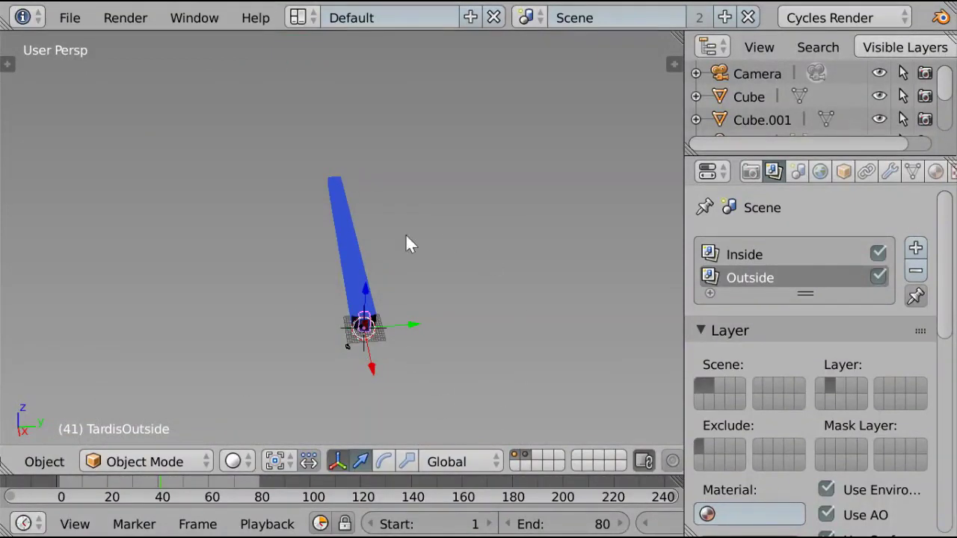
right_click(363, 242)
middle_drag(357, 246, 475, 254)
key(Tab)
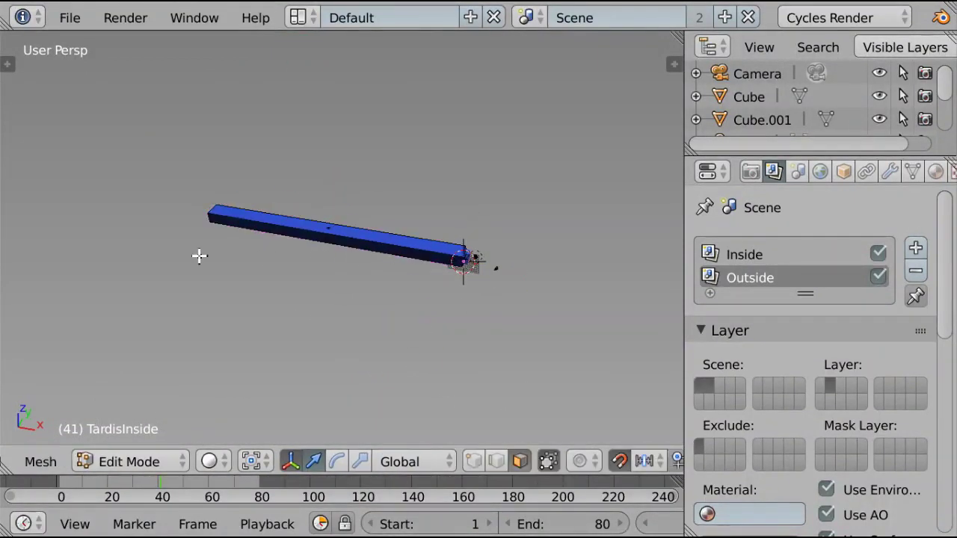
Select all the faces of the interior's far end, move them along X toward the box to shorten the room, and exit Edit Mode.
middle_drag(199, 255, 380, 201)
scroll(299, 267, up, 2)
scroll(217, 333, down, 1)
right_click(219, 348)
shift+right_click(248, 333)
shift+right_click(283, 357)
shift+right_click(251, 366)
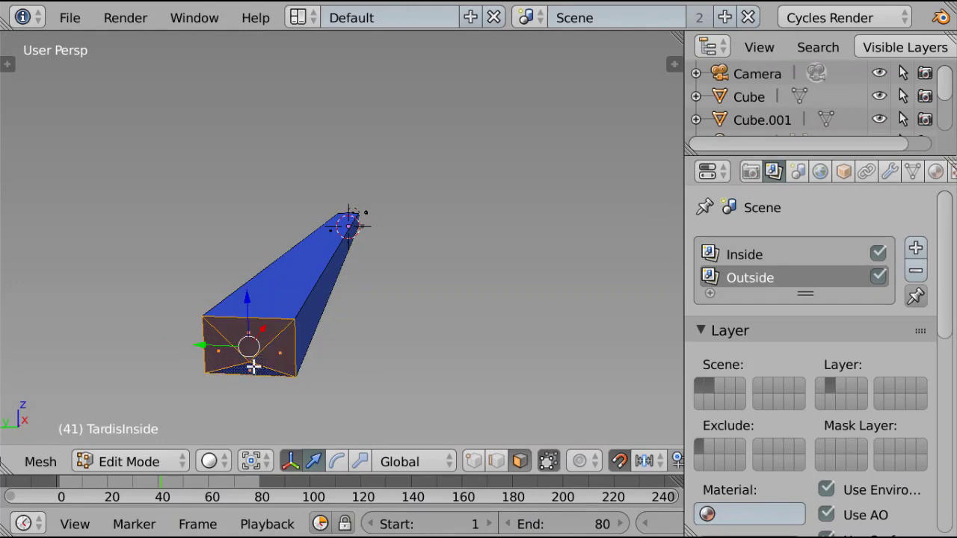
key(KP_7)
drag(289, 236, 456, 235)
key(Home)
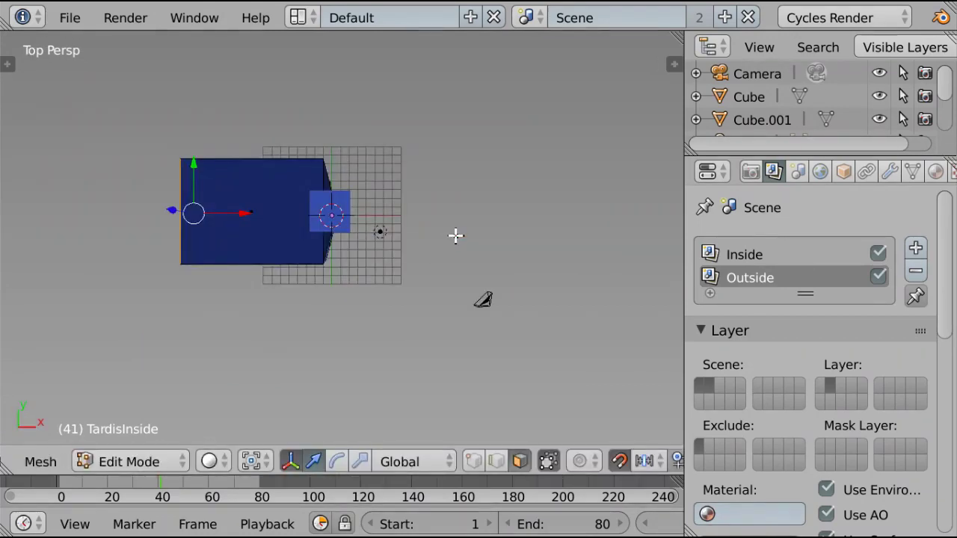
key(Tab)
Add a mesh plane at the base of the Tardis box.
middle_drag(455, 235, 351, 169)
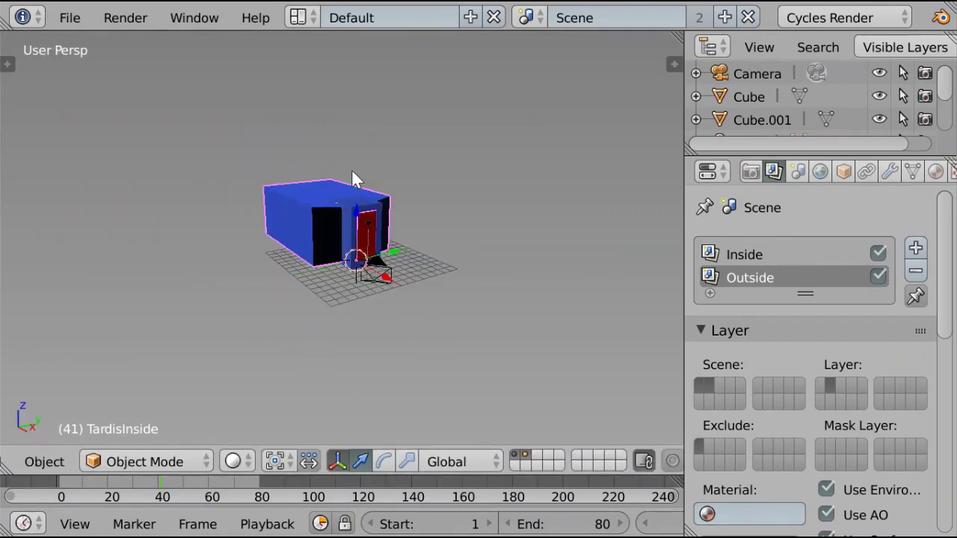
scroll(373, 273, up, 6)
middle_drag(406, 277, 344, 254)
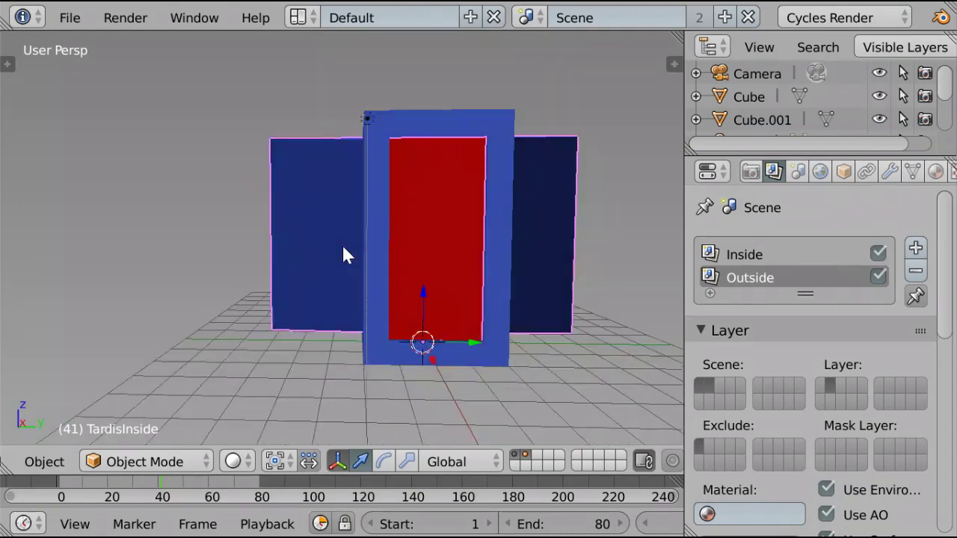
key(shift+a)
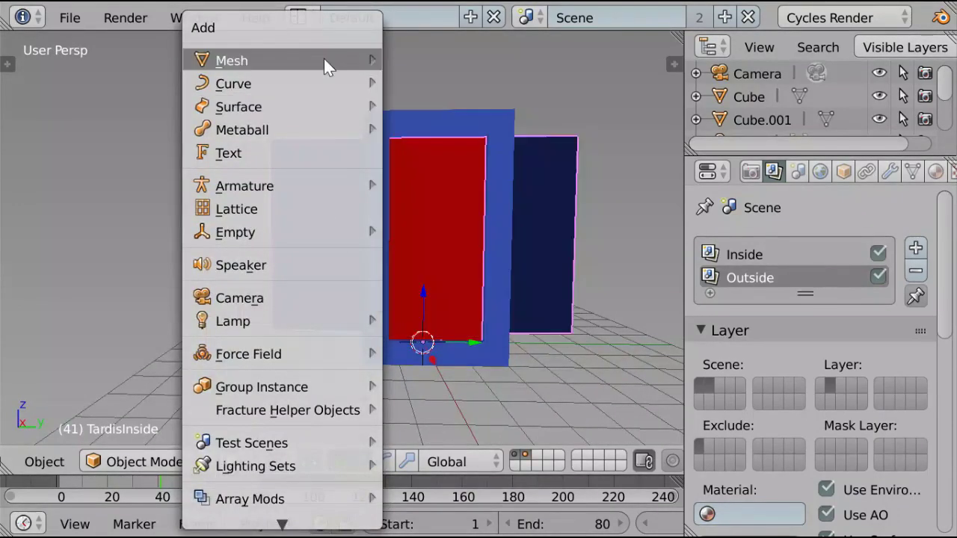
mouse_move(324, 63)
click(452, 59)
scroll(534, 266, down, 2)
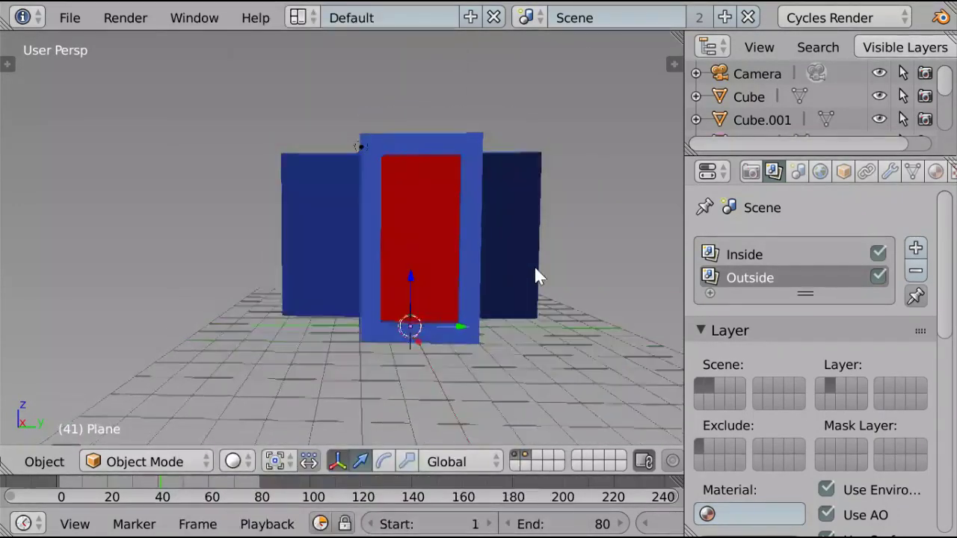
scroll(535, 277, down, 2)
Scale the plane's mesh by 8 in Edit Mode to form a ground surface, and return to Object Mode.
key(Tab)
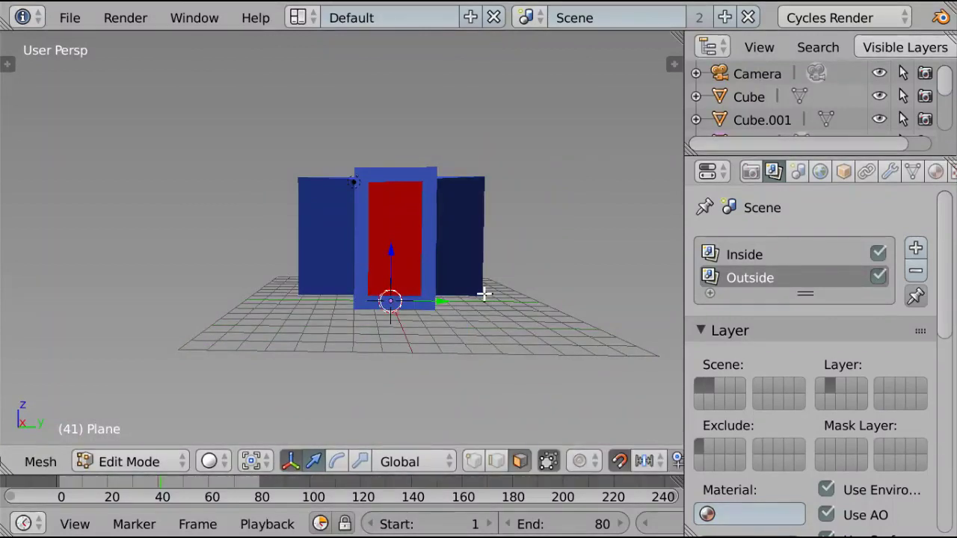
text(s8)
key(Return)
middle_drag(484, 294, 531, 331)
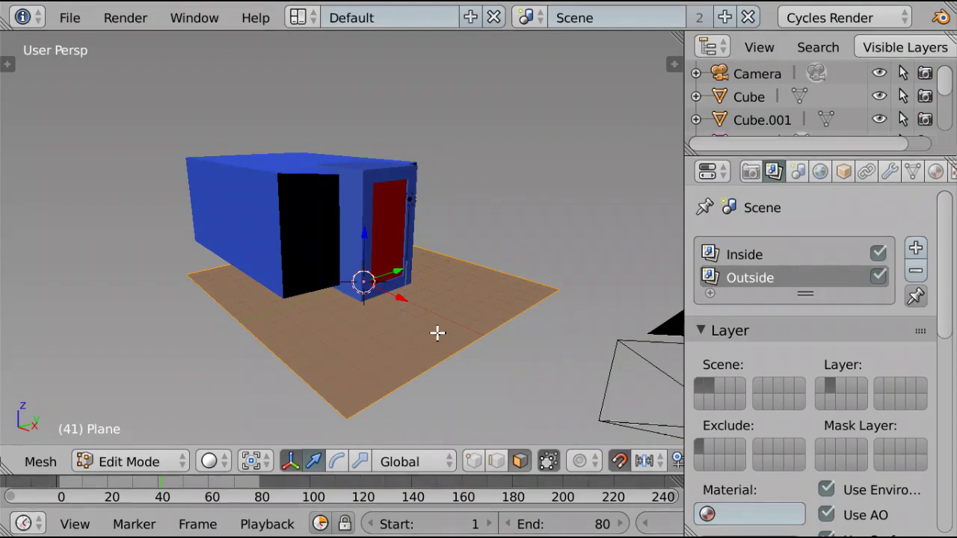
key(Tab)
scroll(543, 428, up, 3)
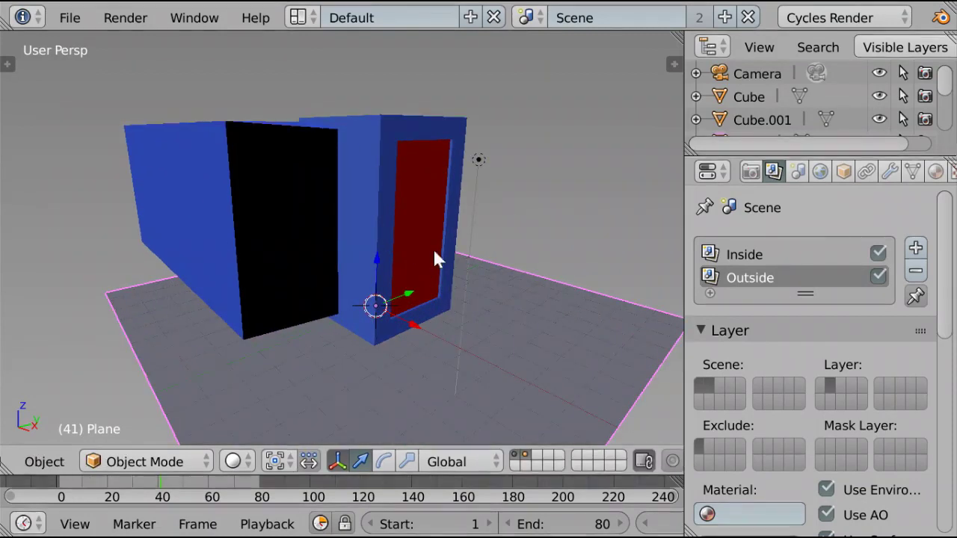
Put the ground plane on scene layer 1 and show scene layers 1 and 2 together.
middle_drag(390, 181, 418, 284)
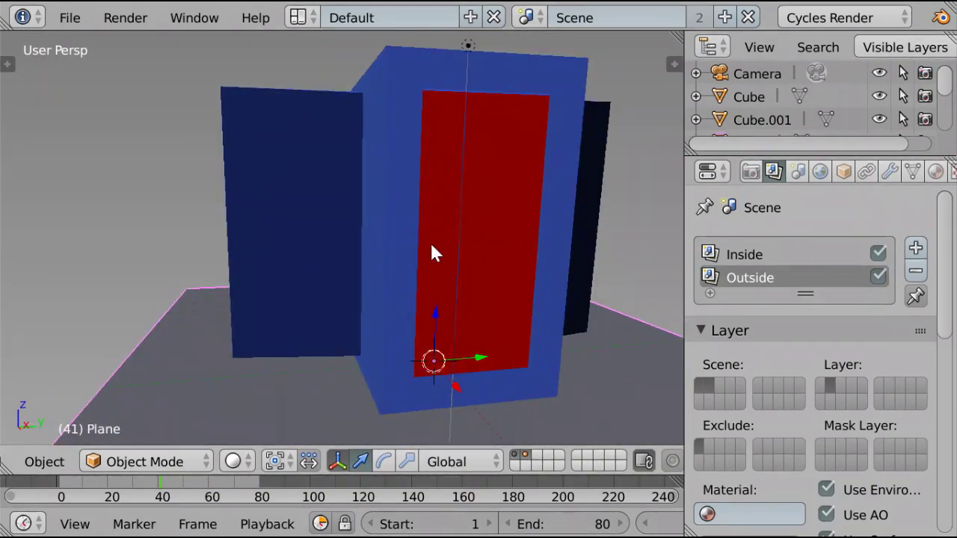
scroll(542, 347, down, 4)
key(m)
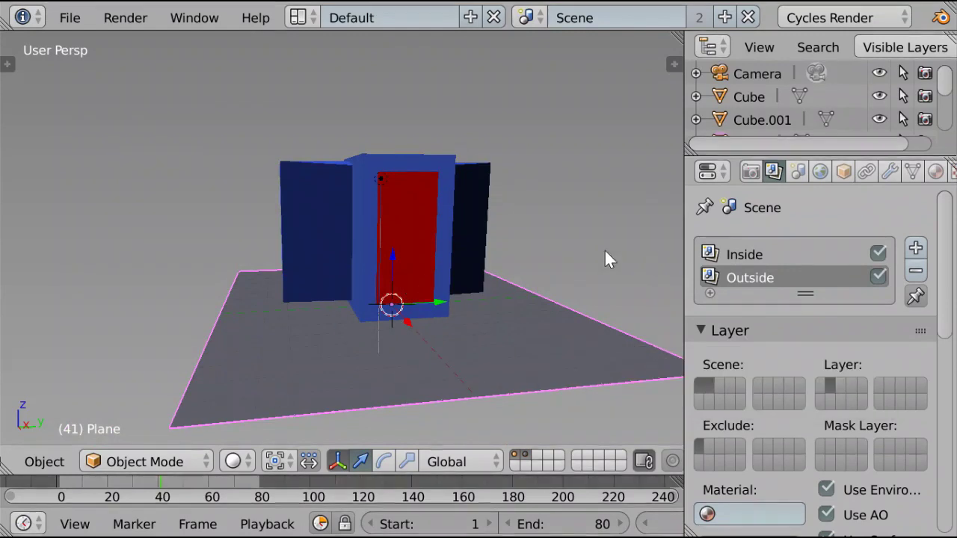
key(1)
key(shift+2)
middle_drag(400, 336, 471, 344)
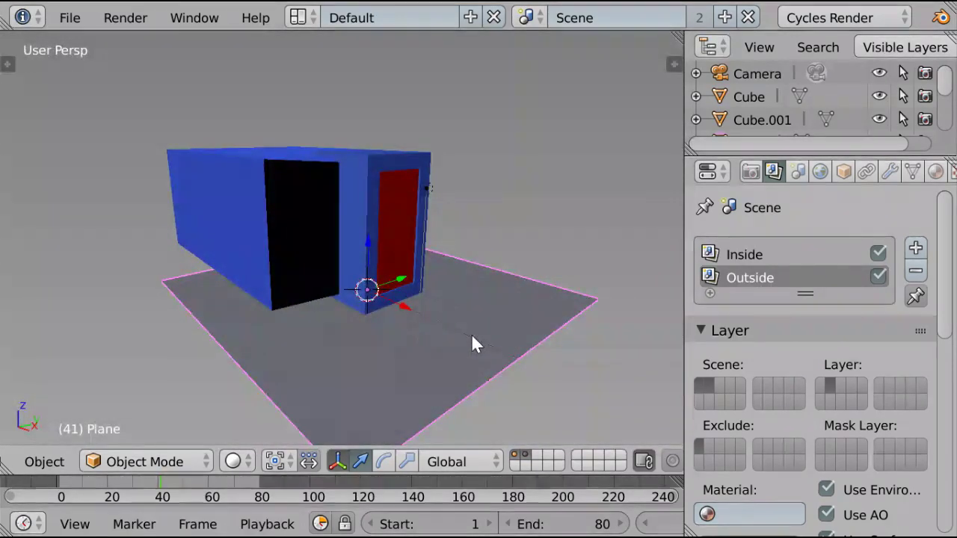
Render the current frame and examine the box and its doorway on the ground plane up close.
key(F12)
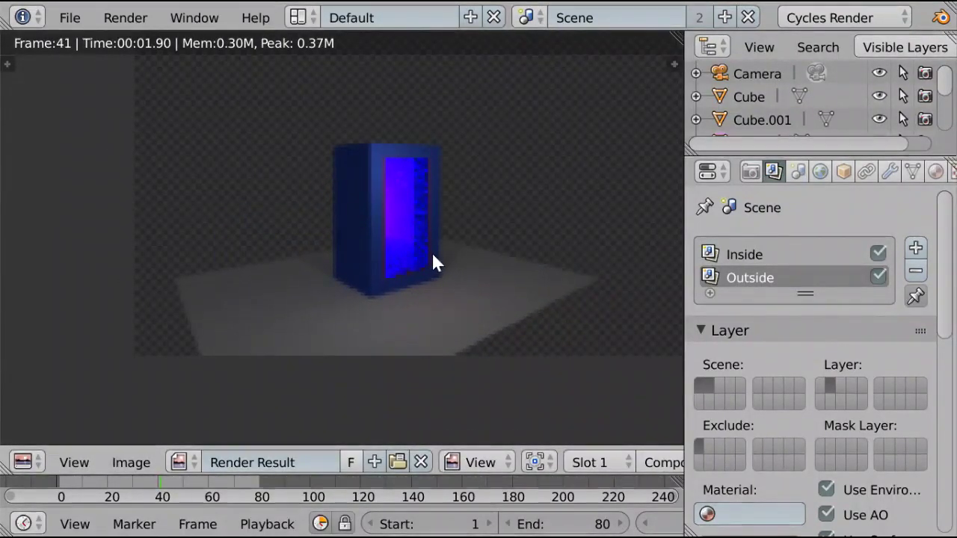
scroll(448, 232, up, 4)
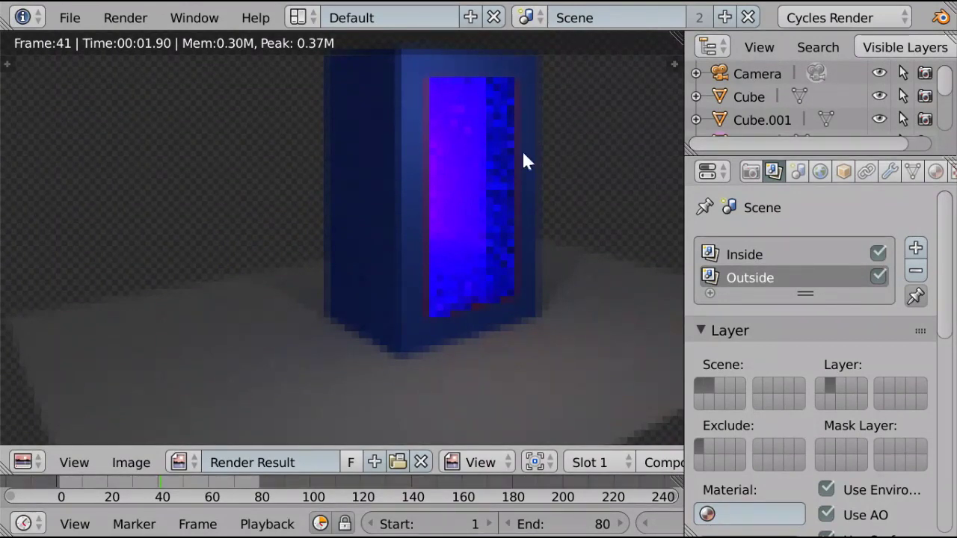
scroll(448, 254, down, 1)
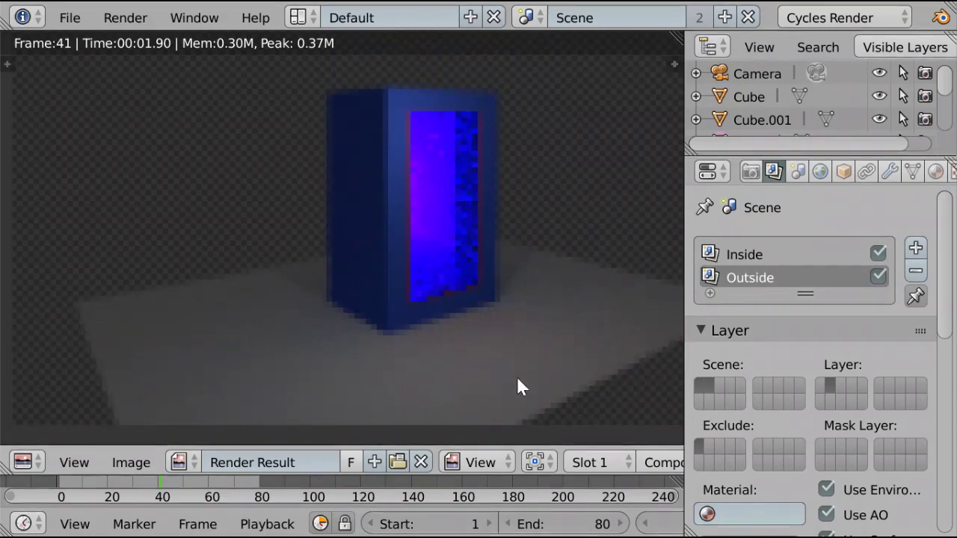
Back in the 3D View, duplicate the ground plane in place, move the copy to scene layer 3 and show only that layer.
click(24, 460)
click(37, 432)
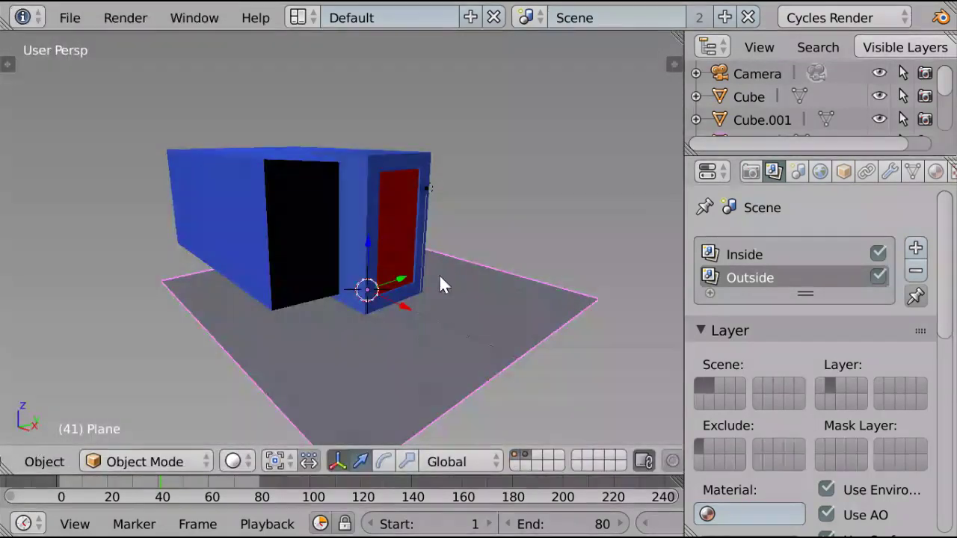
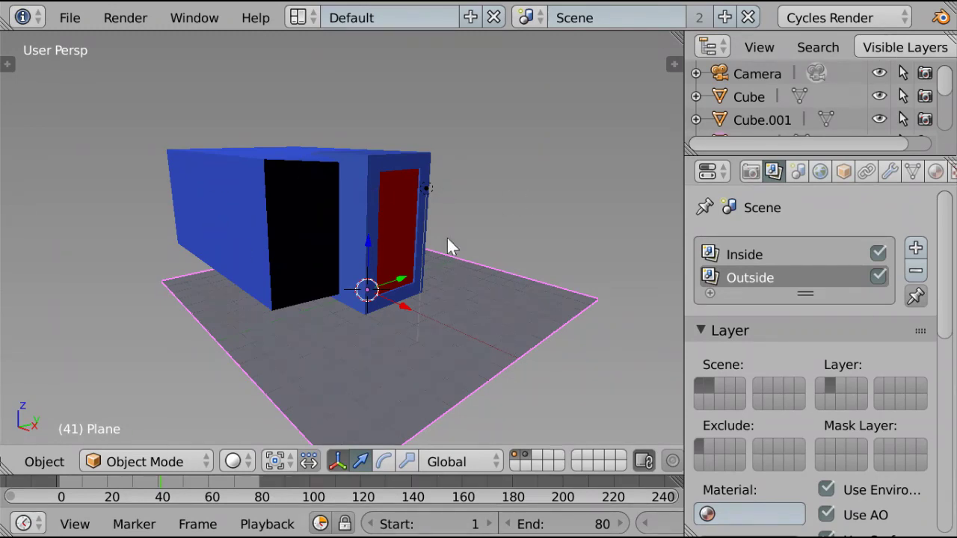
click(535, 454)
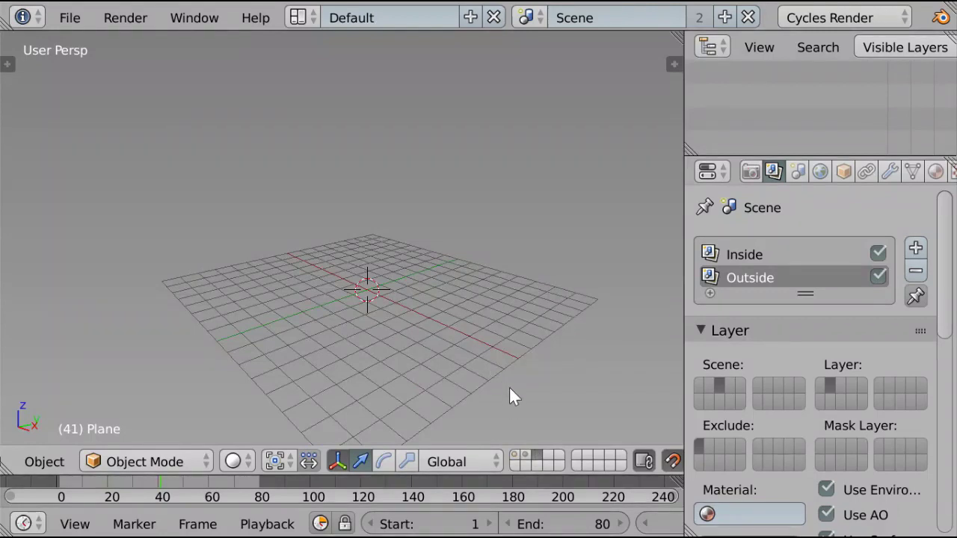
click(516, 455)
key(shift+d)
right_click(468, 306)
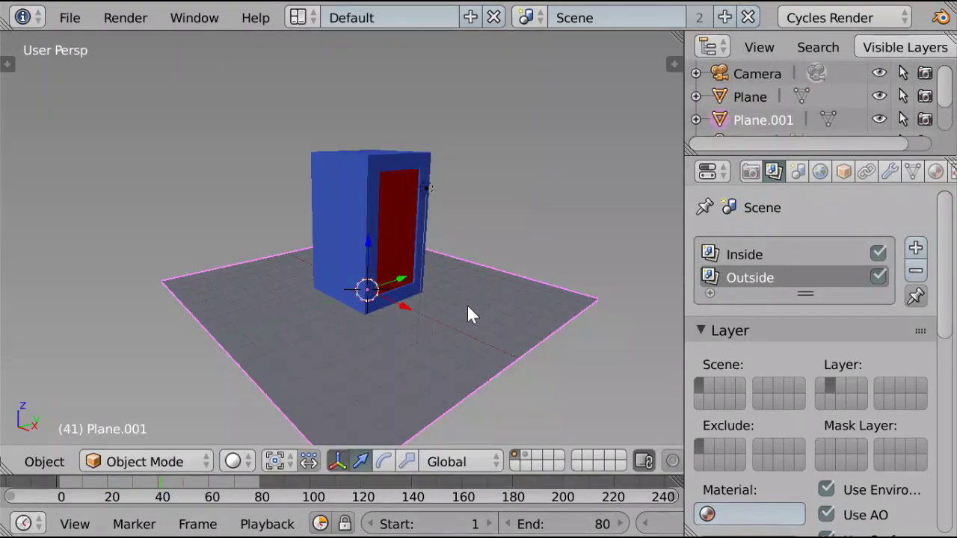
key(m)
key(3)
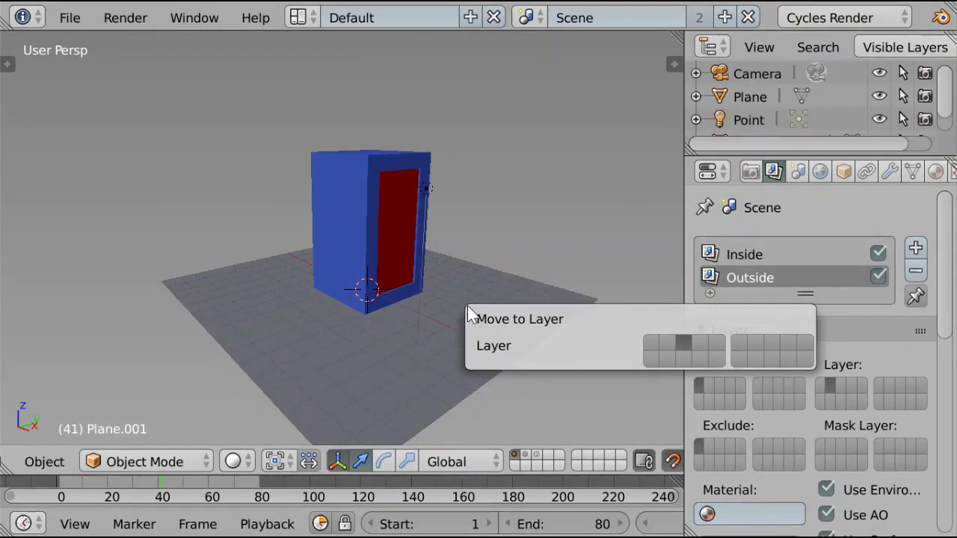
key(3)
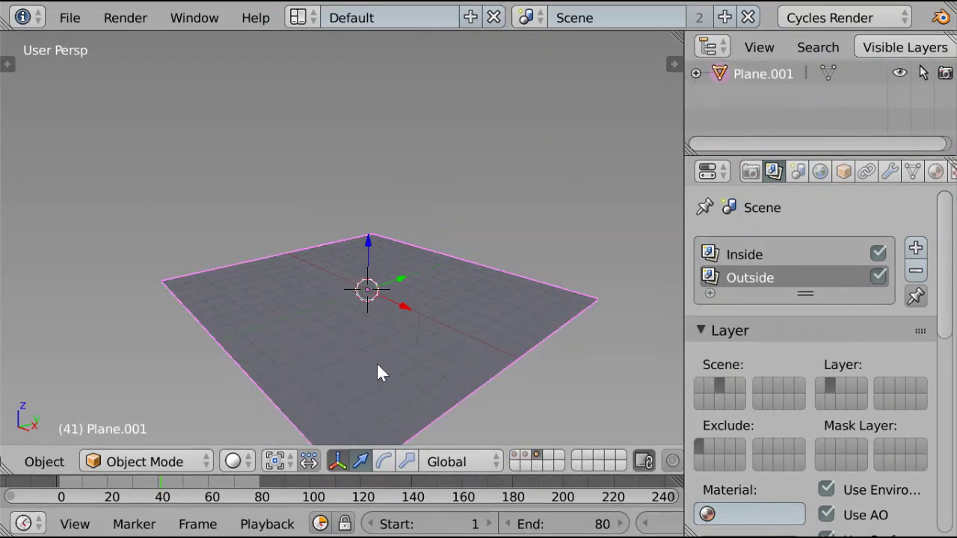
Add a new render layer and include only scene layer 3 in it.
click(916, 251)
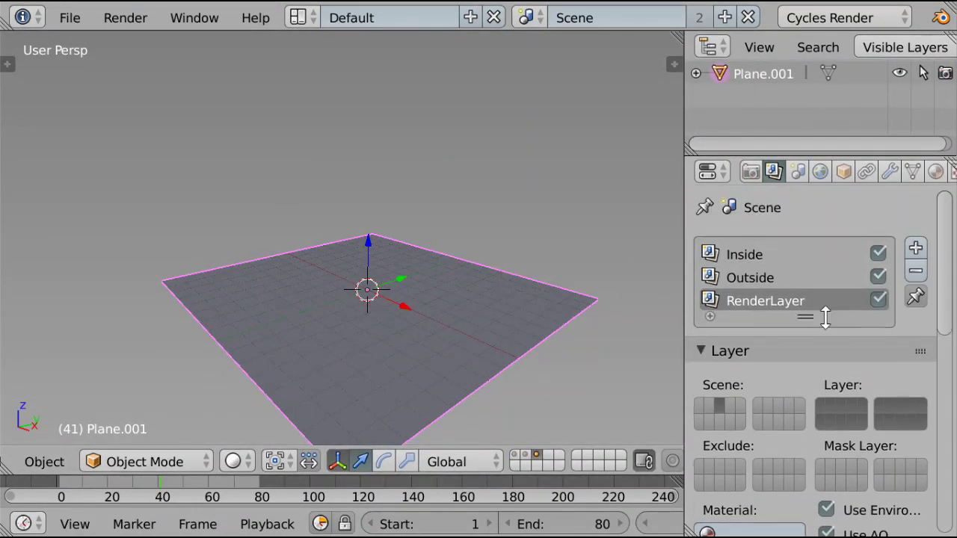
scroll(825, 316, down, 2)
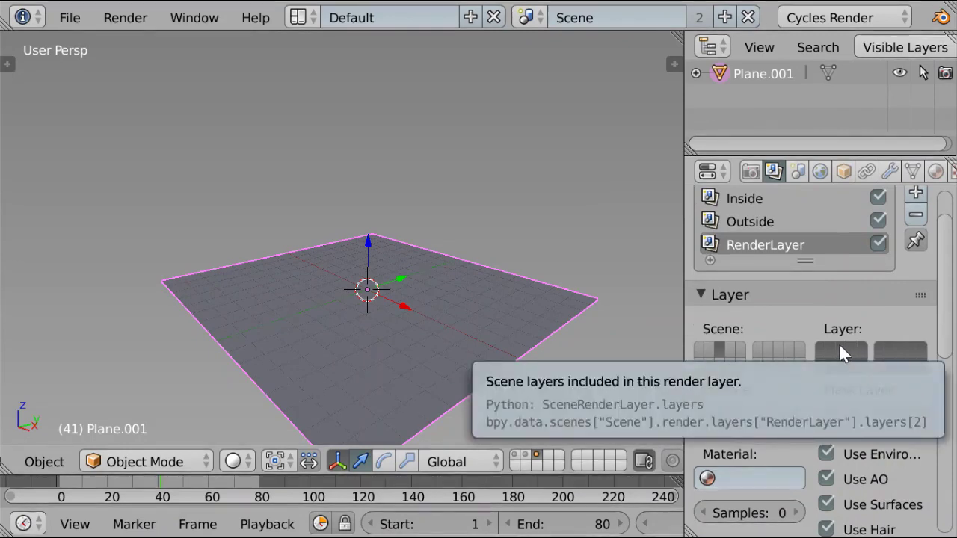
click(839, 345)
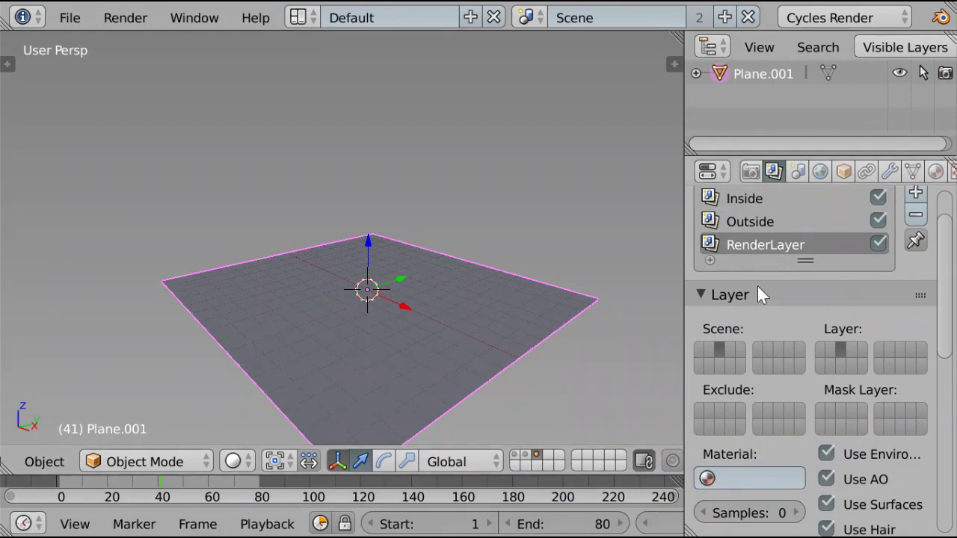
scroll(762, 321, down, 4)
scroll(770, 363, up, 5)
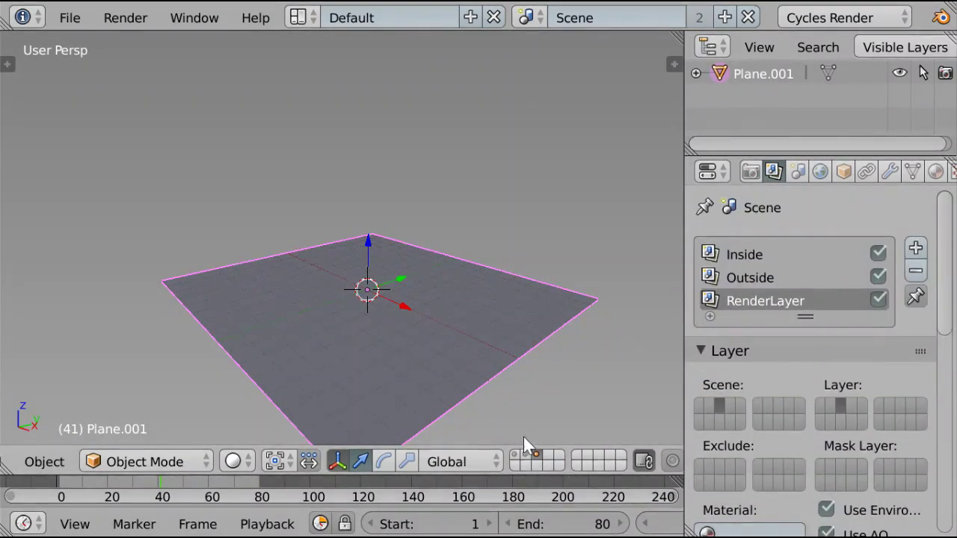
Show scene layers 1 and 2 along with layer 3 and render the current frame.
key(shift+2)
key(shift+1)
key(F12)
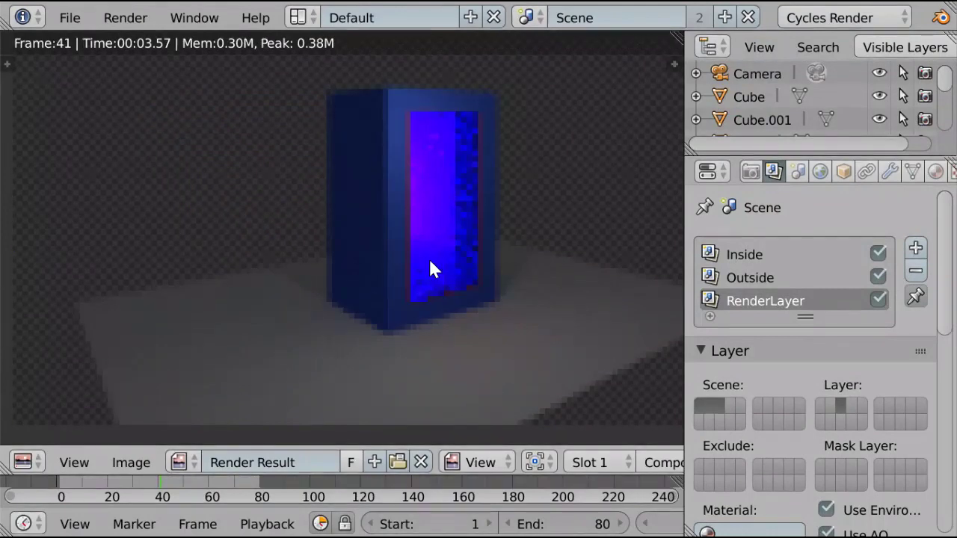
In the Compositing layout, move the Outside Render Layers node aside and place a duplicate of it in free space nearby.
click(308, 16)
click(347, 101)
scroll(364, 142, down, 4)
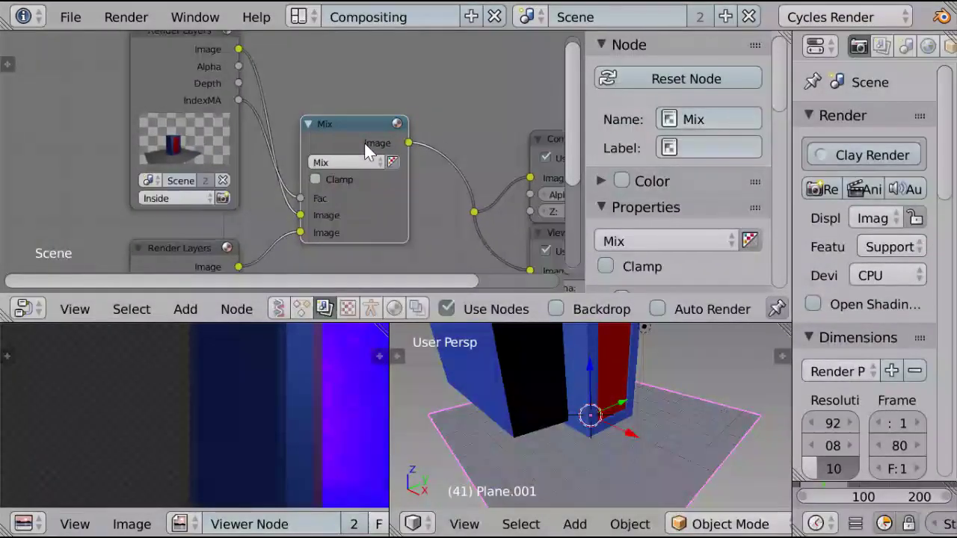
middle_drag(285, 158, 277, 71)
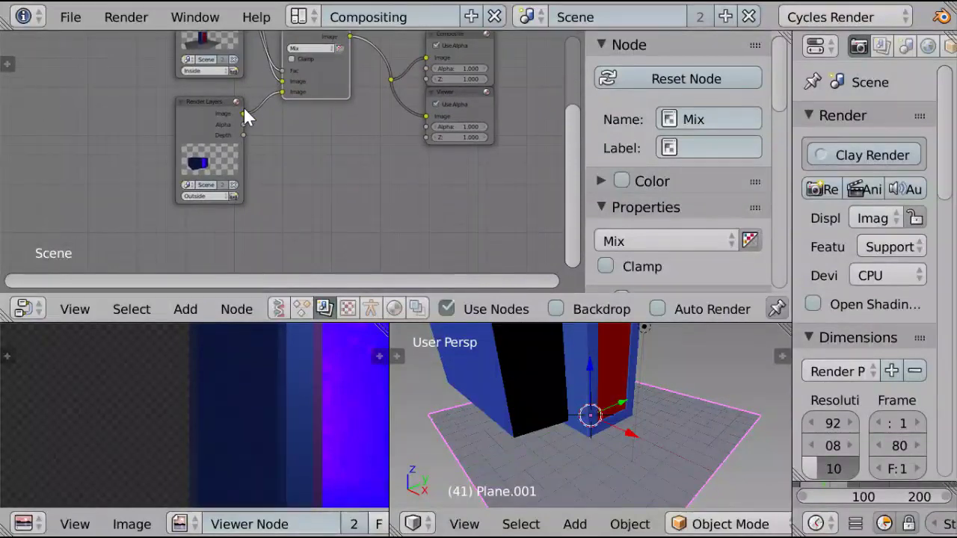
scroll(282, 407, down, 4)
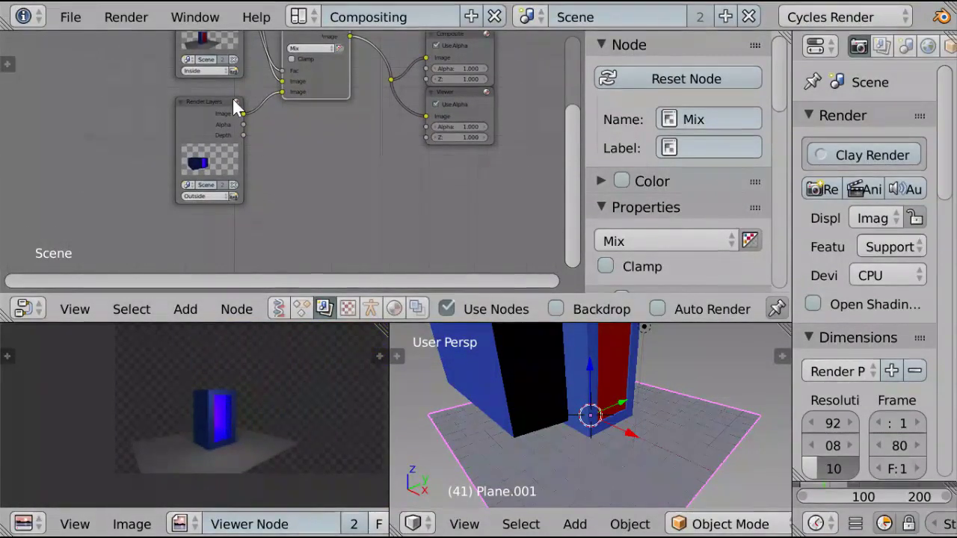
drag(233, 99, 118, 80)
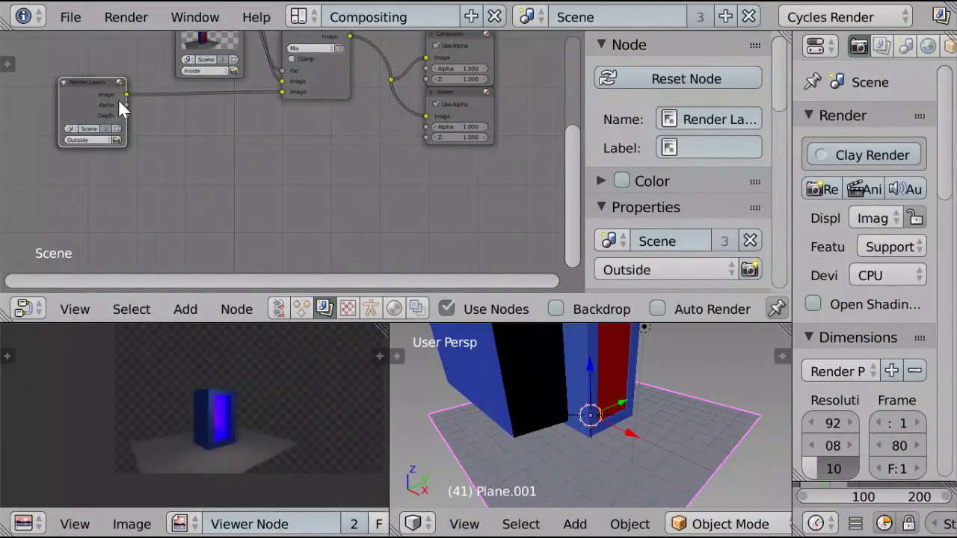
key(shift+d)
click(205, 139)
scroll(188, 188, up, 2)
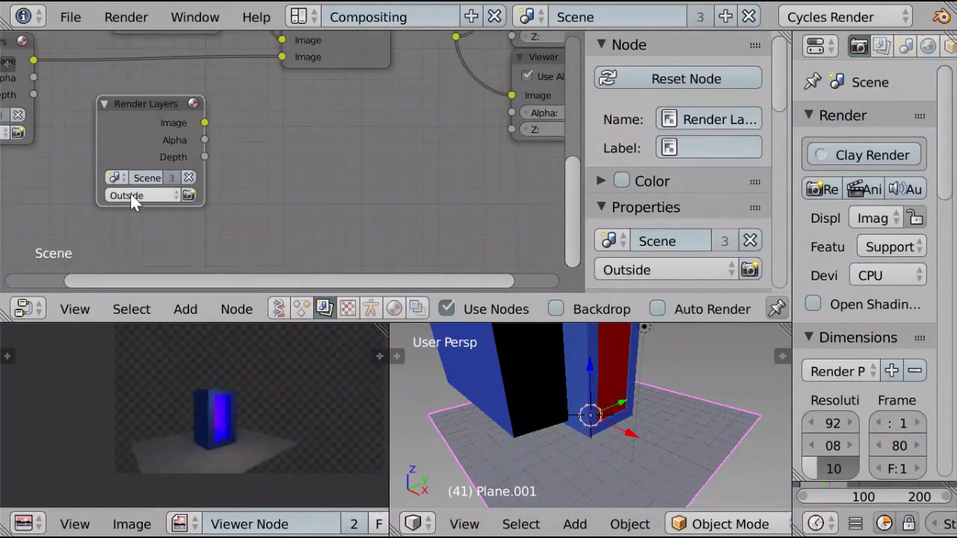
Set the duplicated Render Layers node to RenderLayer and feed its image into the second input of a copied Mix node inserted before the outputs.
click(130, 194)
click(167, 139)
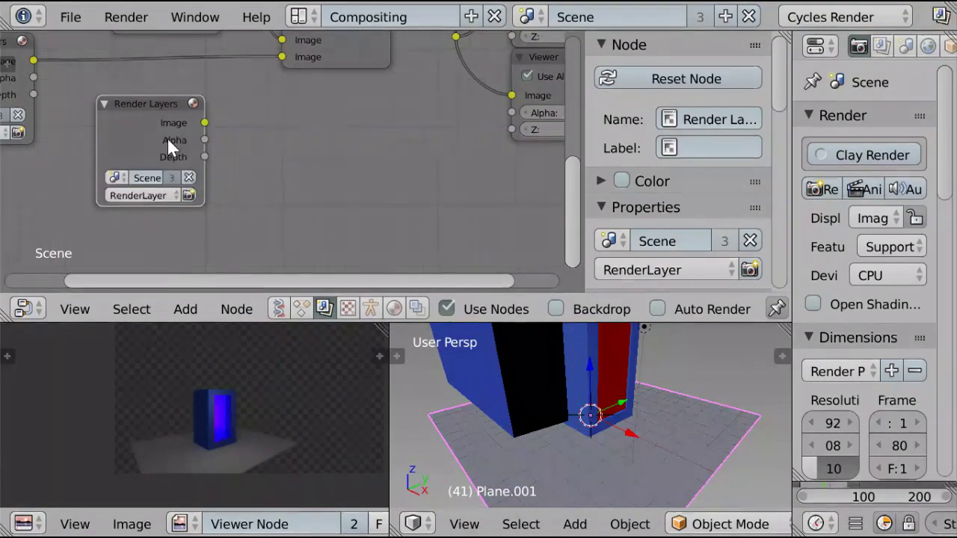
middle_drag(258, 143, 212, 214)
click(266, 39)
key(shift+d)
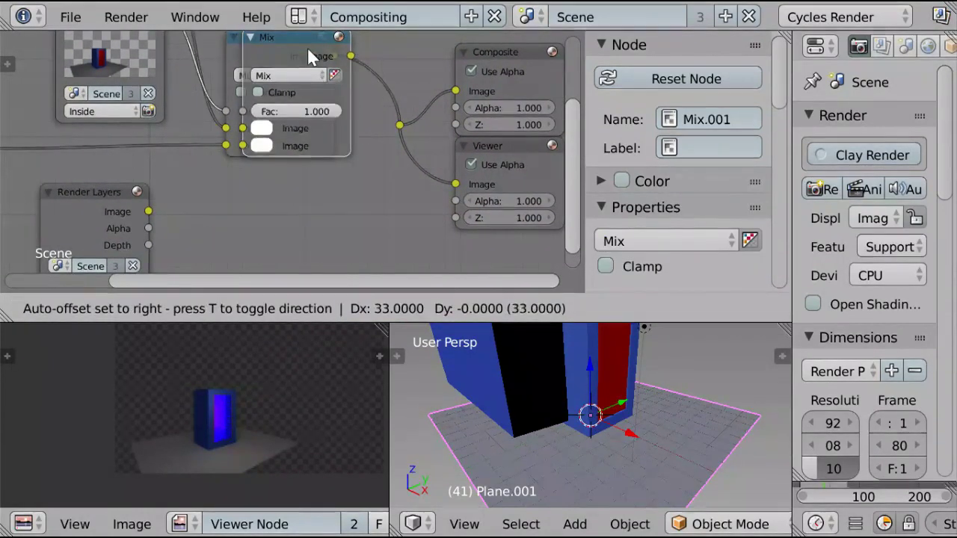
click(328, 59)
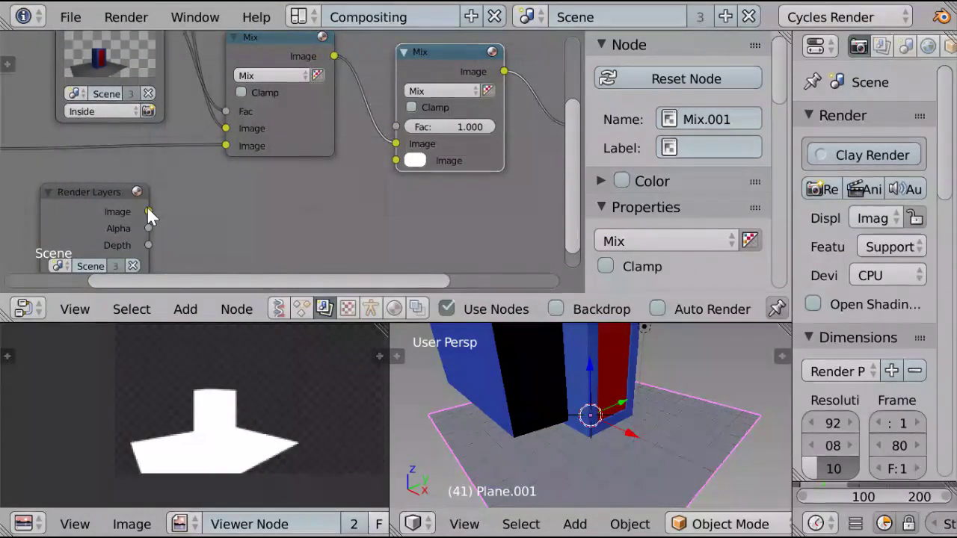
drag(148, 212, 396, 161)
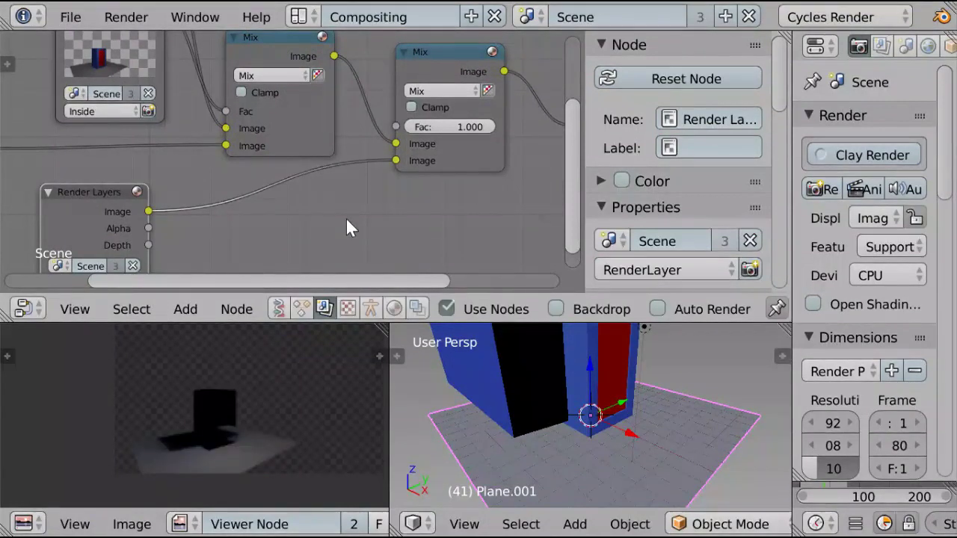
Inspect the composite preview and set the new Mix node's blend type to Add.
scroll(205, 437, up, 6)
scroll(265, 419, down, 5)
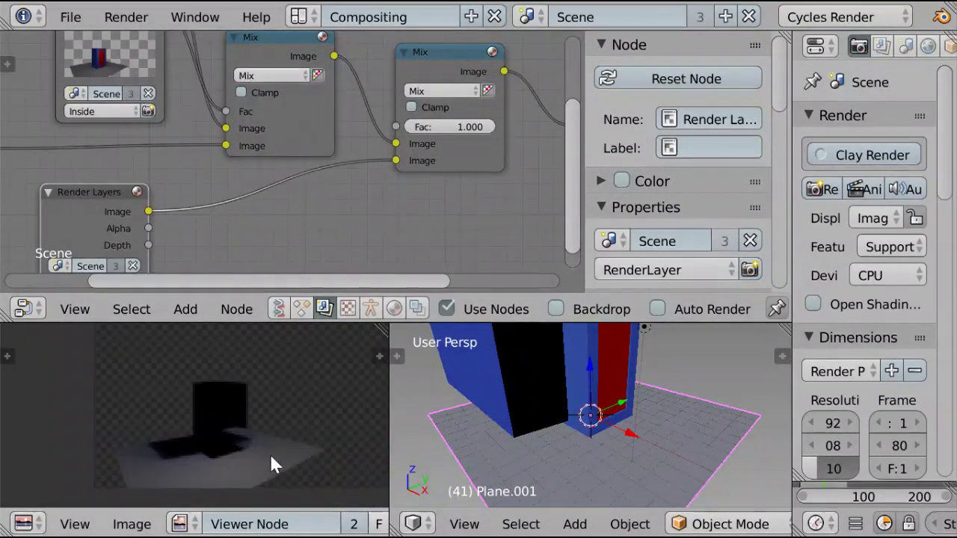
click(443, 88)
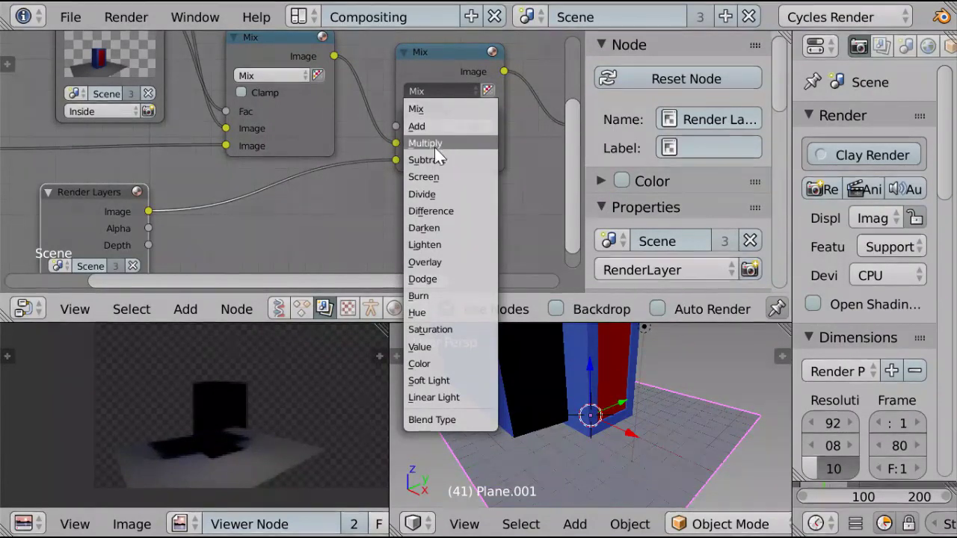
click(444, 126)
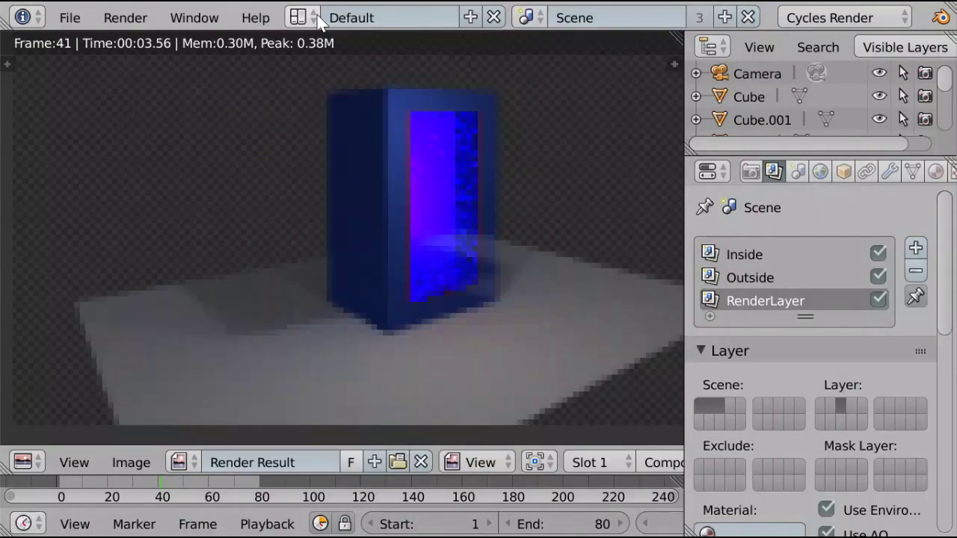
Return to the Compositing layout and examine the ground and door area in the Viewer Node image.
click(315, 16)
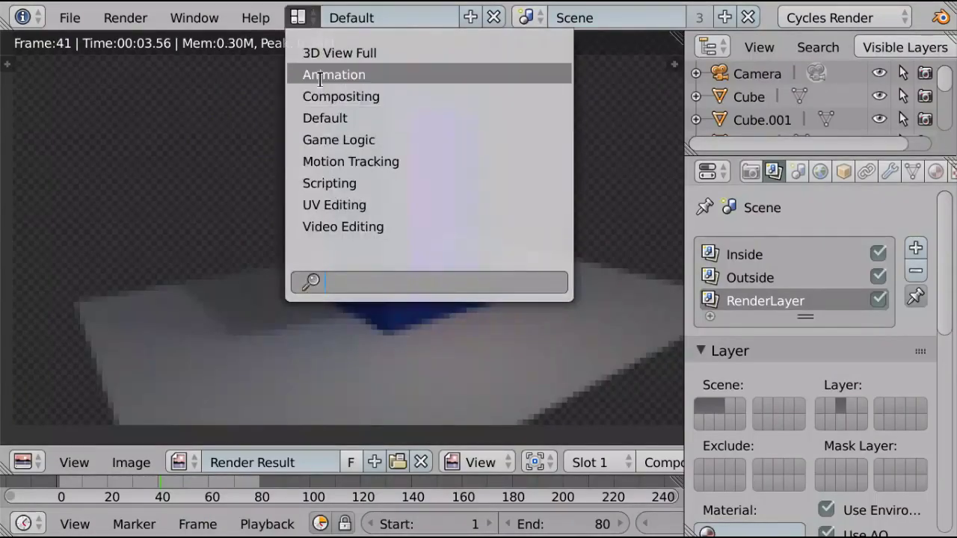
click(331, 96)
scroll(146, 410, down, 2)
middle_drag(145, 410, 272, 407)
scroll(252, 474, up, 3)
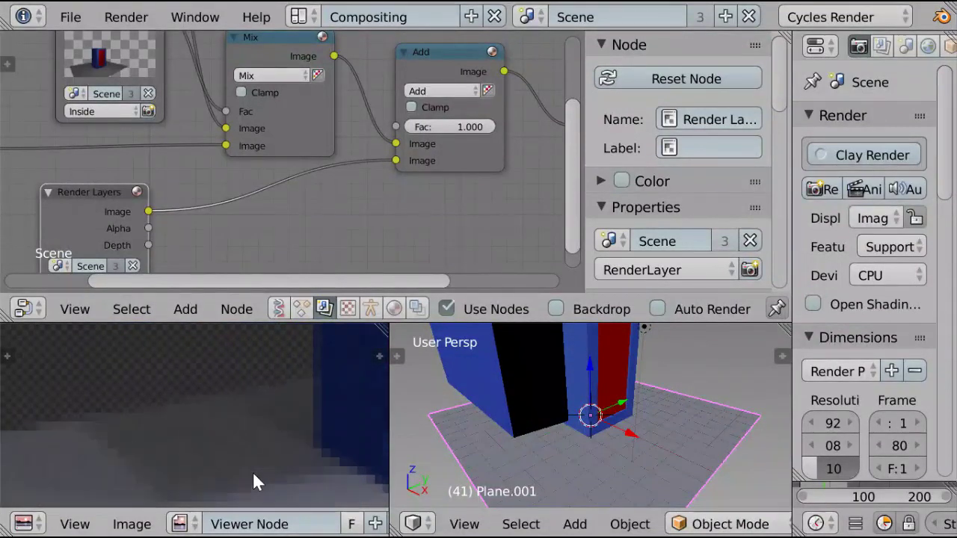
scroll(295, 426, down, 2)
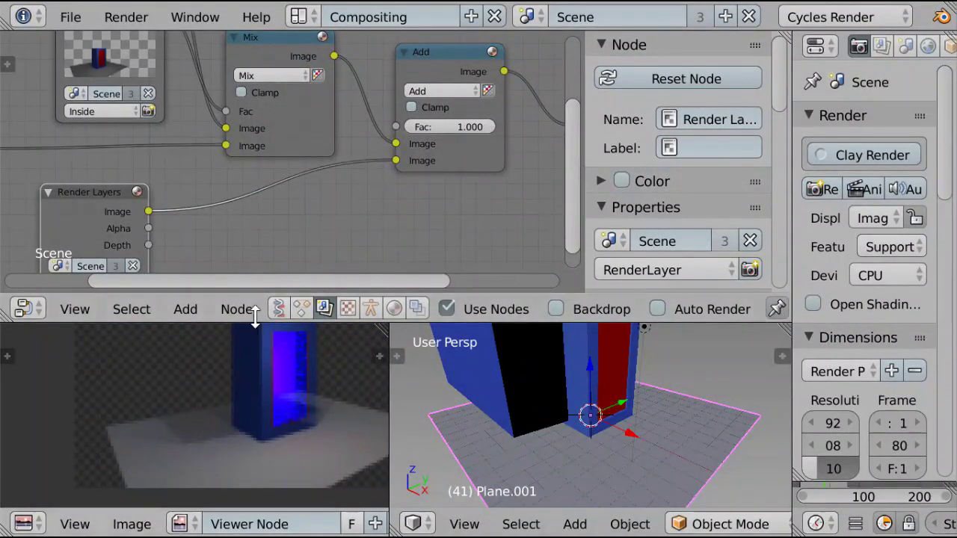
Rename the RenderLayer render layer to InsideLightForOutside and exclude scene layer 1 from it.
click(881, 47)
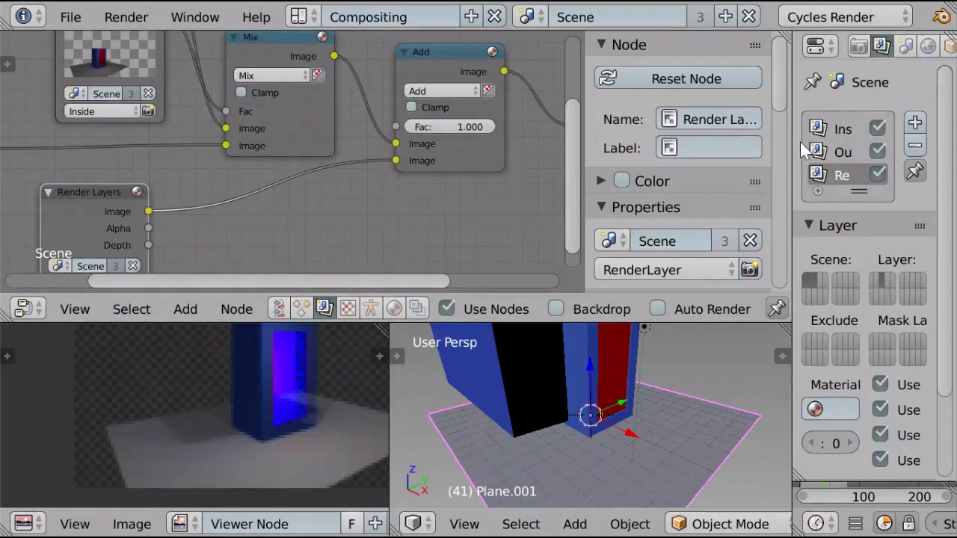
drag(791, 164, 585, 190)
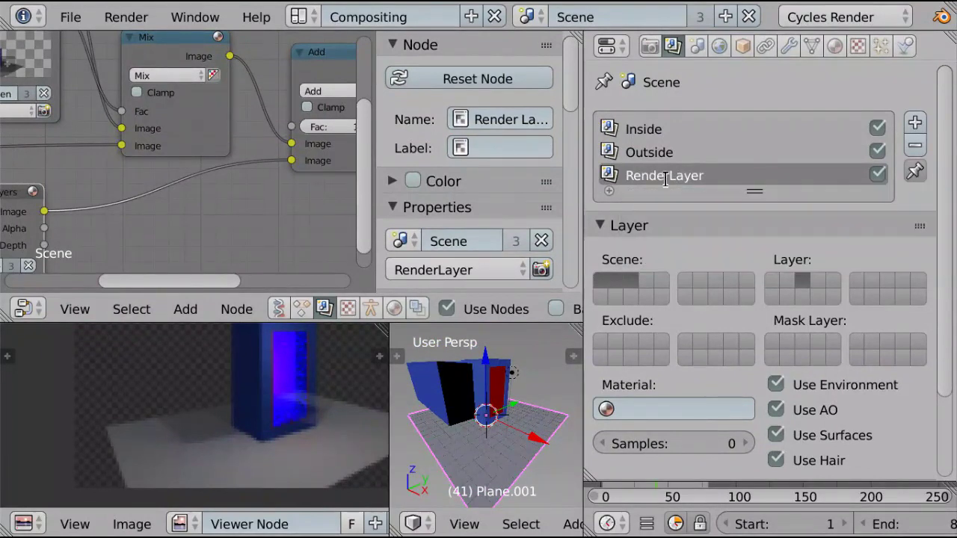
double_click(663, 176)
text(InsideLightForOuts)
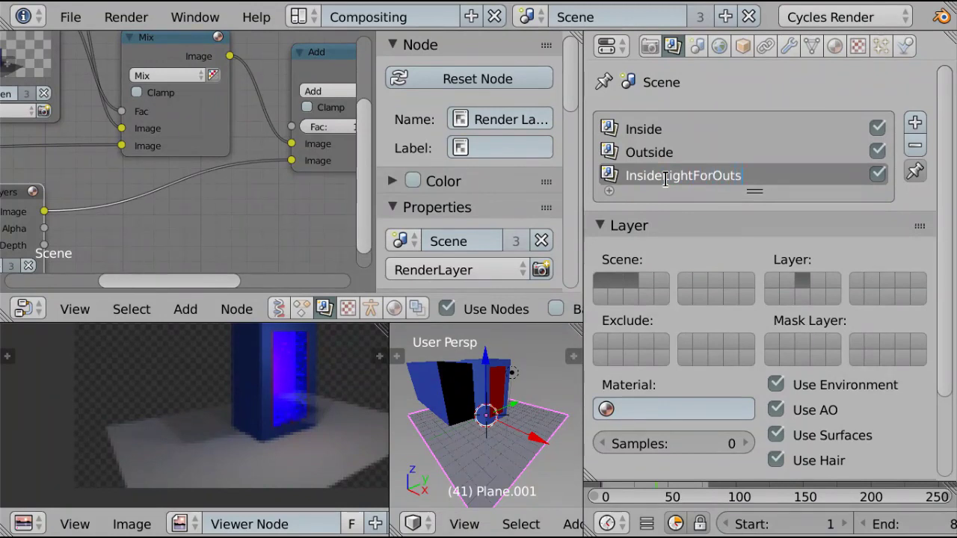
text(ide)
key(Return)
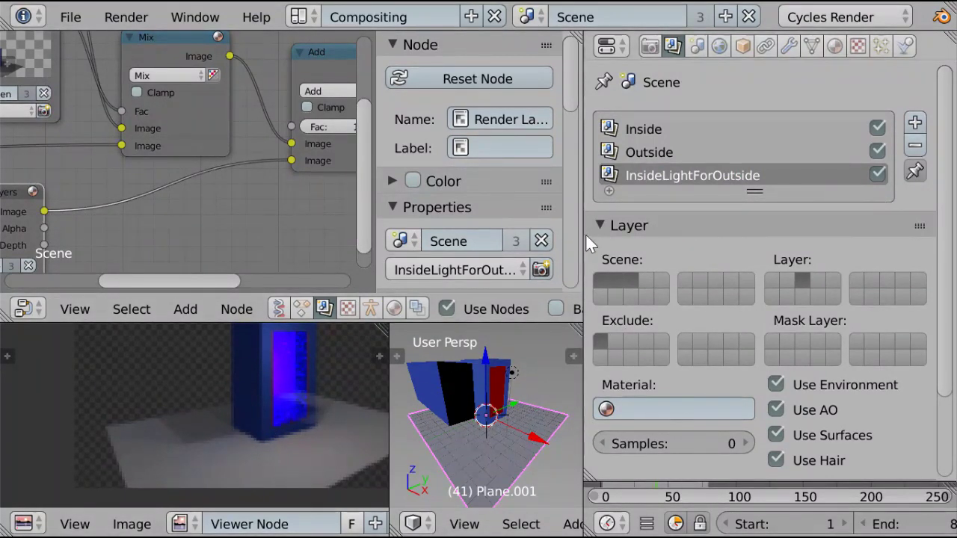
drag(585, 229, 740, 249)
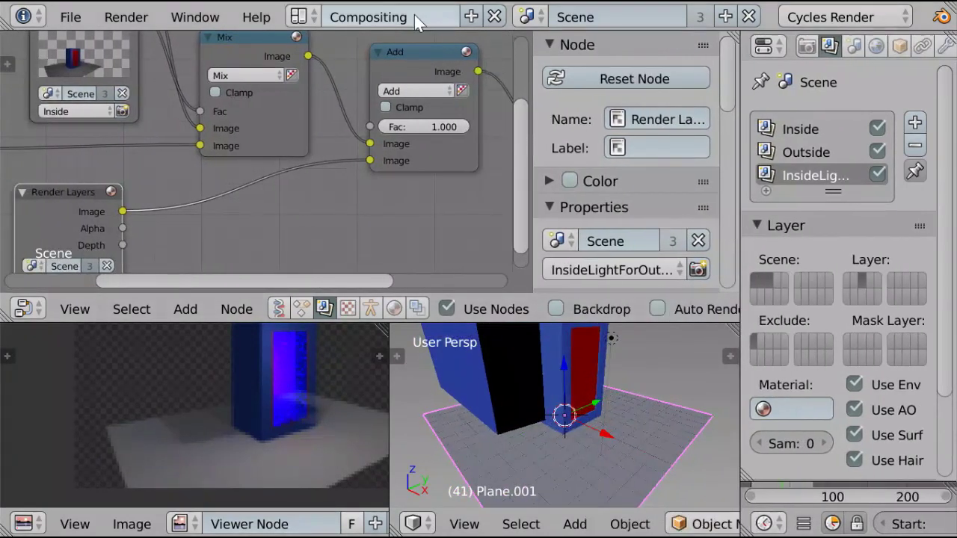
Render the current frame in the Default layout and check the composite in the Compositing layout.
click(308, 18)
click(340, 139)
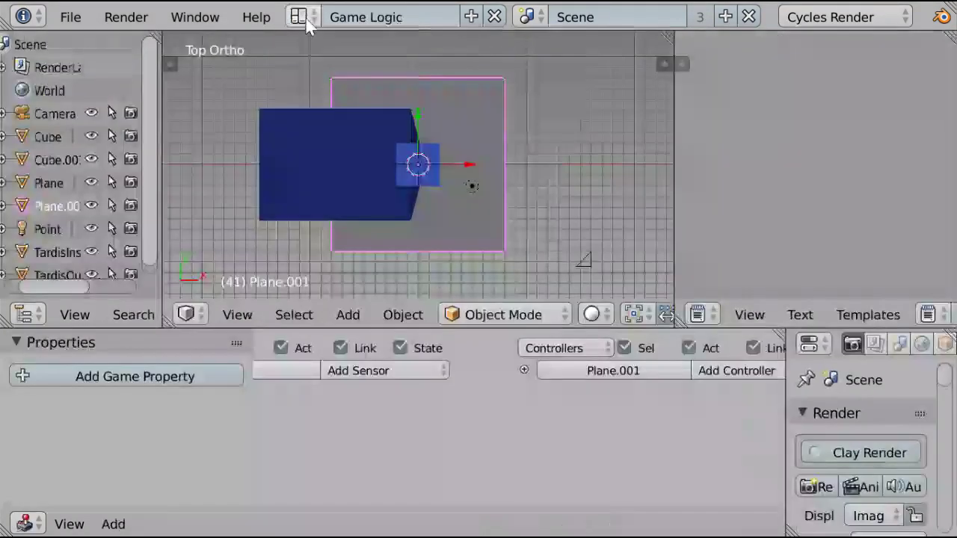
click(299, 16)
click(326, 117)
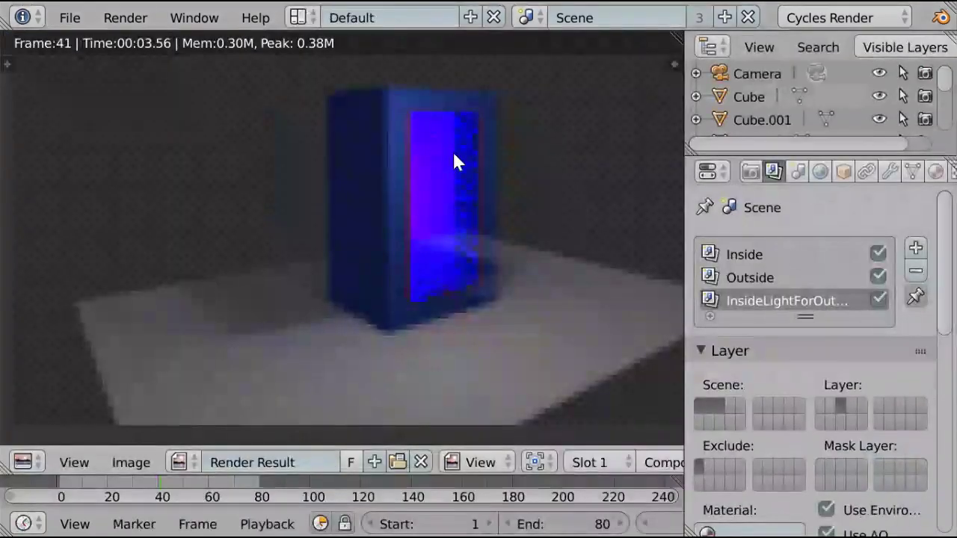
key(F12)
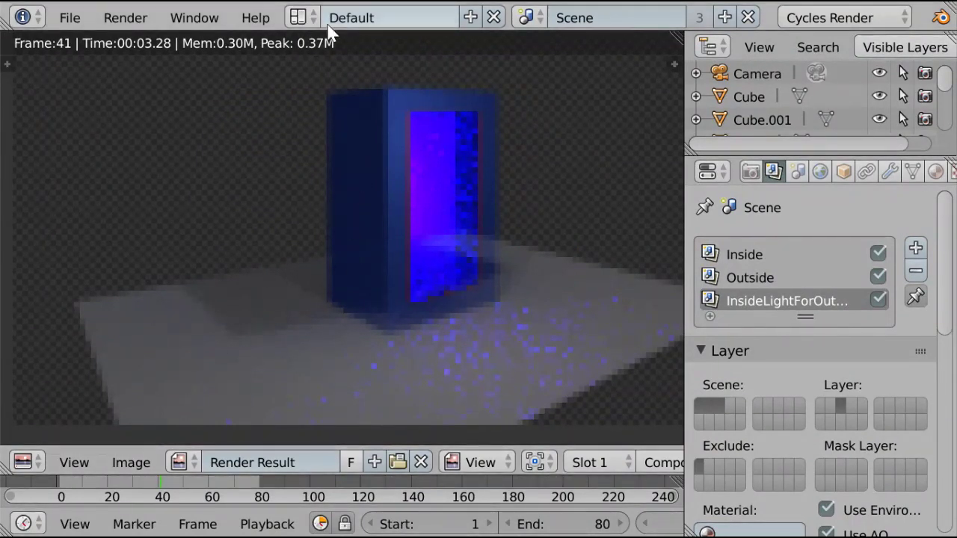
click(297, 17)
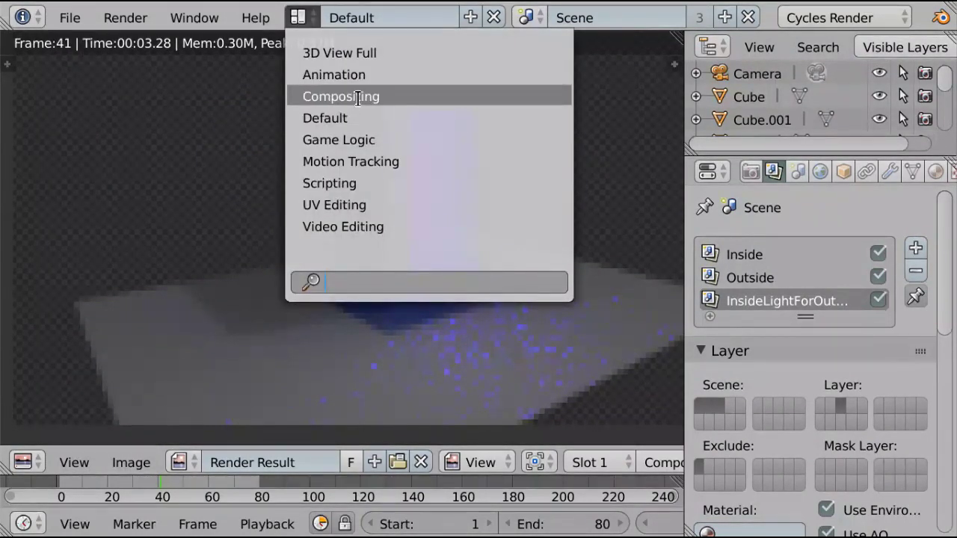
click(357, 96)
Back in the Default layout, bring up the 3D View, show only scene layer 3 and enter Edit Mode on its ground plane.
click(297, 17)
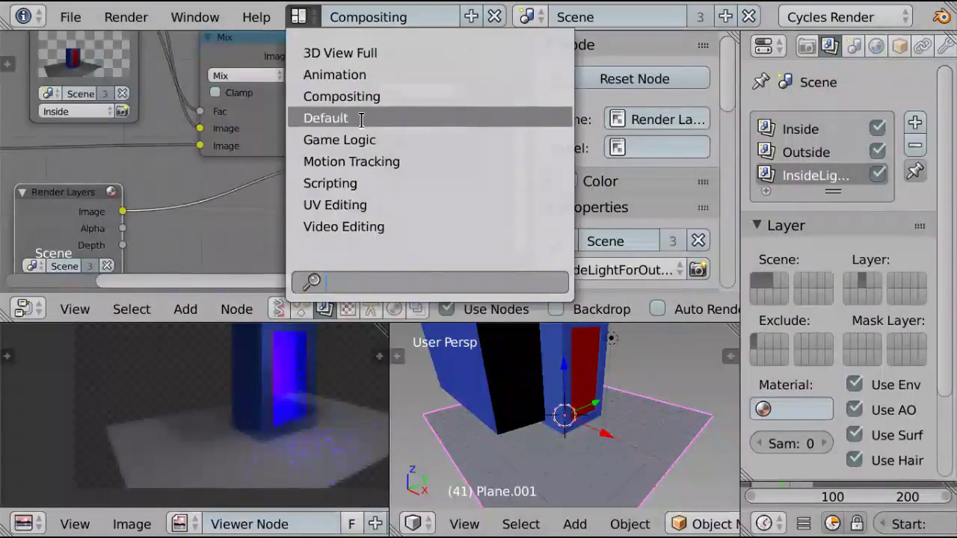
click(321, 117)
click(28, 461)
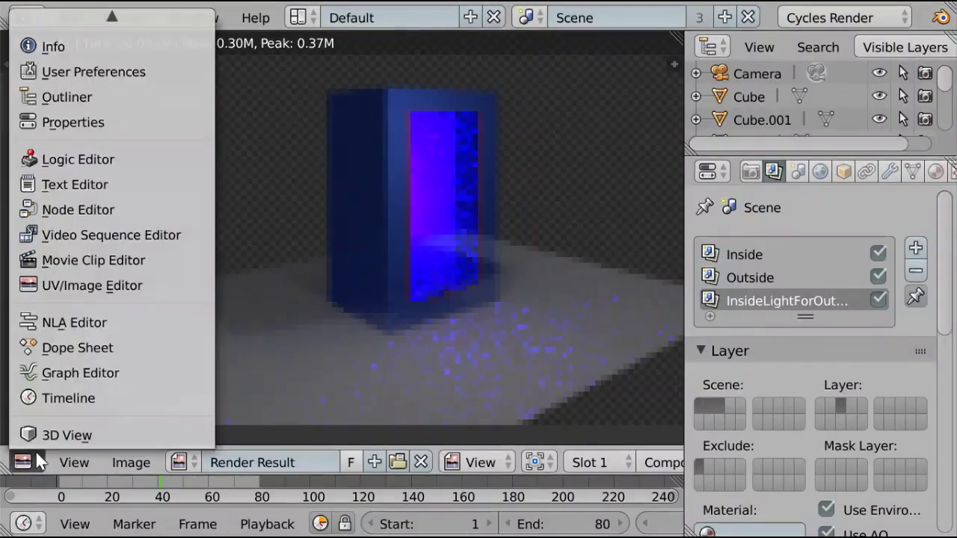
click(39, 437)
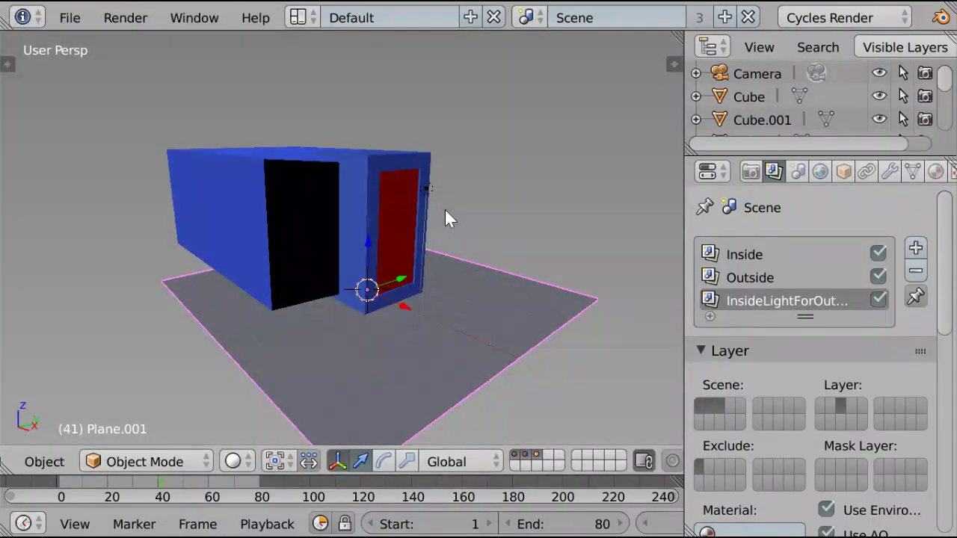
click(538, 453)
middle_drag(273, 285, 261, 259)
key(Tab)
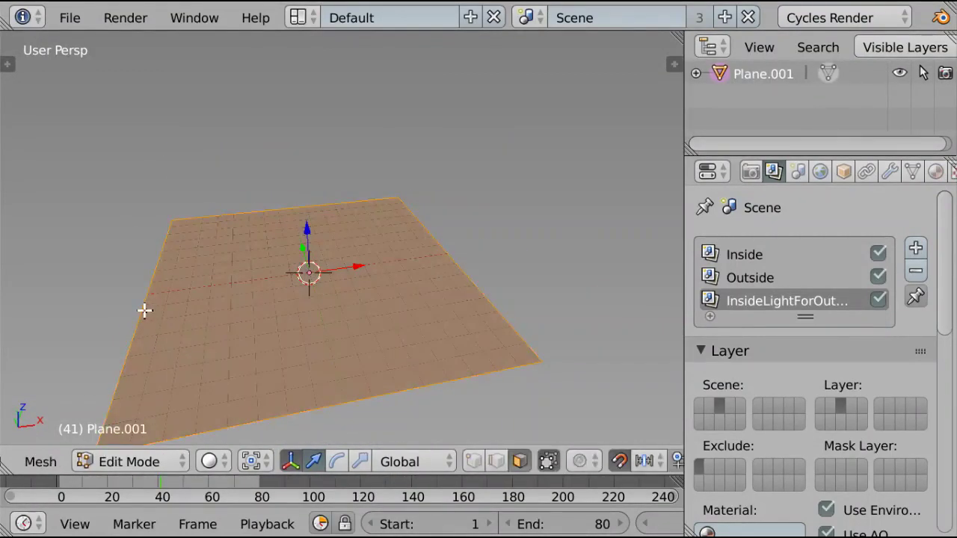
Set the World surface color to black.
click(821, 172)
click(860, 395)
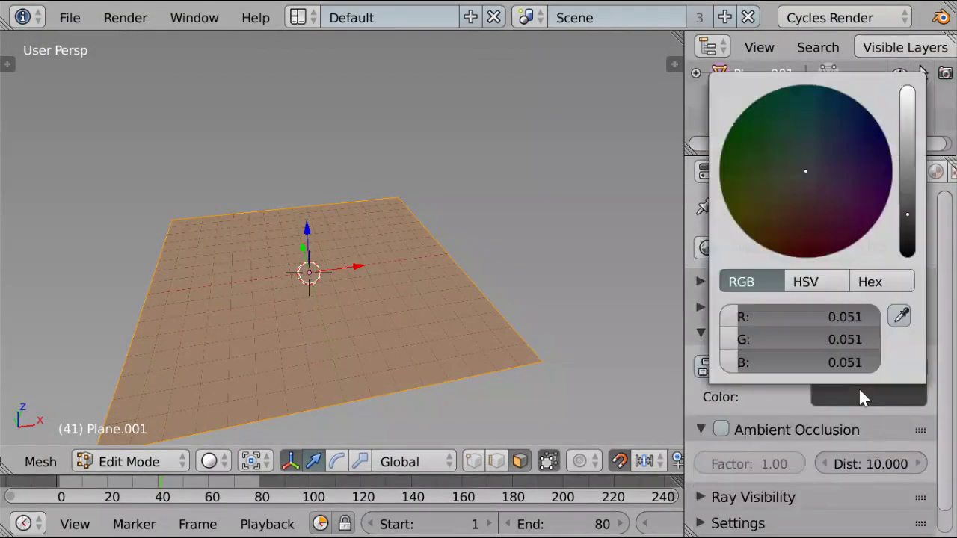
drag(907, 215, 908, 257)
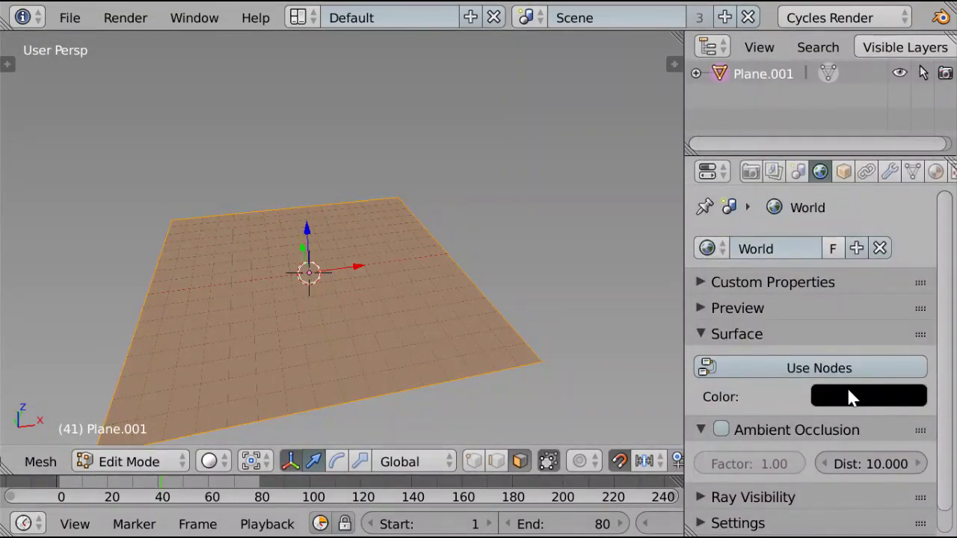
Switch to the top view, leave Edit Mode and show scene layer 2 along with layer 3.
middle_drag(427, 224, 261, 290)
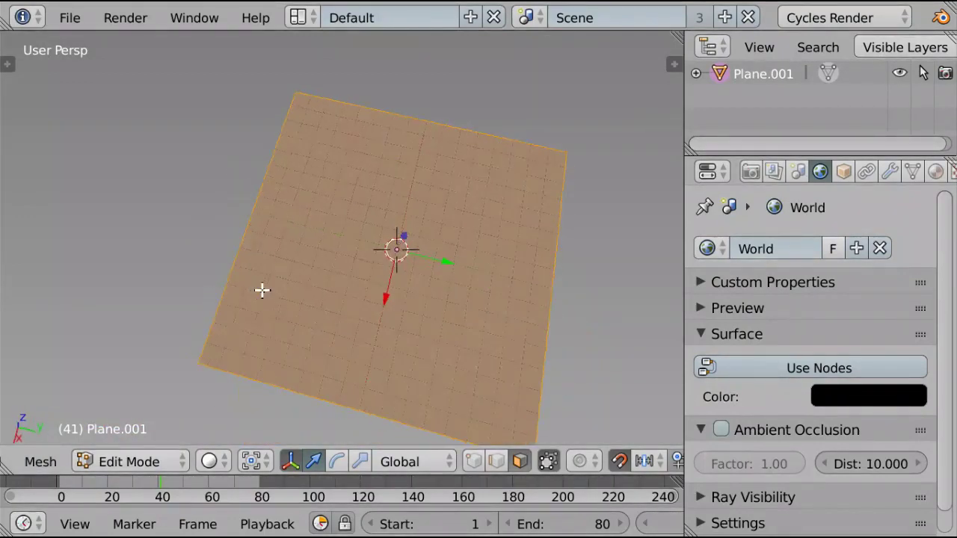
key(KP_7)
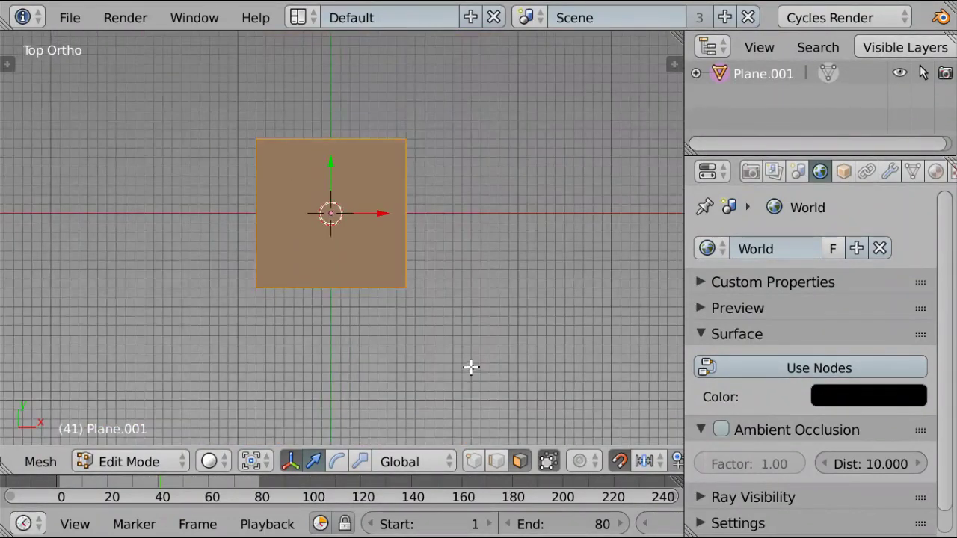
key(Tab)
shift+click(525, 453)
shift+middle_drag(364, 255, 398, 300)
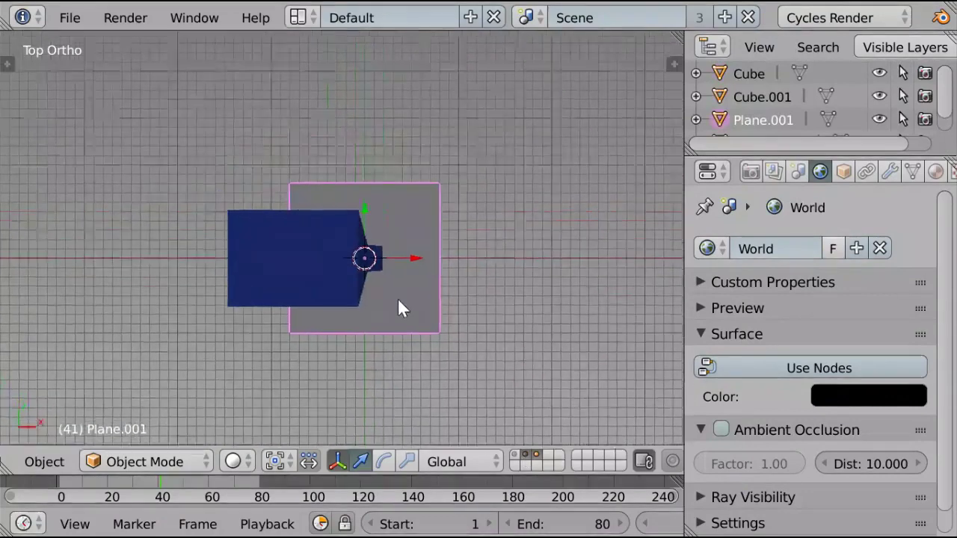
scroll(425, 322, up, 5)
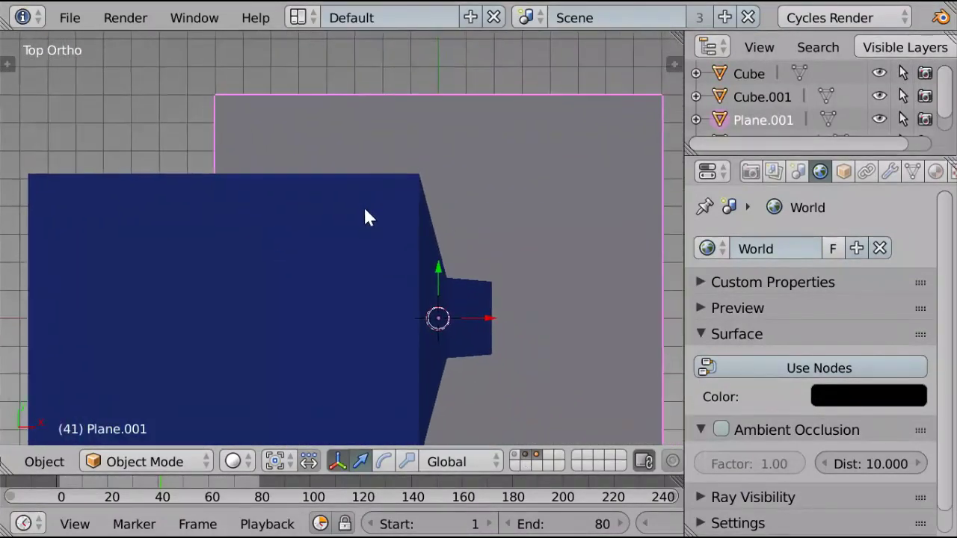
shift+middle_drag(364, 209, 359, 195)
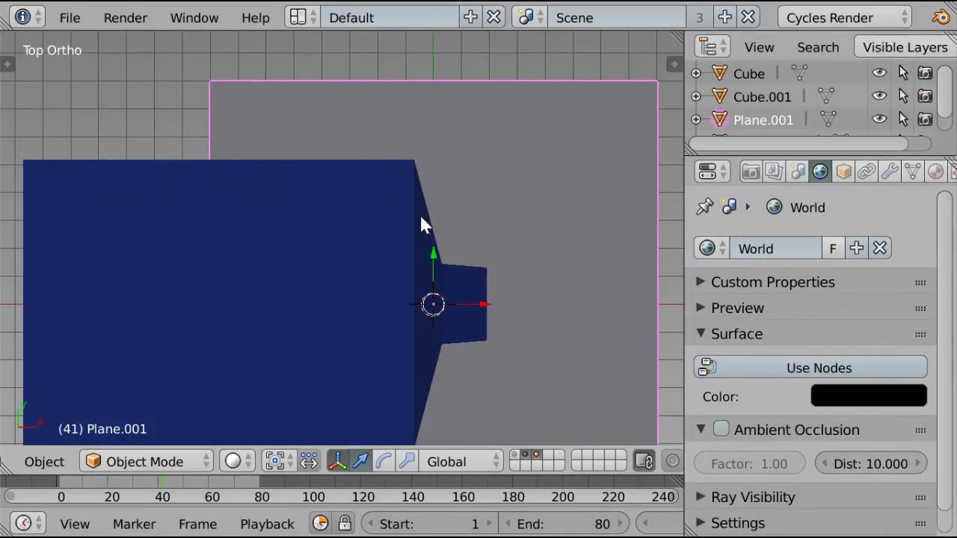
Try to knife-cut the Tardis interior's outline into the ground plane, from one edge of the plane around the doorway and back.
key(Tab)
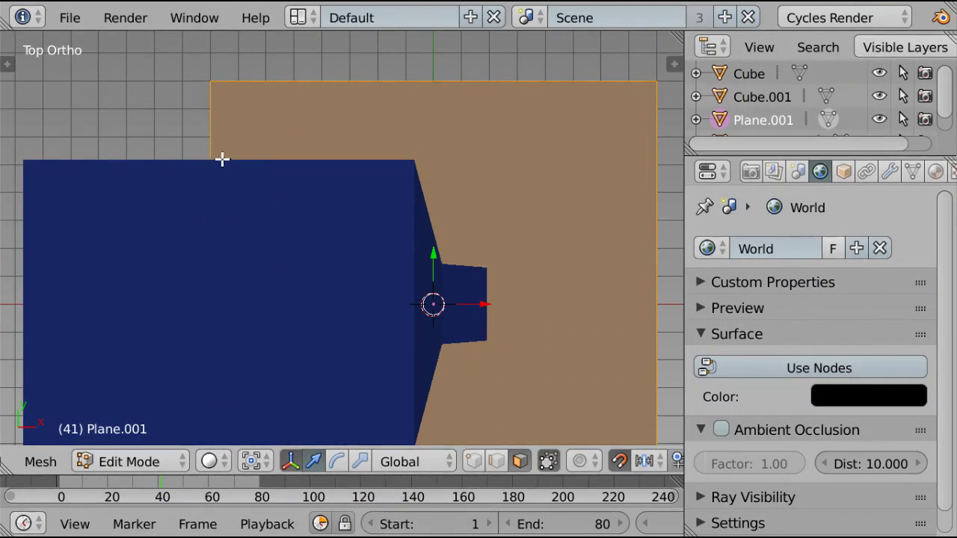
key(k)
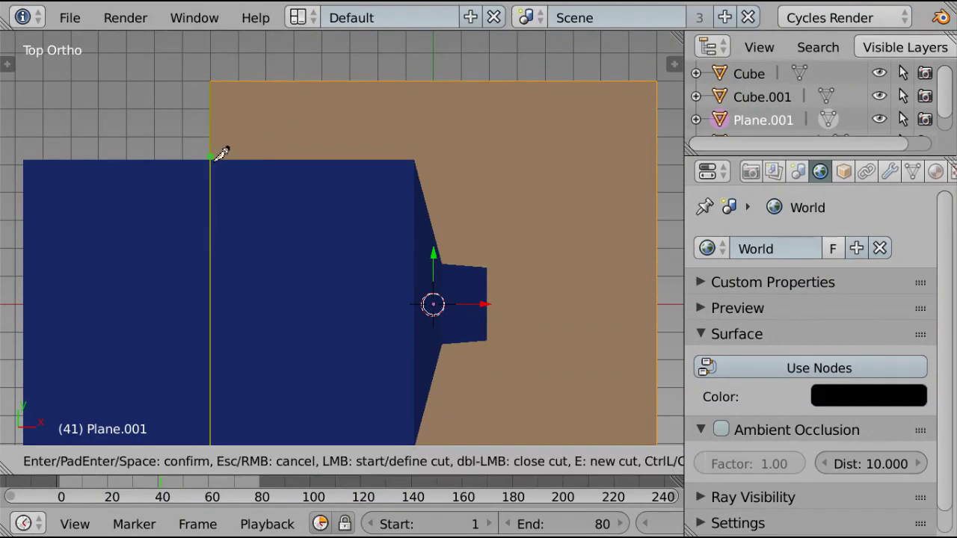
click(212, 157)
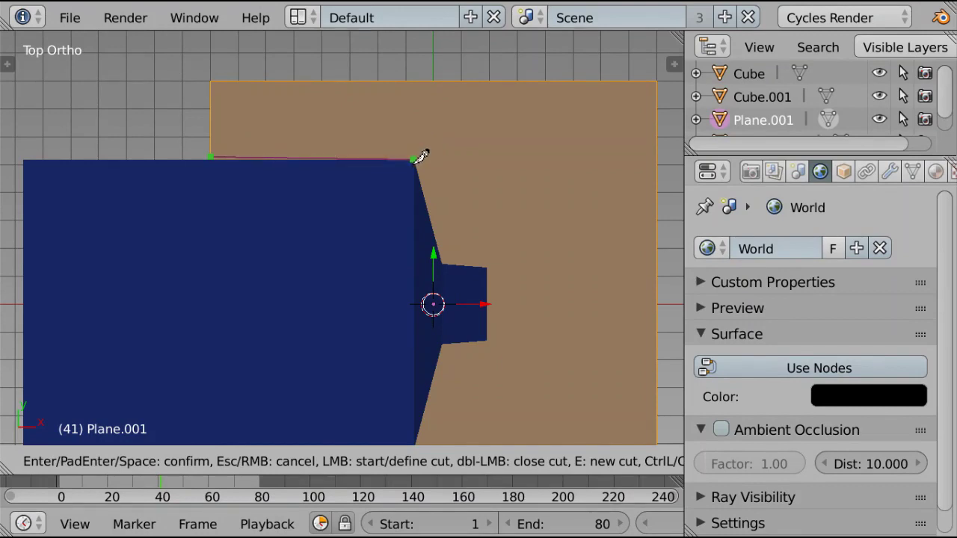
click(416, 158)
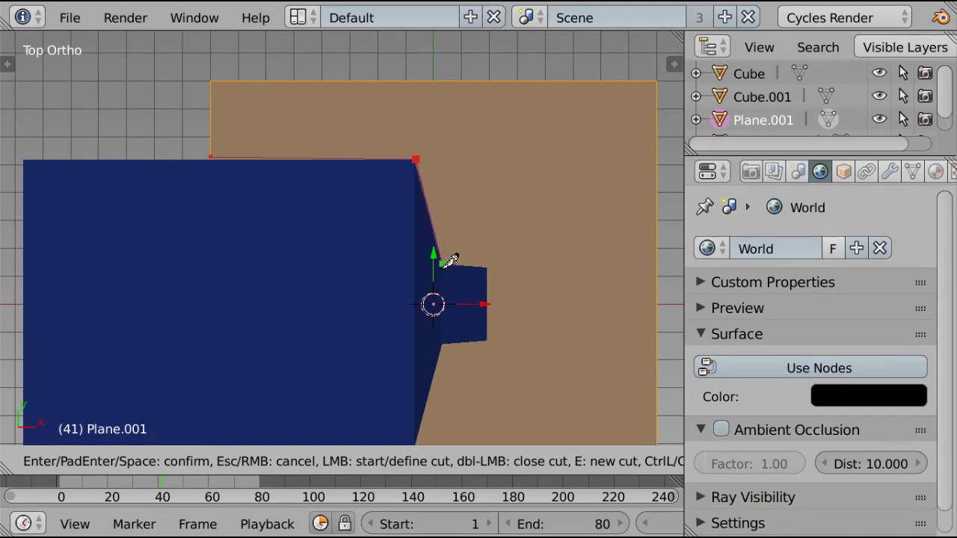
click(488, 266)
click(489, 338)
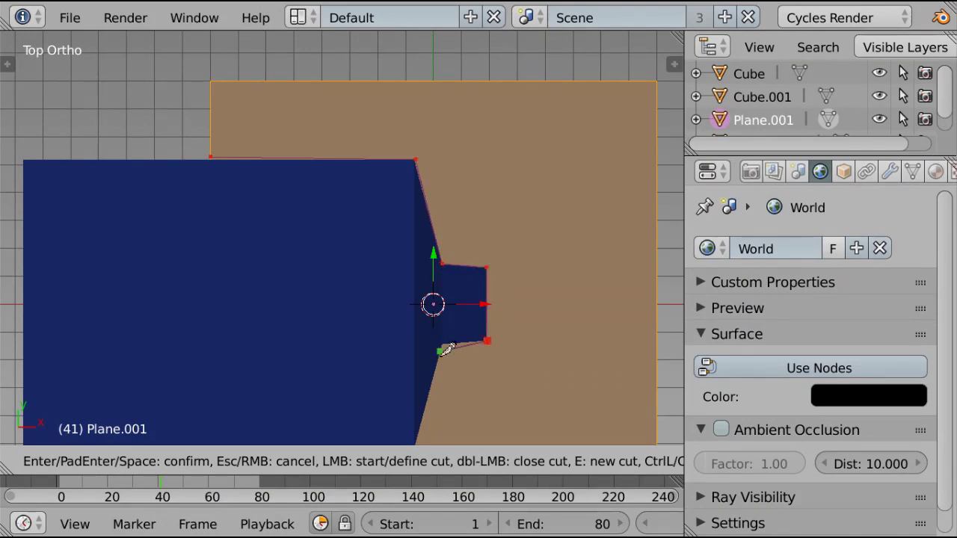
click(442, 344)
shift+middle_drag(425, 444, 465, 252)
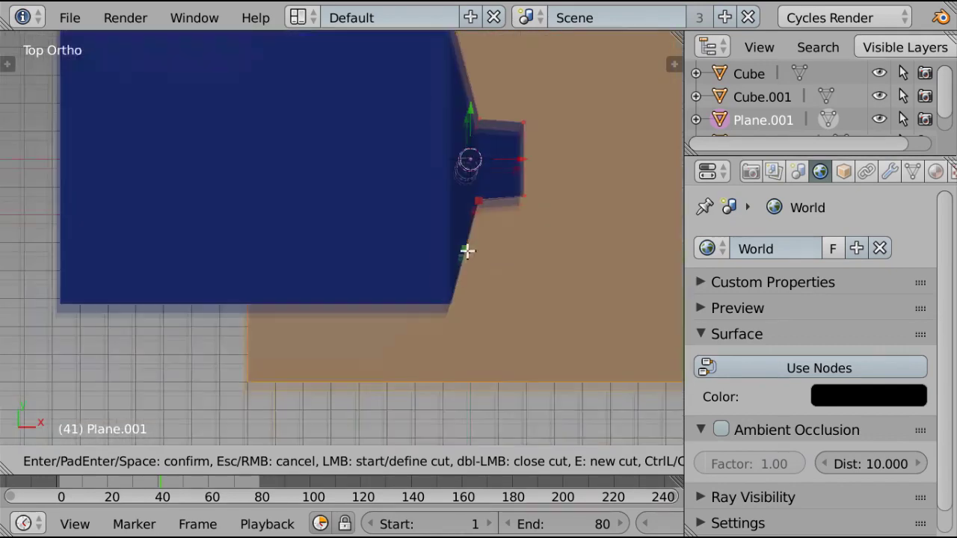
click(454, 305)
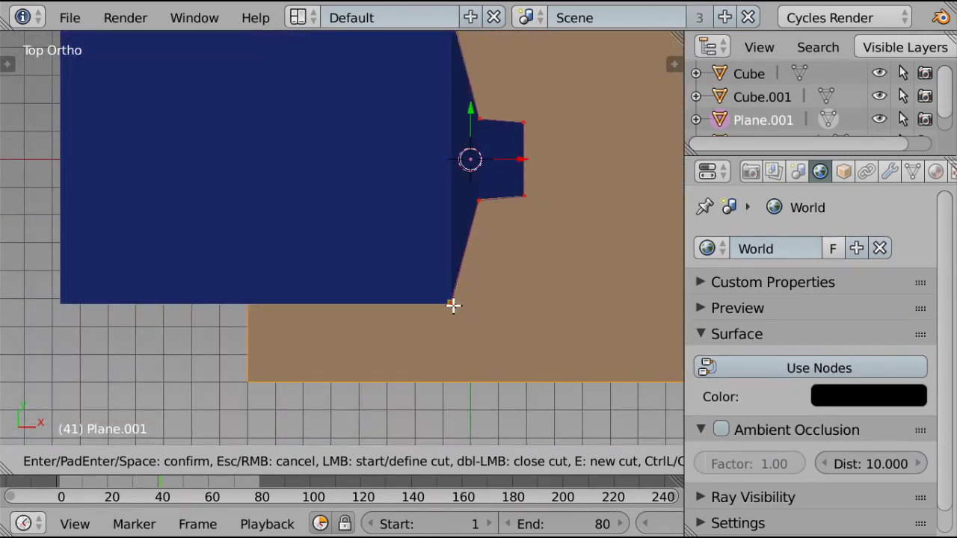
click(248, 307)
key(Return)
middle_drag(414, 304, 401, 235)
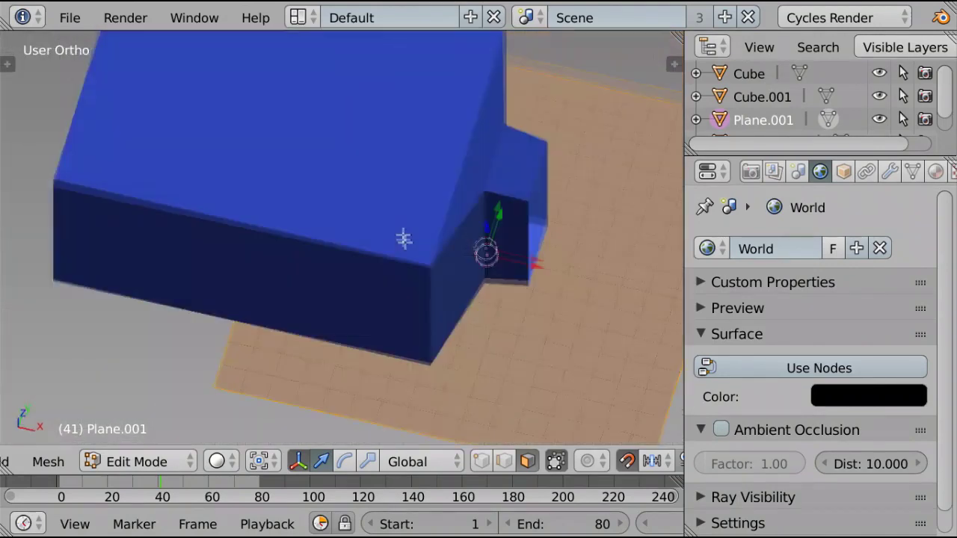
key(z)
key(z)
Knife-cut the ground plane along the Tardis interior's outline in top view, placing the cut points precisely at its corners and the plane's edge.
key(KP_7)
key(k)
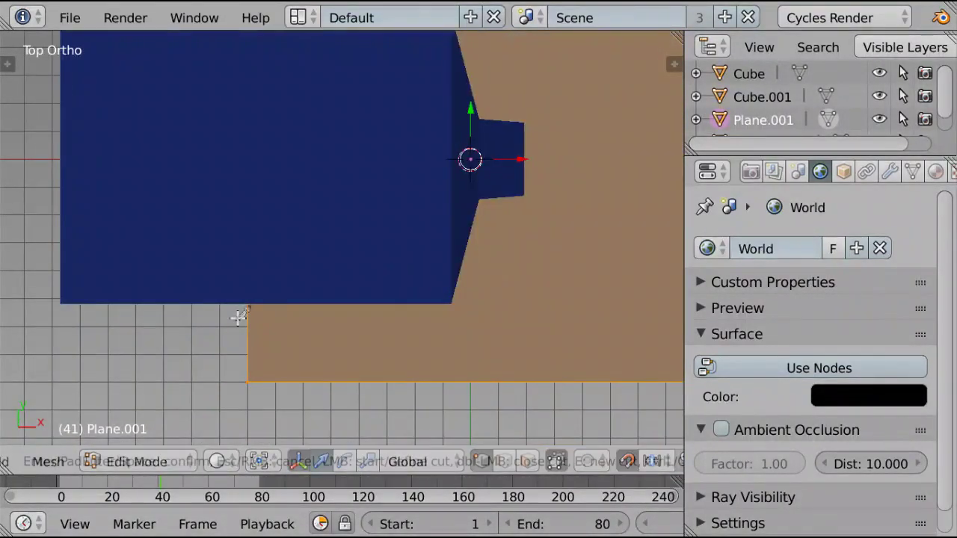
click(248, 304)
scroll(474, 311, up, 3)
shift+middle_drag(583, 376, 361, 307)
scroll(351, 291, up, 3)
shift+middle_drag(321, 251, 333, 420)
click(563, 254)
click(255, 272)
shift+middle_drag(385, 243, 290, 282)
click(340, 283)
shift+middle_drag(374, 131, 394, 392)
click(360, 163)
shift+middle_drag(192, 133, 606, 331)
click(389, 271)
shift+middle_drag(442, 157, 263, 288)
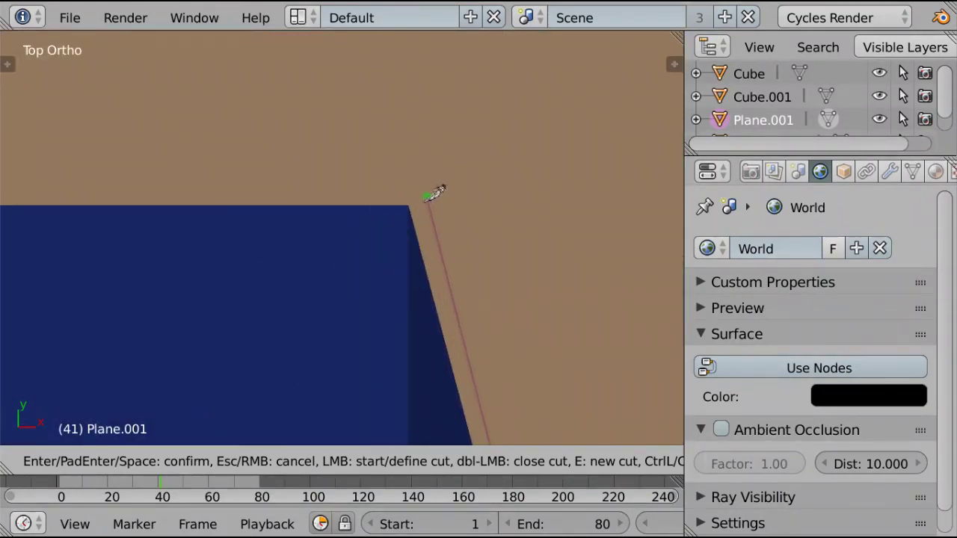
shift+middle_drag(166, 188, 268, 192)
click(512, 216)
shift+middle_drag(515, 195, 413, 183)
click(373, 206)
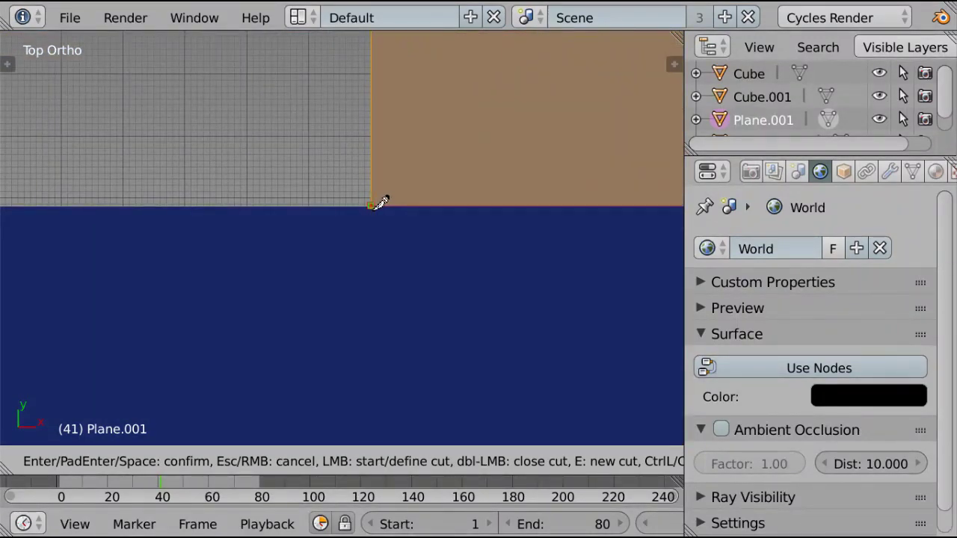
key(Return)
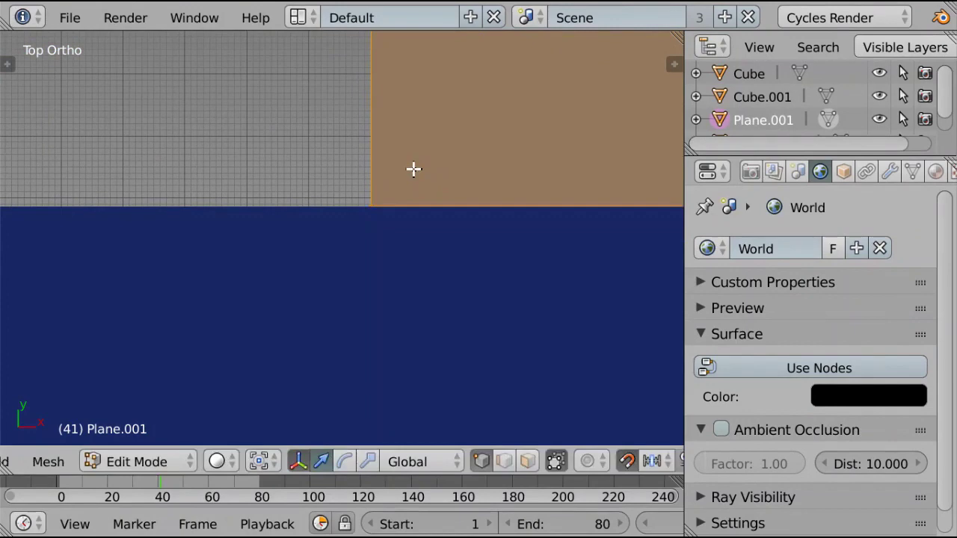
Delete the ground plane's face inside the cut outline and check the opening beneath the Tardis interior in solid perspective view.
scroll(413, 169, down, 6)
key(z)
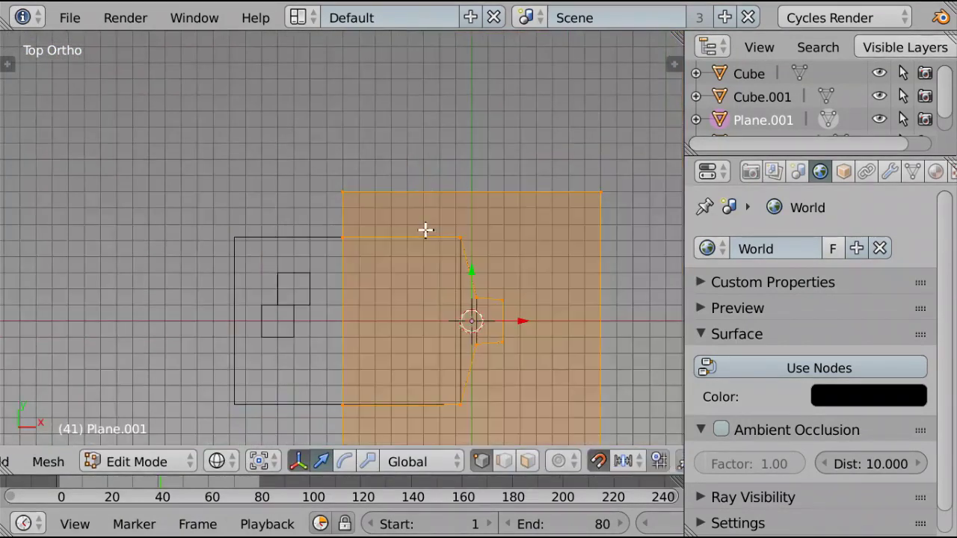
click(535, 465)
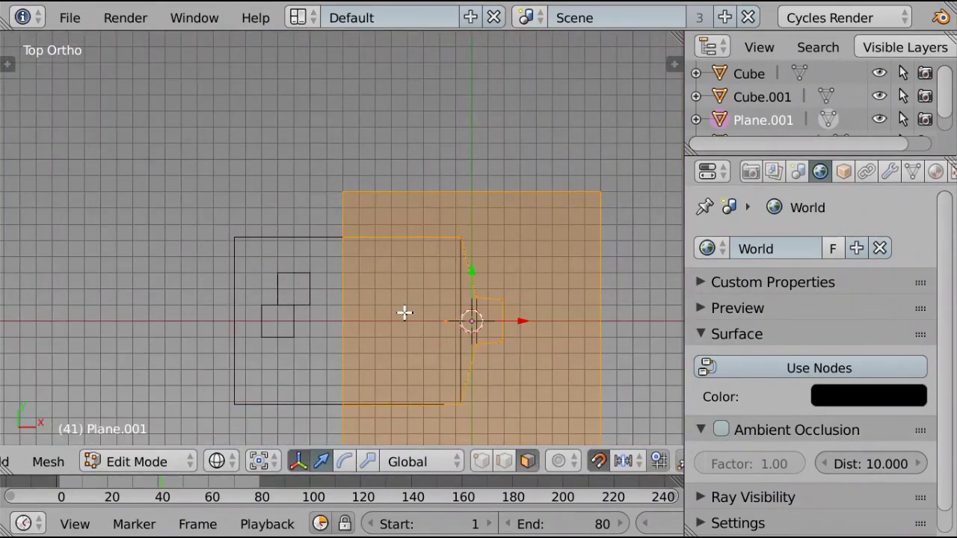
right_click(447, 312)
middle_drag(469, 308, 325, 235)
key(x)
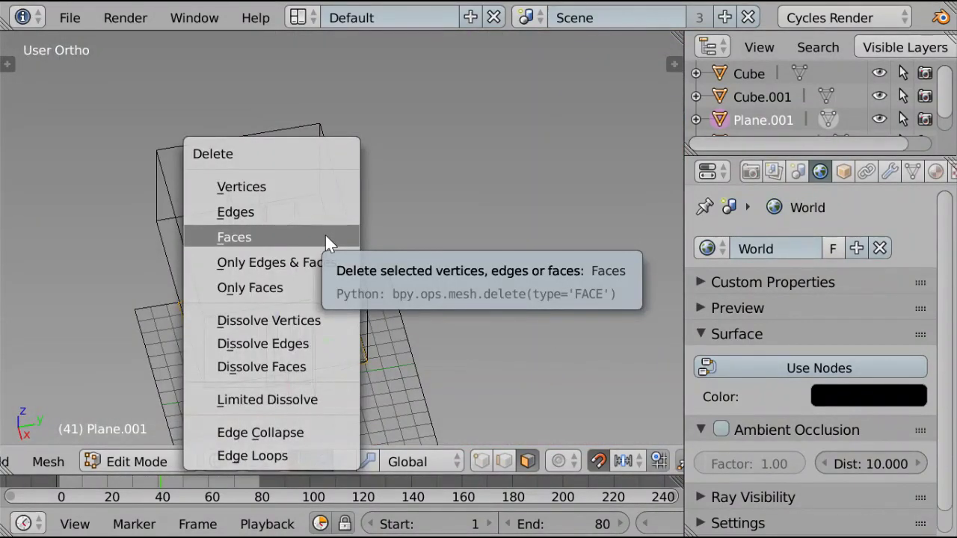
click(326, 238)
key(z)
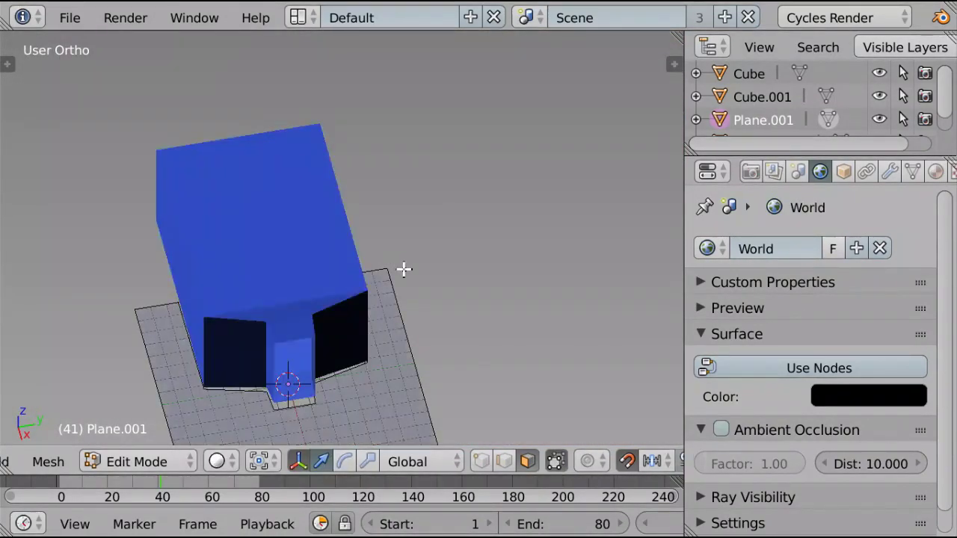
middle_drag(403, 269, 446, 234)
scroll(440, 274, up, 5)
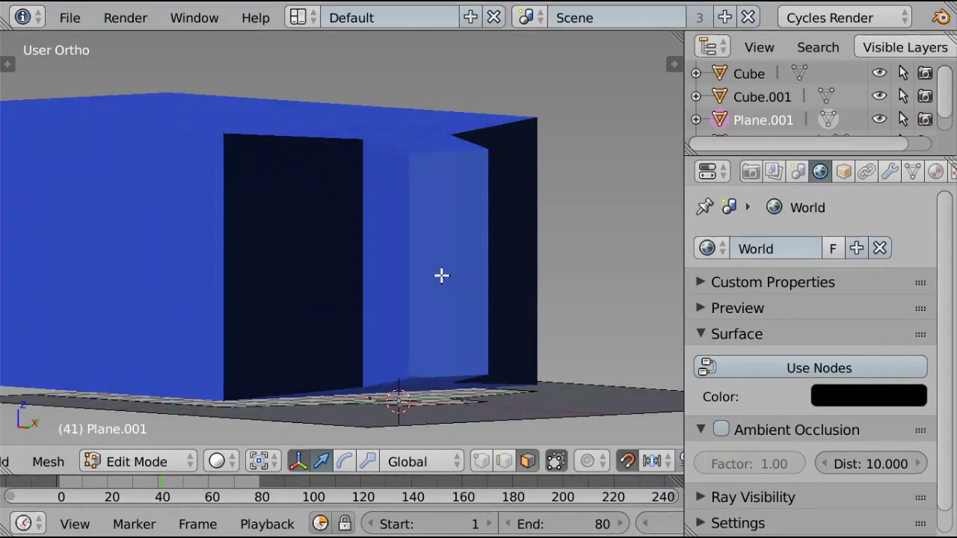
key(KP_5)
scroll(441, 275, down, 5)
middle_drag(441, 274, 211, 299)
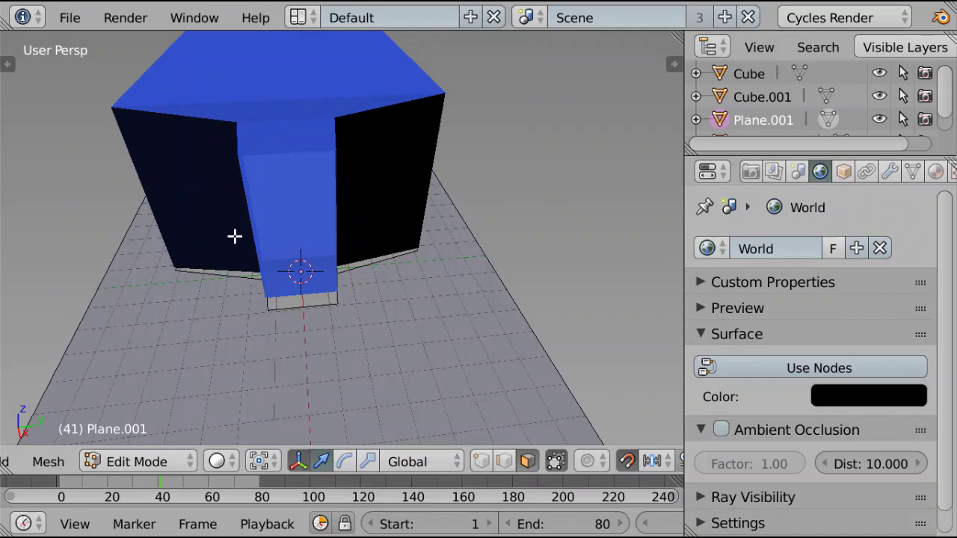
Leave Edit Mode, show scene layer 1 along with layers 2 and 3, and render the current frame to check the ground light.
key(Tab)
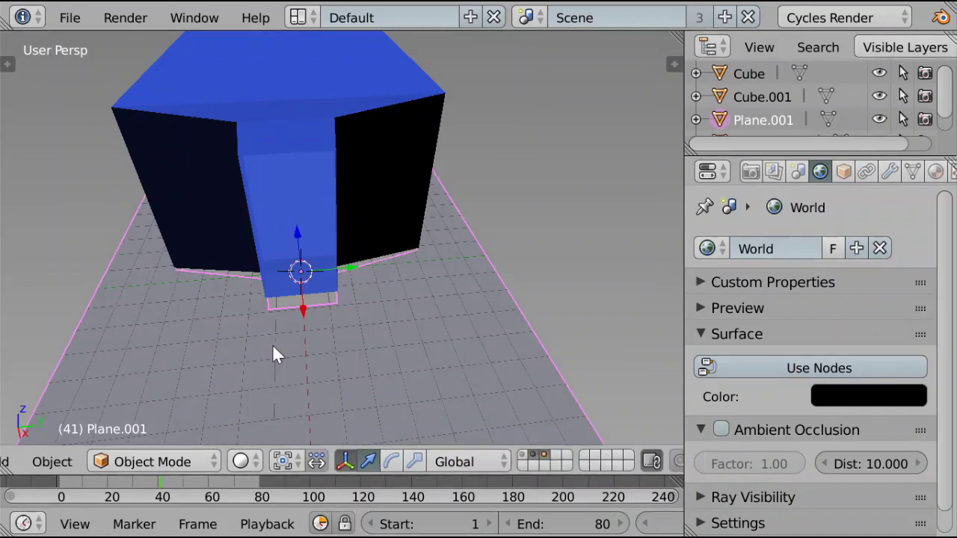
scroll(498, 405, down, 5)
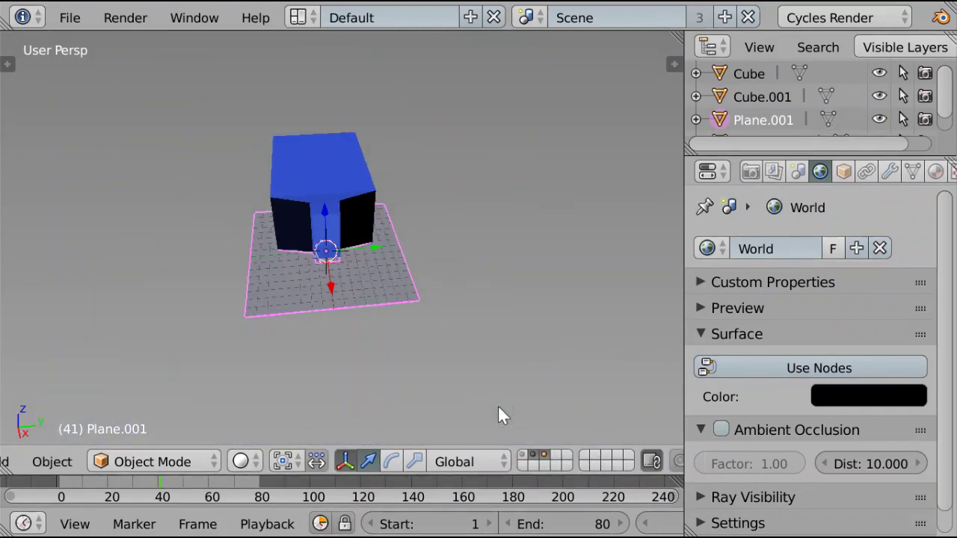
shift+click(526, 456)
middle_drag(369, 342, 424, 336)
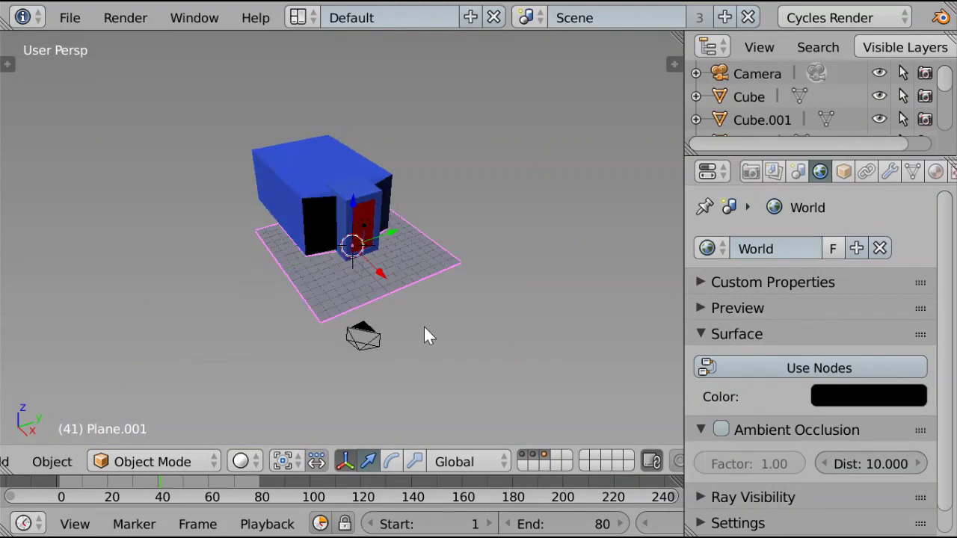
key(F12)
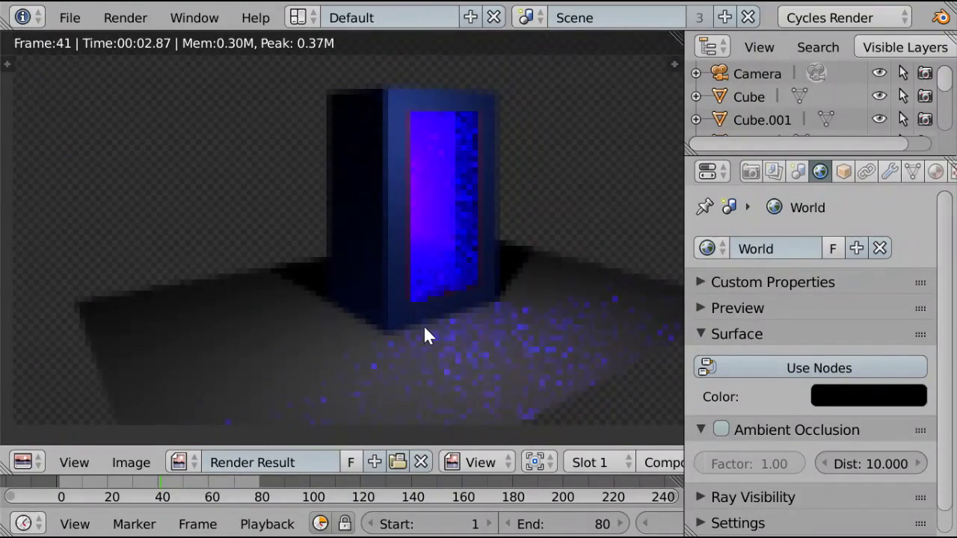
scroll(508, 255, up, 5)
middle_drag(492, 254, 176, 202)
scroll(374, 276, down, 5)
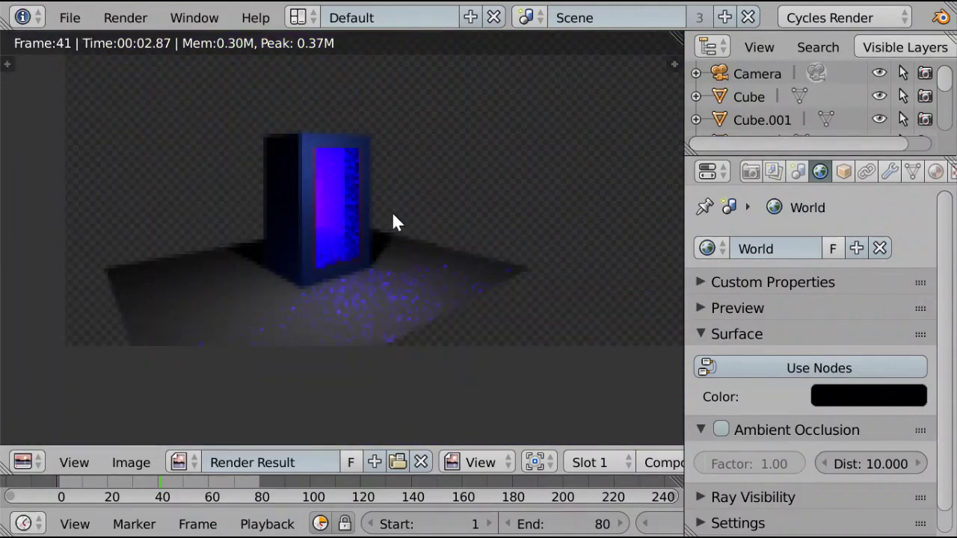
click(30, 462)
key(Escape)
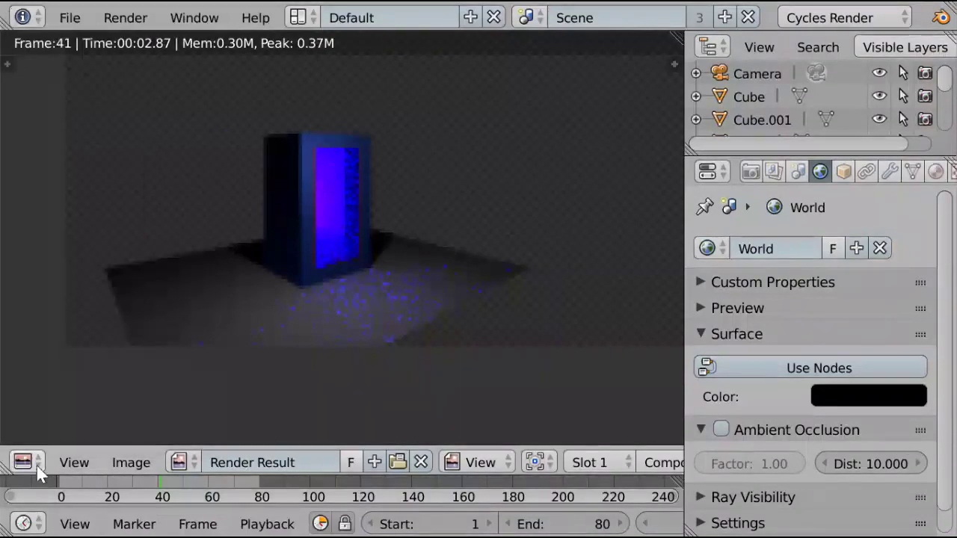
Set the Film pixel filter width to 0.01 in the render settings and render the frame again.
click(751, 172)
click(798, 240)
click(792, 267)
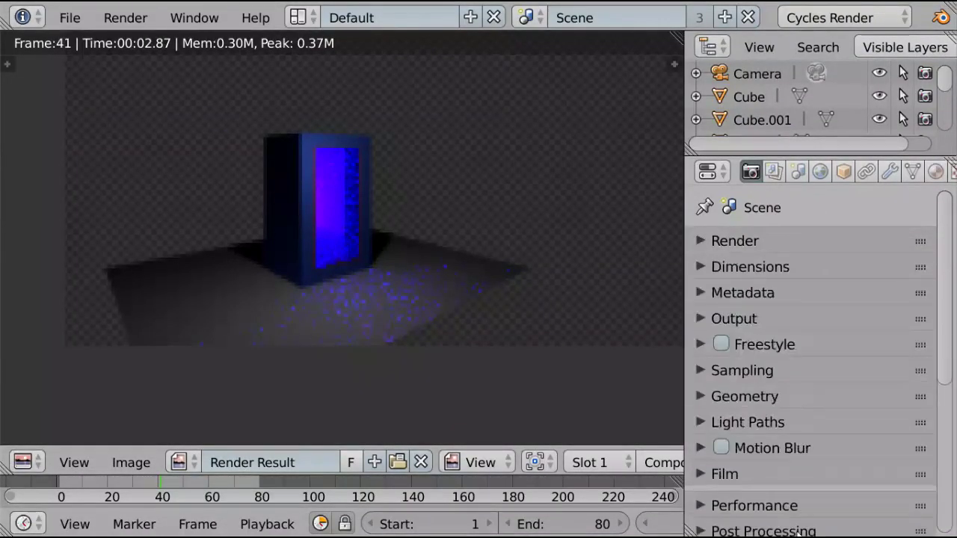
scroll(758, 422, down, 5)
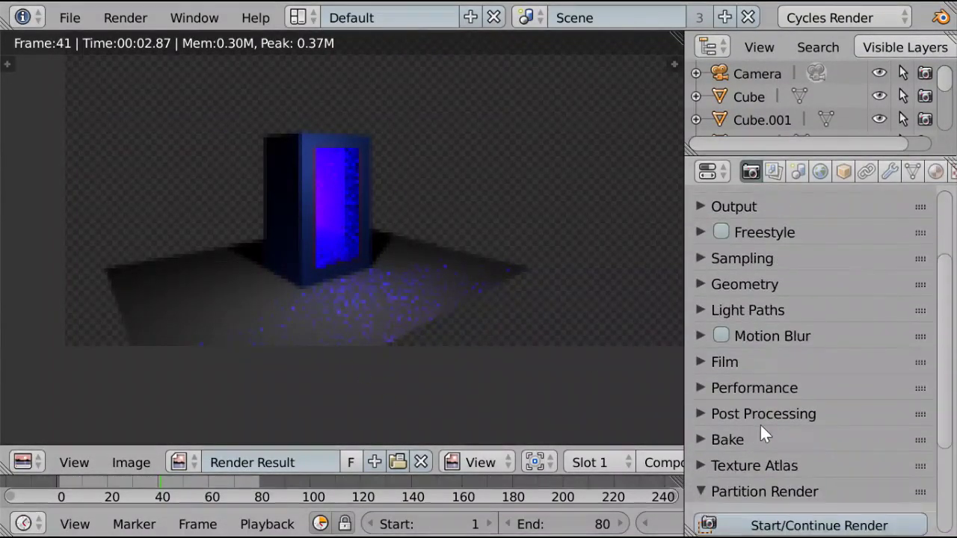
click(740, 487)
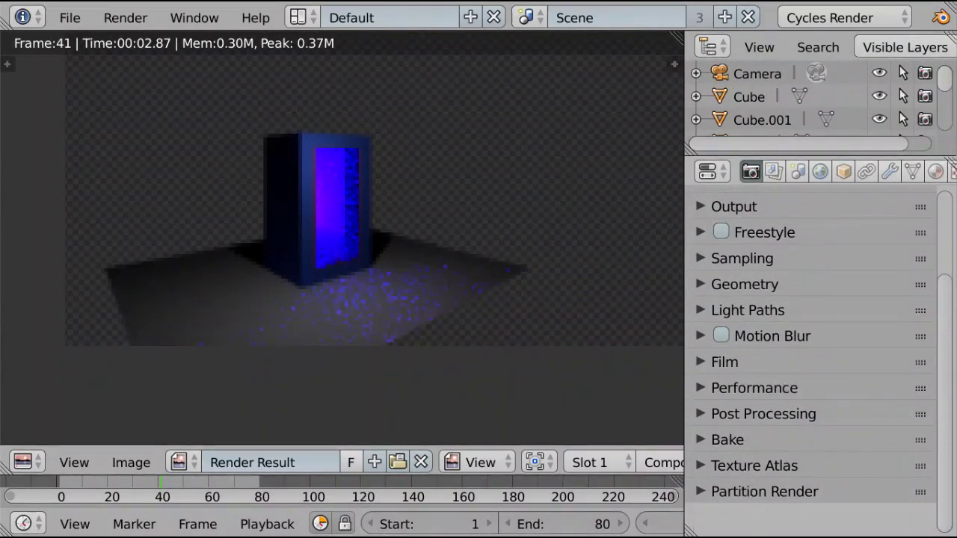
click(739, 371)
drag(891, 422, 829, 423)
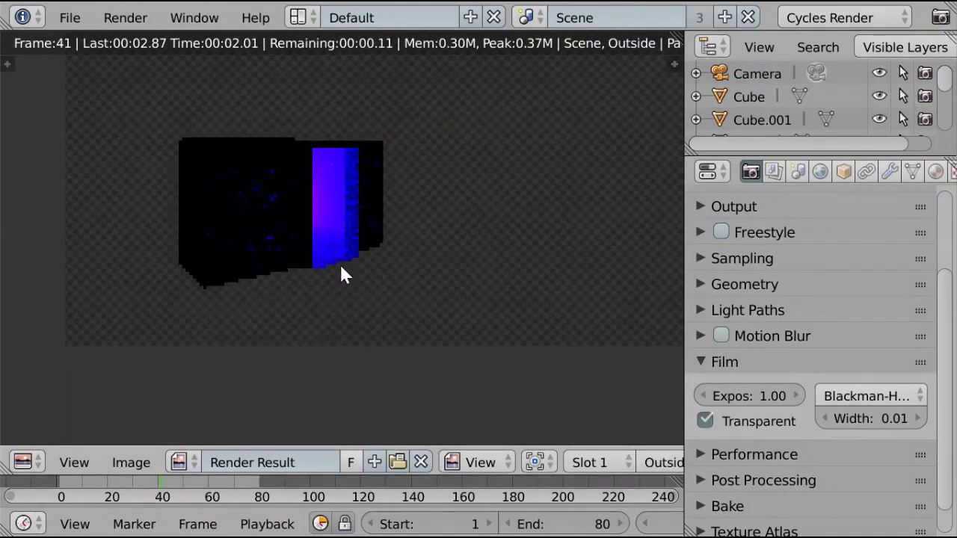
scroll(341, 268, up, 5)
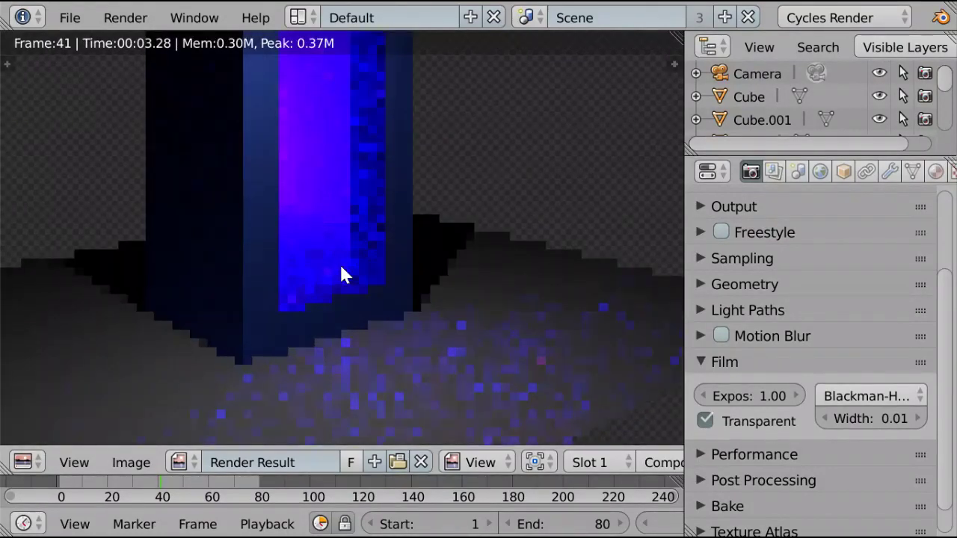
scroll(341, 275, down, 5)
Enable Square Samples in the render Sampling settings.
click(751, 262)
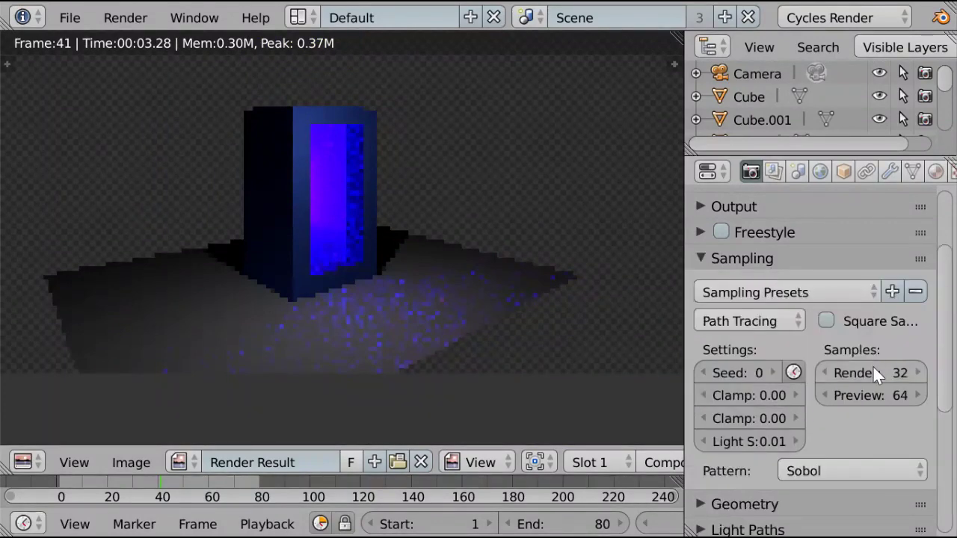
click(860, 322)
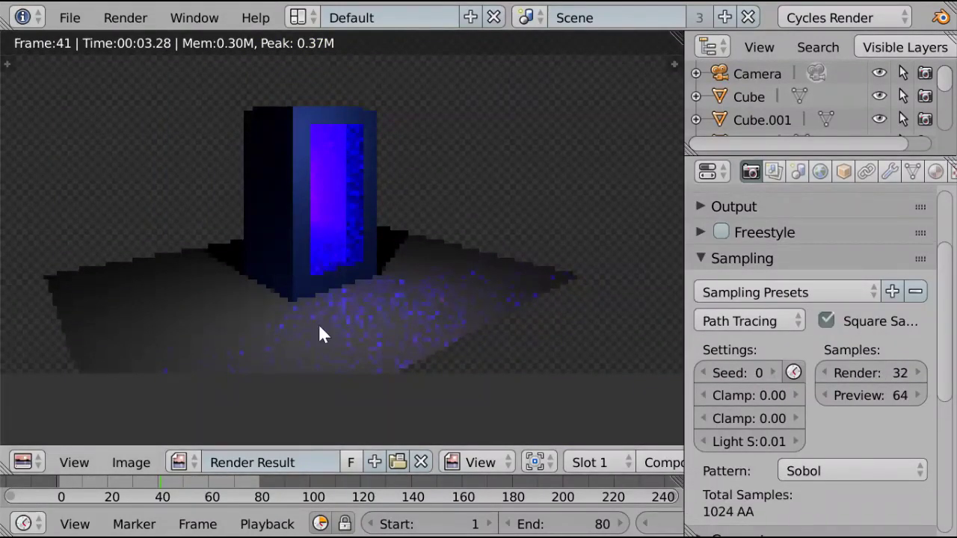
Set the render Performance threads mode to Fixed.
scroll(865, 352, down, 8)
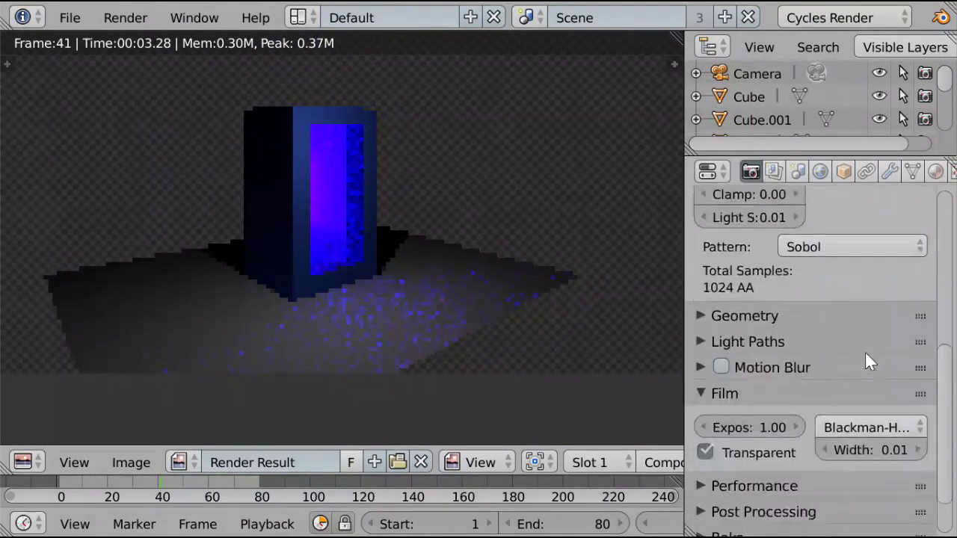
click(772, 330)
click(772, 332)
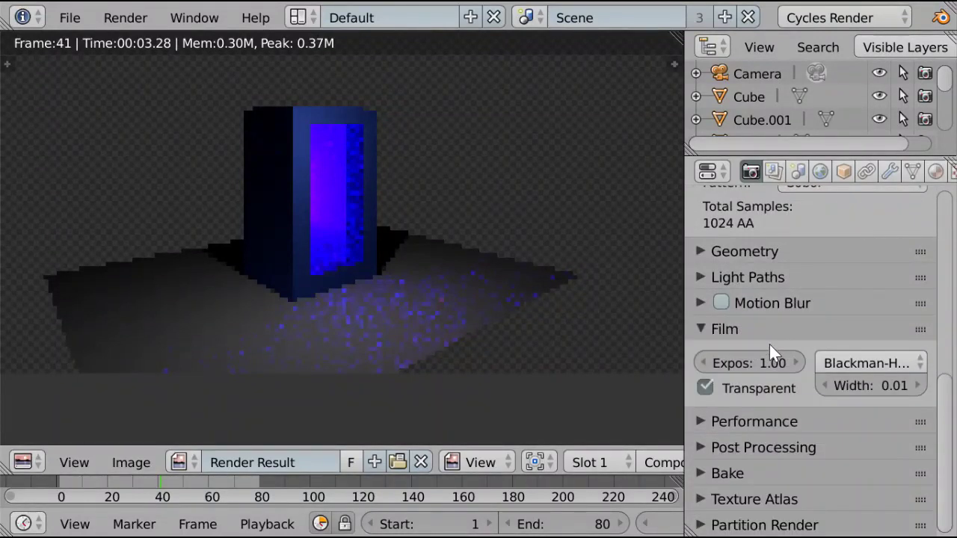
click(745, 386)
click(745, 386)
click(768, 335)
click(754, 380)
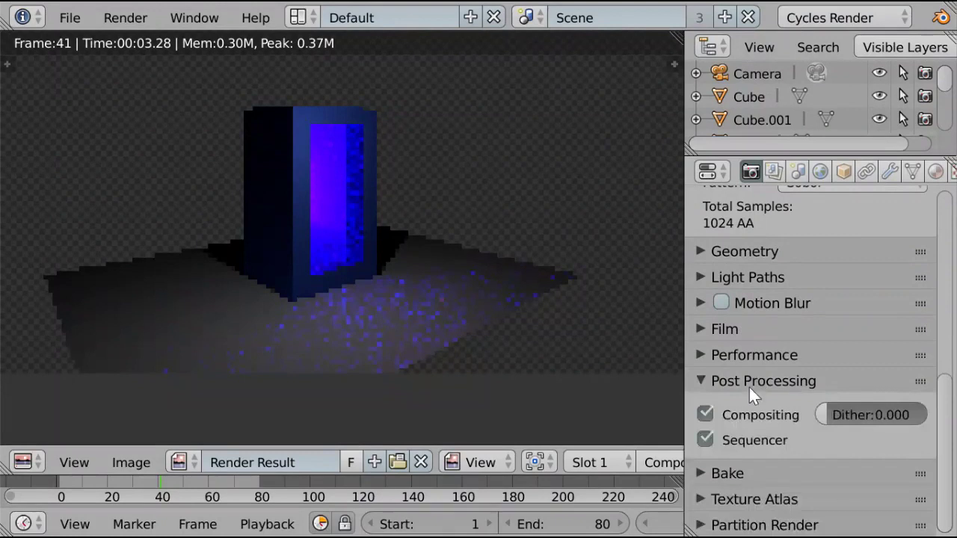
click(748, 383)
click(761, 356)
click(779, 413)
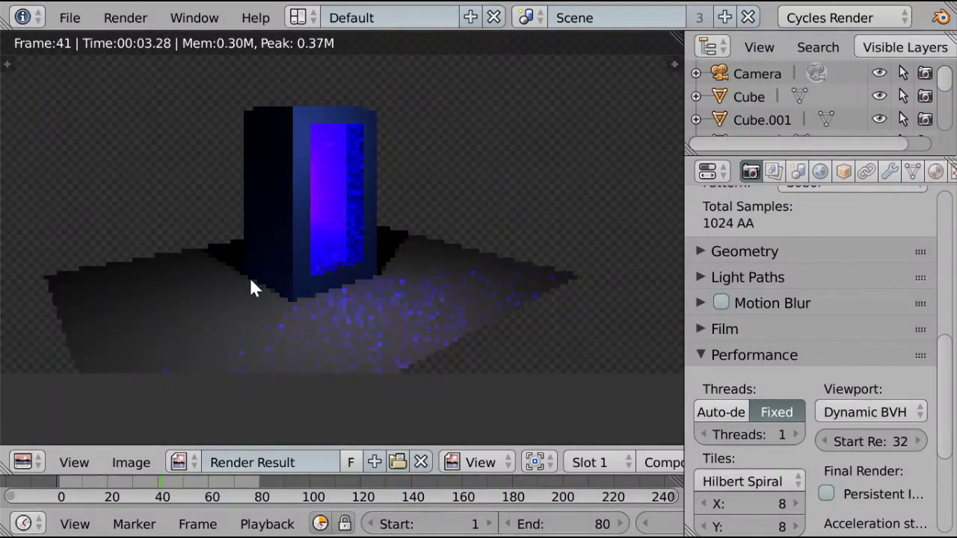
Render the current frame again and examine the ground glow in the individual layers and the final composite.
key(F12)
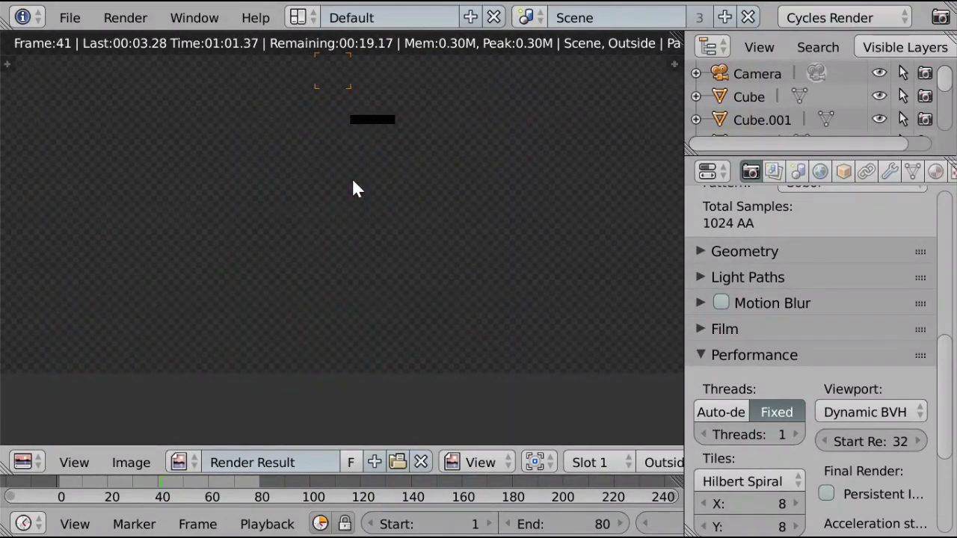
scroll(352, 180, up, 6)
middle_drag(352, 180, 326, 453)
scroll(248, 280, down, 5)
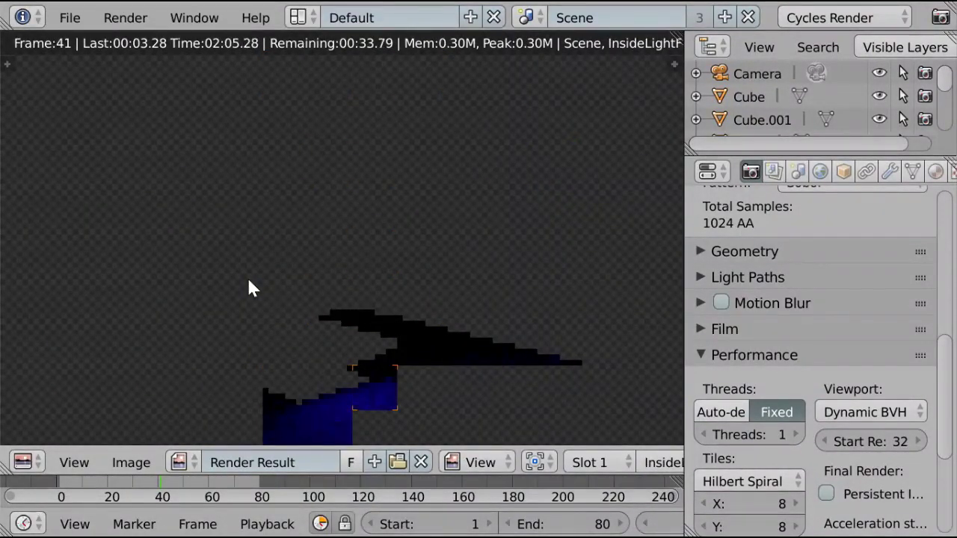
middle_drag(436, 363, 391, 183)
scroll(316, 186, up, 5)
scroll(350, 251, down, 4)
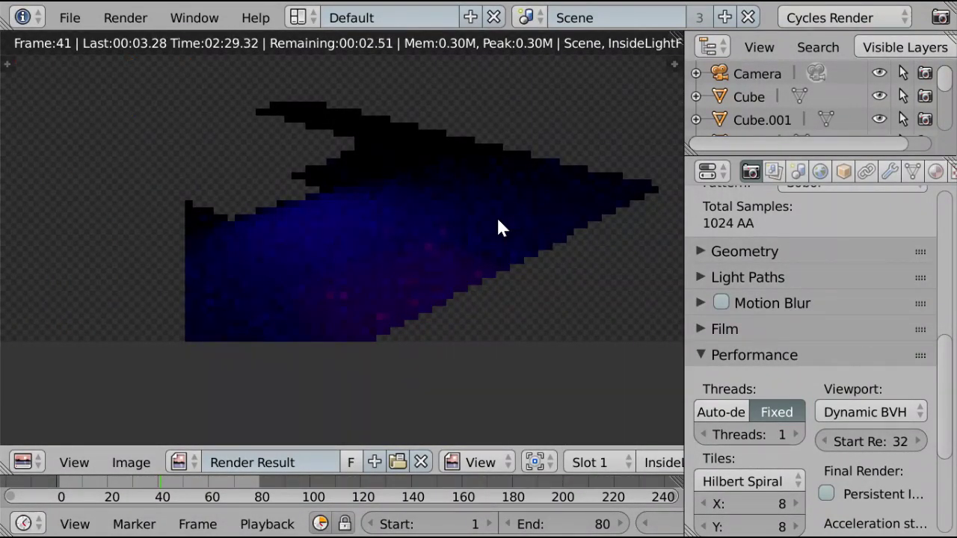
middle_drag(426, 192, 408, 276)
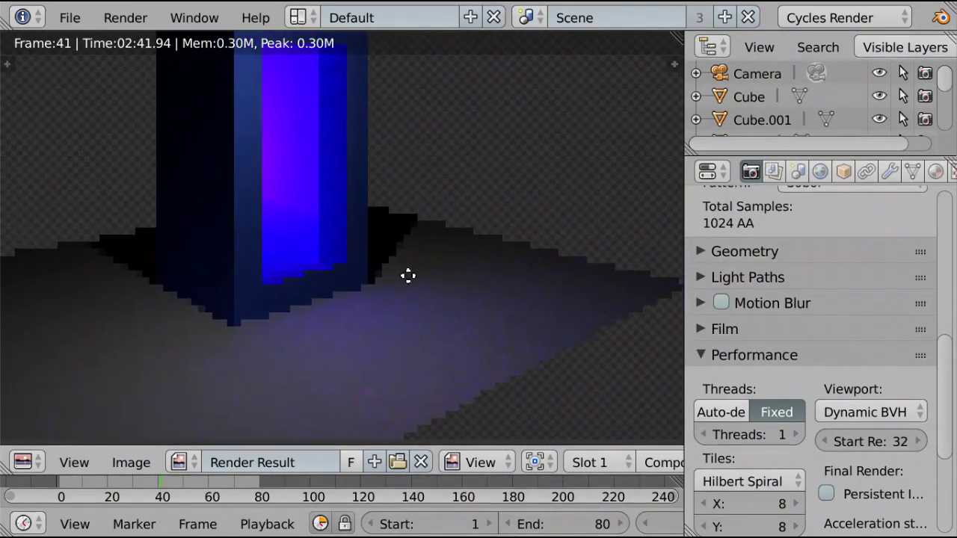
scroll(405, 272, down, 3)
scroll(405, 274, up, 2)
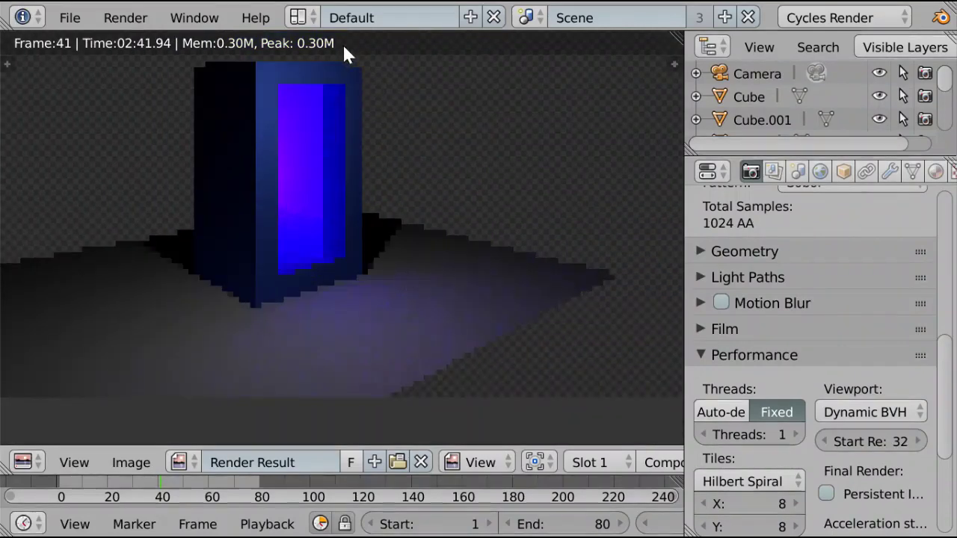
Switch to the Compositing layout, set the Add node's Fac to 5, and check the glow in the viewer image.
click(297, 17)
click(320, 91)
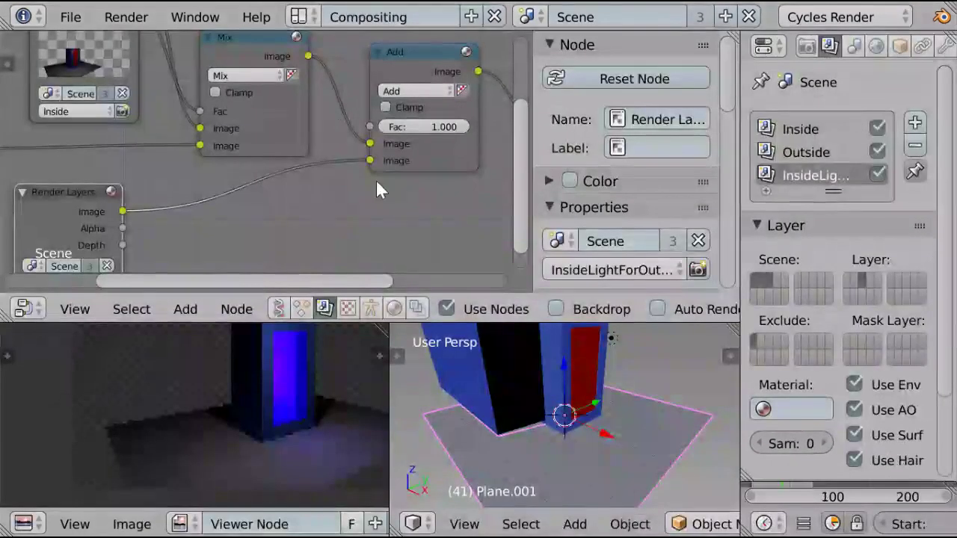
scroll(377, 183, up, 3)
middle_drag(377, 184, 196, 216)
double_click(239, 159)
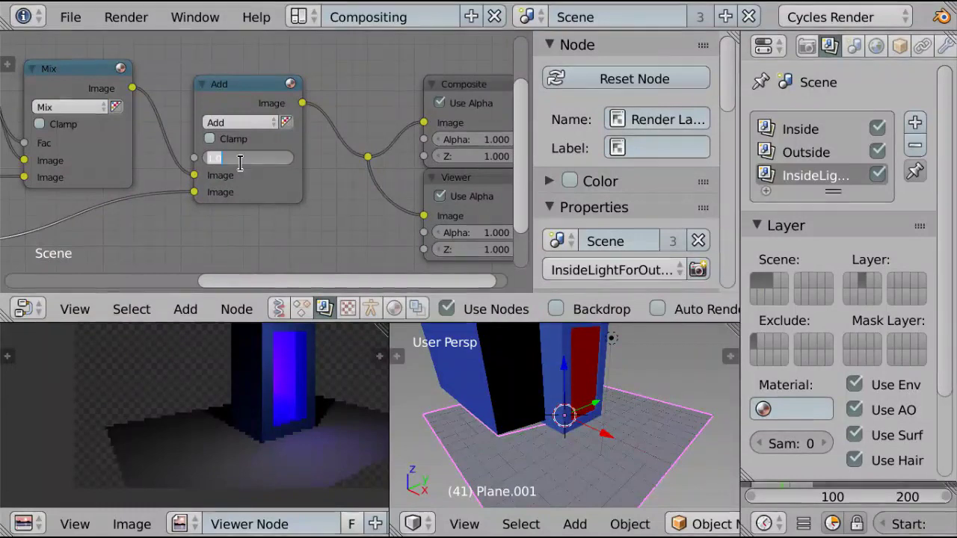
text(5)
key(Return)
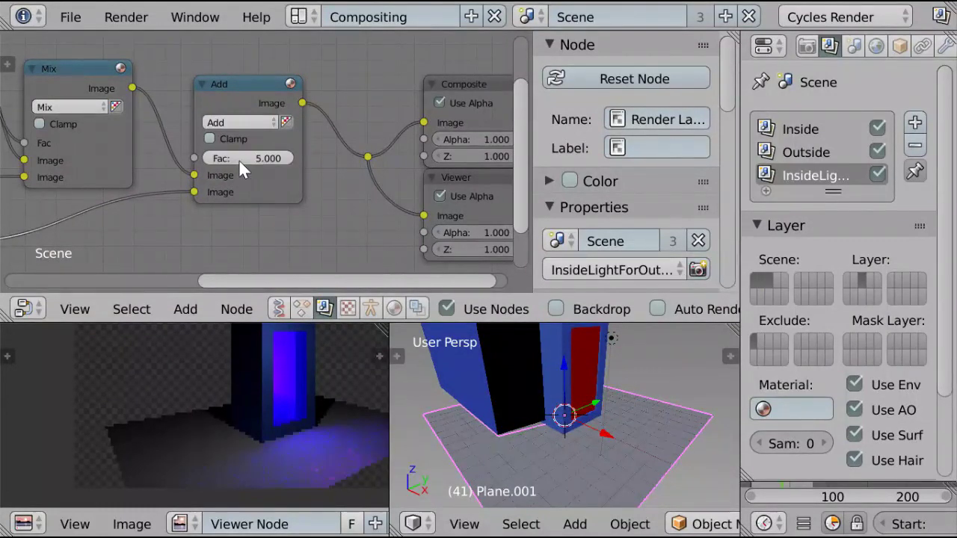
middle_drag(272, 404, 177, 406)
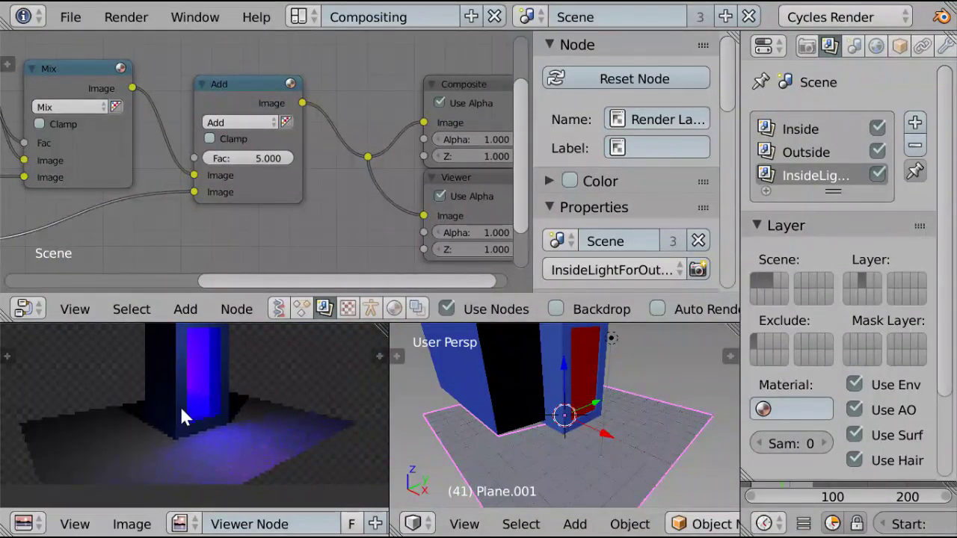
middle_drag(217, 382, 252, 399)
Group the Mix and Add nodes, and move the Mix node higher inside the group.
middle_drag(207, 224, 298, 249)
scroll(298, 249, down, 5)
middle_drag(169, 182, 122, 203)
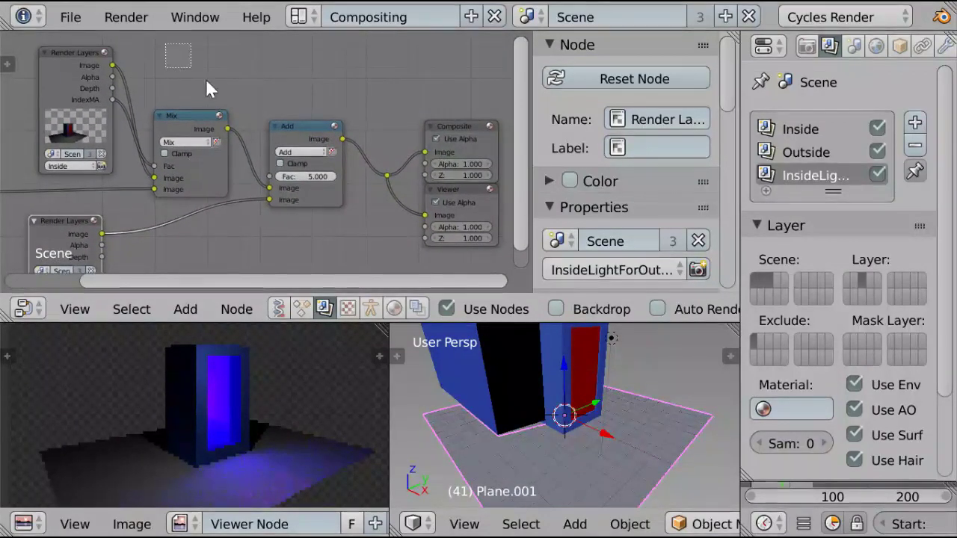
drag(208, 89, 356, 170)
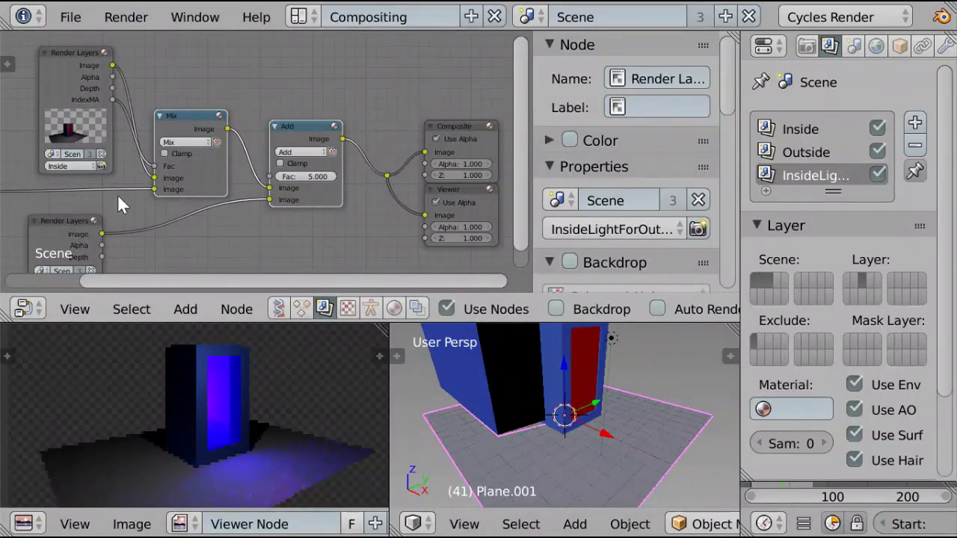
middle_drag(119, 194, 217, 170)
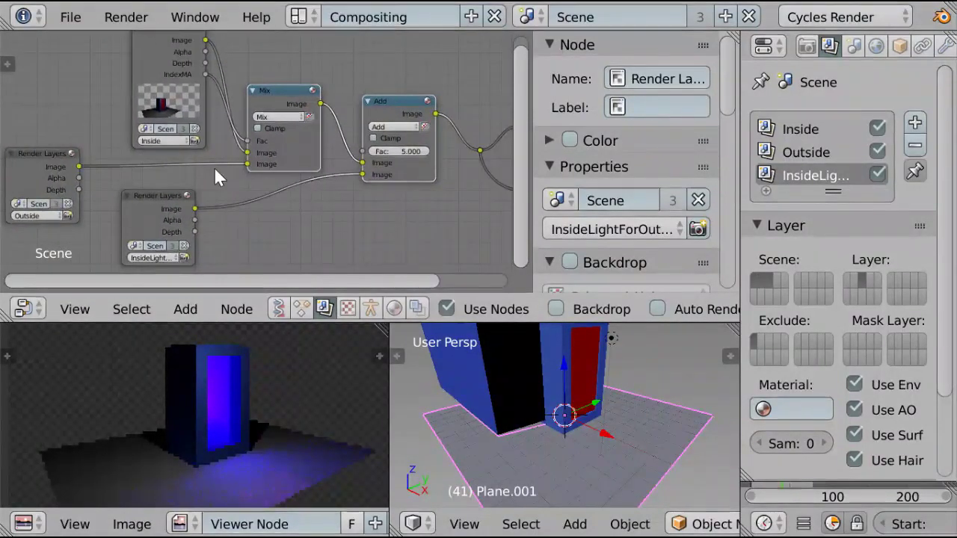
key(ctrl+g)
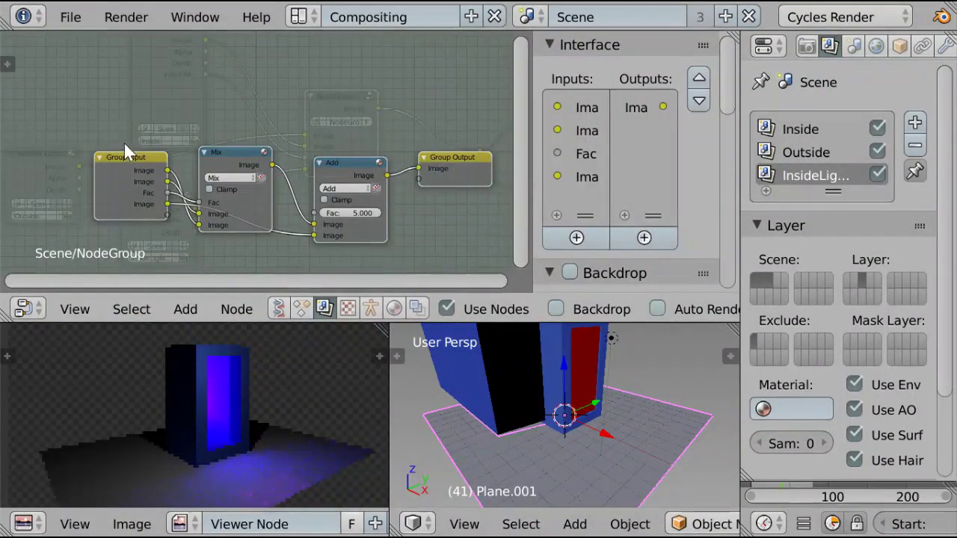
drag(251, 171, 254, 122)
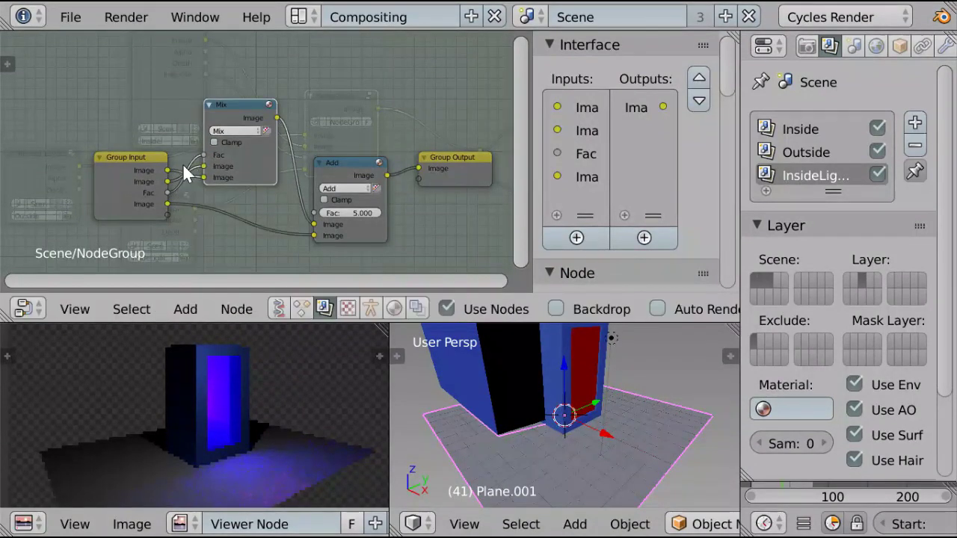
Rename the first group input Outside and move the Group Input node farther away from the Mix node.
click(577, 111)
double_click(580, 110)
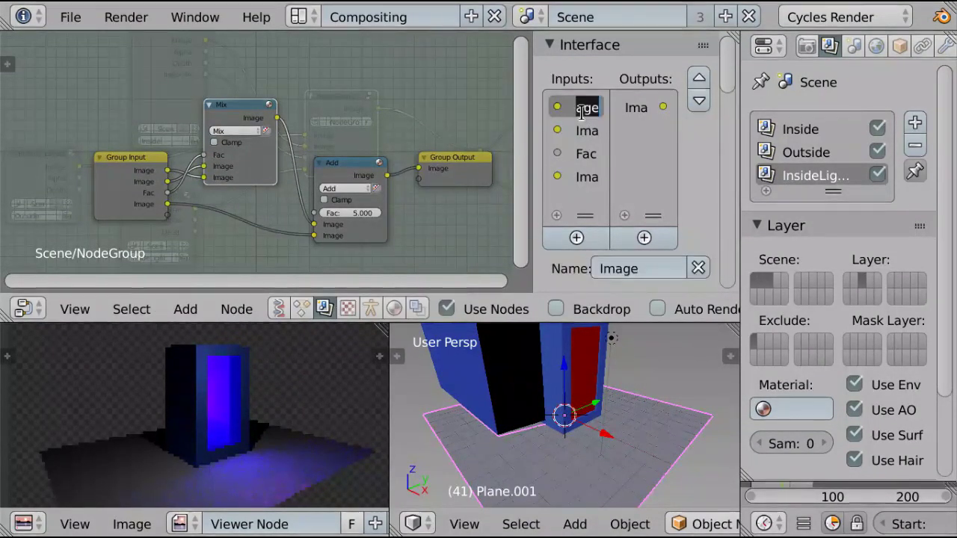
key(BackSpace)
text(side)
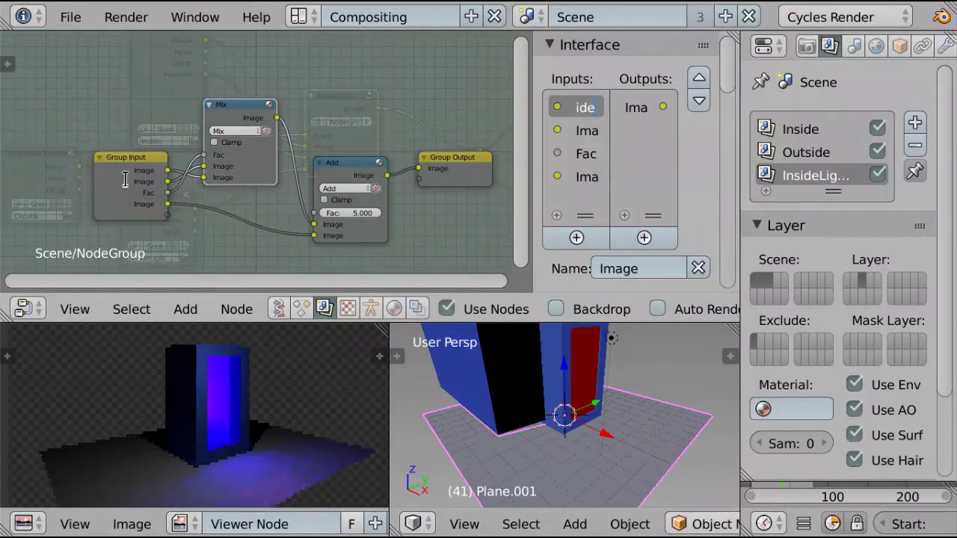
key(Return)
drag(140, 189, 94, 170)
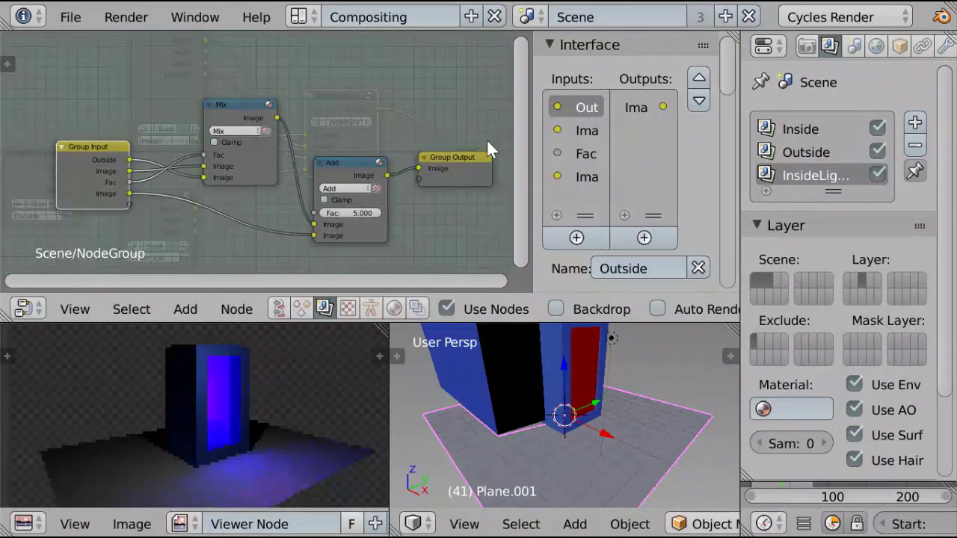
Move the Outside input down one slot in the group interface and rename it Inside.
click(698, 103)
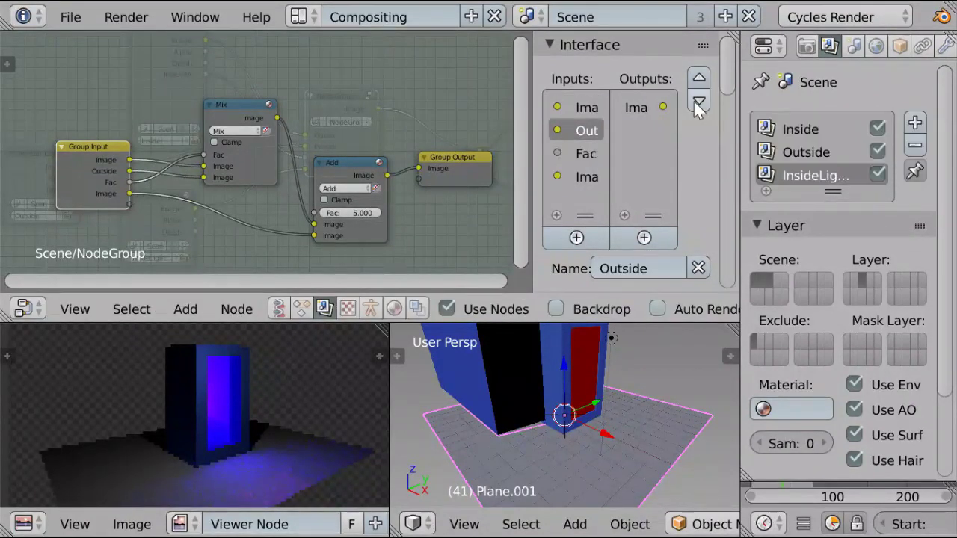
double_click(596, 130)
text(Inside)
key(Return)
Rename the first image input of the node group Outside.
double_click(597, 109)
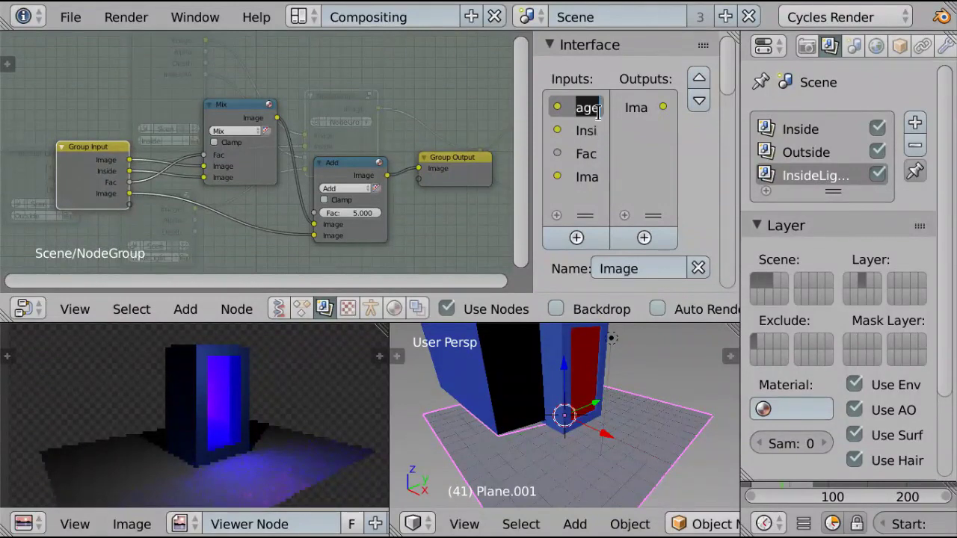
text(Out)
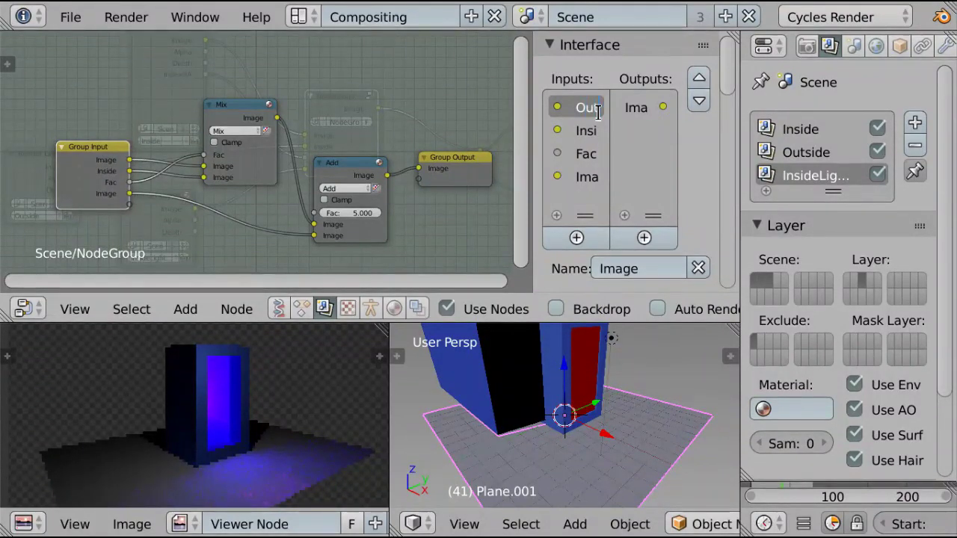
text(side)
key(Return)
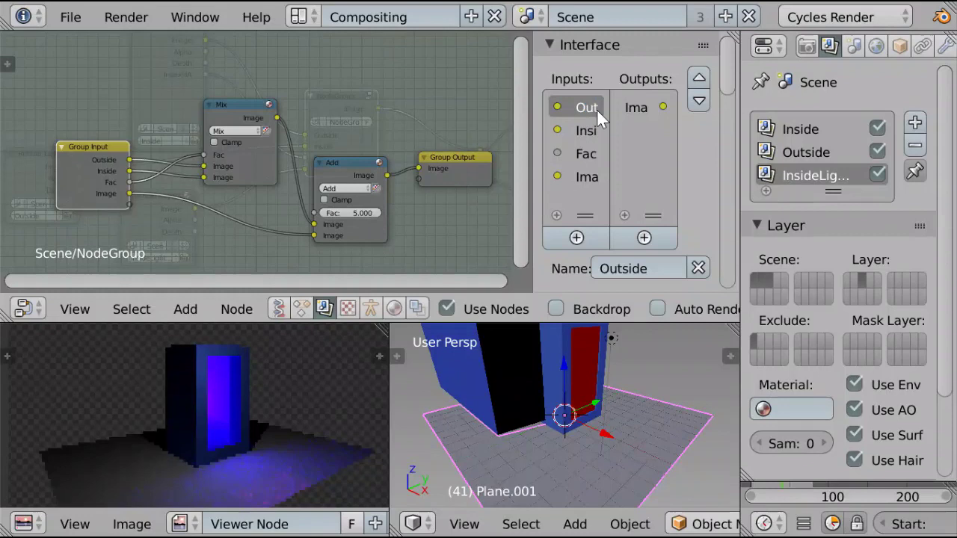
Rename the node group's Fac input Door.
double_click(583, 154)
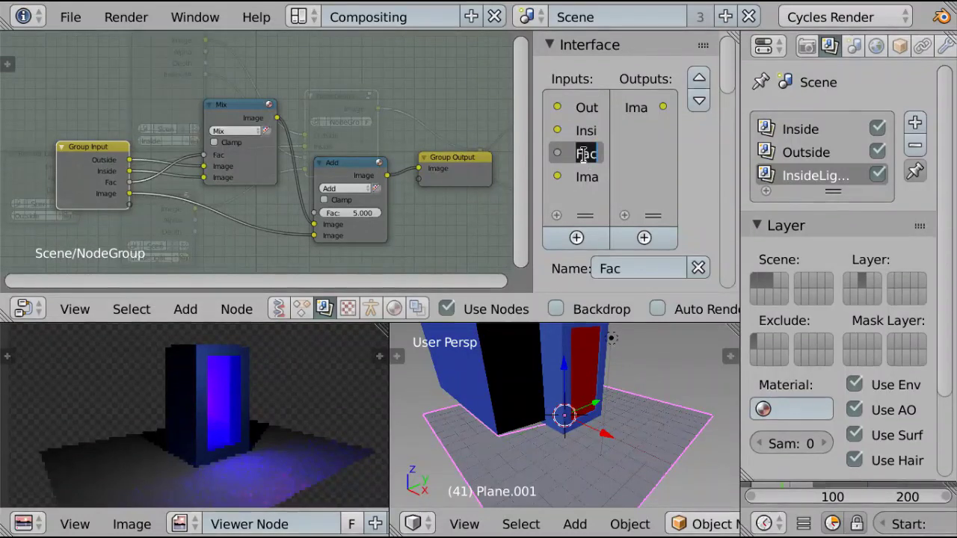
text(Nat)
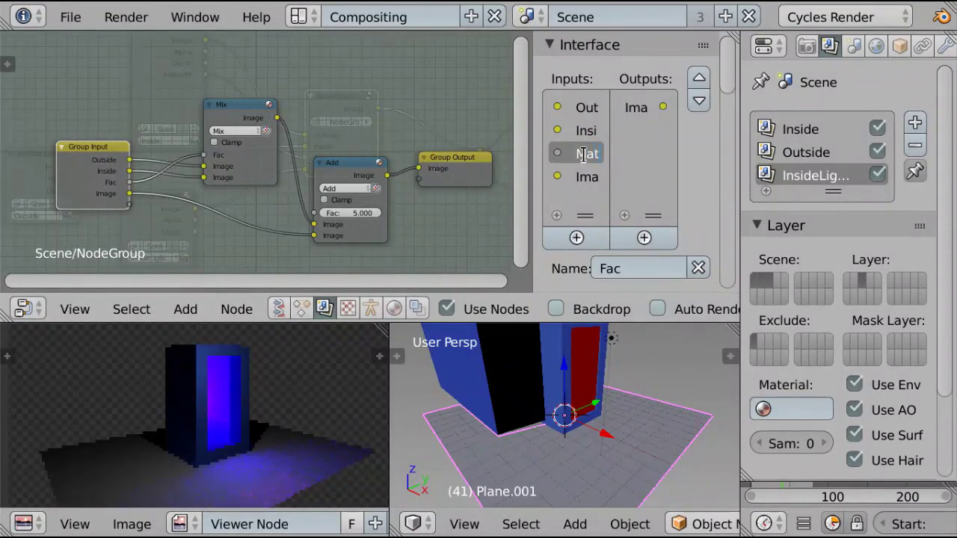
key(Return)
double_click(592, 155)
text(Do)
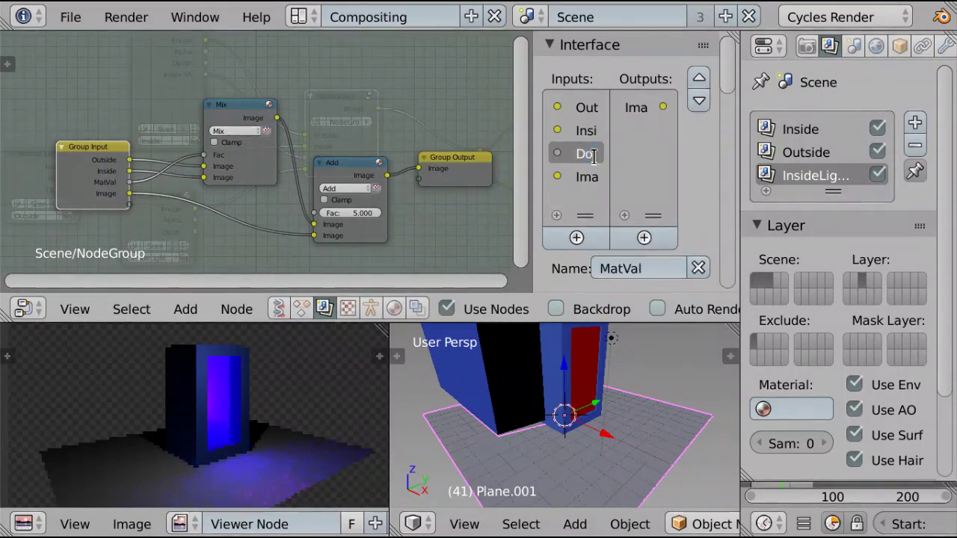
text(or+)
key(Return)
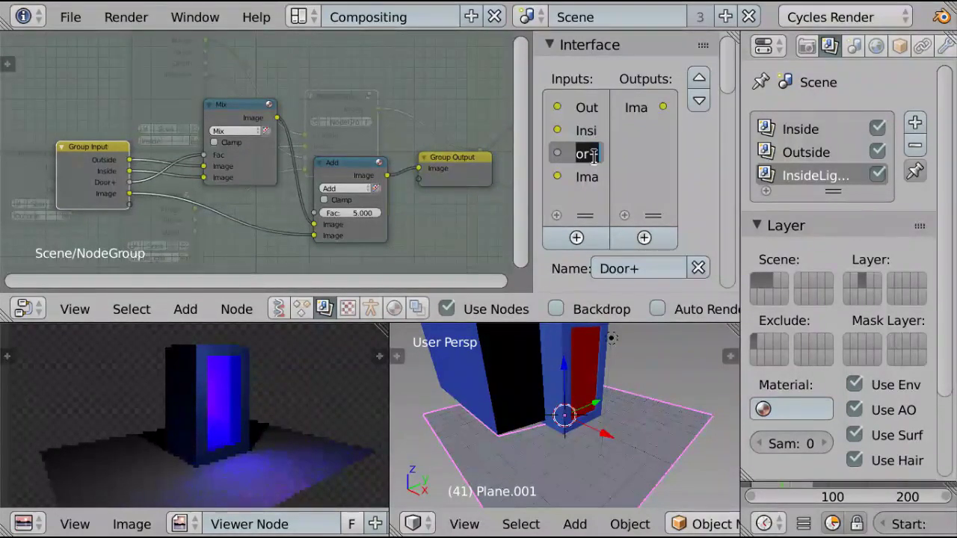
key(BackSpace)
key(Return)
Rename the fourth group input, which feeds the Add node's second image, InsideGlow.
double_click(599, 169)
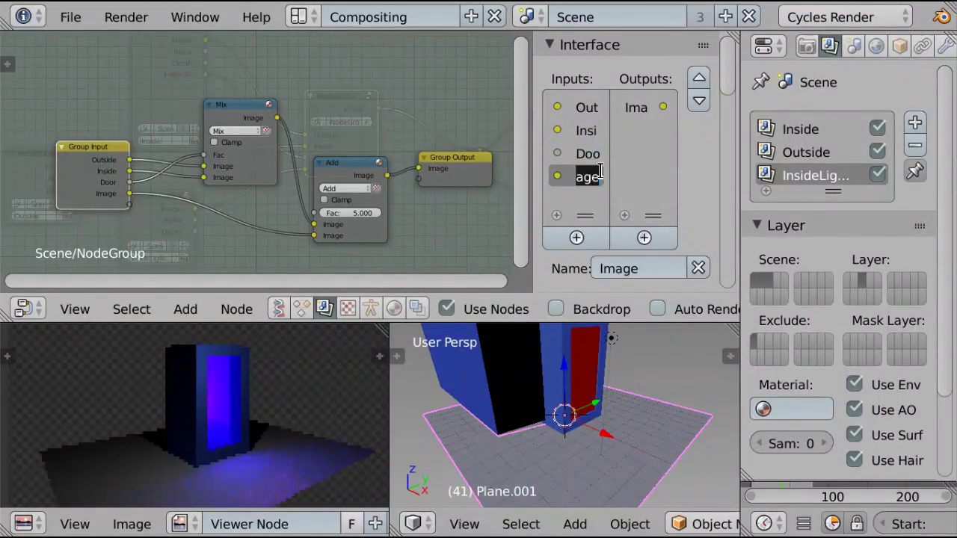
text(Ins)
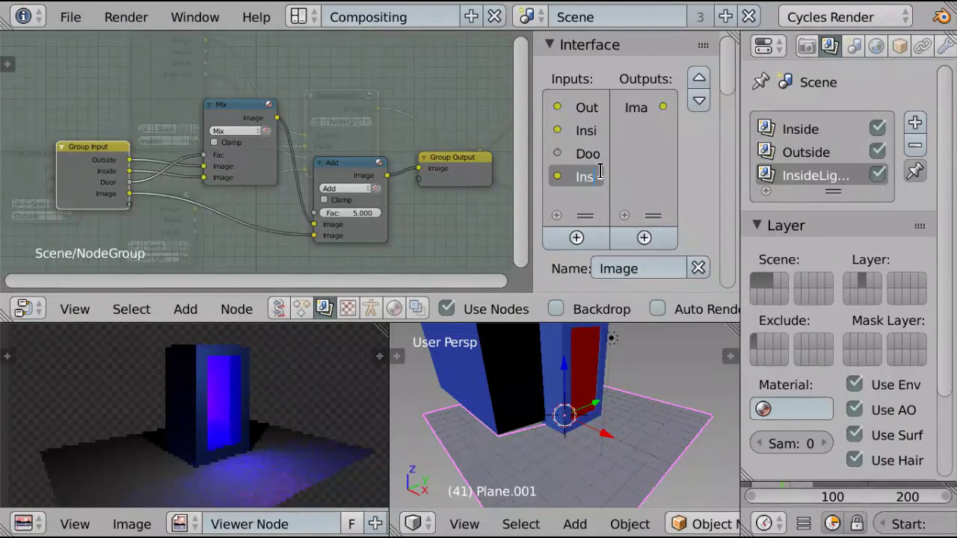
text(ideG)
key(Return)
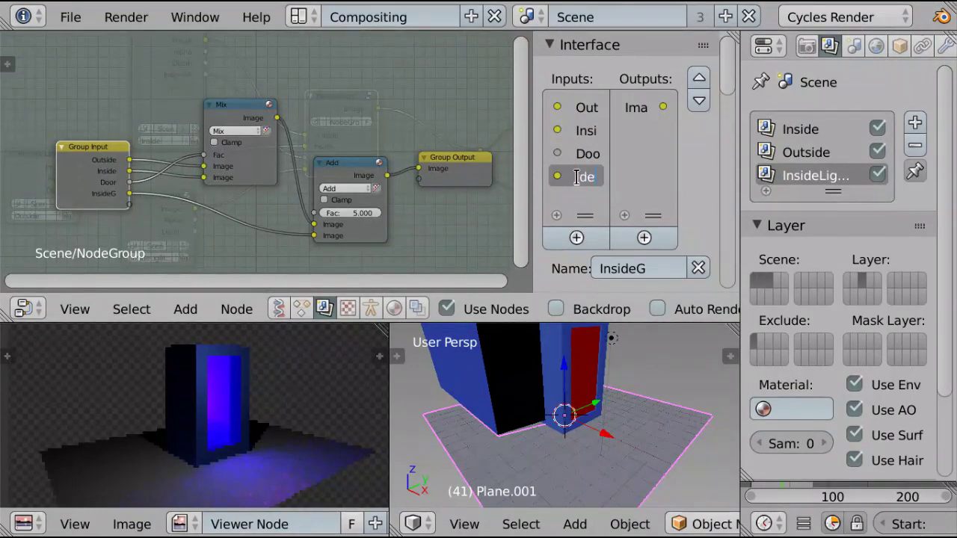
key(Return)
Expose the Add node's Fac as a new group input and rename that input InsideGlowIntensity.
middle_drag(123, 150, 287, 106)
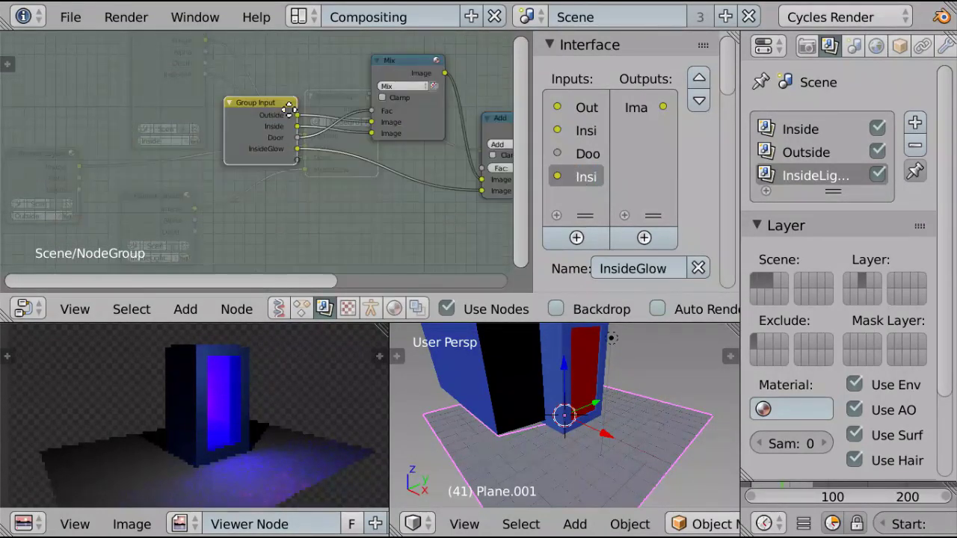
scroll(287, 106, up, 5)
scroll(286, 106, up, 5)
middle_drag(346, 55, 362, 213)
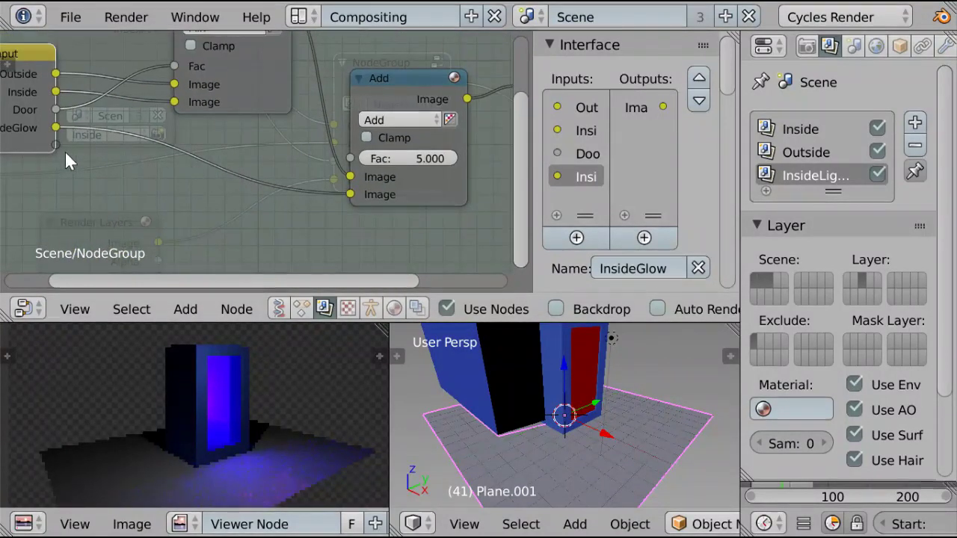
drag(56, 144, 350, 158)
click(585, 201)
double_click(585, 201)
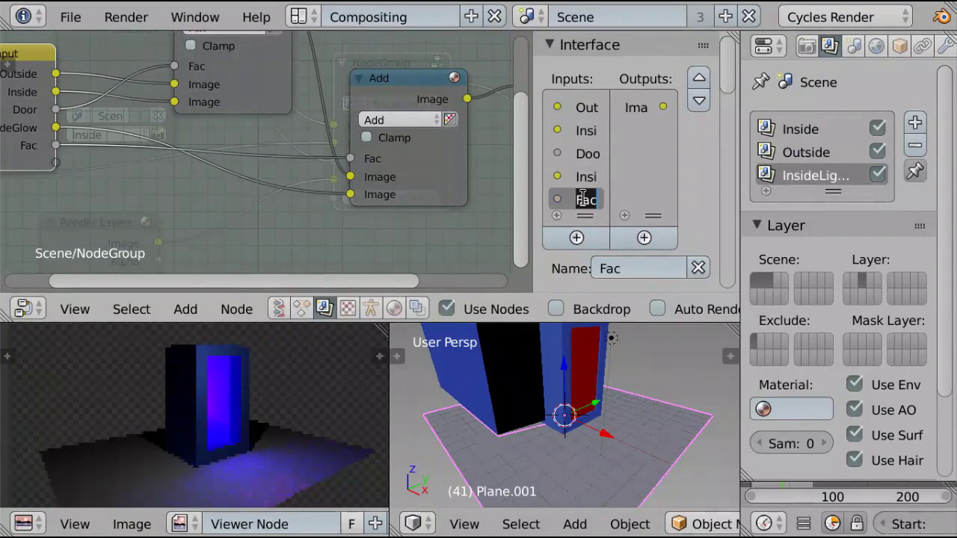
text(I)
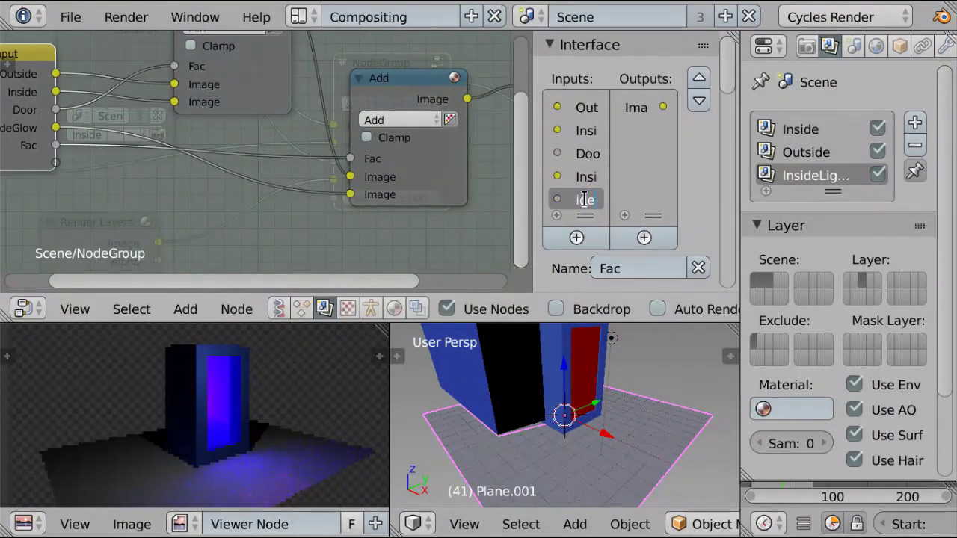
text(nsideGlowInt)
key(Return)
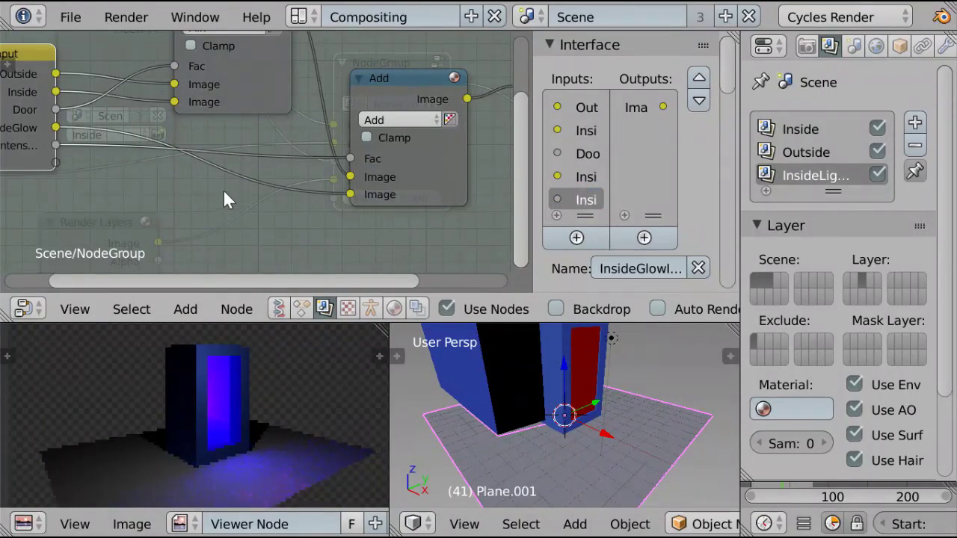
Exit the node group and return to the scene's main compositing tree.
middle_drag(224, 196, 27, 217)
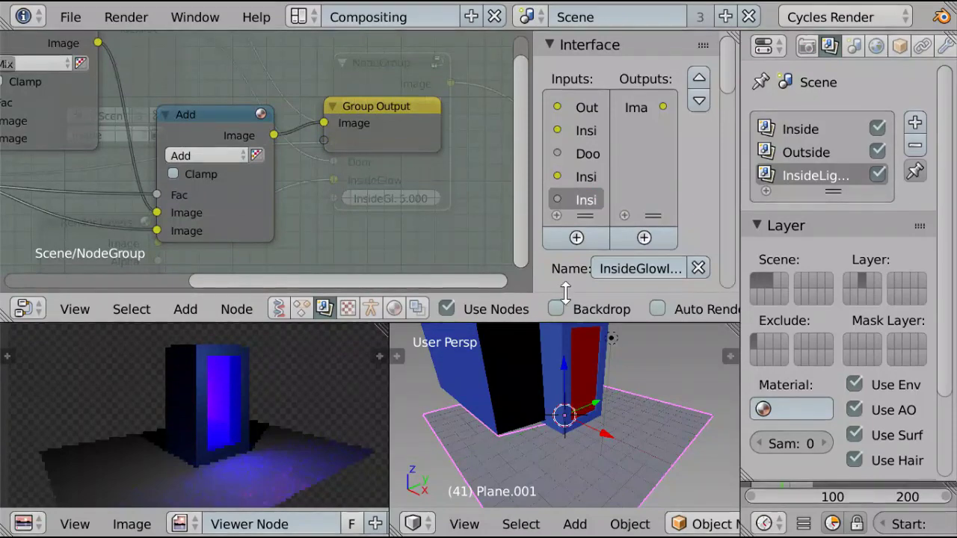
scroll(580, 298, down, 5)
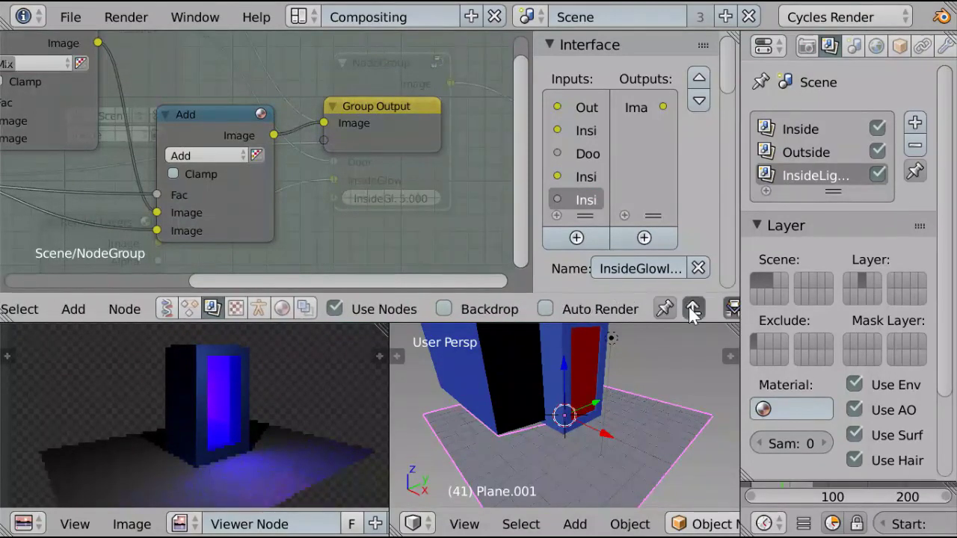
click(691, 309)
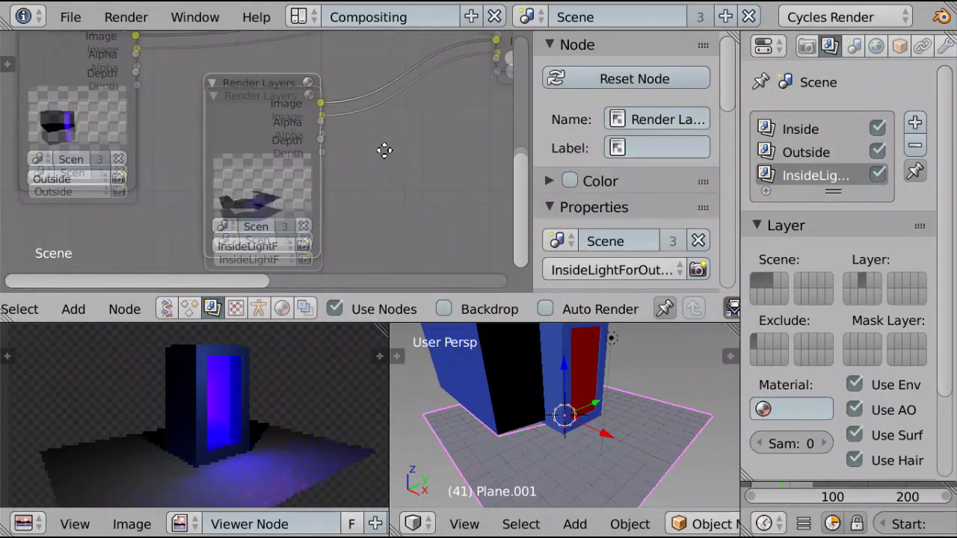
scroll(297, 221, up, 12)
middle_drag(305, 281, 317, 182)
scroll(322, 188, down, 13)
middle_drag(420, 146, 113, 268)
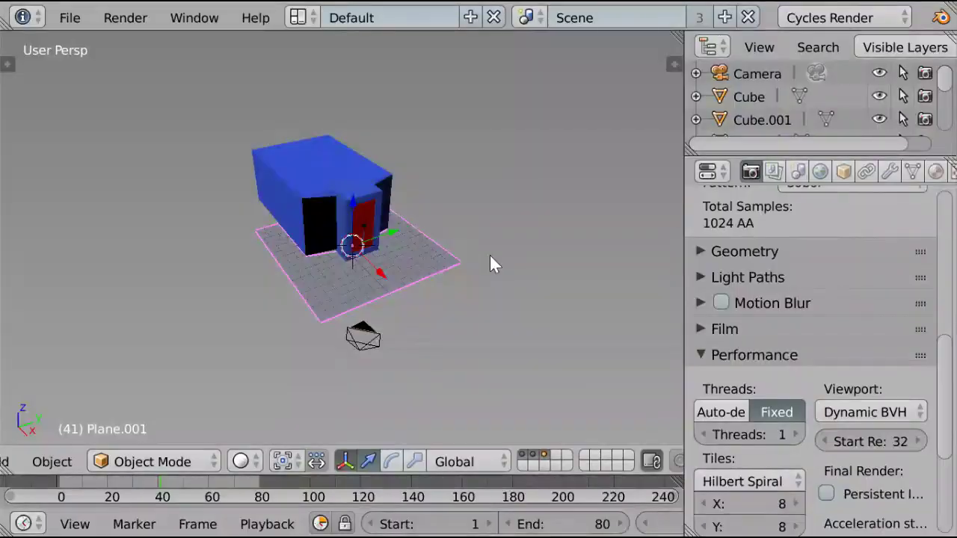
Preview the Tardis with rendered shading in the 3D viewport and return to solid shading.
scroll(488, 254, up, 4)
key(shift+z)
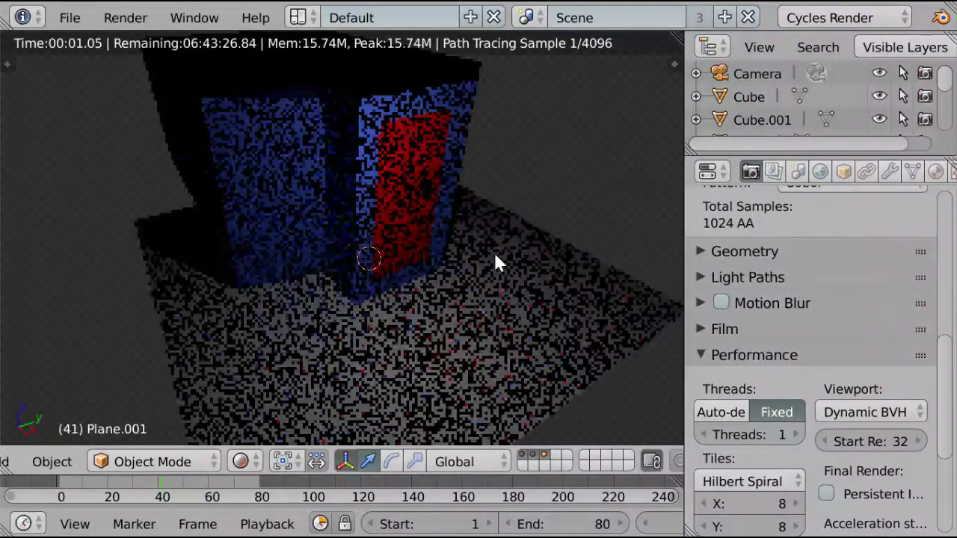
middle_drag(497, 261, 392, 198)
key(shift+z)
scroll(401, 192, down, 5)
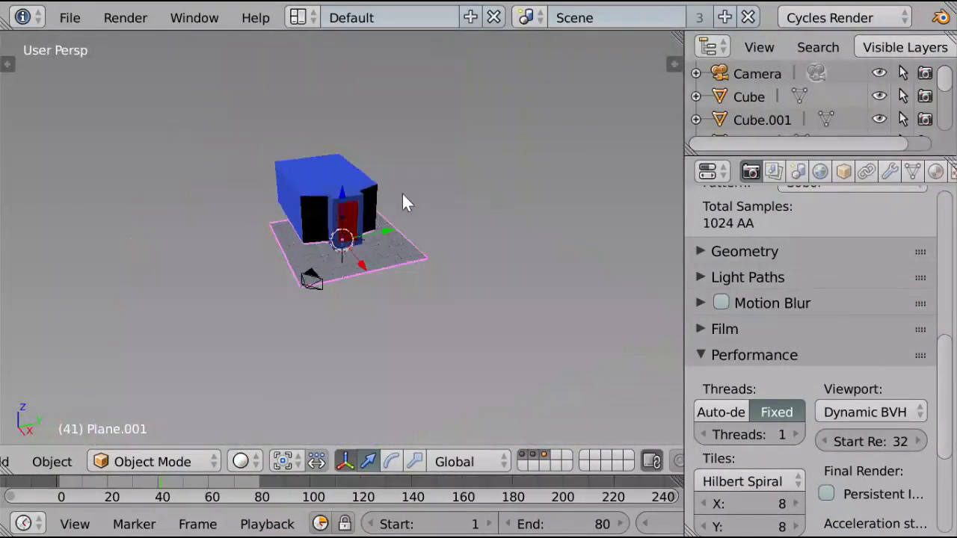
Move the camera about 7 units along the global Y axis and rotate it in top view to face the Tardis door.
scroll(304, 284, up, 4)
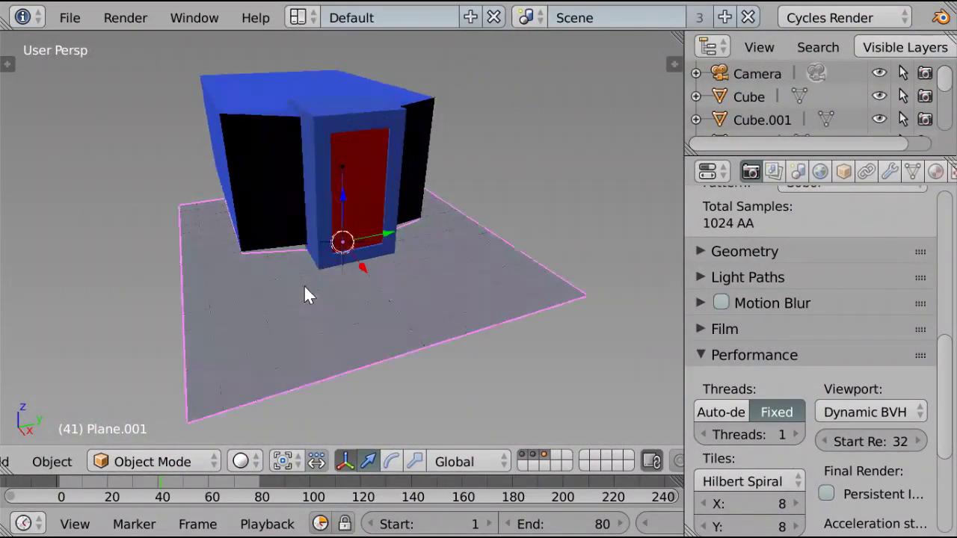
scroll(295, 304, down, 2)
right_click(275, 349)
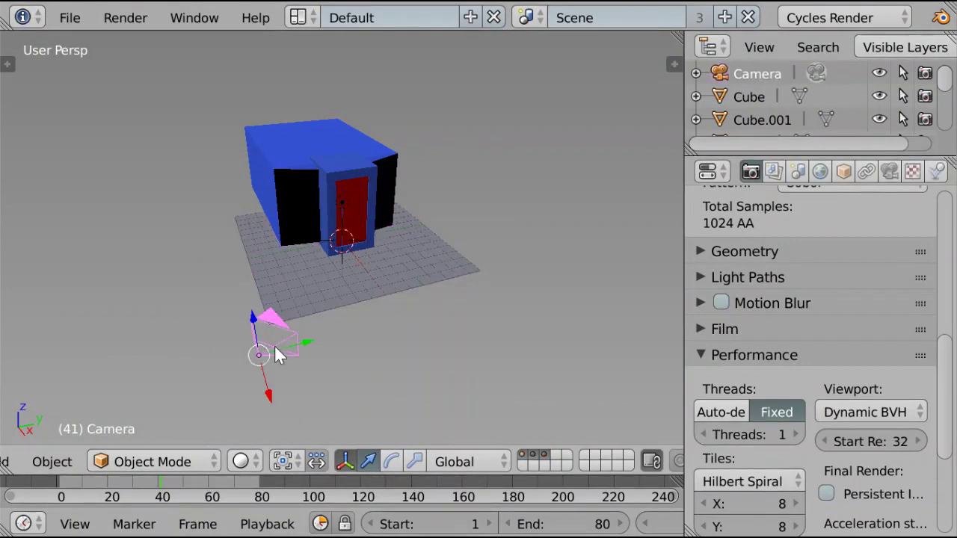
key(g)
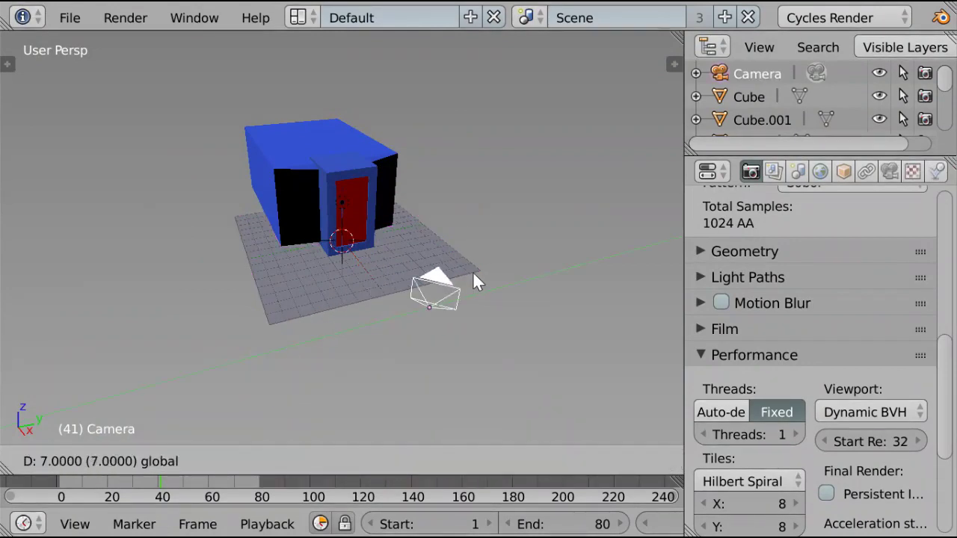
click(479, 259)
key(KP_7)
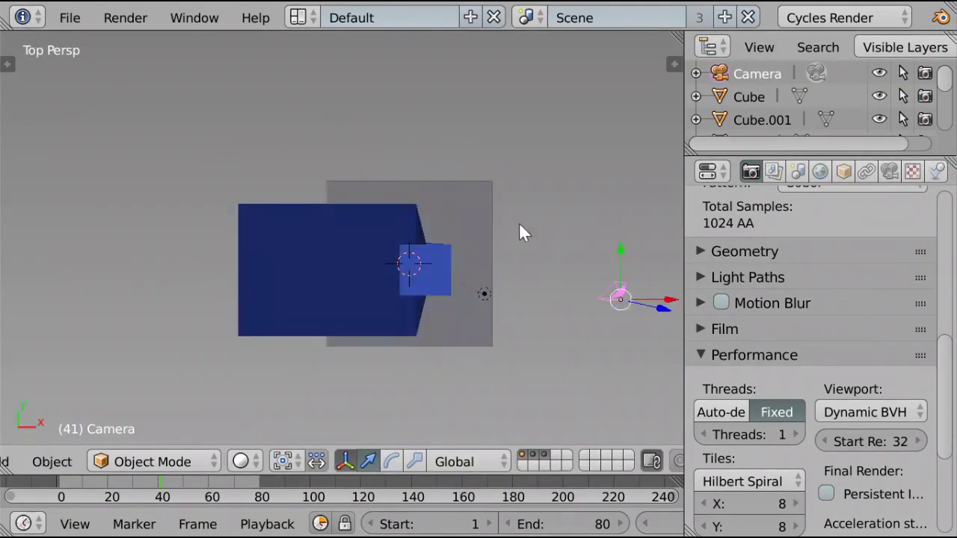
key(r)
click(413, 316)
Set the render samples to 4 and render frame 41 from the new camera angle.
key(F12)
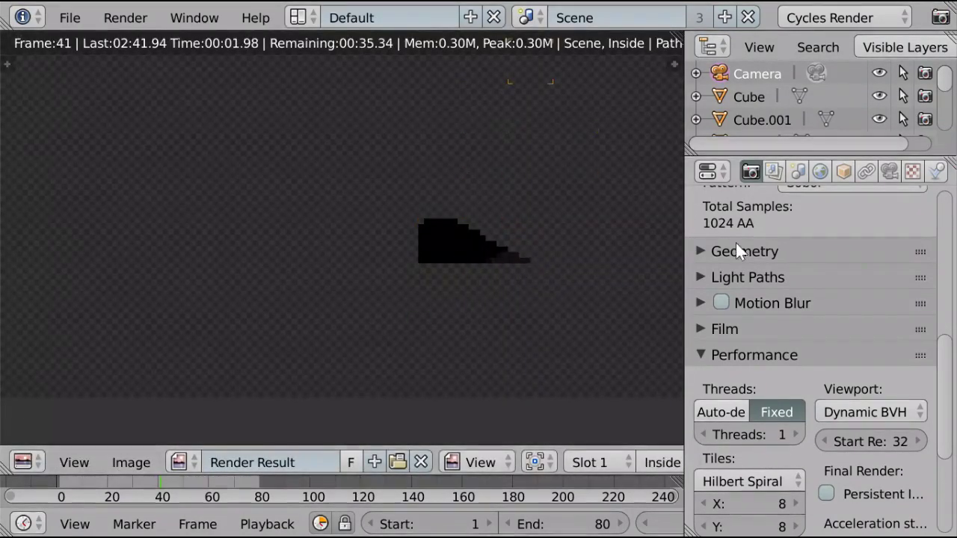
scroll(800, 273, up, 5)
click(884, 224)
text(4)
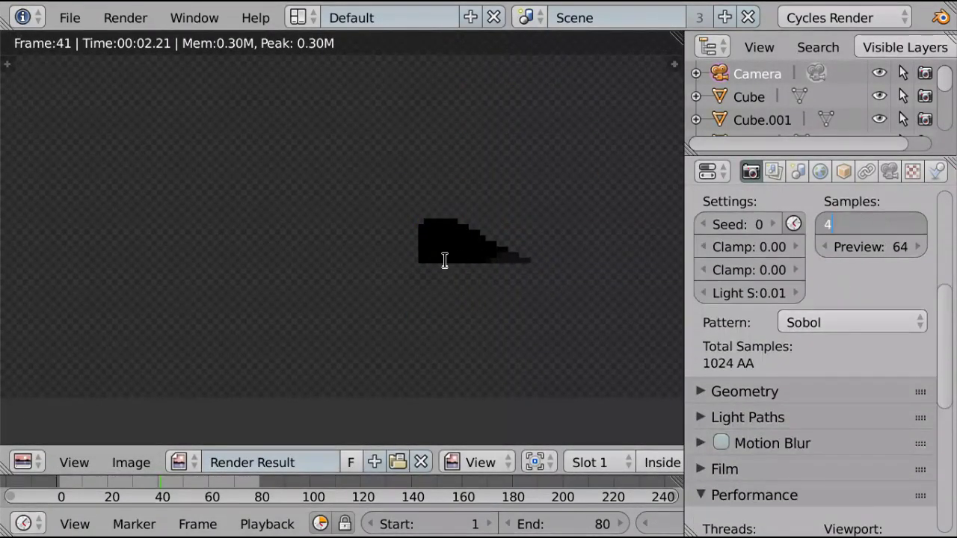
key(Return)
key(F12)
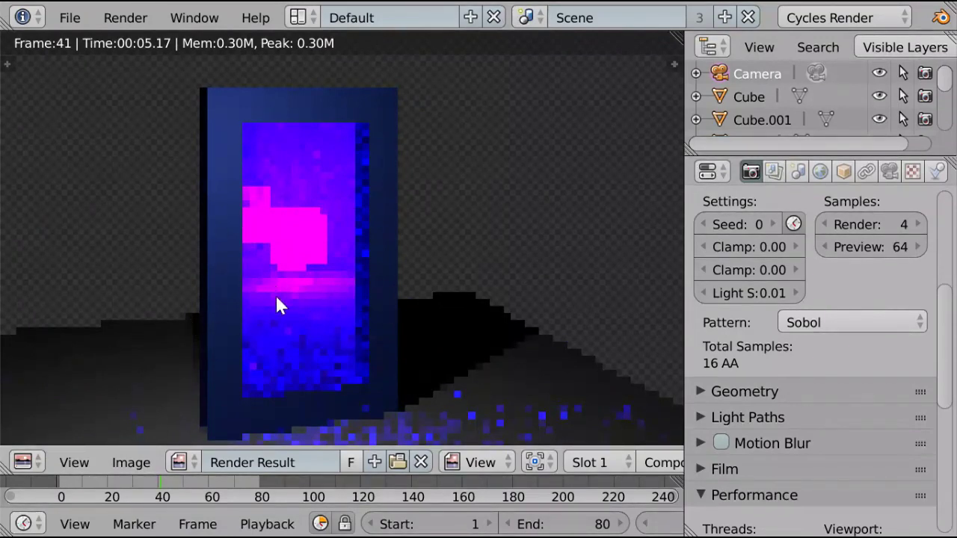
middle_drag(390, 304, 395, 201)
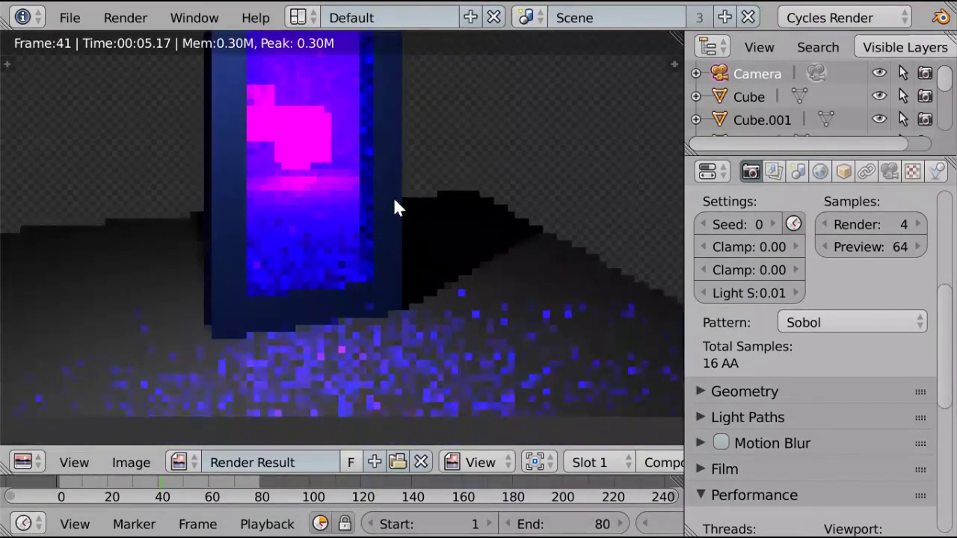
scroll(431, 294, down, 3)
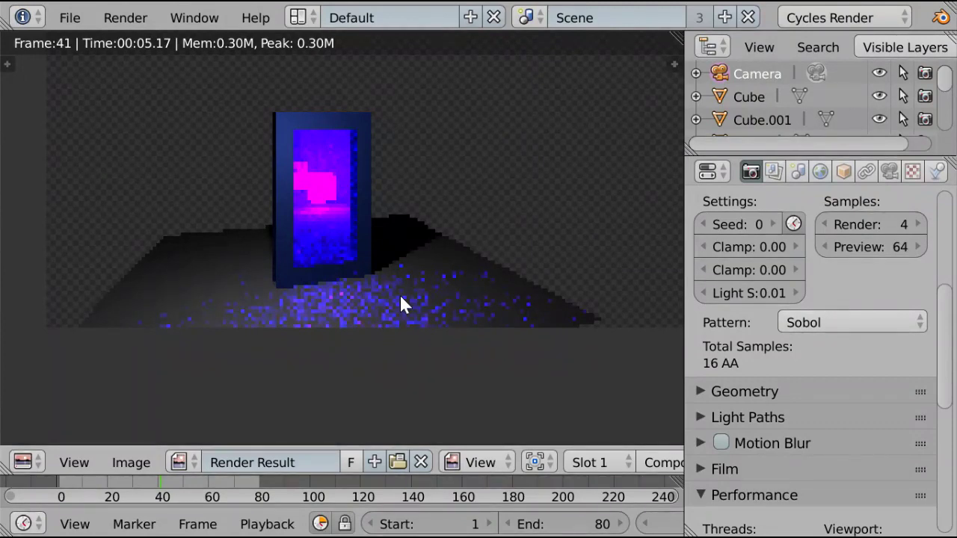
Insert a Glare node between the node group and the Composite and Viewer outputs, and set its type to Fog Glow.
click(297, 17)
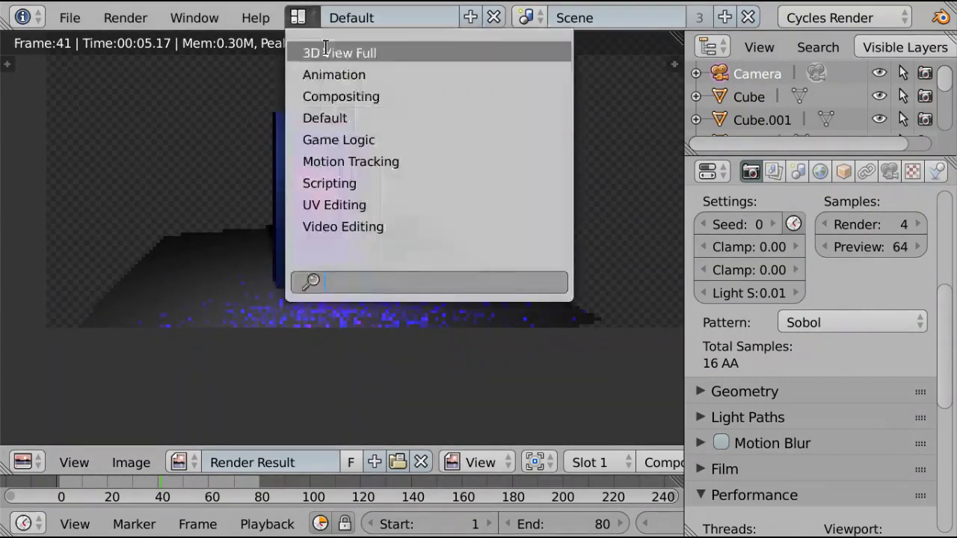
click(356, 117)
click(297, 17)
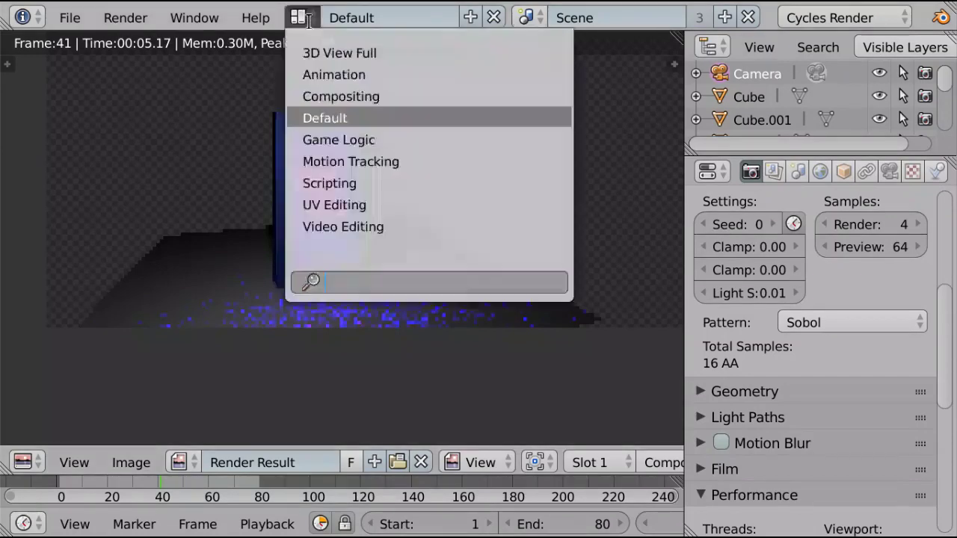
click(341, 96)
middle_drag(398, 163, 314, 168)
key(shift+a)
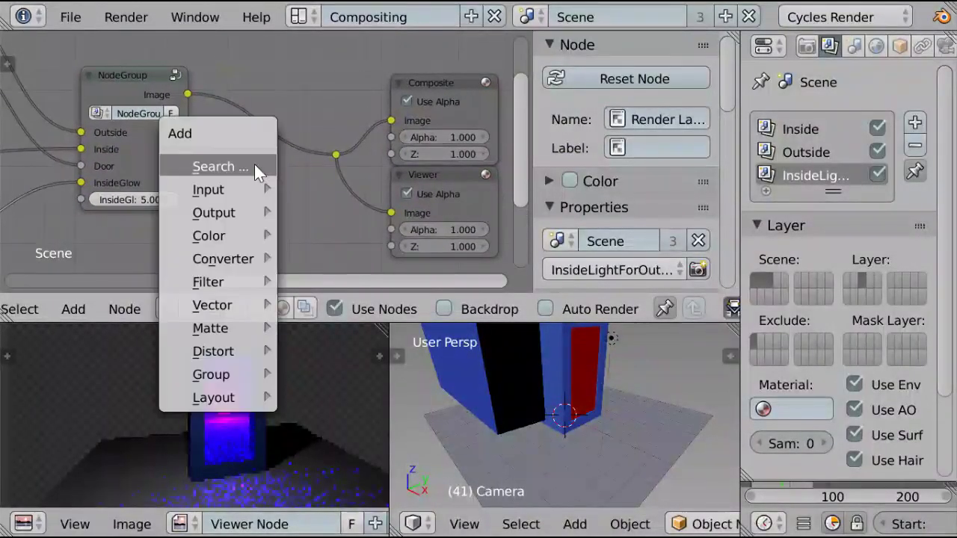
mouse_move(226, 280)
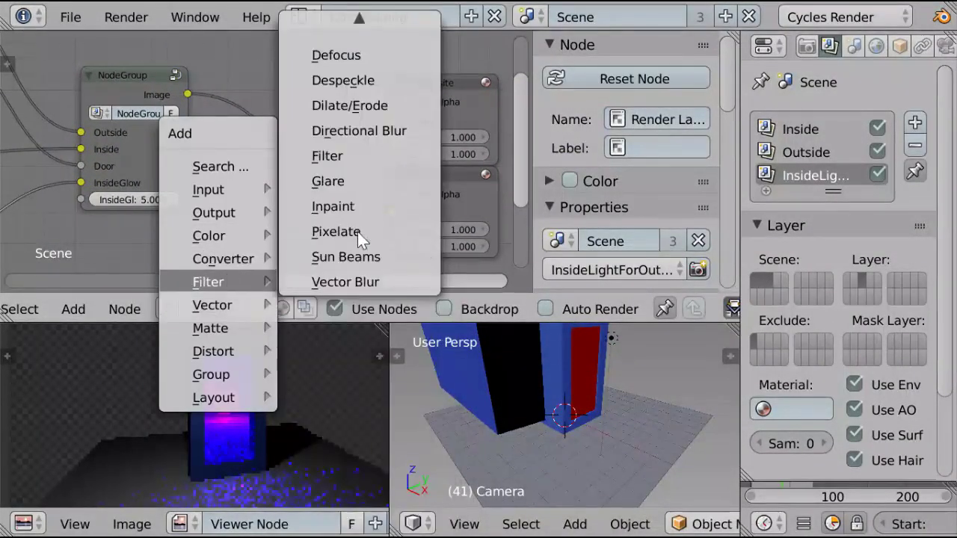
click(362, 181)
click(210, 56)
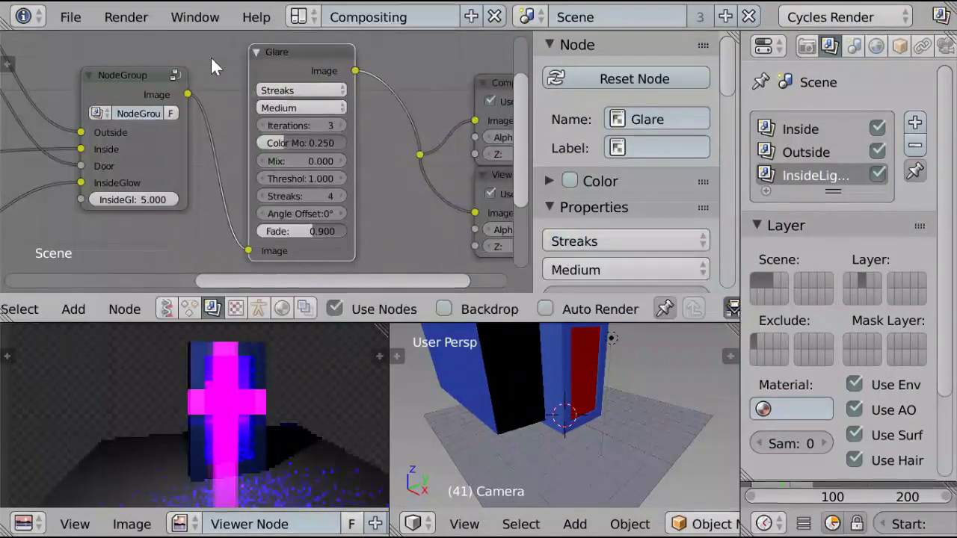
click(307, 87)
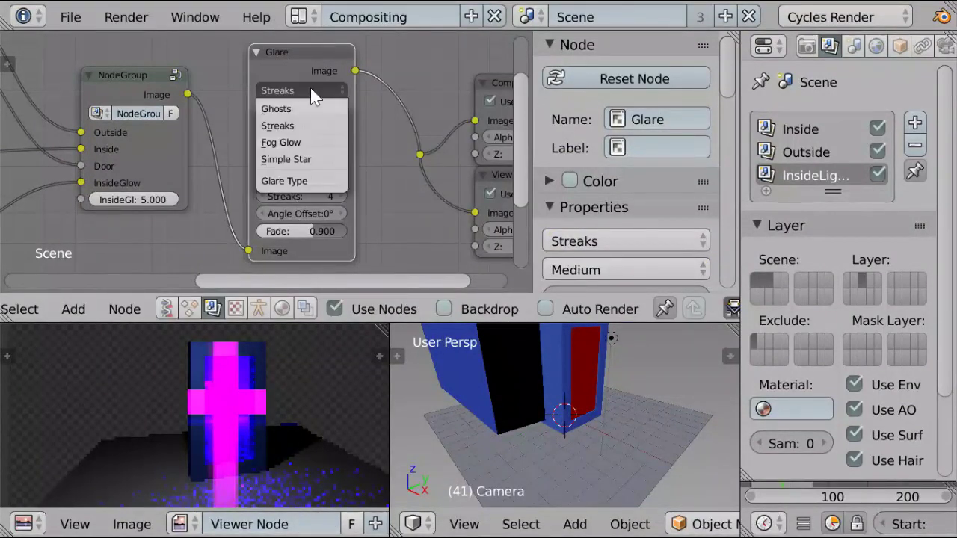
click(298, 142)
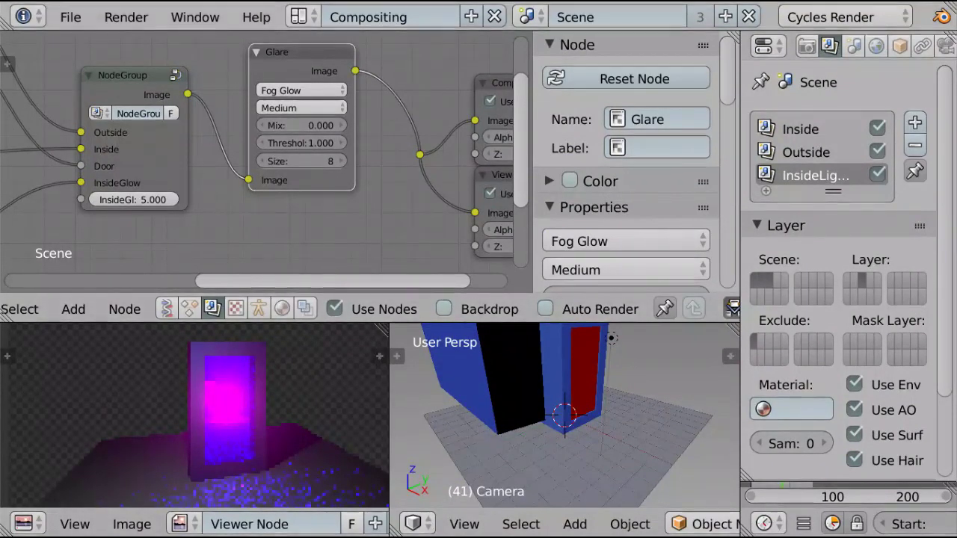
Turn off the Transparent film option in the render settings and re-render the frame with the glare.
click(302, 17)
click(352, 115)
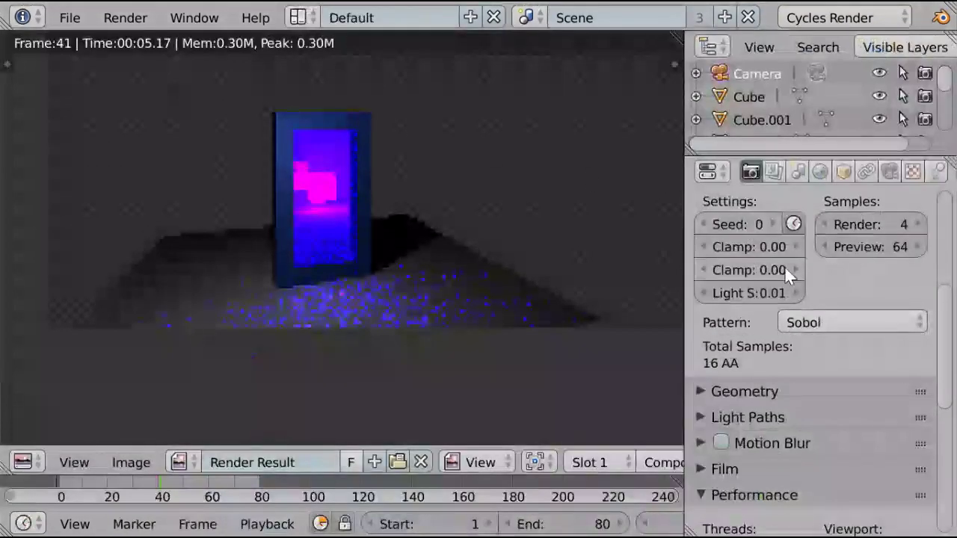
scroll(777, 448, down, 4)
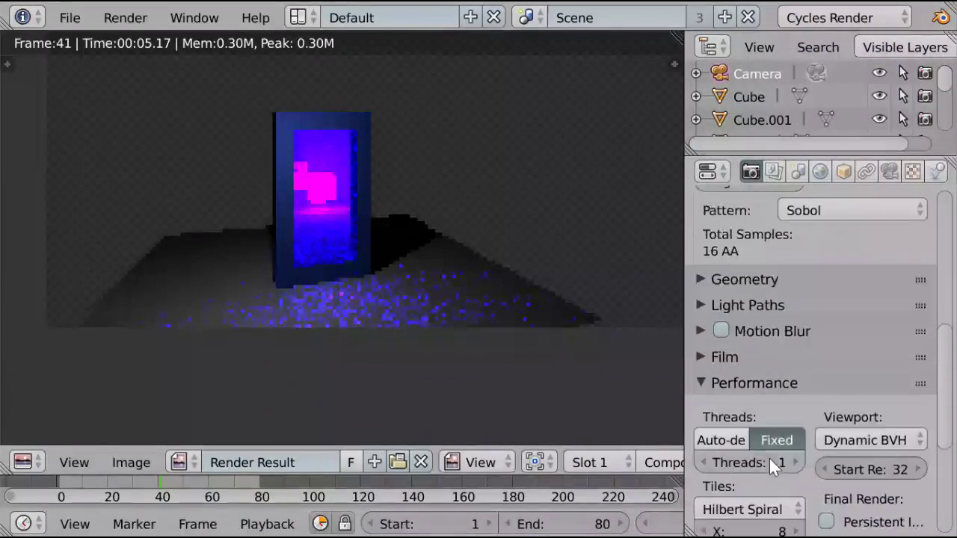
click(762, 358)
click(747, 422)
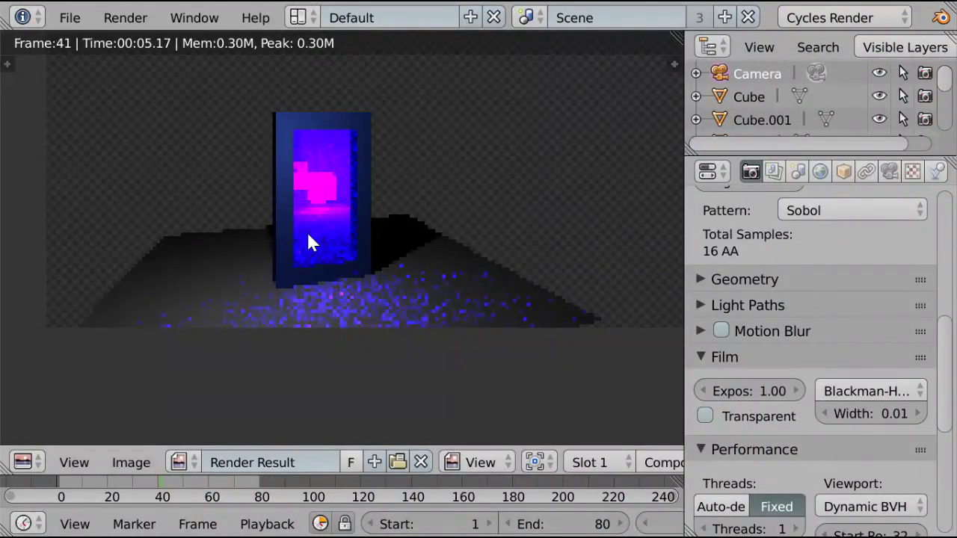
key(F12)
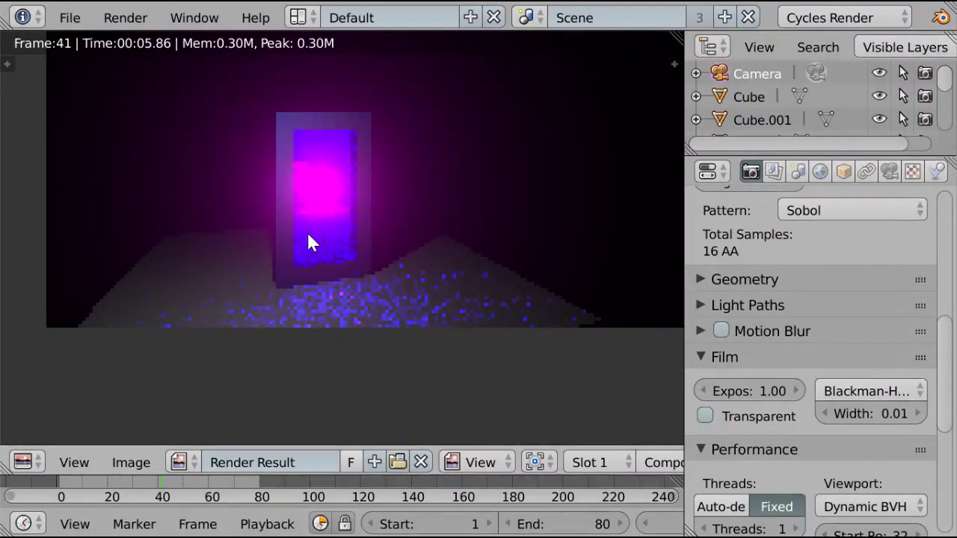
middle_drag(308, 232, 299, 293)
Return to the 3D view and add a cylinder scaled to 0.3 as the Tardis lamp.
click(301, 21)
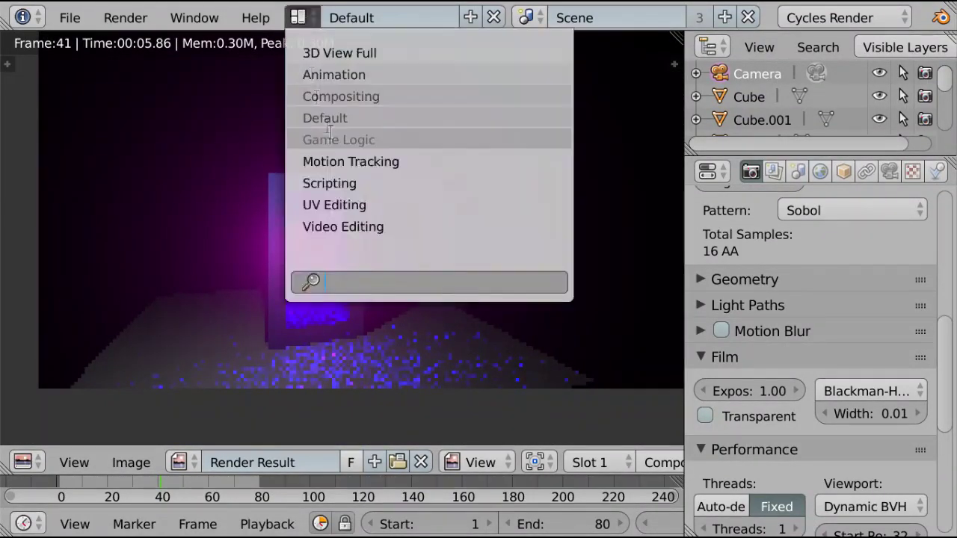
click(27, 461)
click(43, 436)
middle_drag(478, 209, 436, 228)
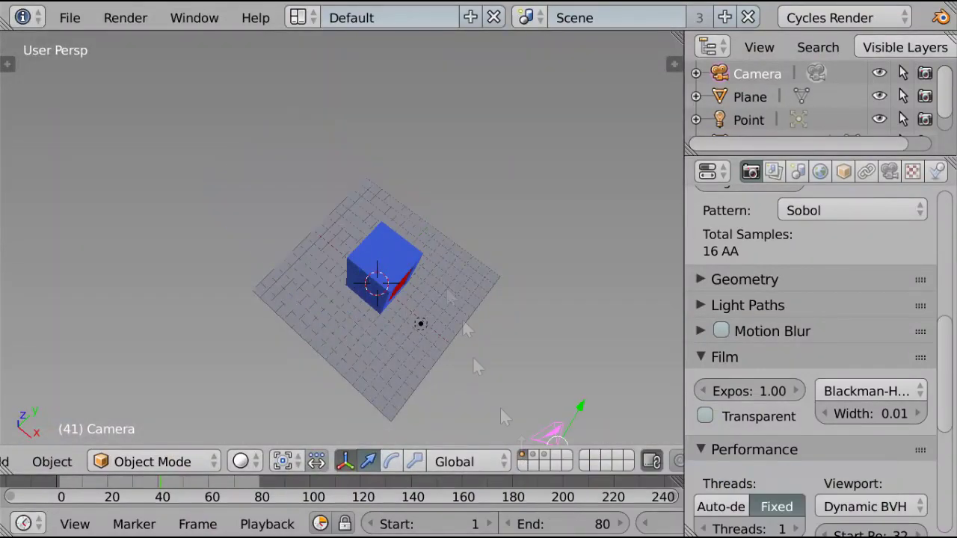
key(shift+a)
mouse_move(331, 58)
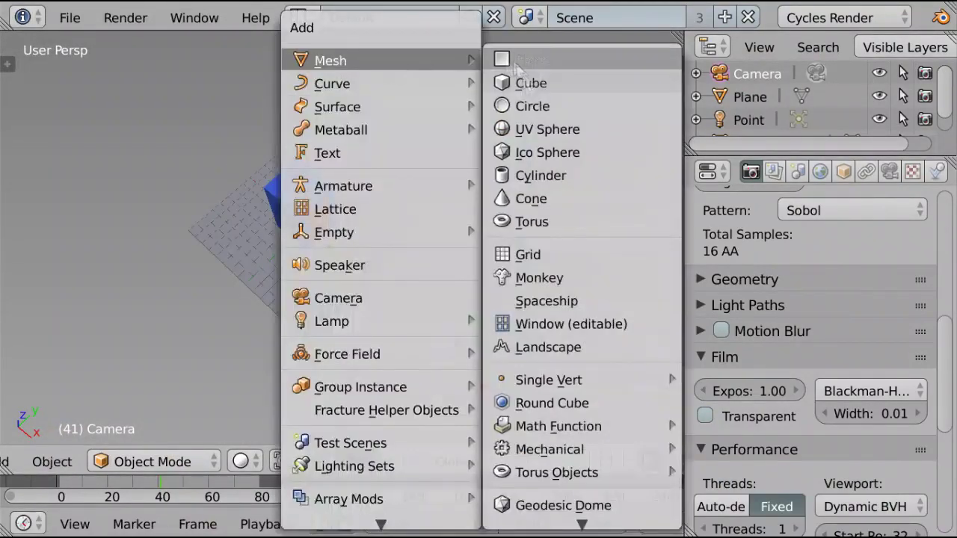
click(526, 113)
text(s.3)
key(Return)
Raise the cylinder along Z in front view until it stands on top of the Tardis box.
key(KP_1)
key(KP_Decimal)
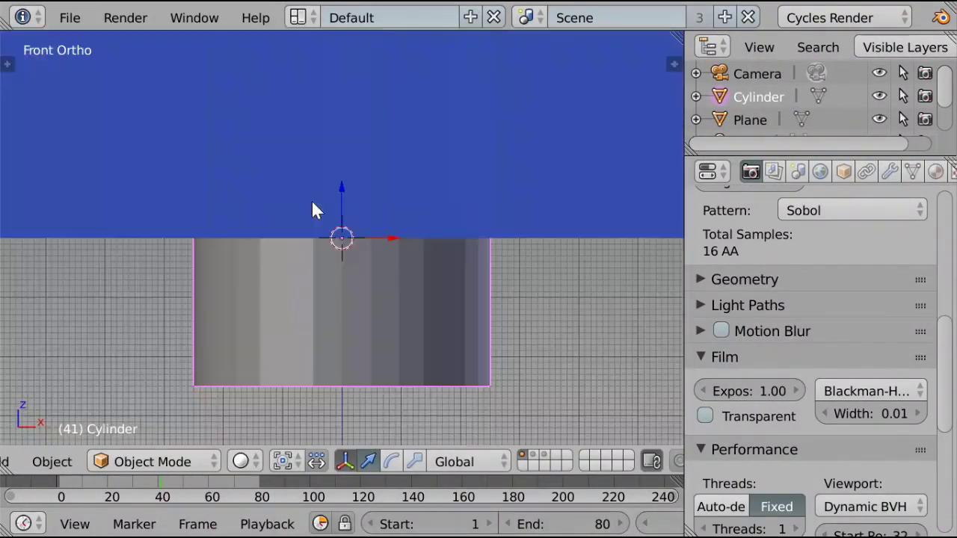
scroll(312, 202, down, 17)
shift+middle_drag(360, 182, 356, 286)
ctrl+drag(339, 292, 339, 139)
scroll(336, 135, up, 8)
ctrl+drag(350, 317, 359, 292)
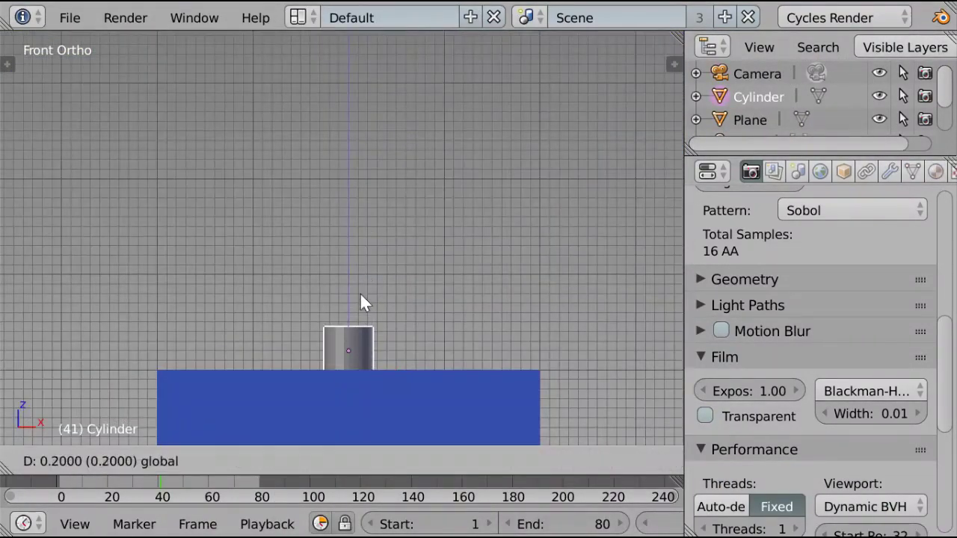
middle_drag(360, 292, 279, 303)
Assign the existing Emit material to the cylinder and re-render the frame.
click(934, 172)
click(709, 323)
click(554, 112)
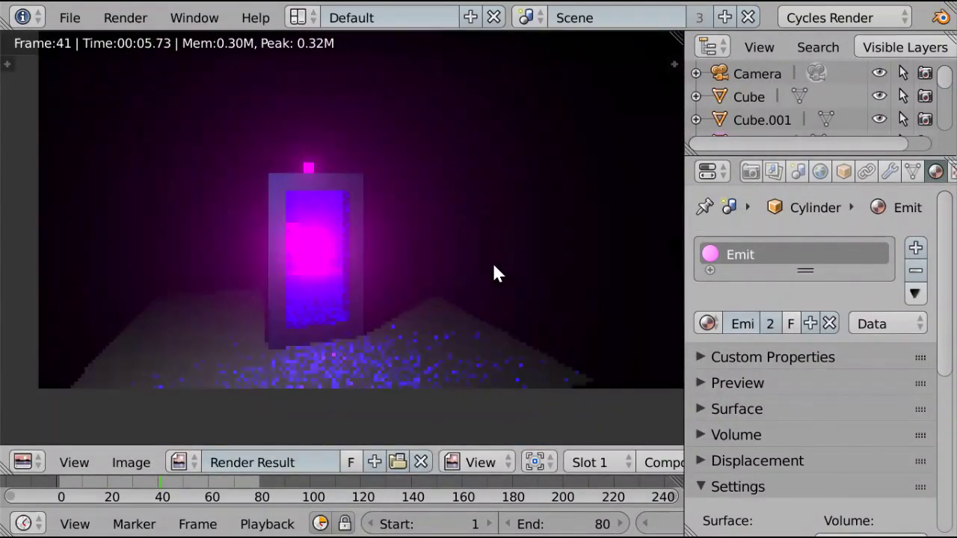
Examine the rendered doorway, roof lamp and fog glow around the Tardis.
scroll(492, 263, up, 5)
middle_drag(457, 189, 482, 149)
scroll(482, 142, down, 8)
scroll(404, 188, up, 3)
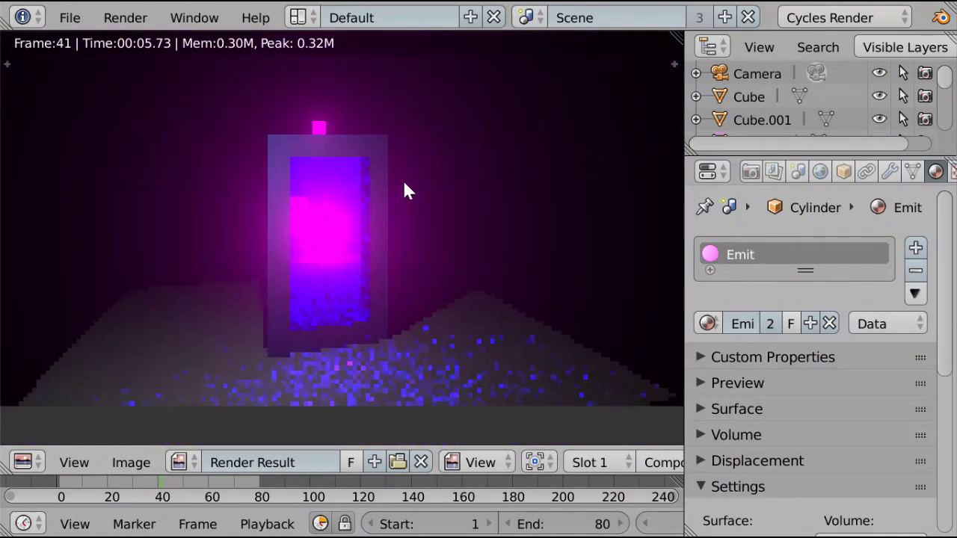
scroll(403, 188, down, 2)
scroll(415, 189, up, 2)
middle_drag(517, 149, 465, 206)
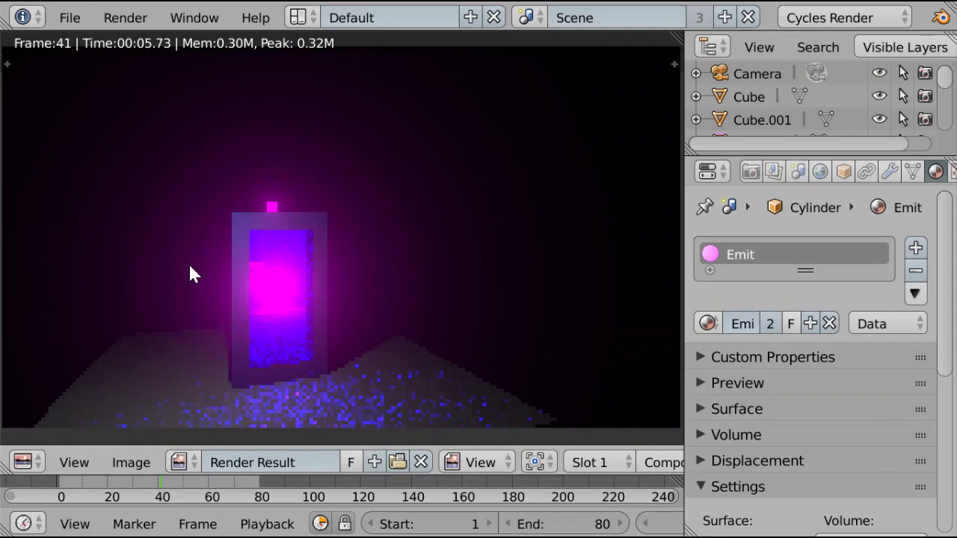
scroll(327, 260, up, 1)
middle_drag(327, 261, 396, 236)
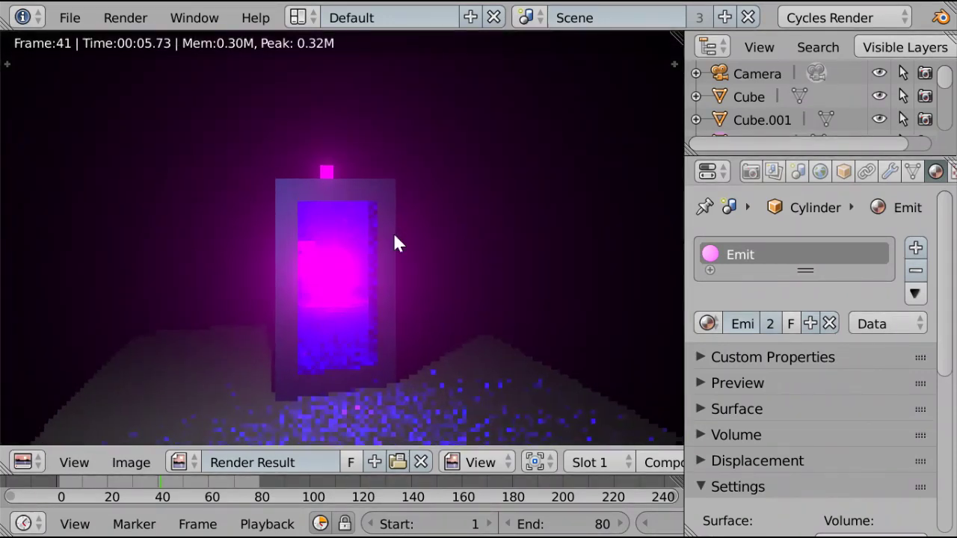
key(Home)
scroll(395, 244, up, 6)
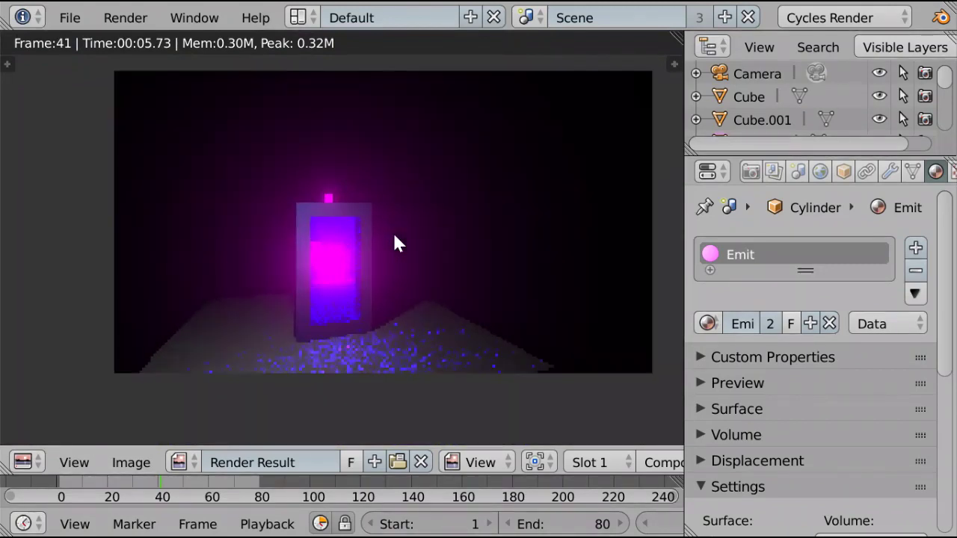
middle_drag(410, 229, 378, 229)
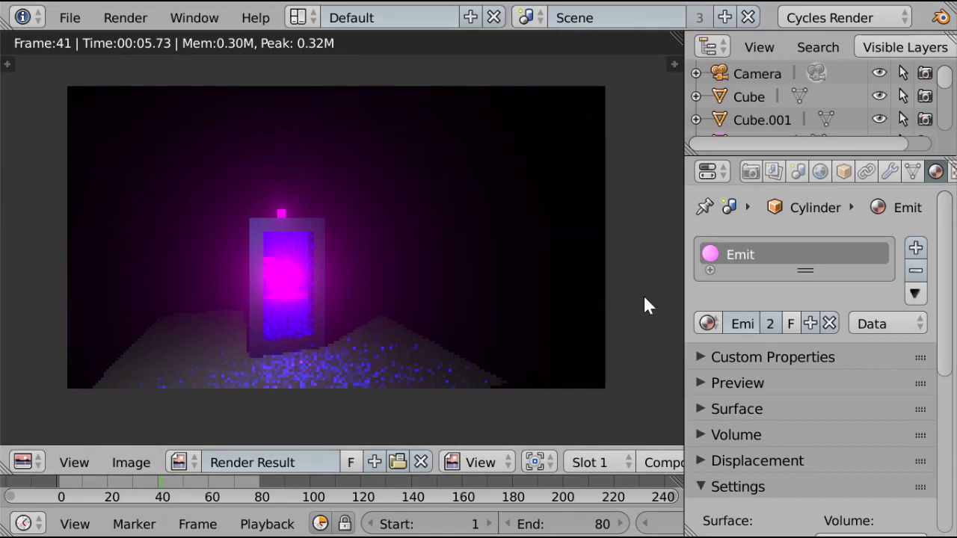
Switch to the Compositing layout and insert a Hue Saturation Value node between the Glare node and the output nodes.
click(298, 17)
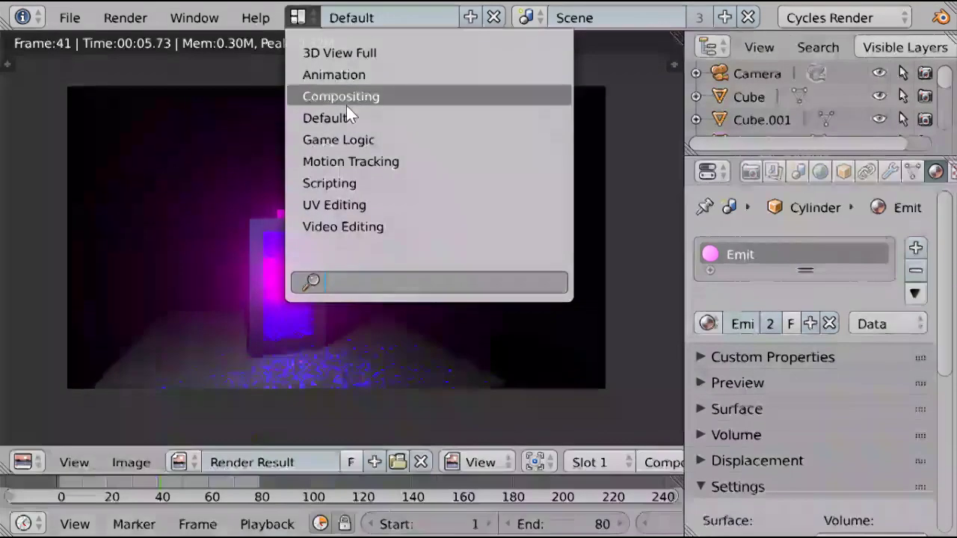
click(343, 96)
middle_drag(379, 155, 314, 187)
key(shift+a)
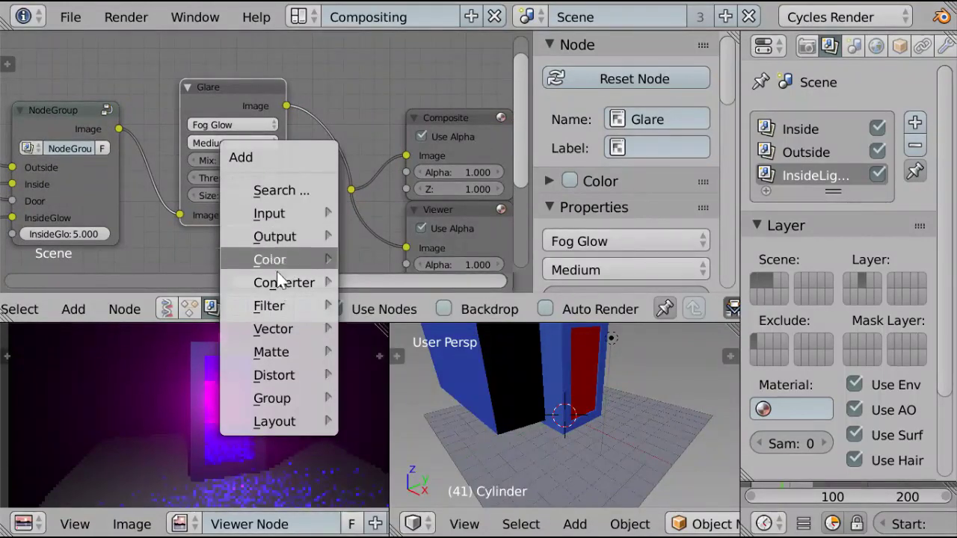
mouse_move(285, 314)
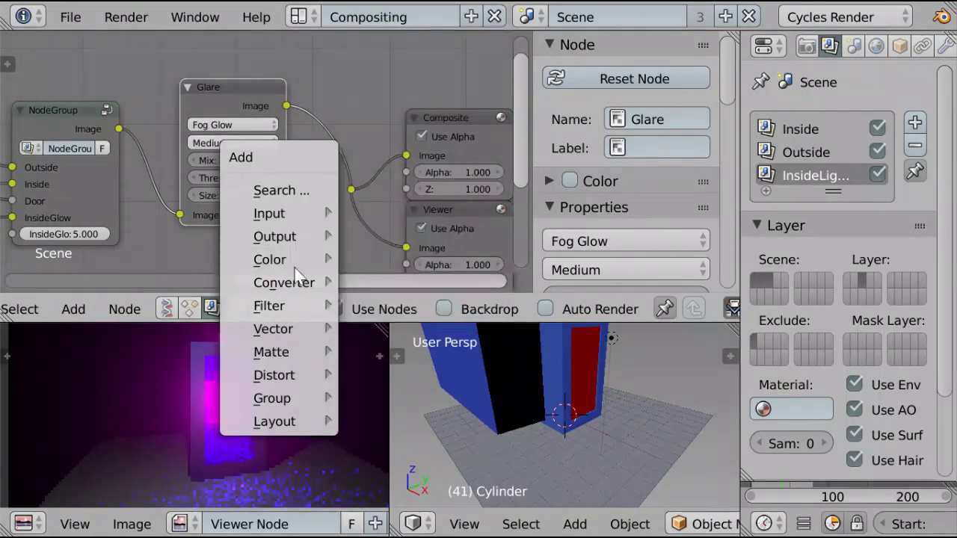
mouse_move(287, 380)
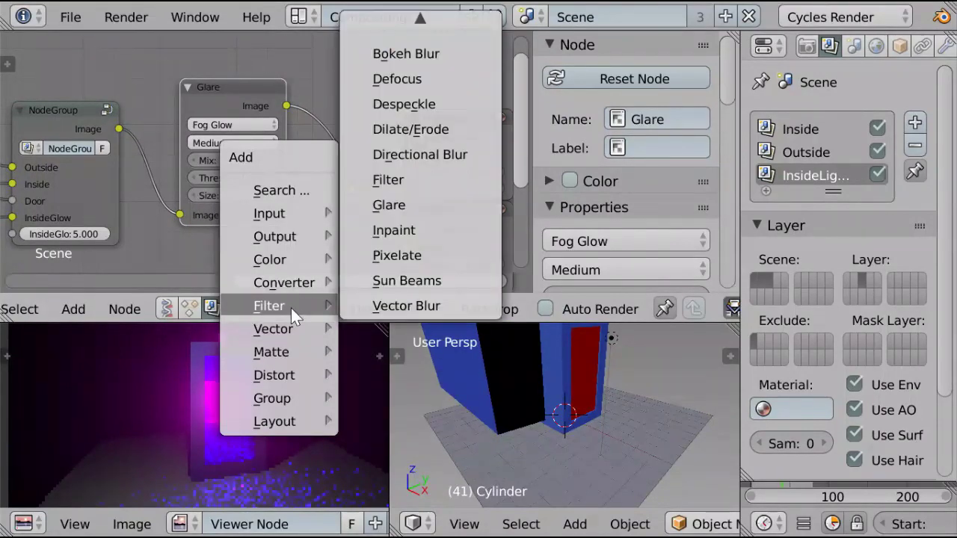
mouse_move(277, 263)
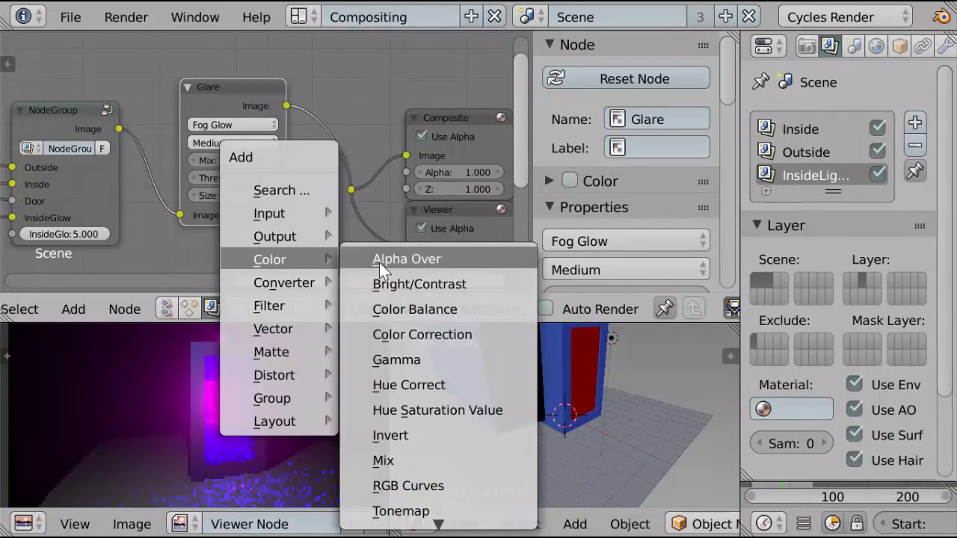
click(423, 410)
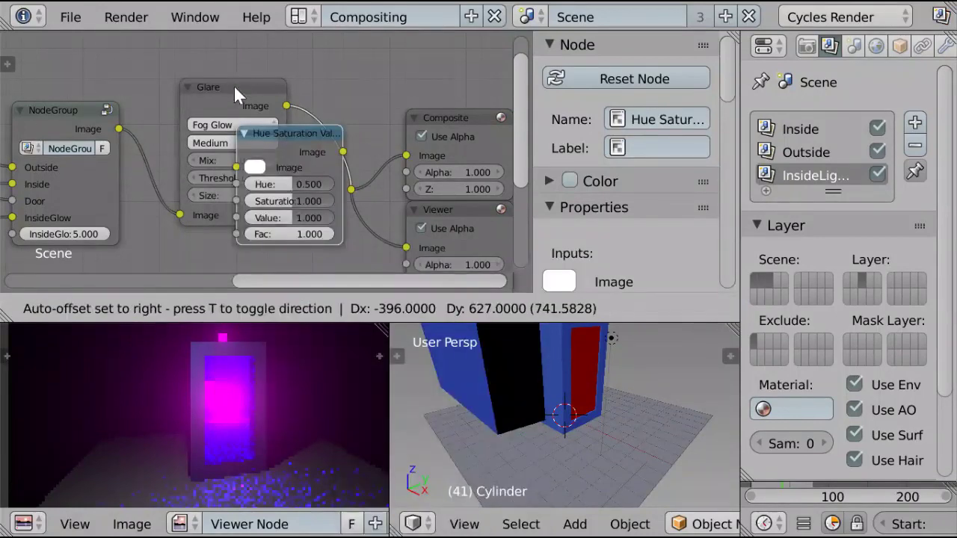
click(239, 79)
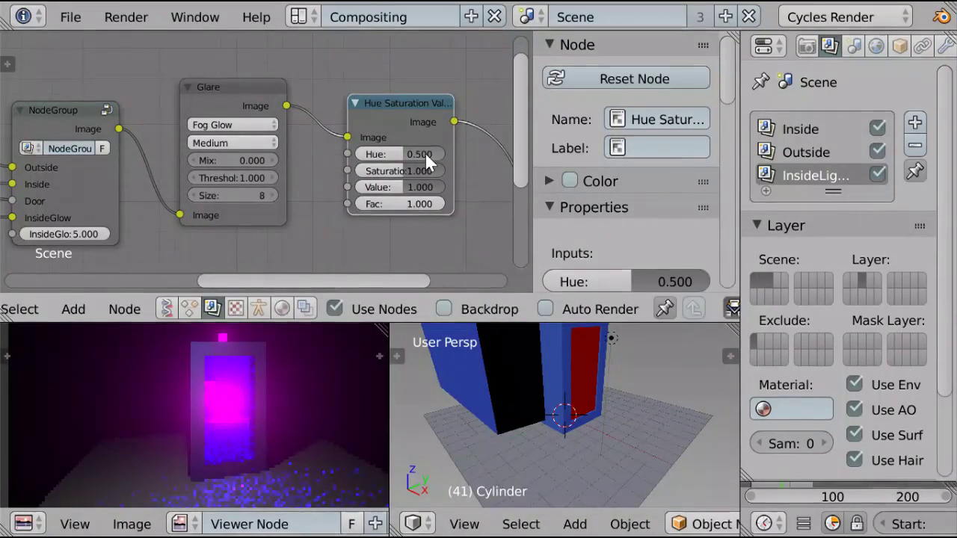
Set the Hue Saturation Value node's hue to 0.25 and inspect the recoloured doorway glow in the viewer image.
drag(424, 153, 356, 153)
click(390, 154)
text(0.25)
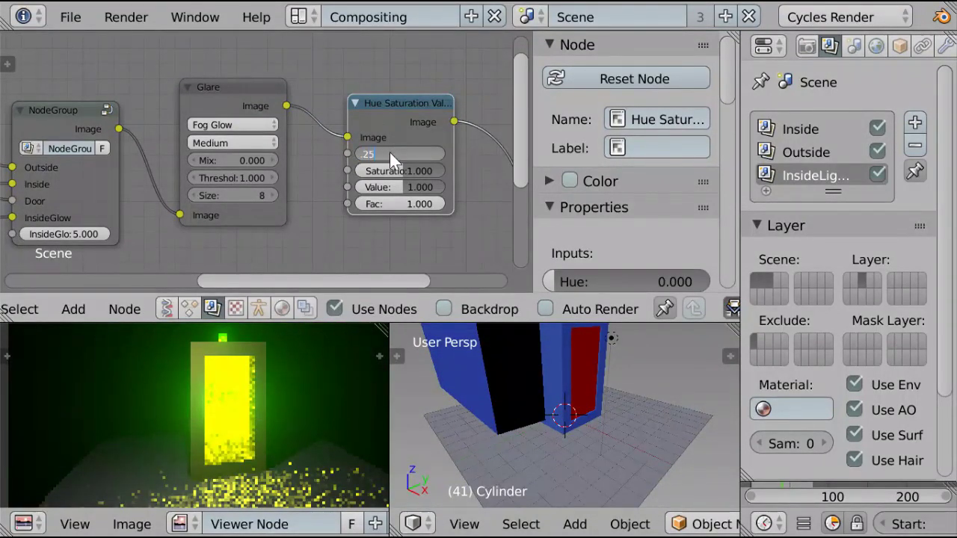
key(Return)
scroll(263, 381, down, 3)
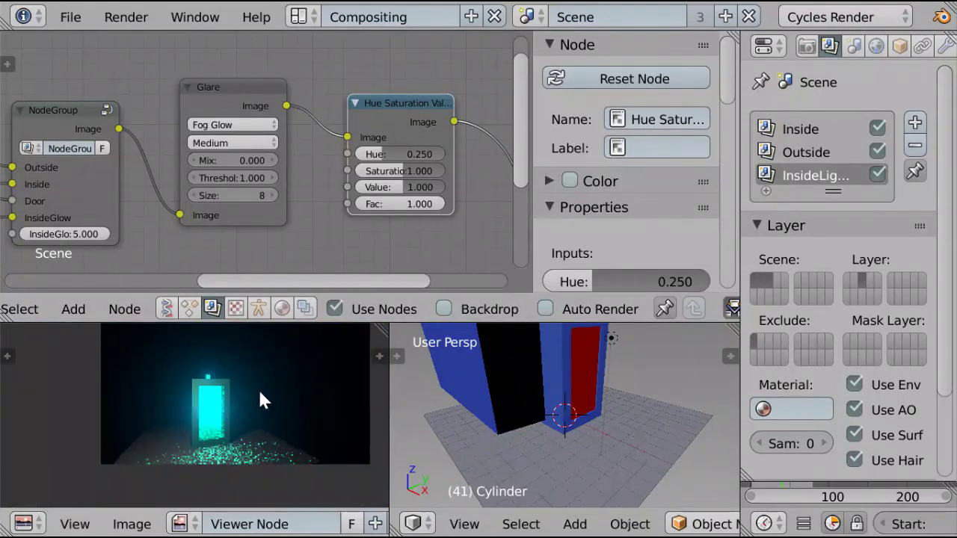
scroll(259, 390, up, 5)
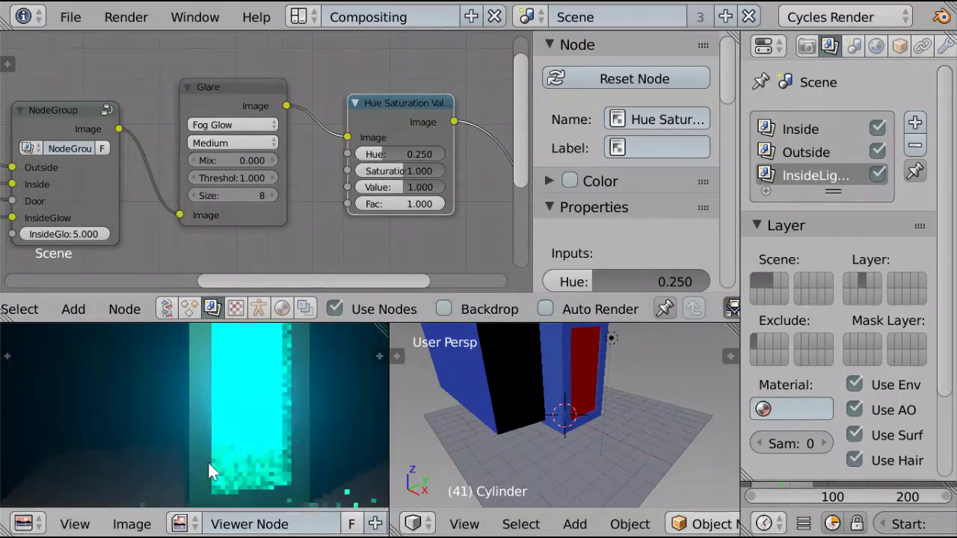
scroll(224, 430, down, 5)
middle_drag(224, 430, 182, 442)
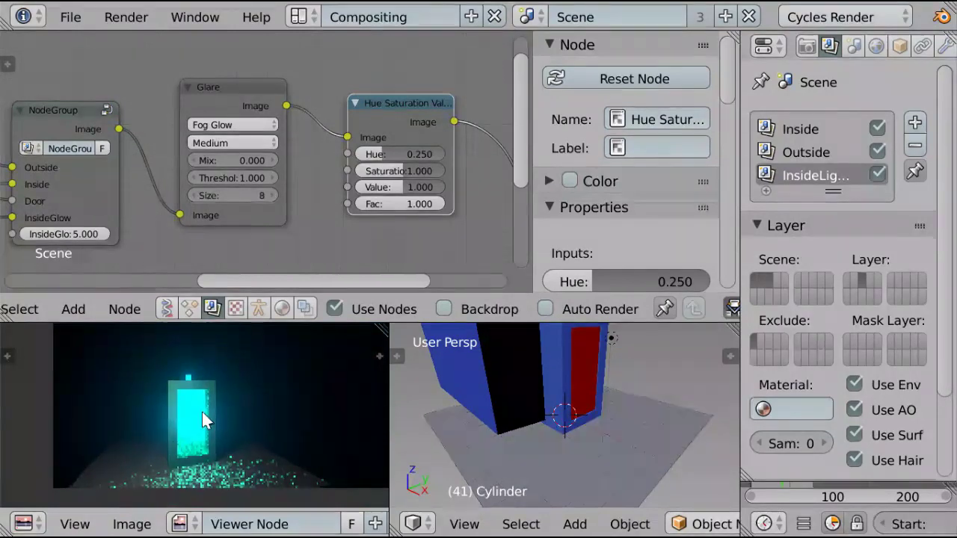